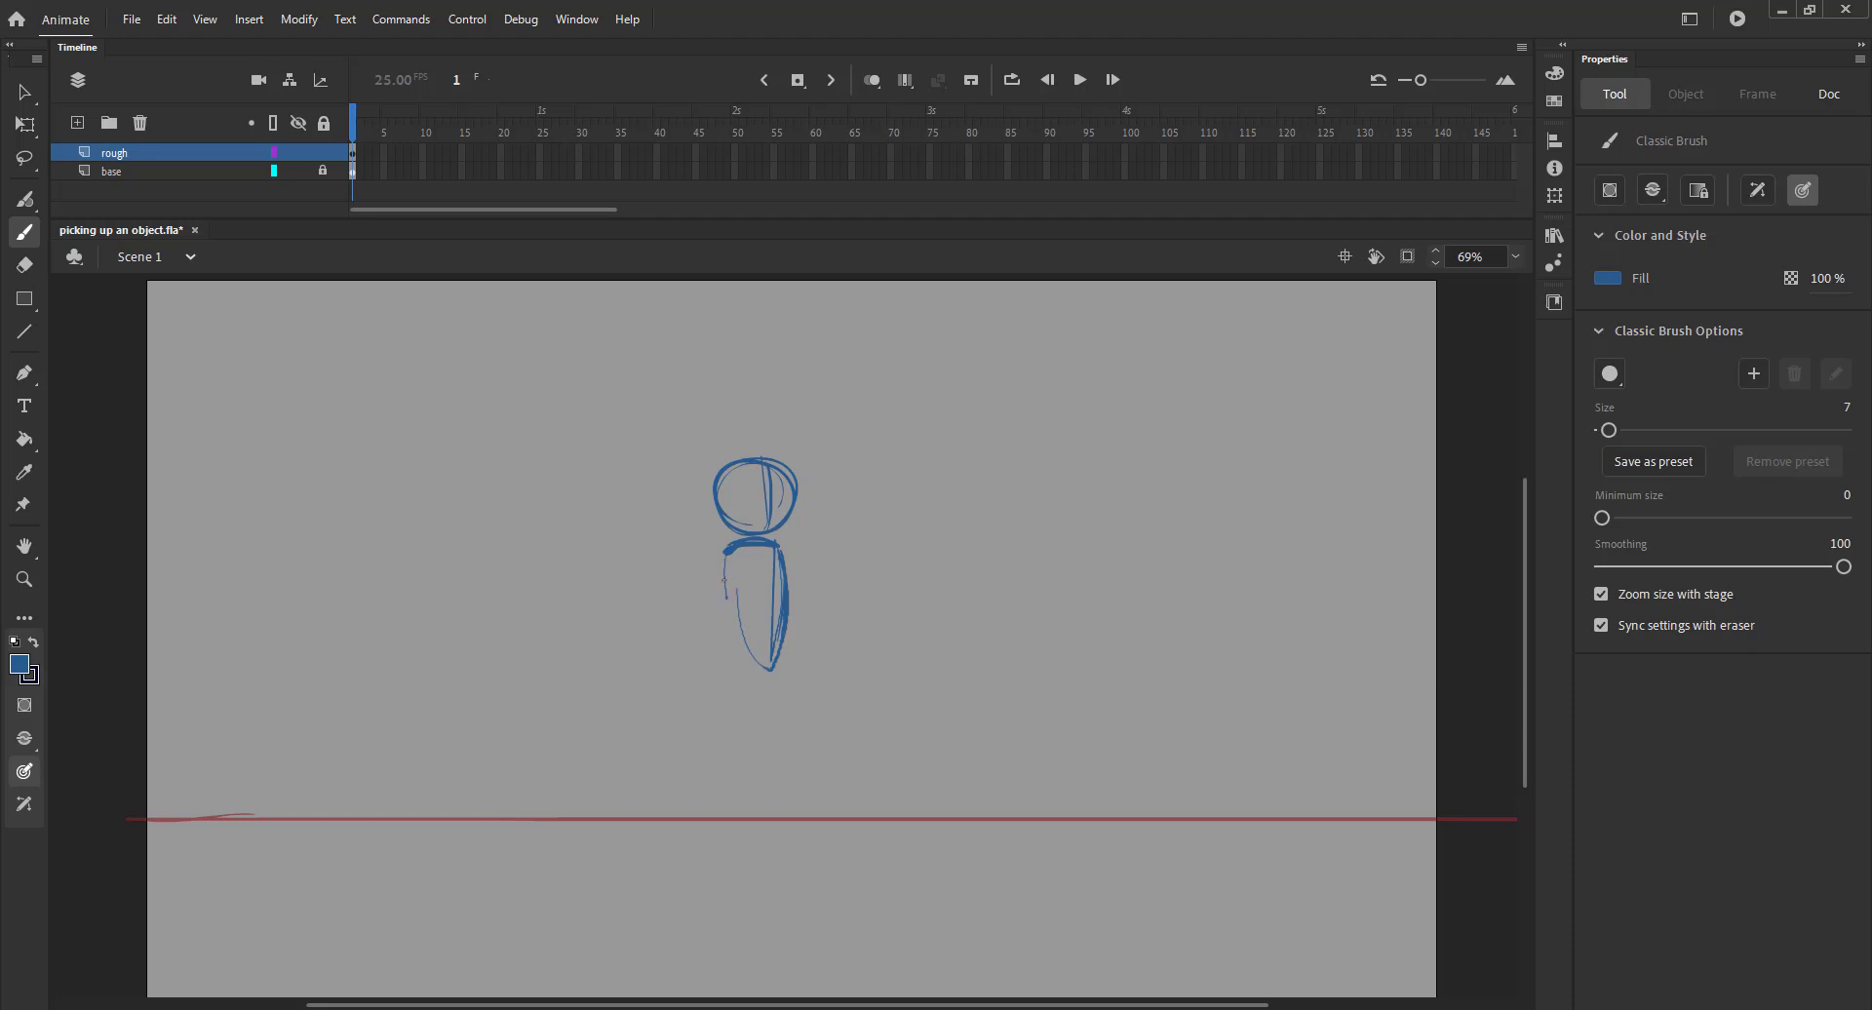
Sketch the standing figure's torso and the first leg outlines down to the ground line
mouse_move(758, 548)
mouse_down()
mouse_move(755, 660)
mouse_move(776, 638)
mouse_move(783, 724)
mouse_up()
drag(777, 664, 780, 803)
drag(781, 723, 786, 802)
drag(727, 596, 701, 827)
mouse_move(729, 647)
mouse_down()
mouse_move(774, 645)
mouse_move(749, 694)
mouse_up()
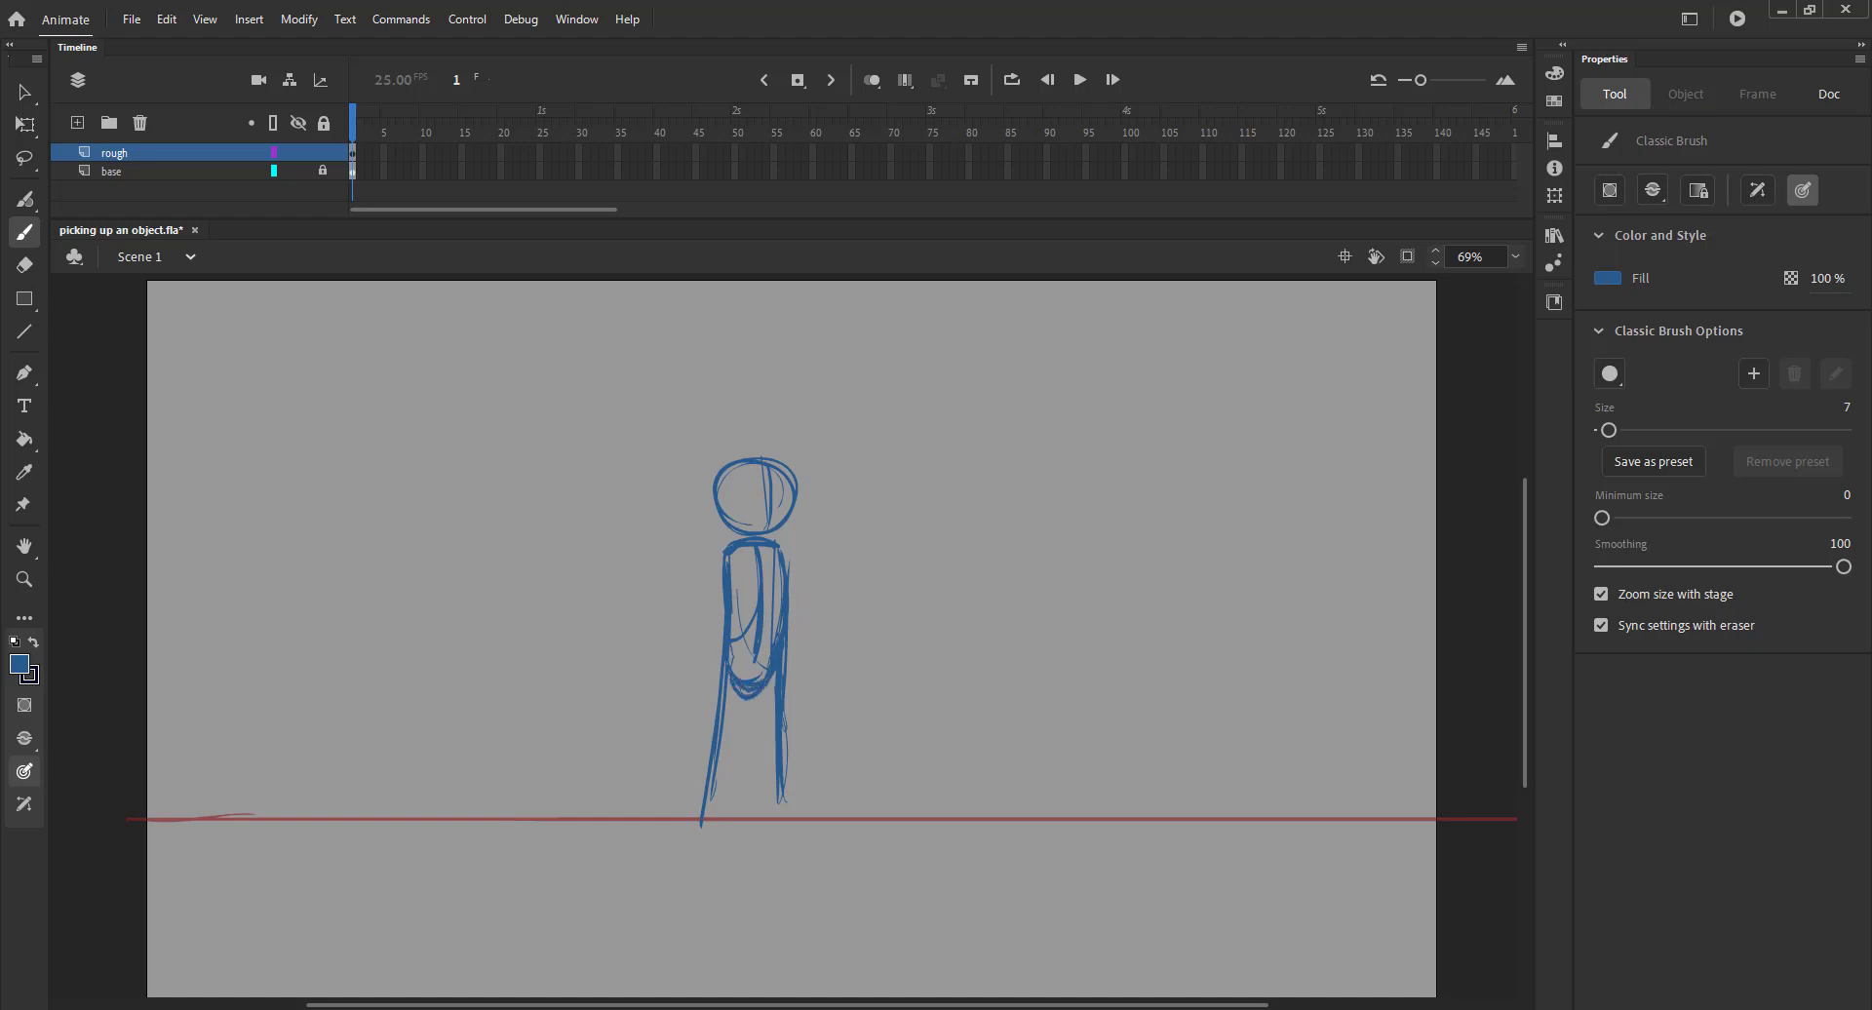
Save the file and sketch both arms, one with its hand on the hip and one hanging beside the body
key(ctrl+s)
mouse_move(736, 544)
mouse_down()
mouse_move(680, 590)
mouse_move(688, 619)
mouse_move(720, 624)
mouse_up()
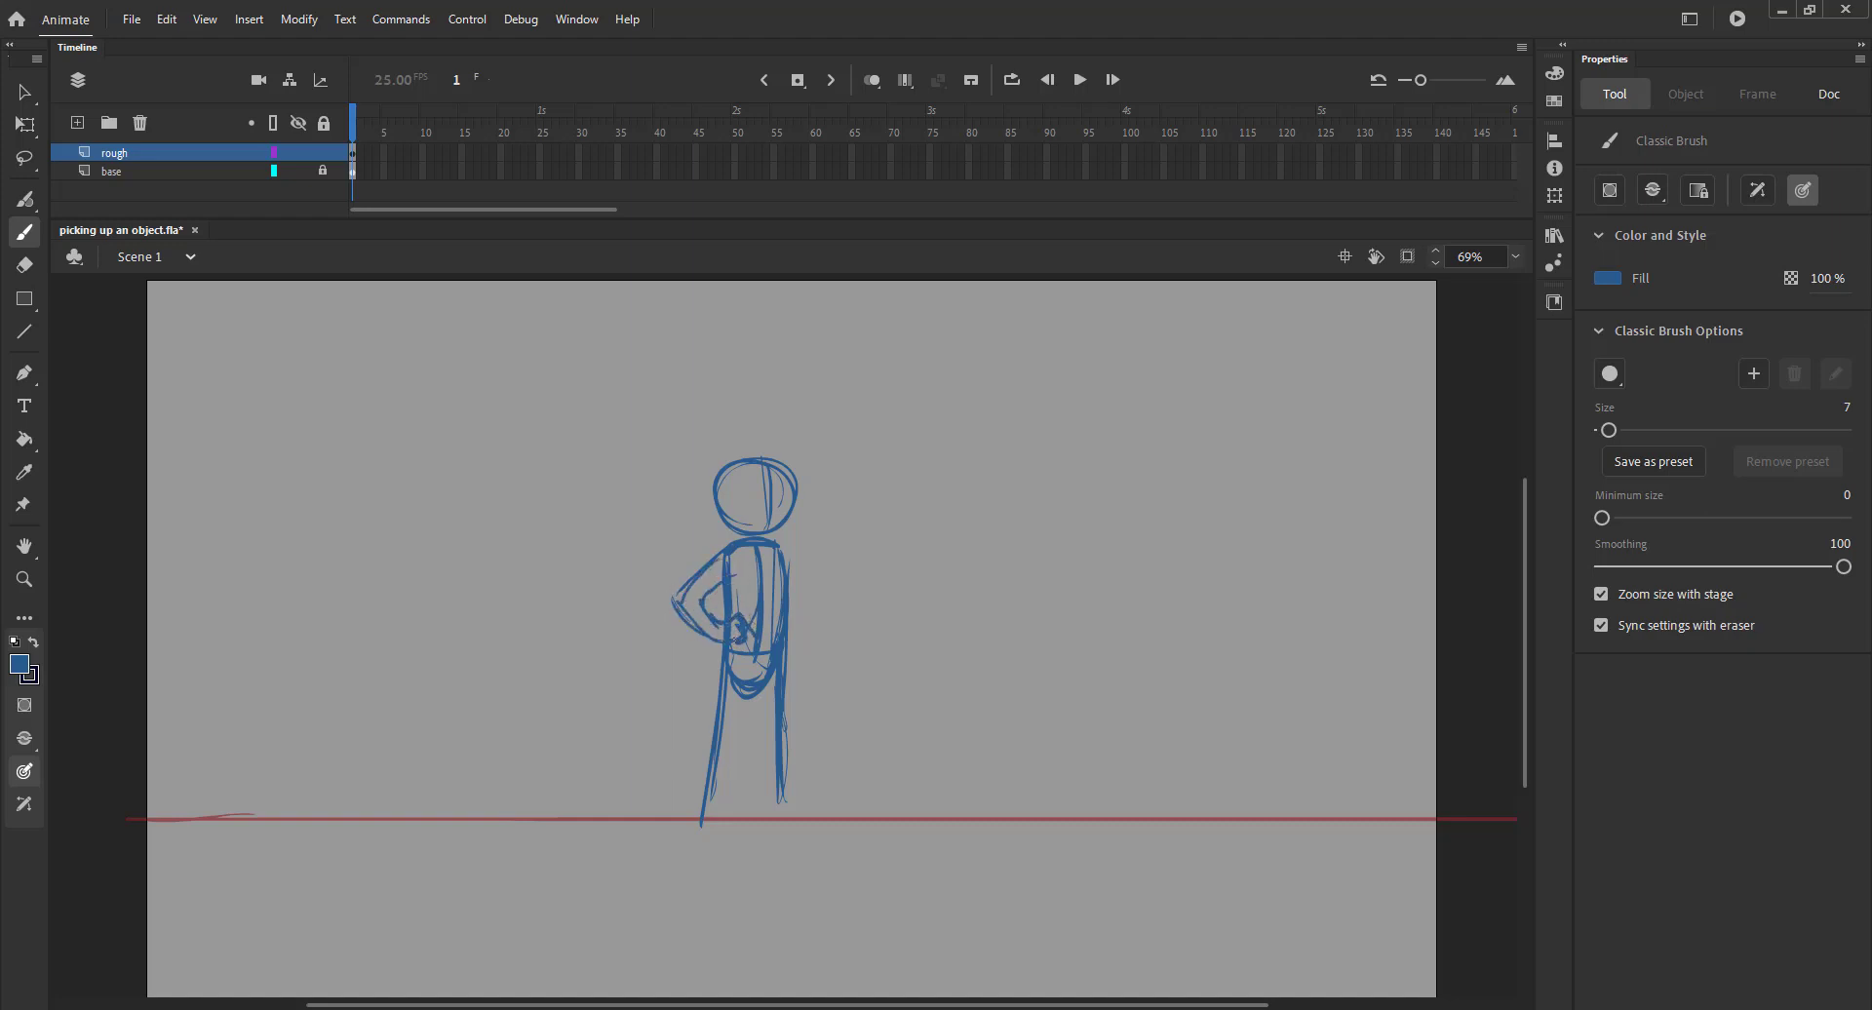
drag(780, 543, 808, 616)
key(ctrl+z)
key(ctrl+z)
mouse_move(784, 547)
mouse_down()
mouse_move(808, 680)
mouse_move(829, 699)
mouse_up()
Complete the standing figure's legs, add two feet on the ground line, and draw the face guideline across the head
drag(784, 751, 779, 787)
drag(755, 680, 763, 771)
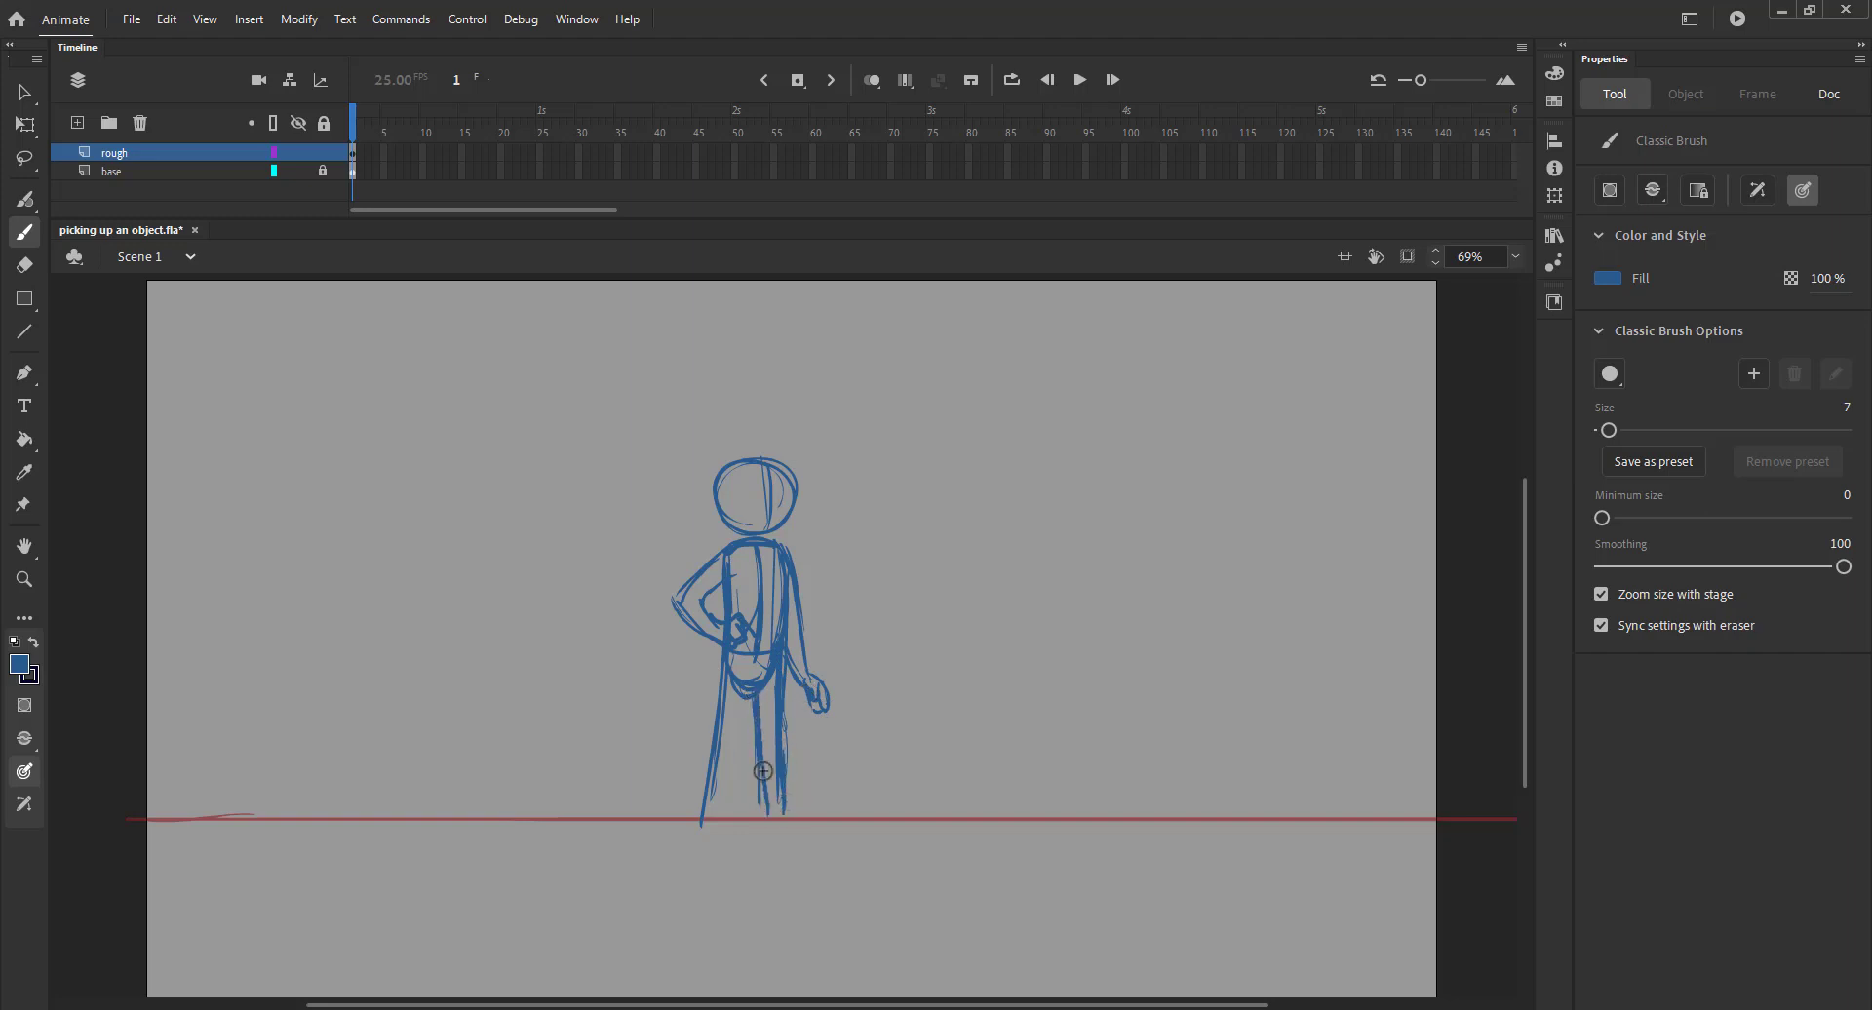
mouse_move(753, 706)
mouse_down()
mouse_move(723, 836)
mouse_move(786, 814)
mouse_up()
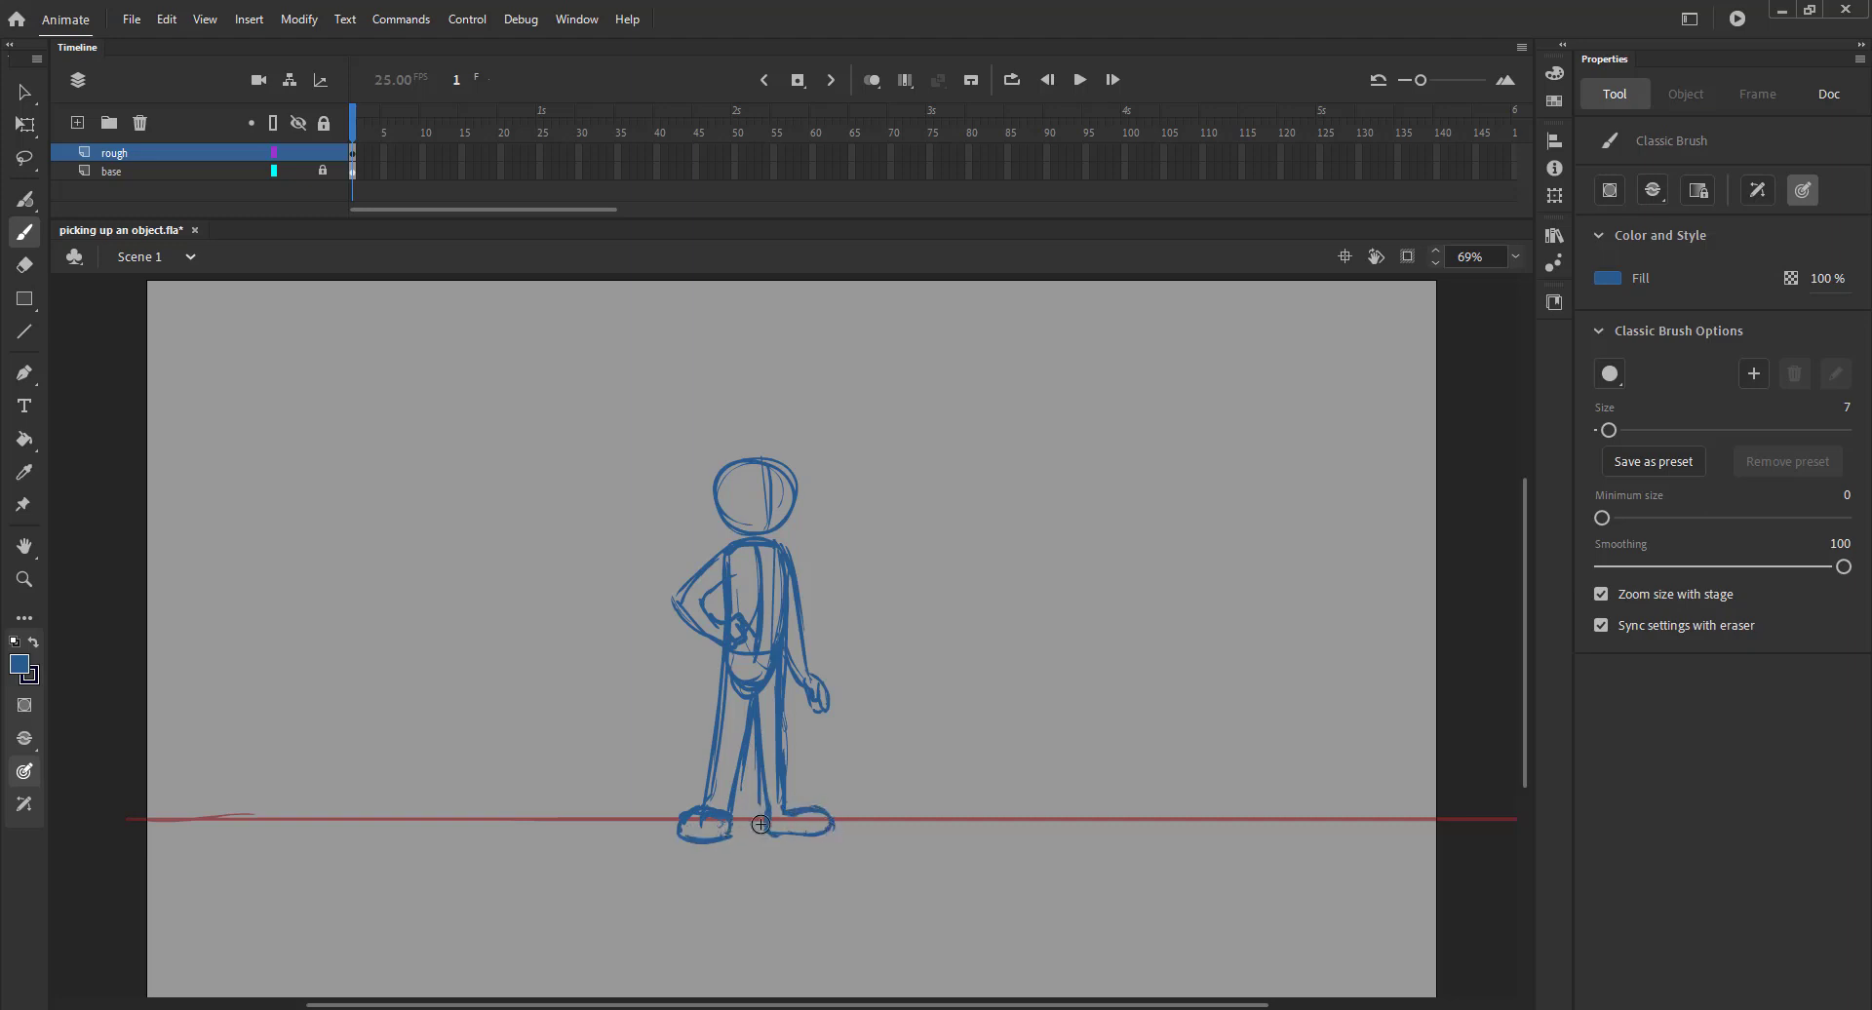
drag(797, 492, 739, 495)
Insert a blank keyframe at frame 3 of the rough layer and turn on onion skinning
click(369, 153)
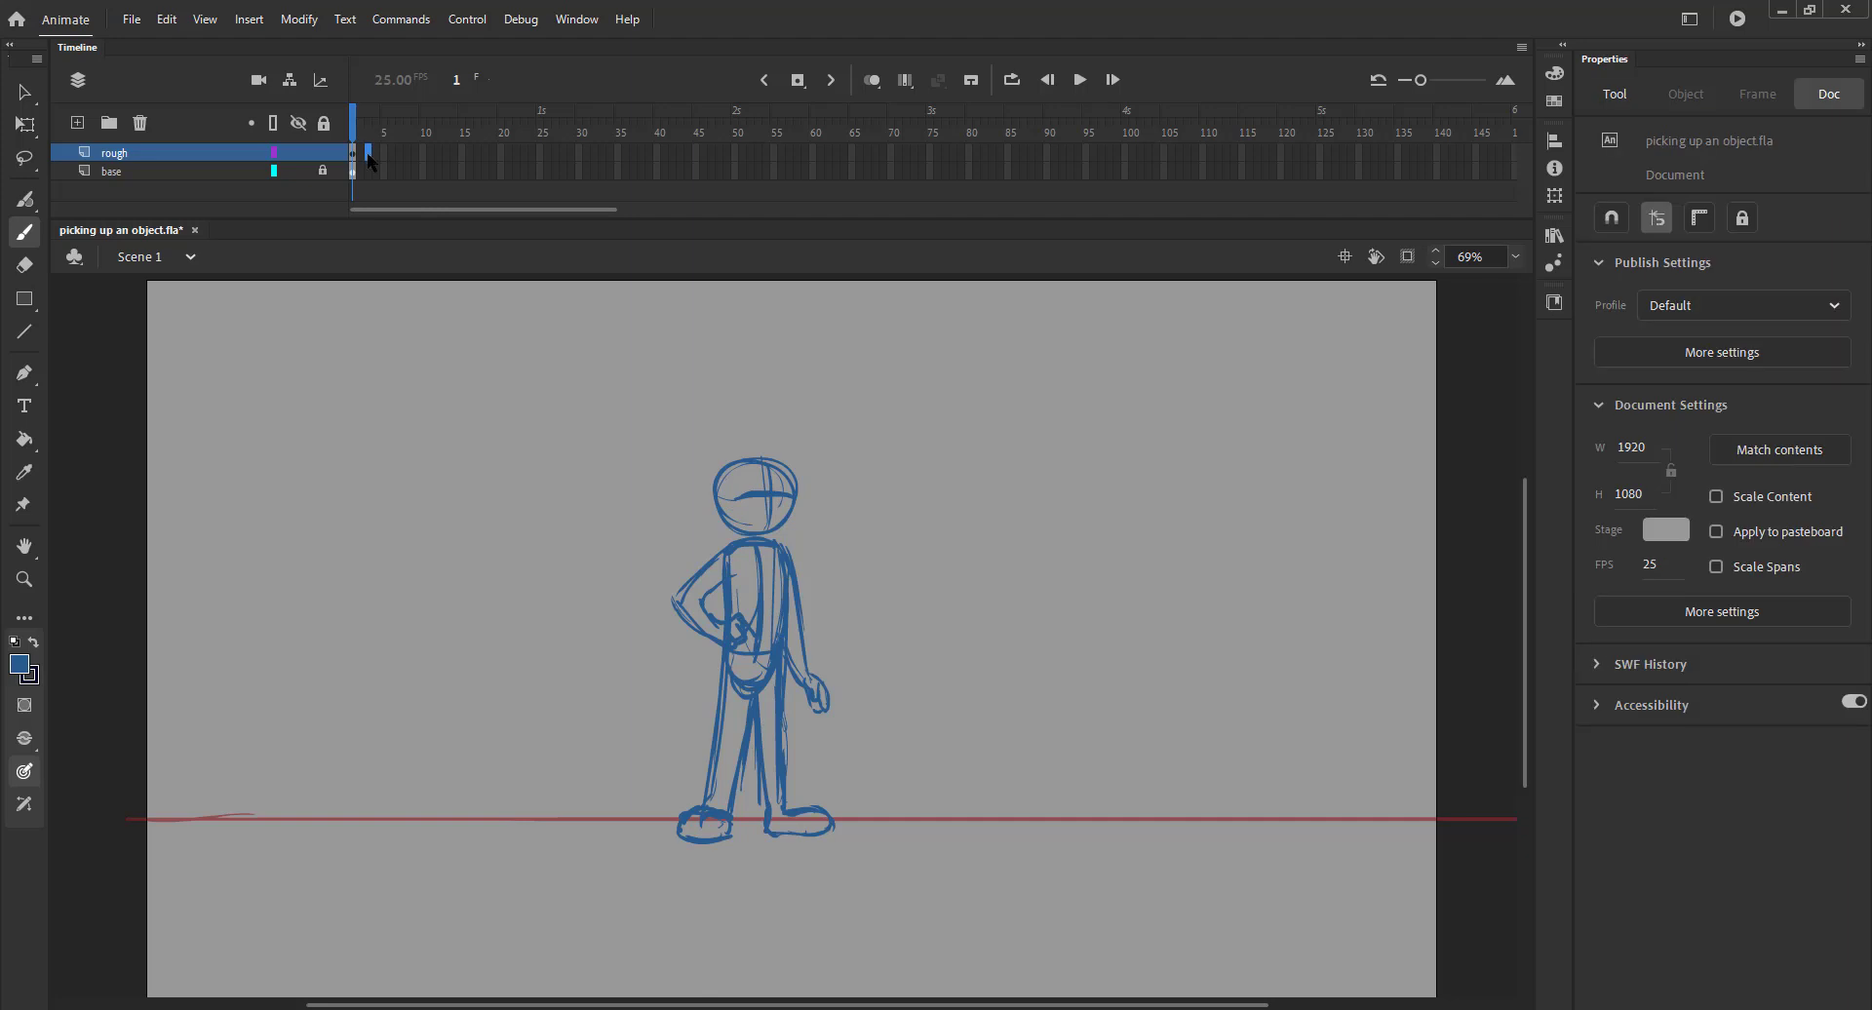
key(F7)
click(905, 81)
click(873, 82)
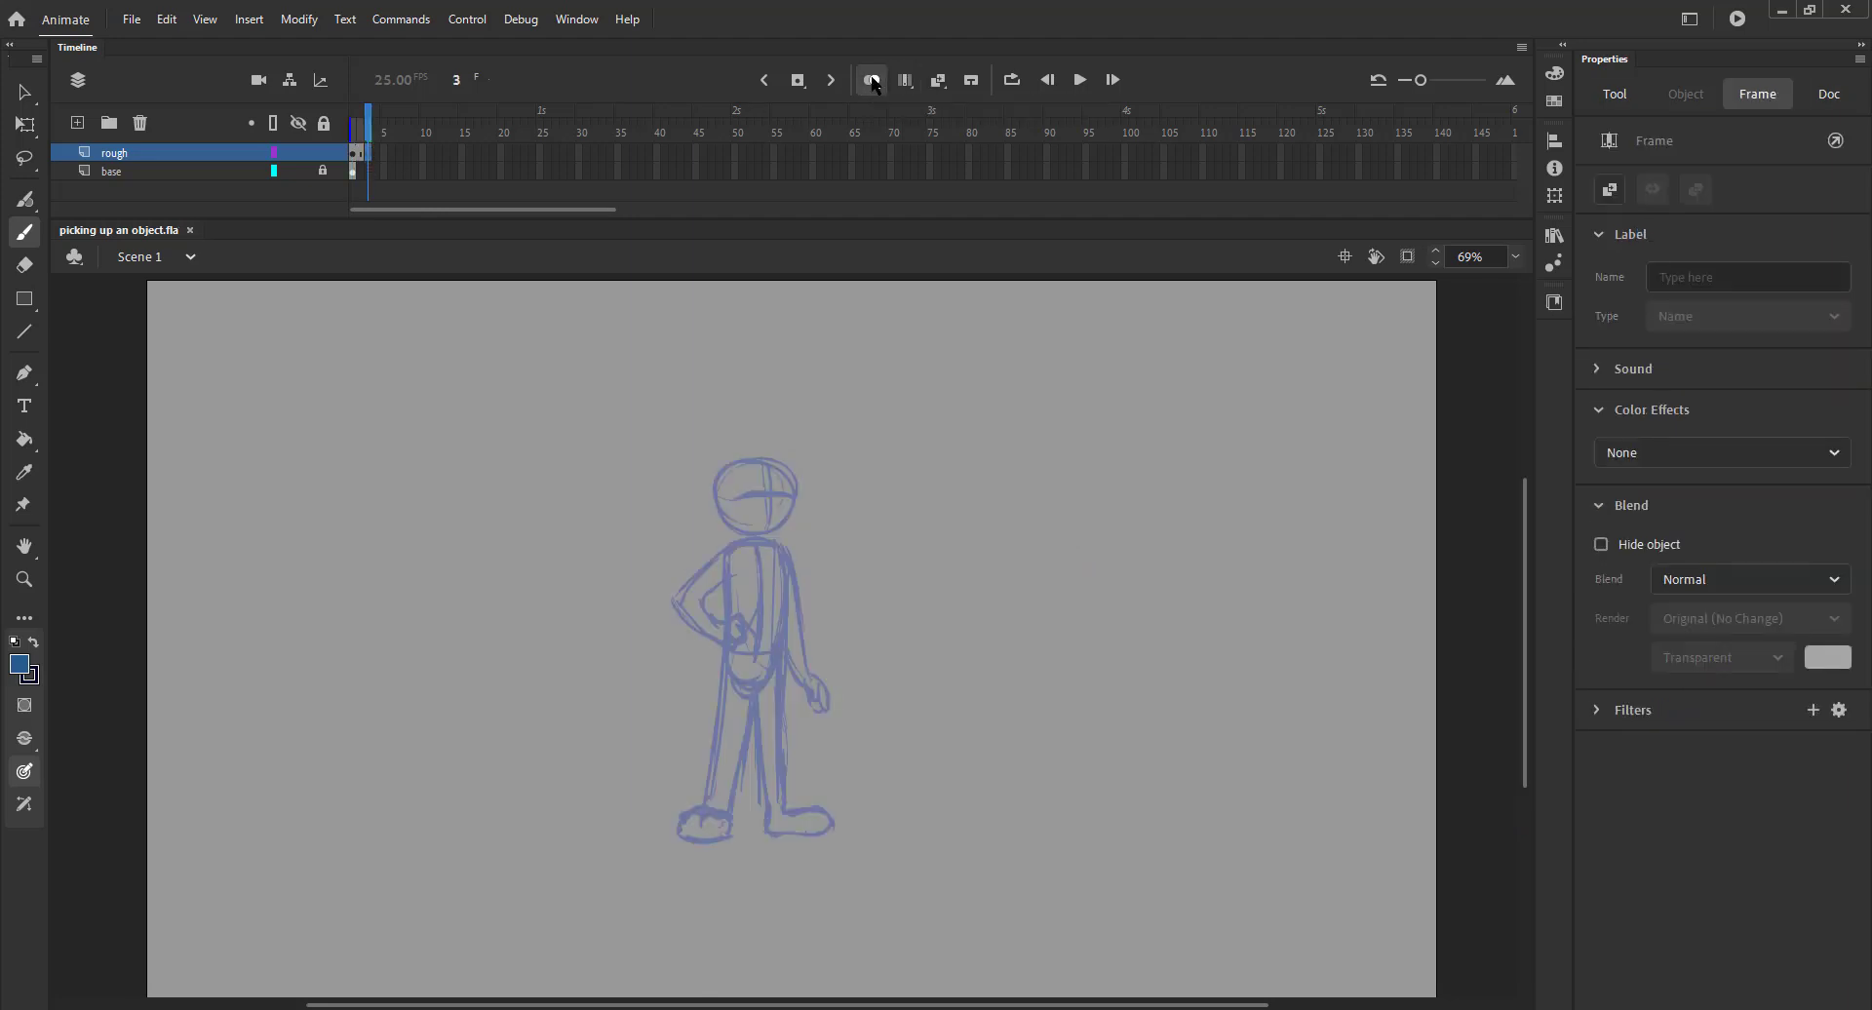
Extend the base layer to frame 75 and make the rough layer active again at frame 3
drag(356, 172, 929, 189)
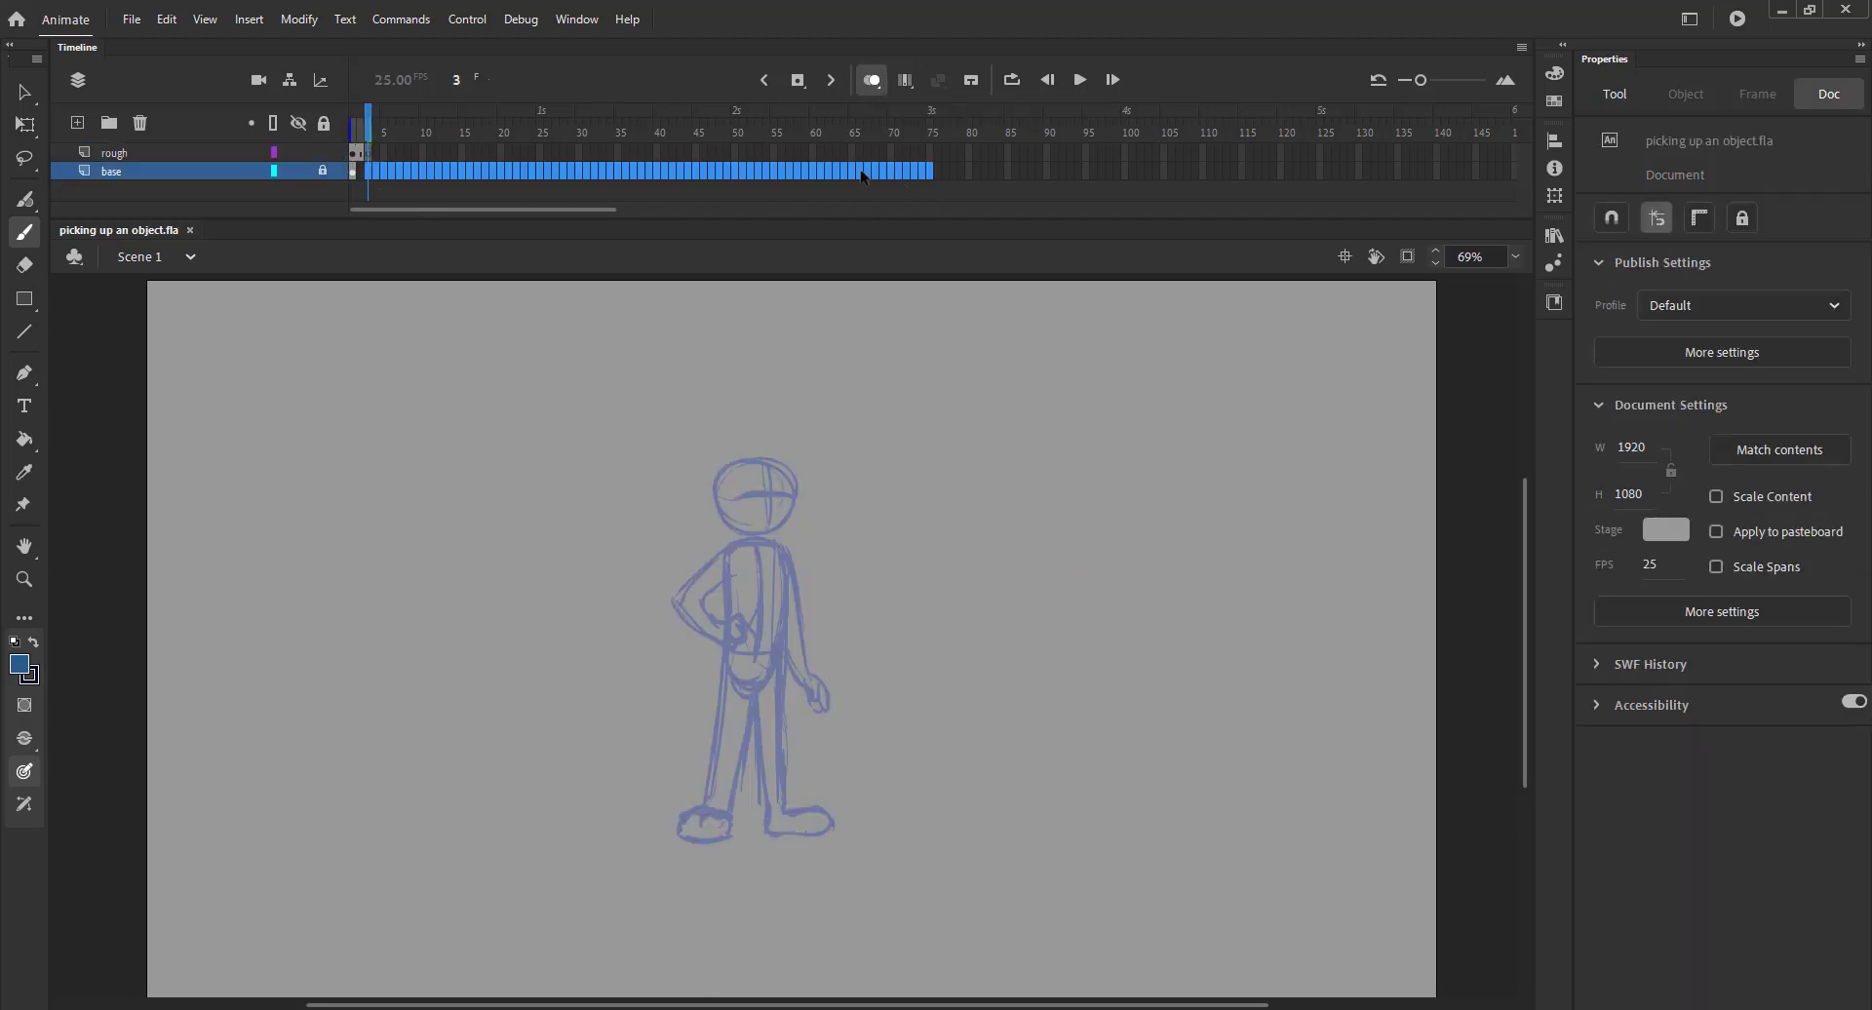
key(F5)
click(371, 130)
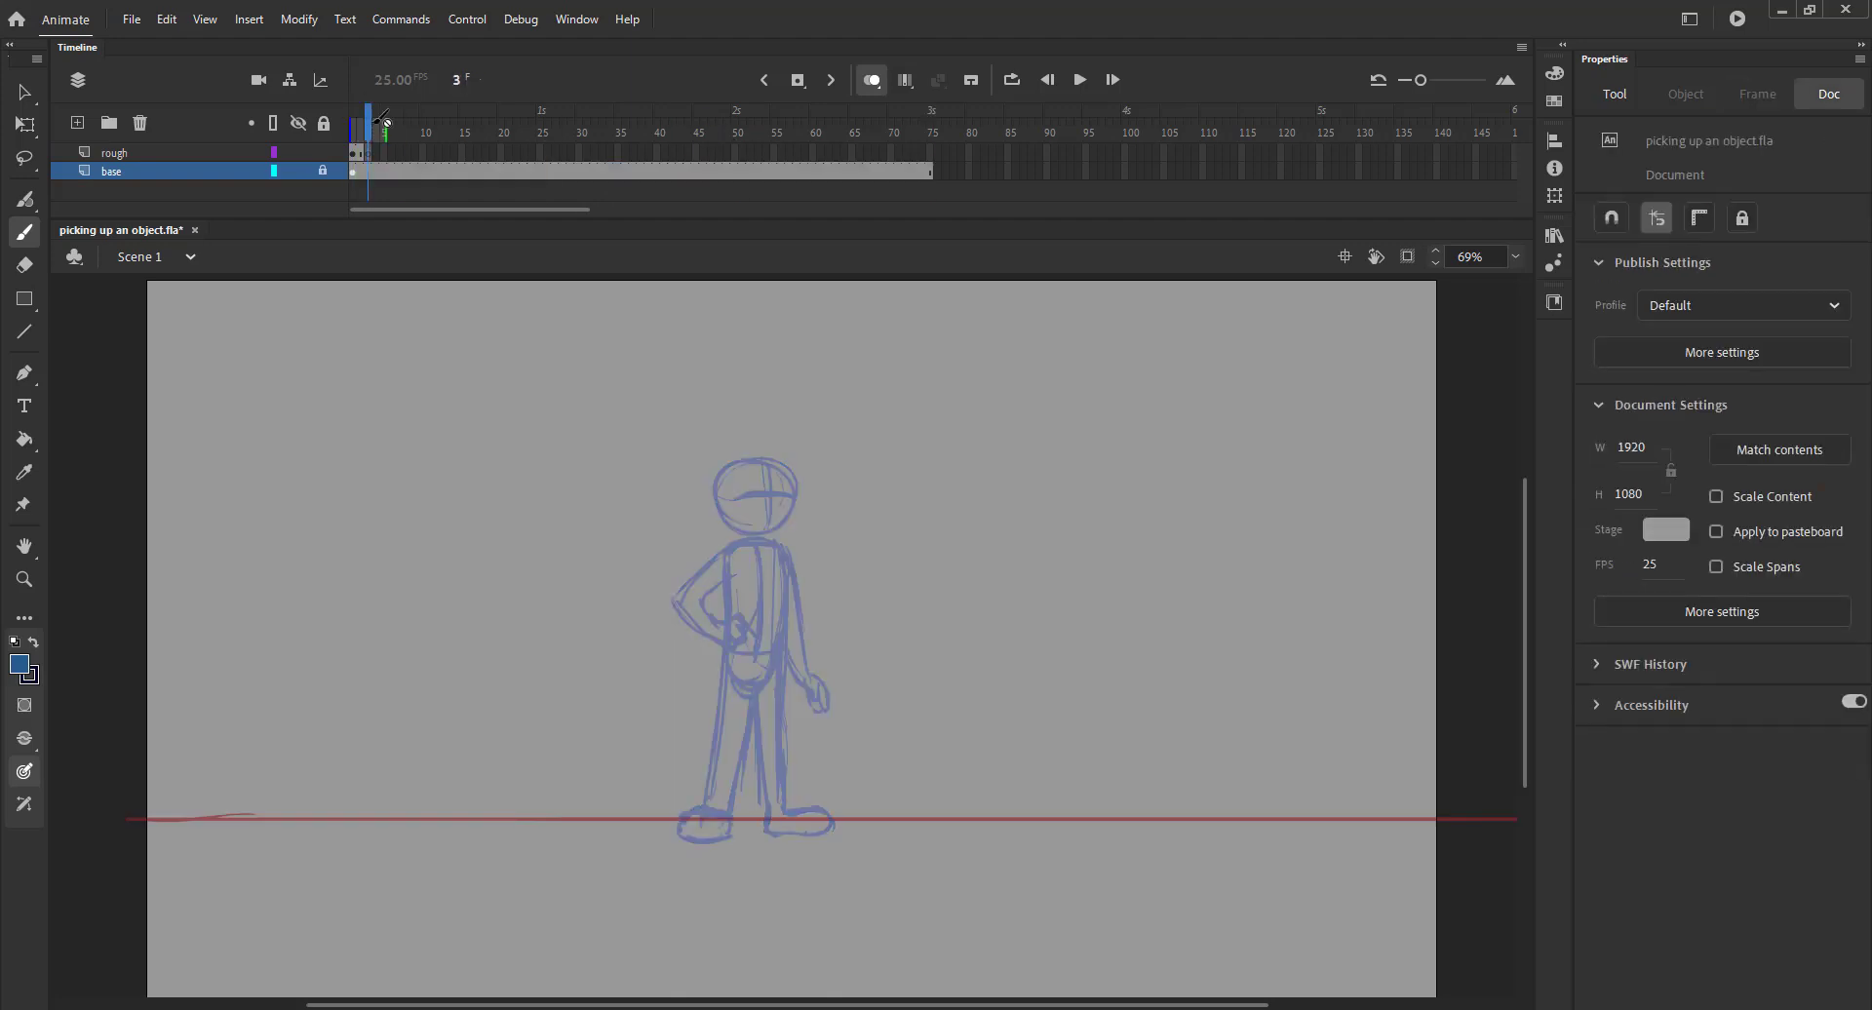
click(180, 152)
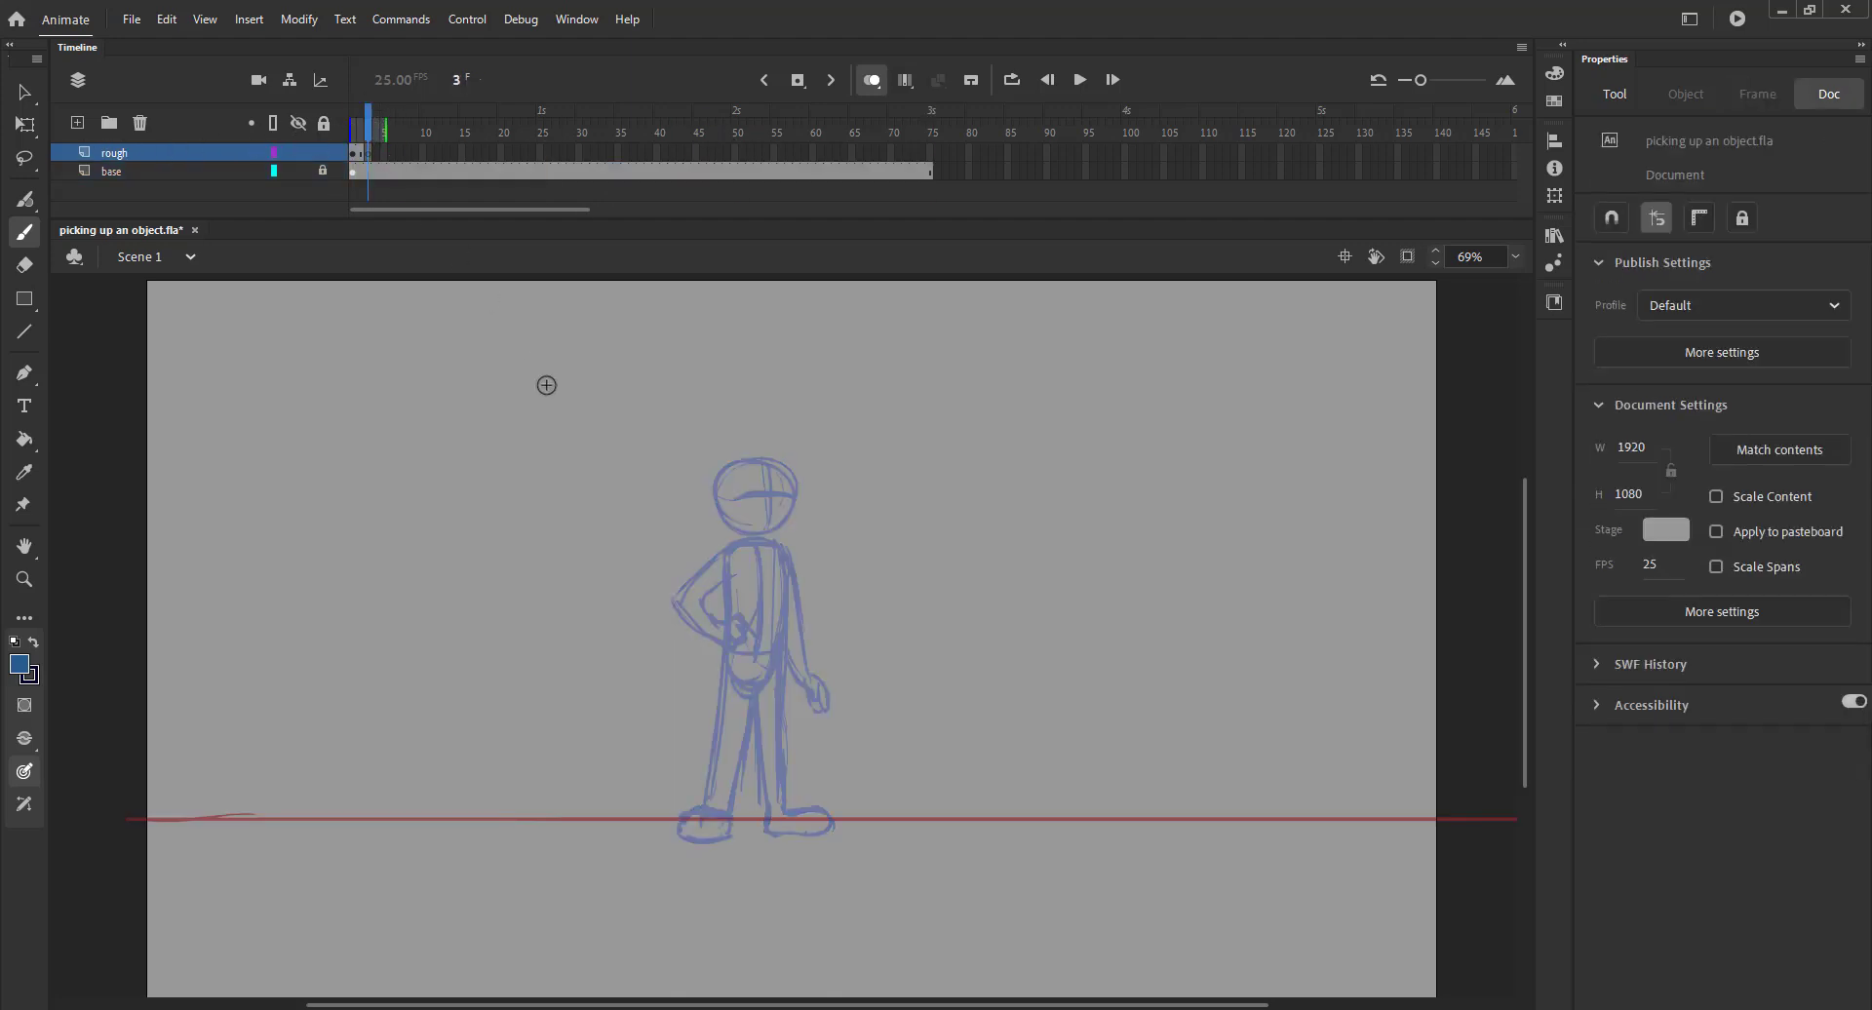
Sketch the bent-over pose's lowered head, curved back and rear leg outline at frame 3
key(z)
drag(619, 585, 898, 848)
key(b)
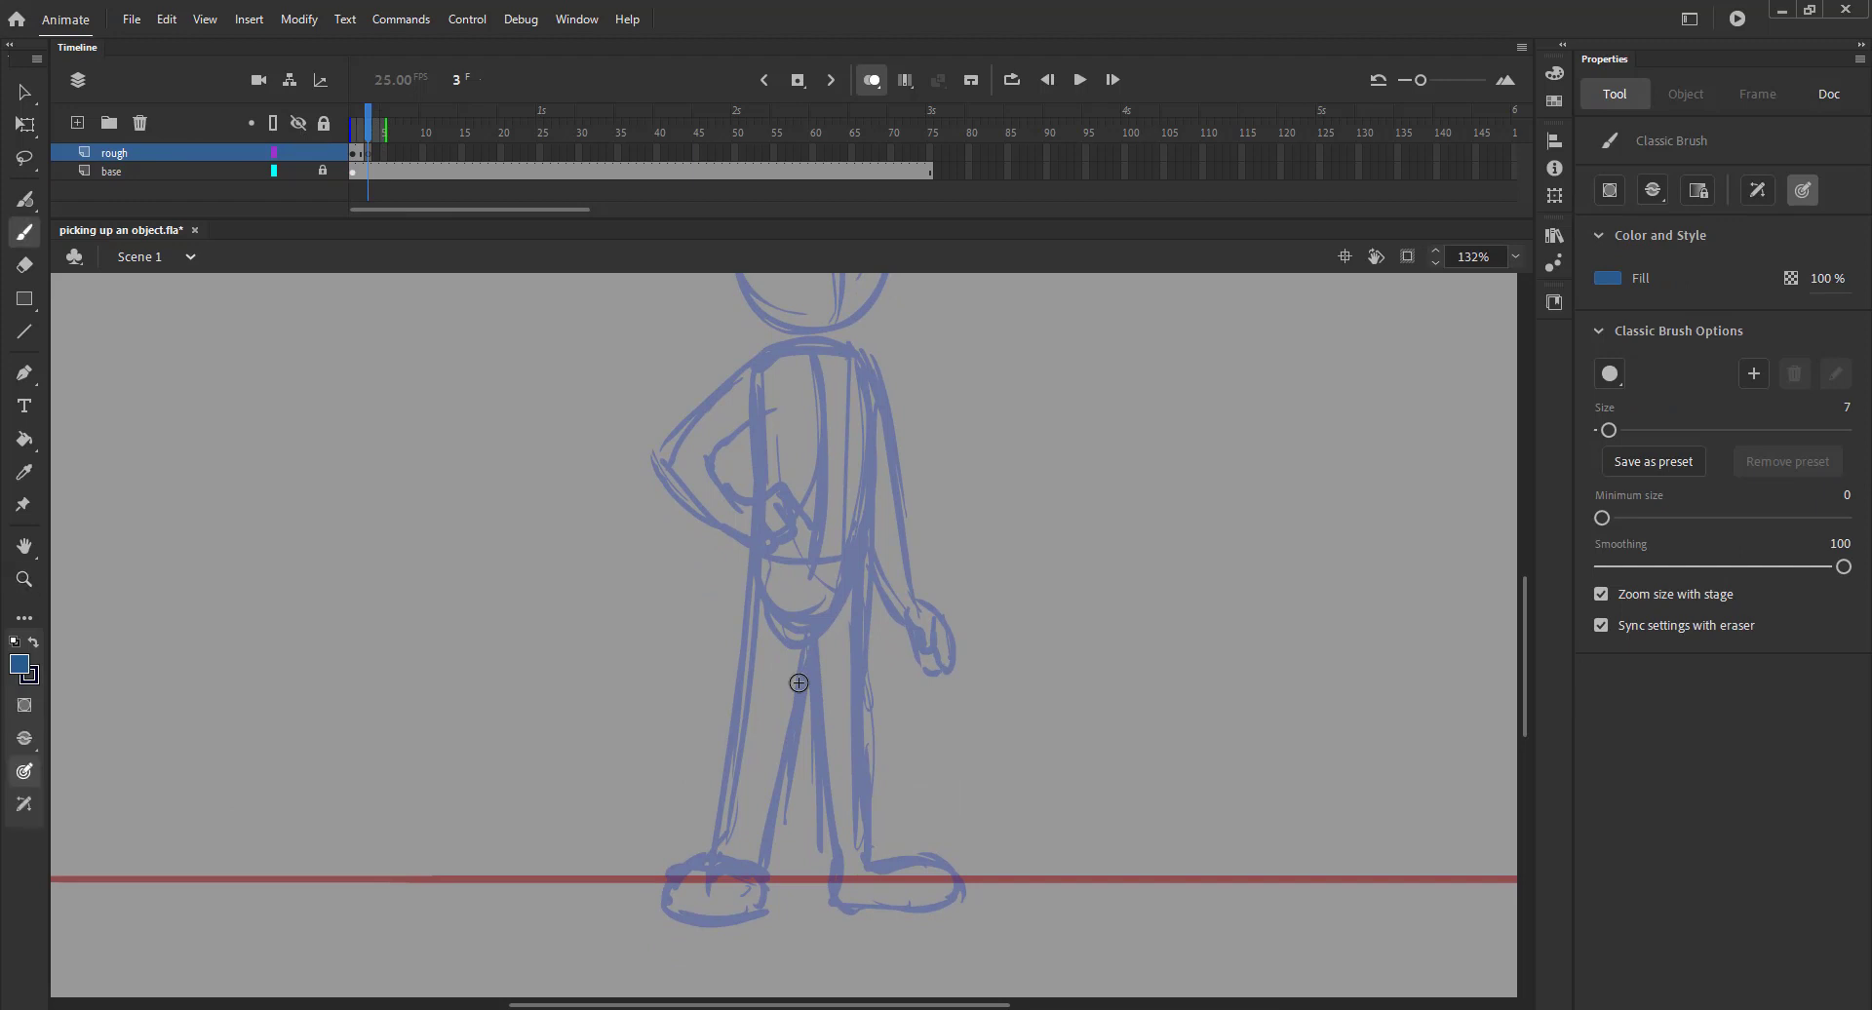
key(ctrl+minus)
mouse_move(858, 636)
mouse_down()
mouse_move(899, 587)
mouse_move(868, 617)
mouse_move(880, 569)
mouse_move(858, 627)
mouse_move(768, 682)
mouse_up()
key(ctrl+z)
drag(836, 603, 759, 690)
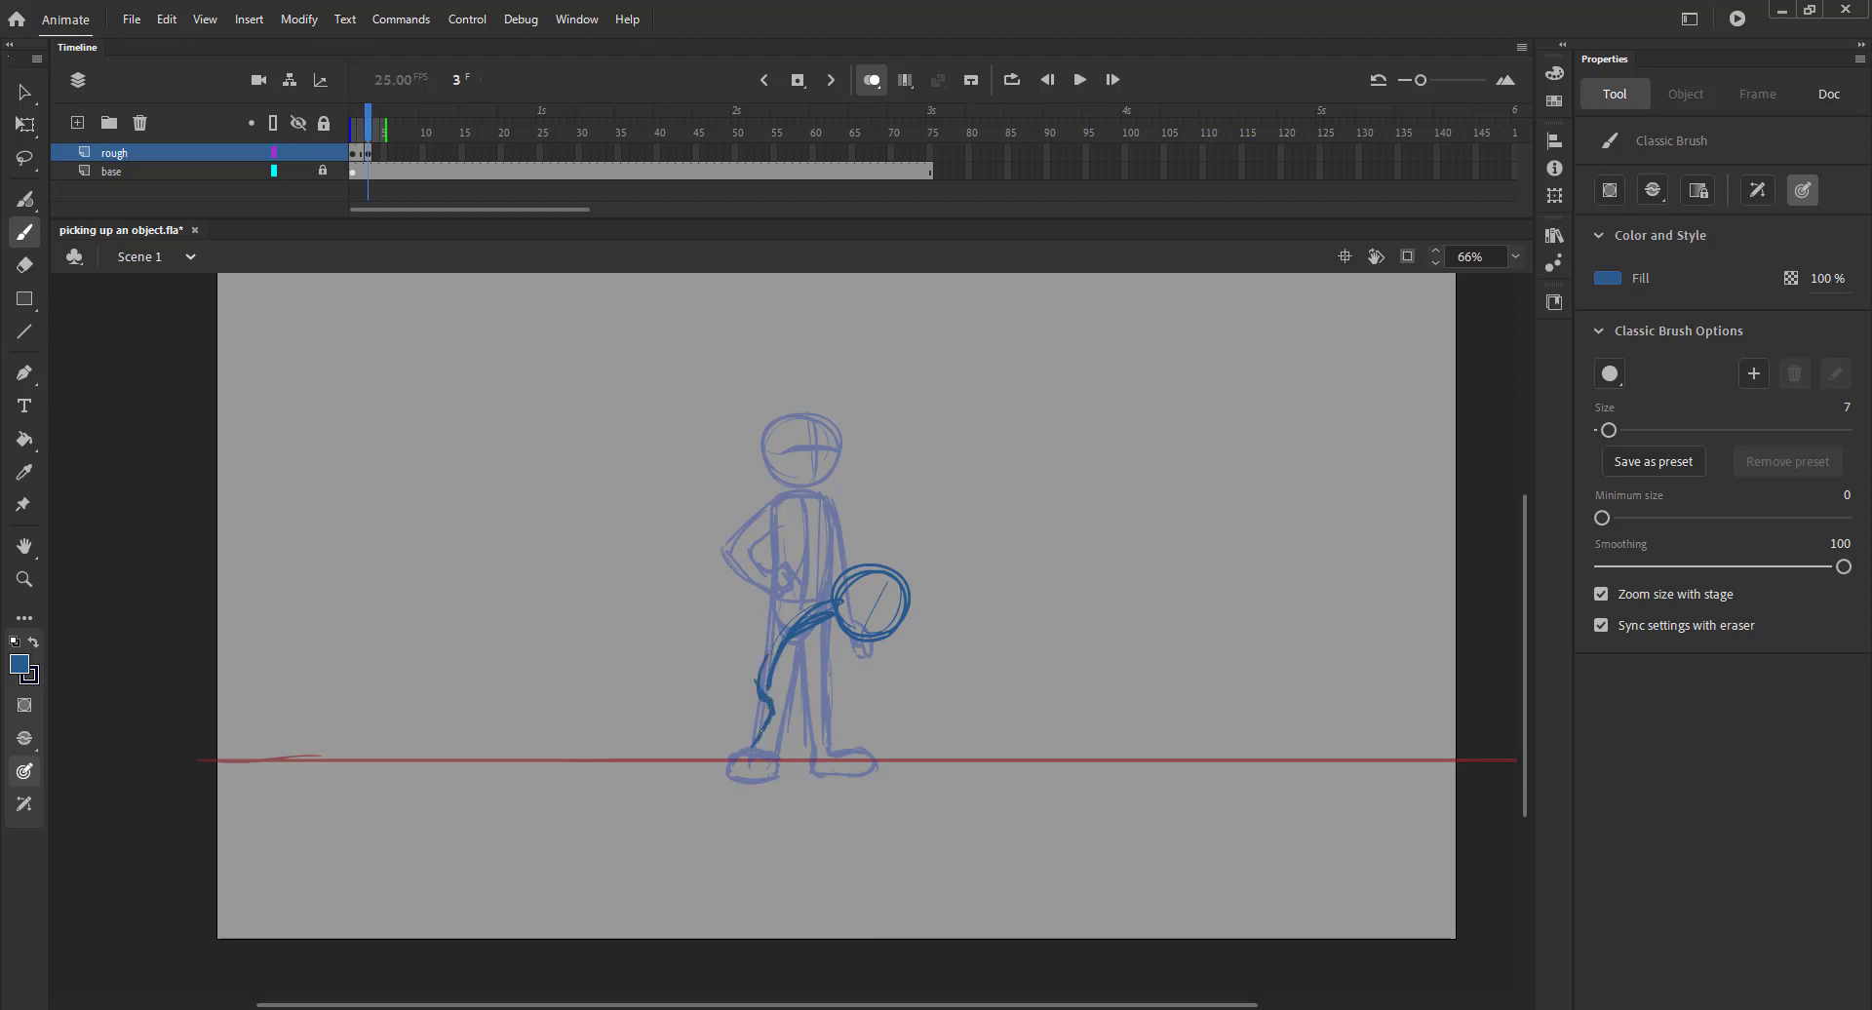
Sketch the bending figure's bent legs, feet, and the arm reaching down to the floor
mouse_move(790, 629)
mouse_down()
mouse_move(774, 700)
mouse_move(829, 750)
mouse_up()
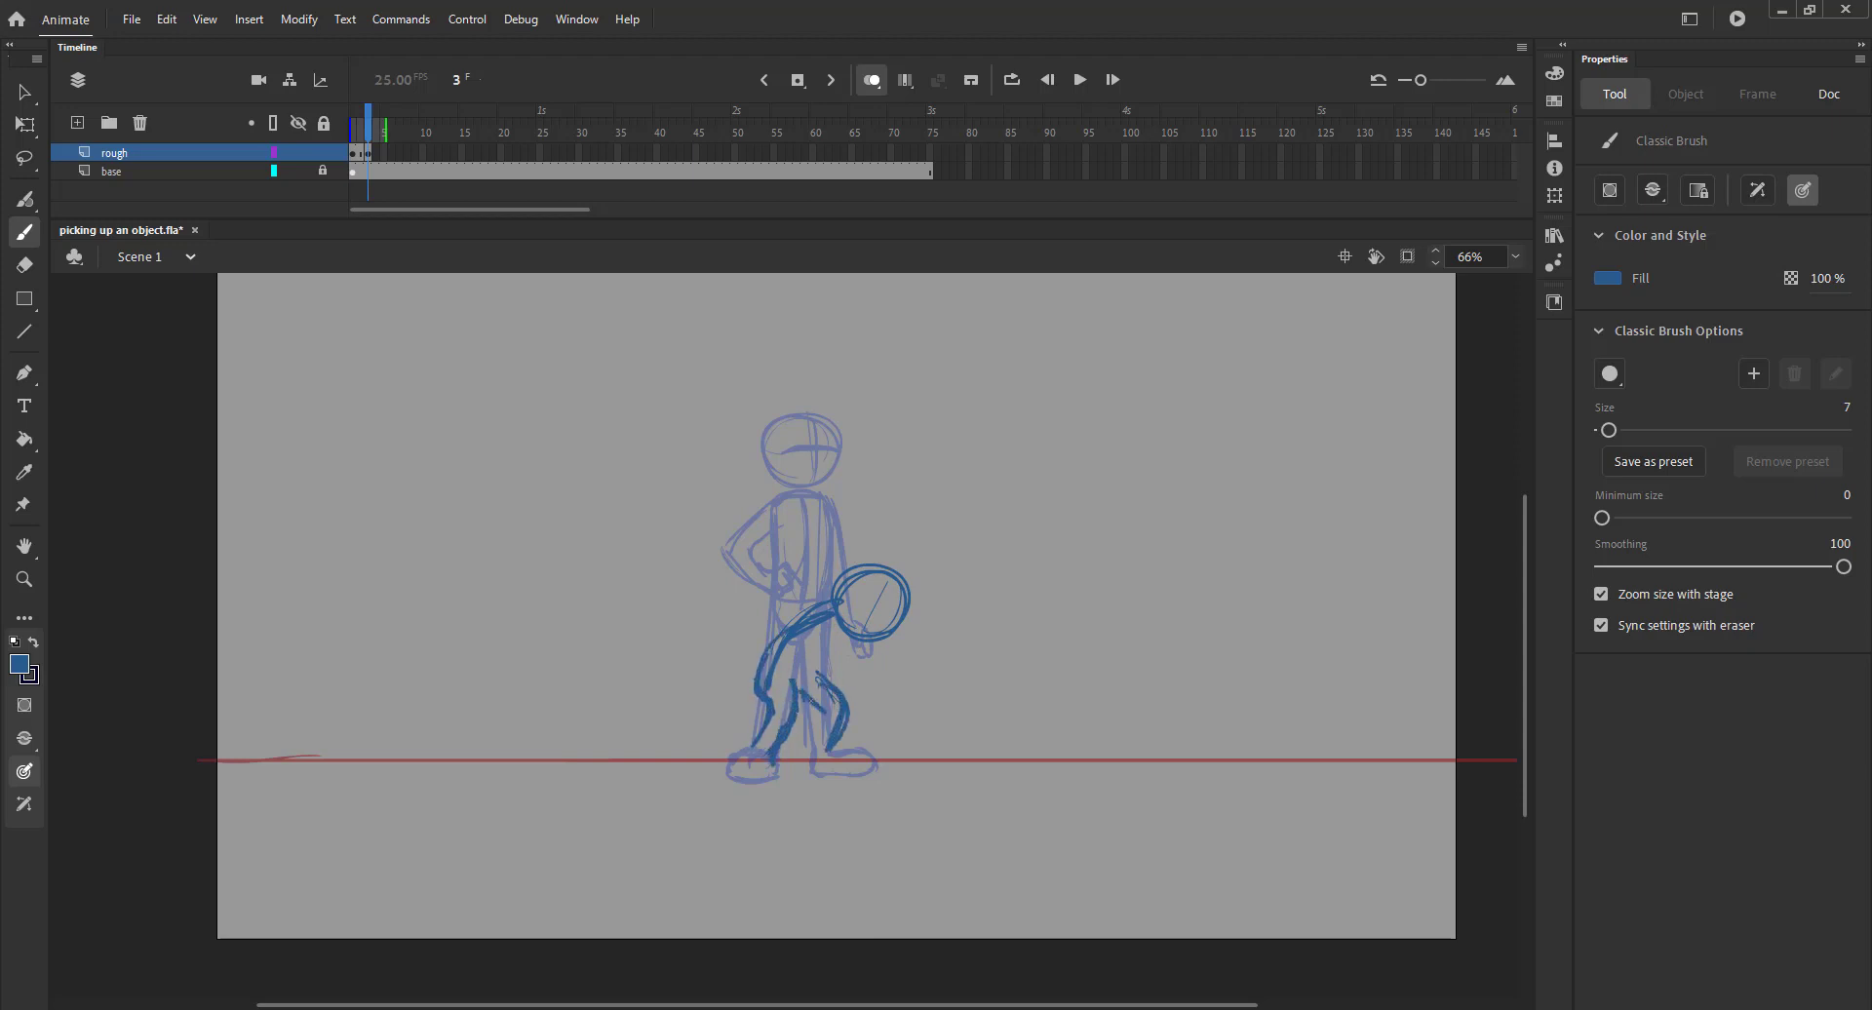
key(ctrl+z)
mouse_move(822, 714)
mouse_down()
mouse_move(814, 771)
mouse_move(861, 771)
mouse_move(868, 753)
mouse_move(732, 759)
mouse_move(776, 768)
mouse_up()
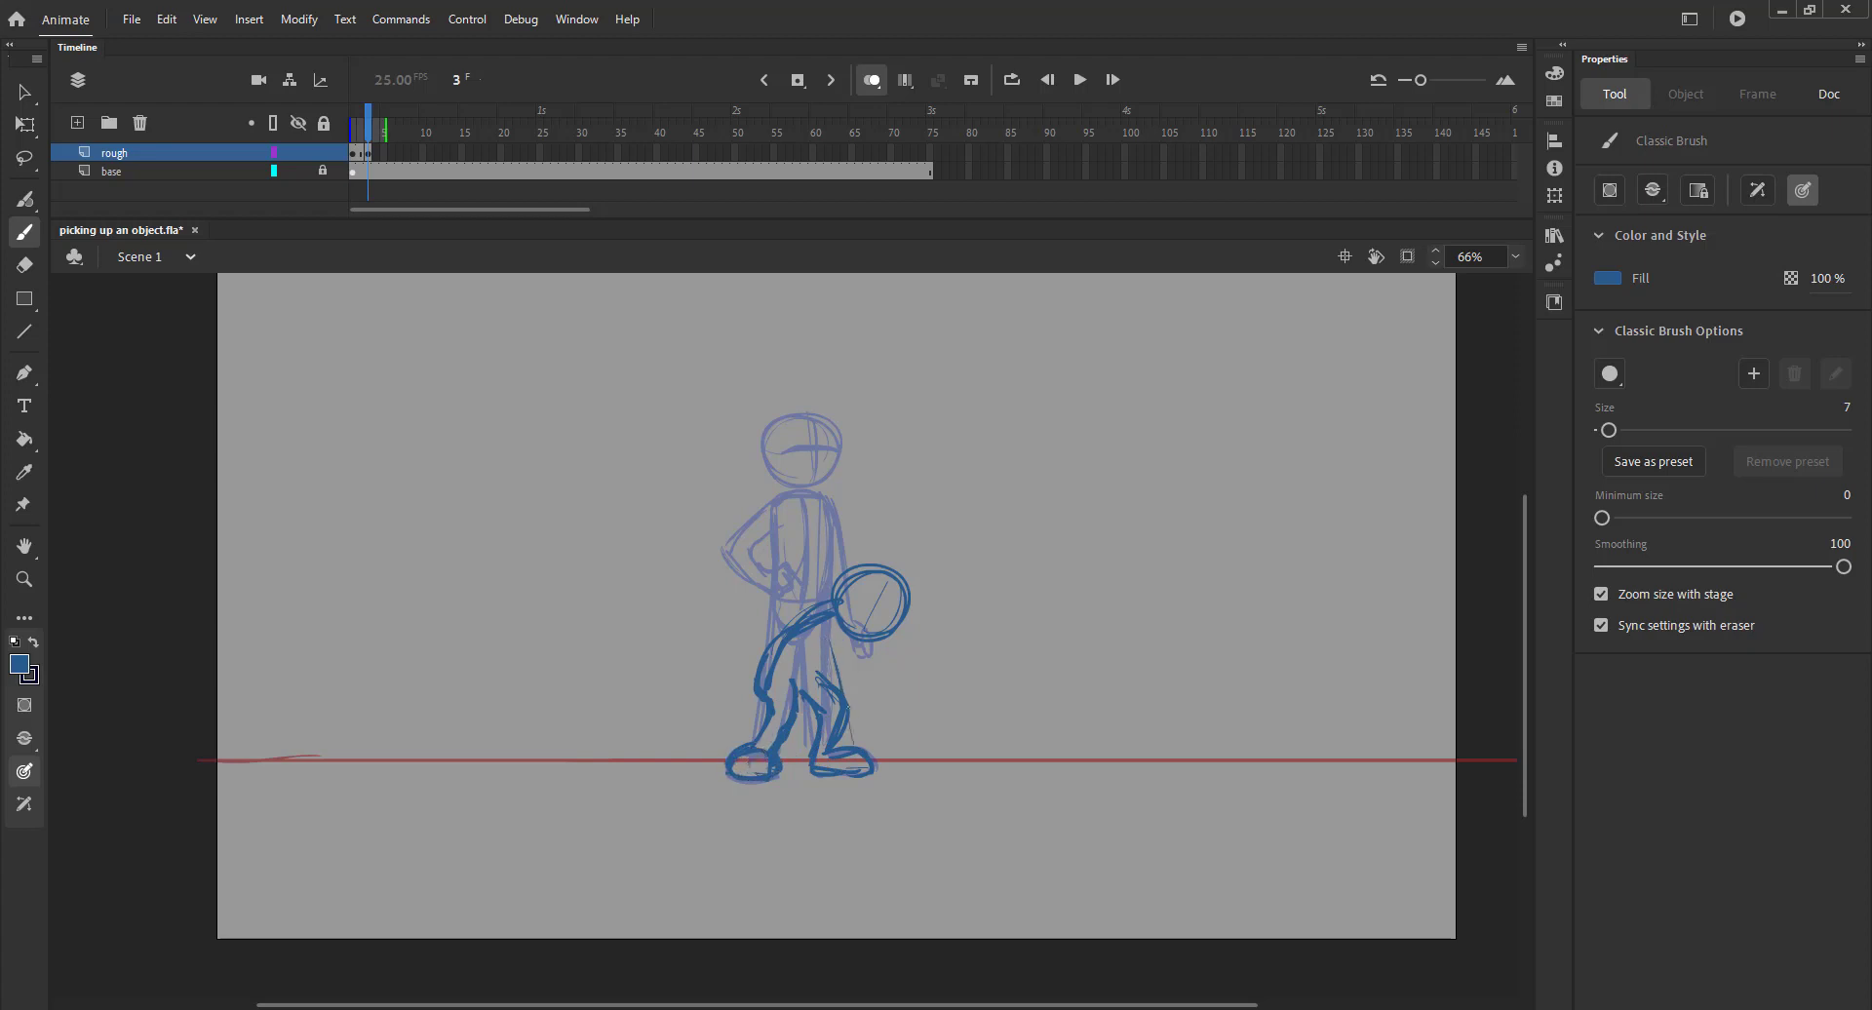
drag(836, 630, 855, 746)
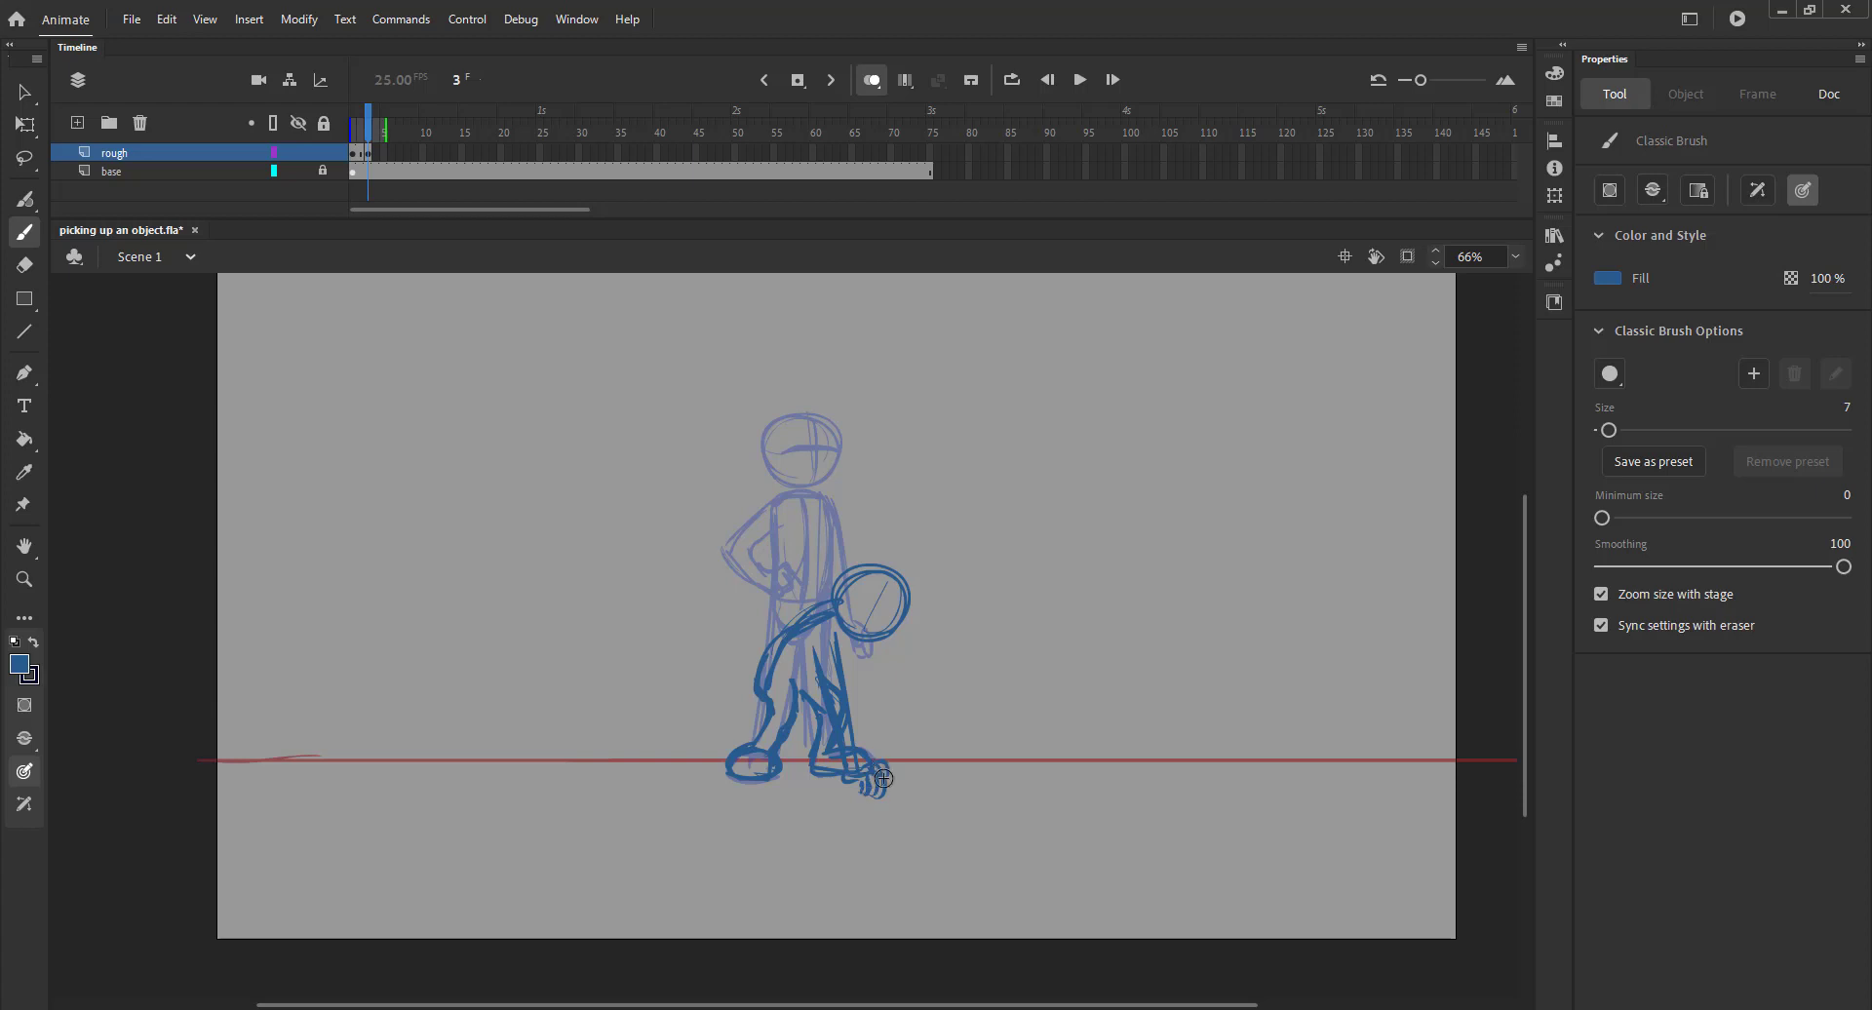
Sketch the bending figure's other arm stretched forward with its hand, save the file, and add torso and waist lines
mouse_move(841, 607)
mouse_down()
mouse_move(908, 616)
mouse_move(965, 606)
mouse_move(965, 588)
mouse_move(954, 613)
mouse_move(993, 582)
mouse_up()
key(ctrl+z)
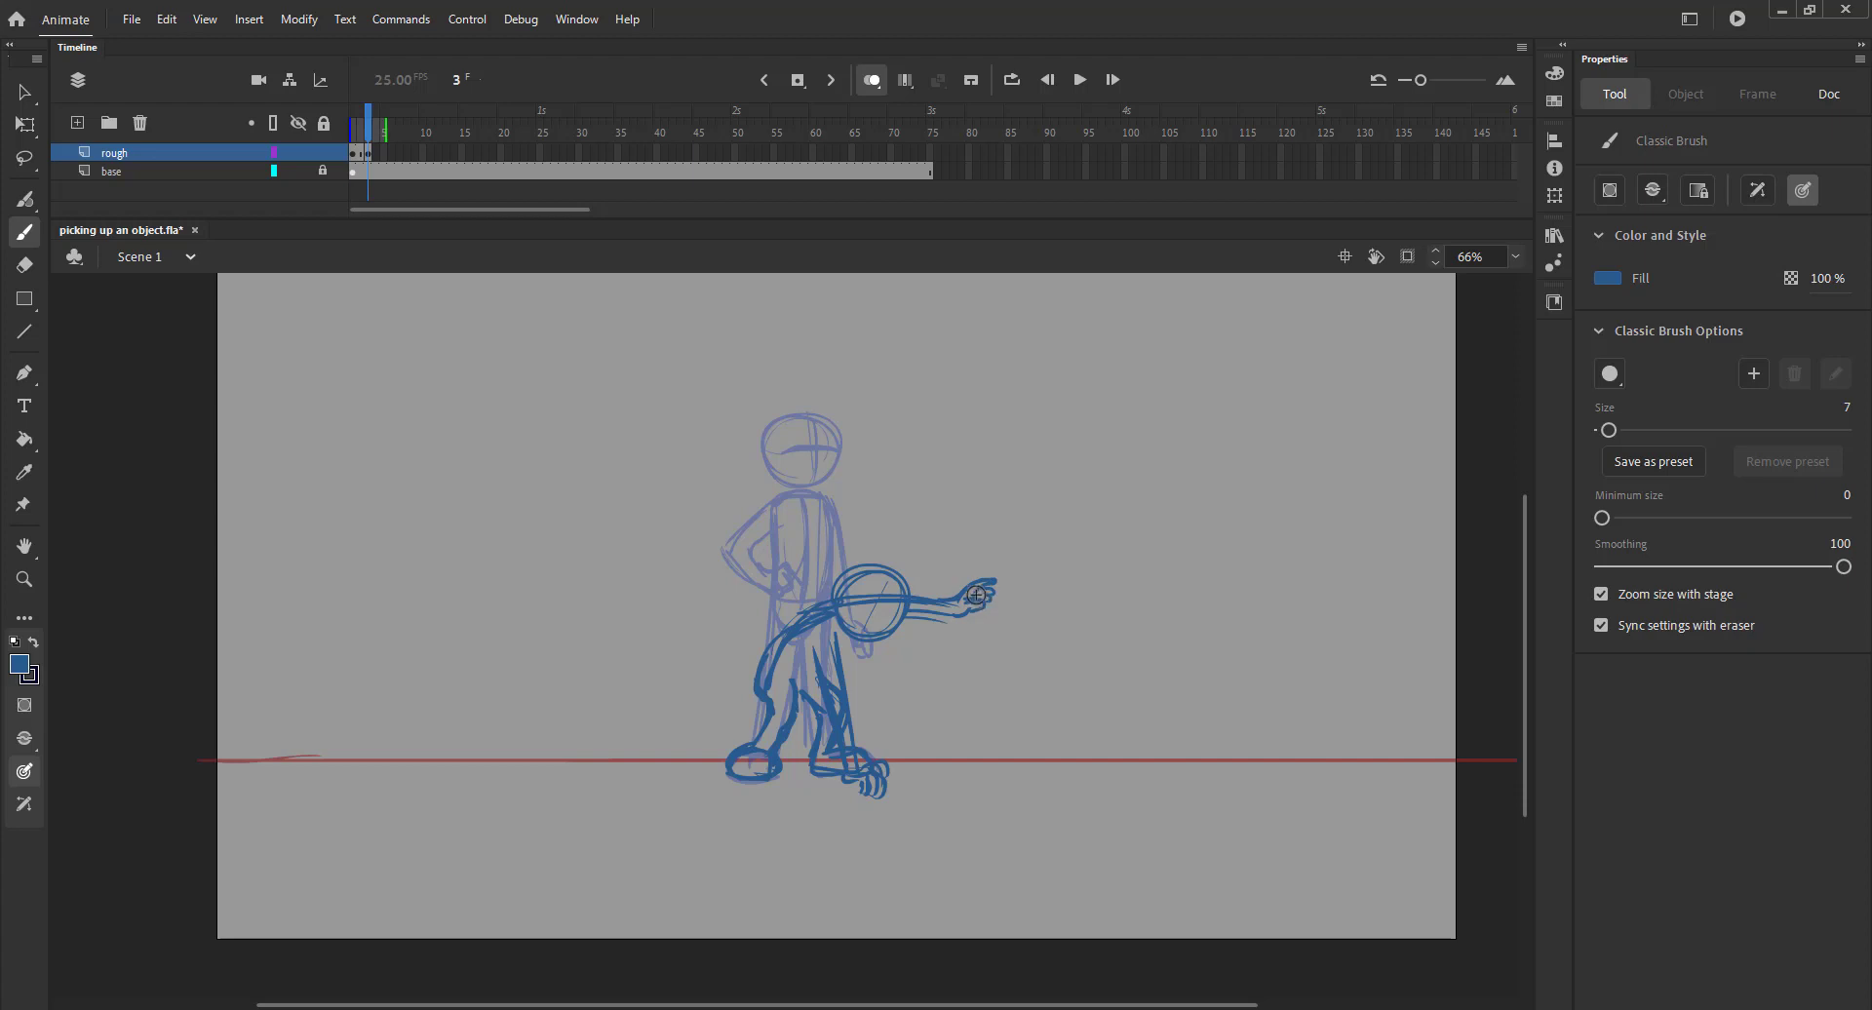
key(ctrl+s)
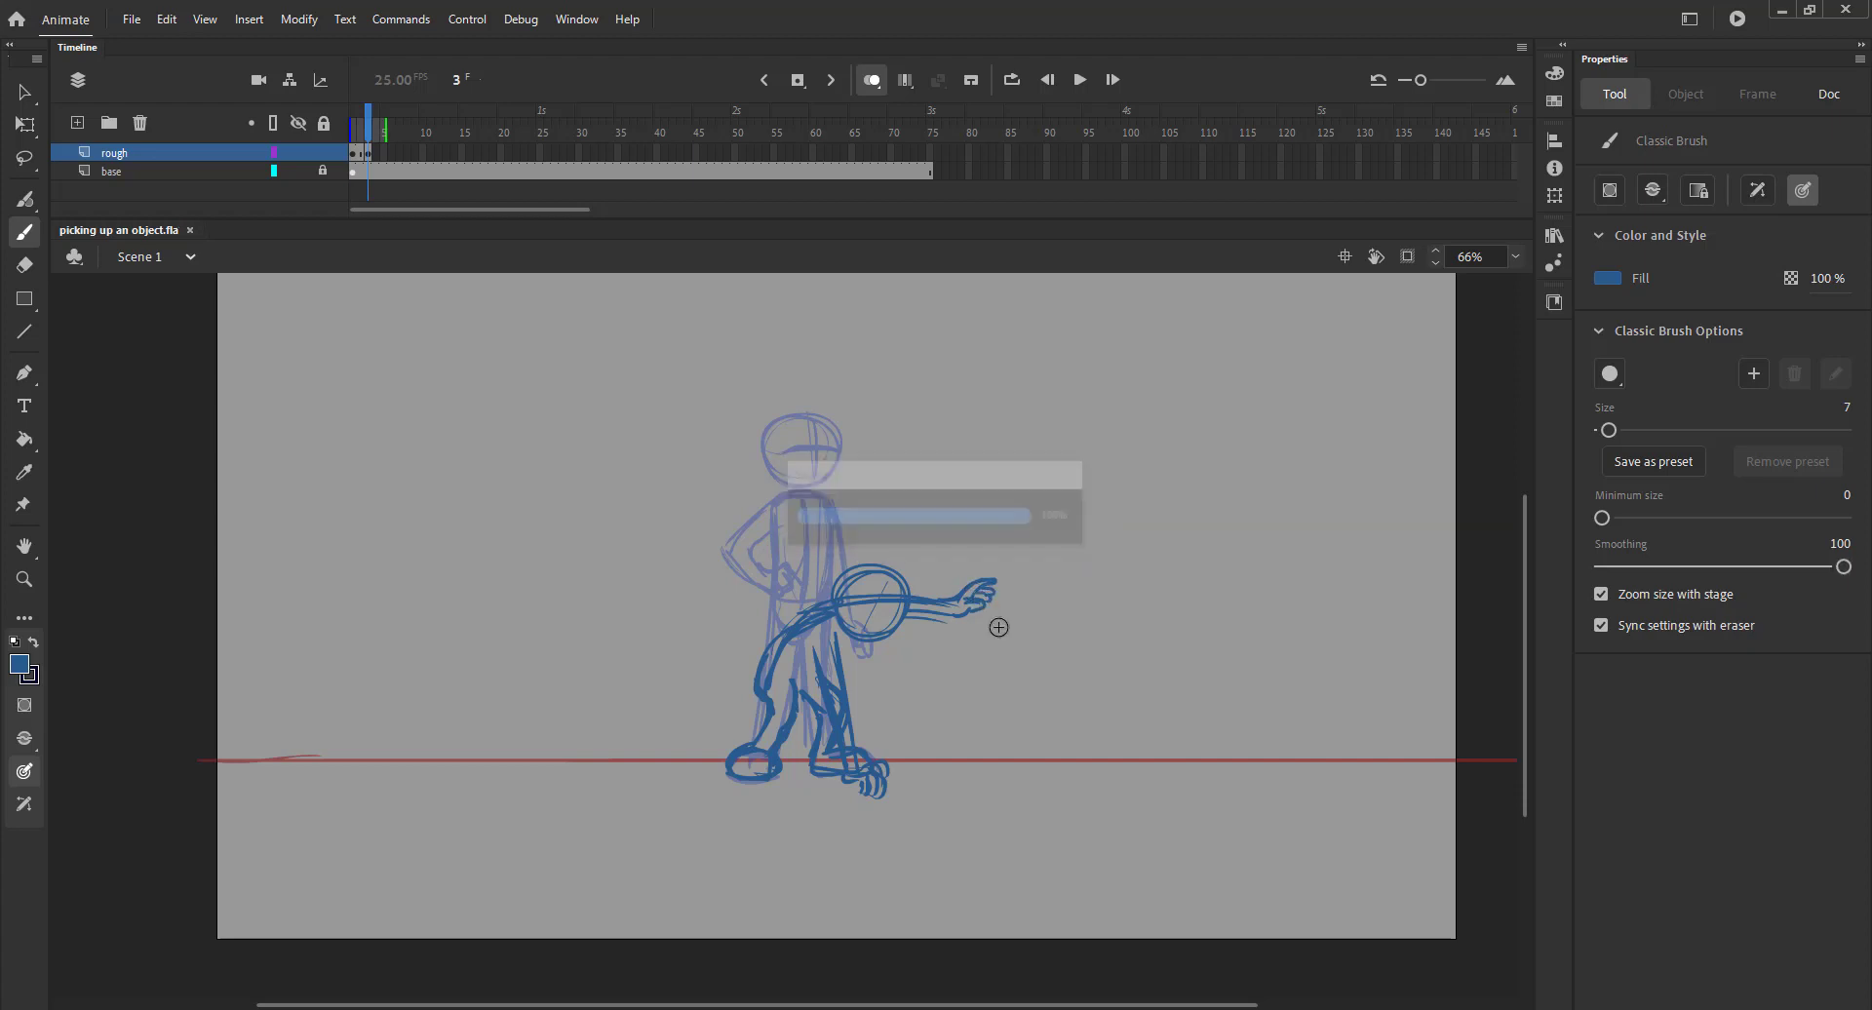
drag(860, 636, 825, 675)
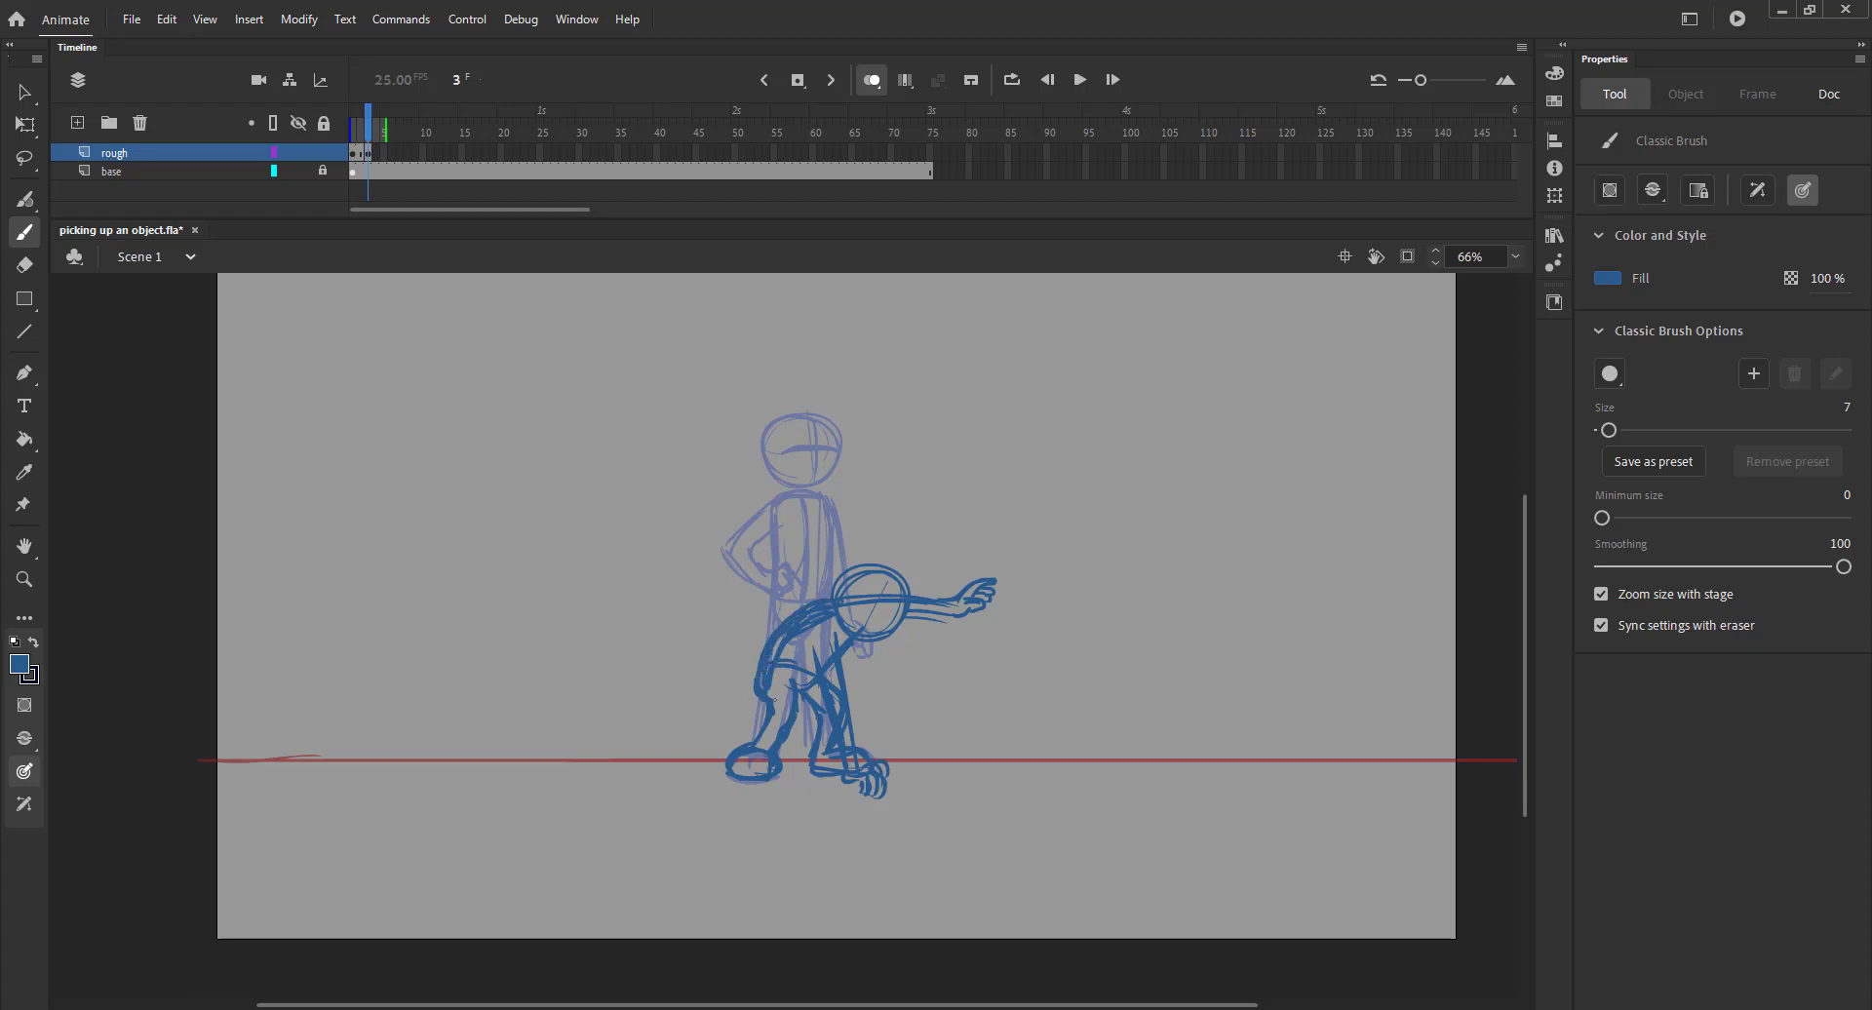
Add a blank keyframe at frame 5 of the rough layer with onion skinning on
click(871, 81)
mouse_move(369, 126)
mouse_down()
mouse_move(331, 140)
mouse_move(388, 132)
mouse_up()
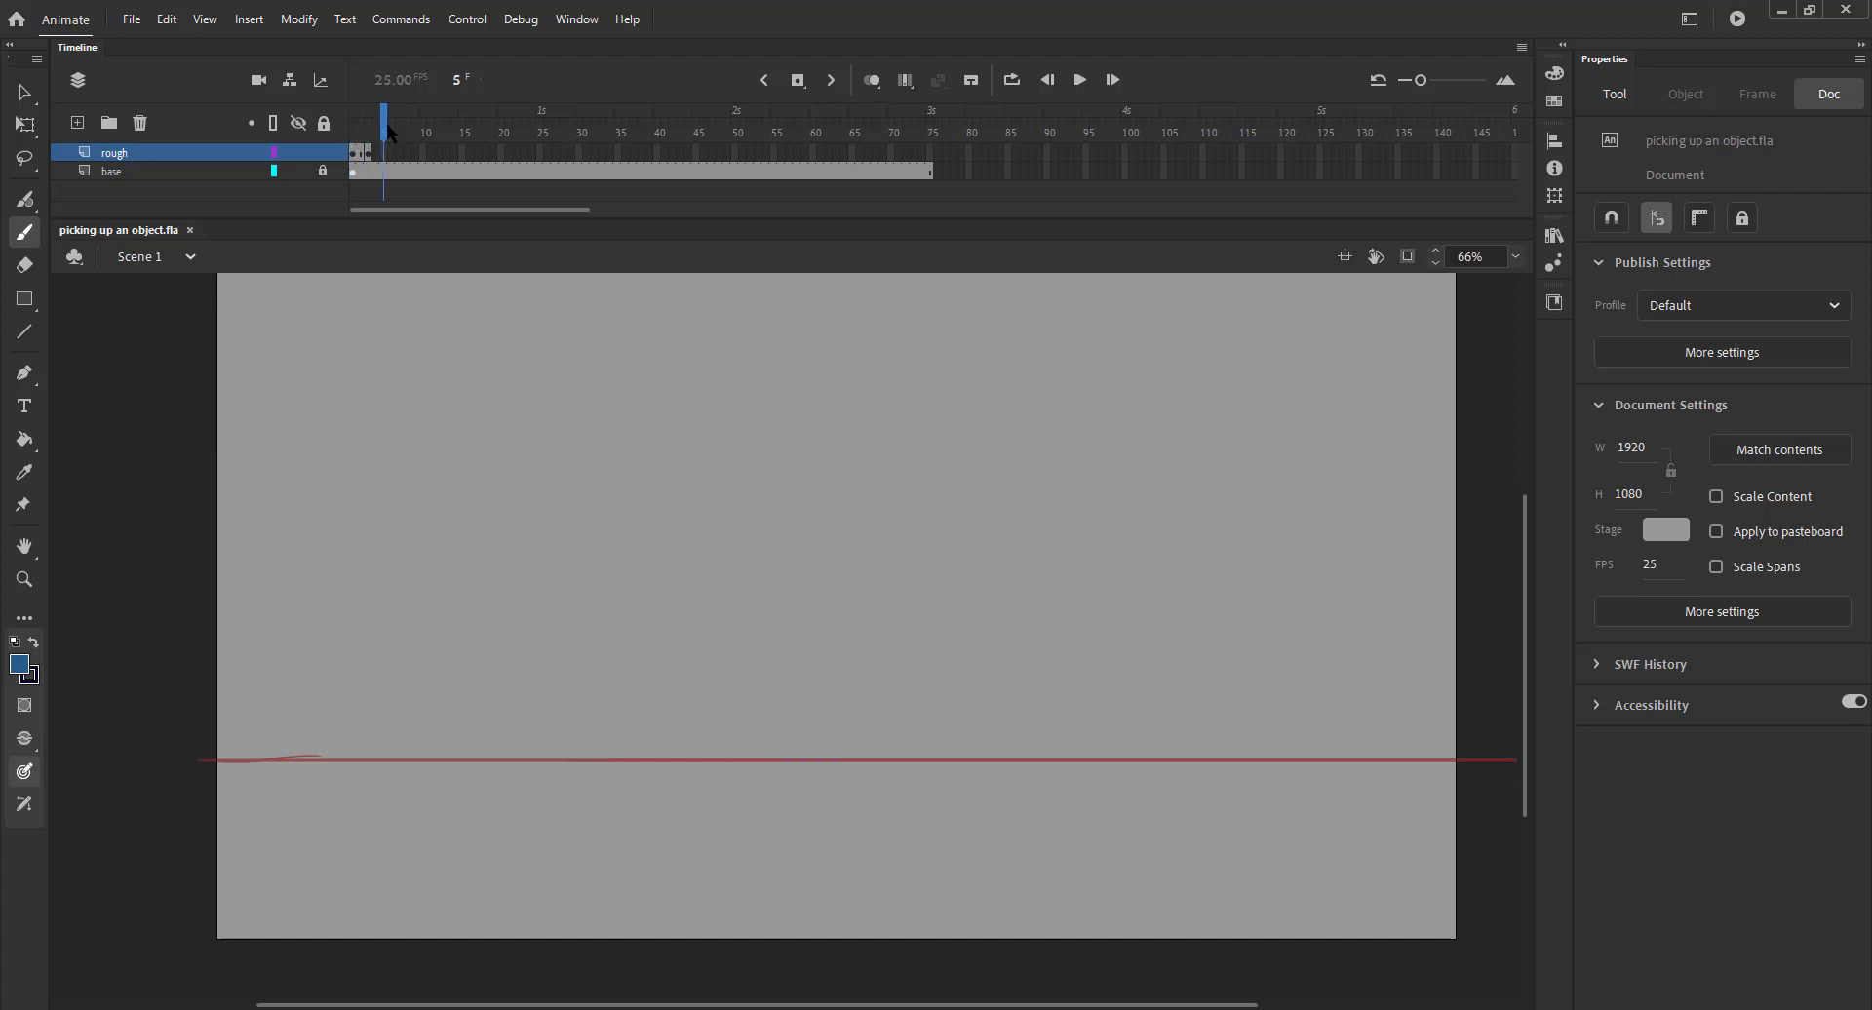
click(871, 80)
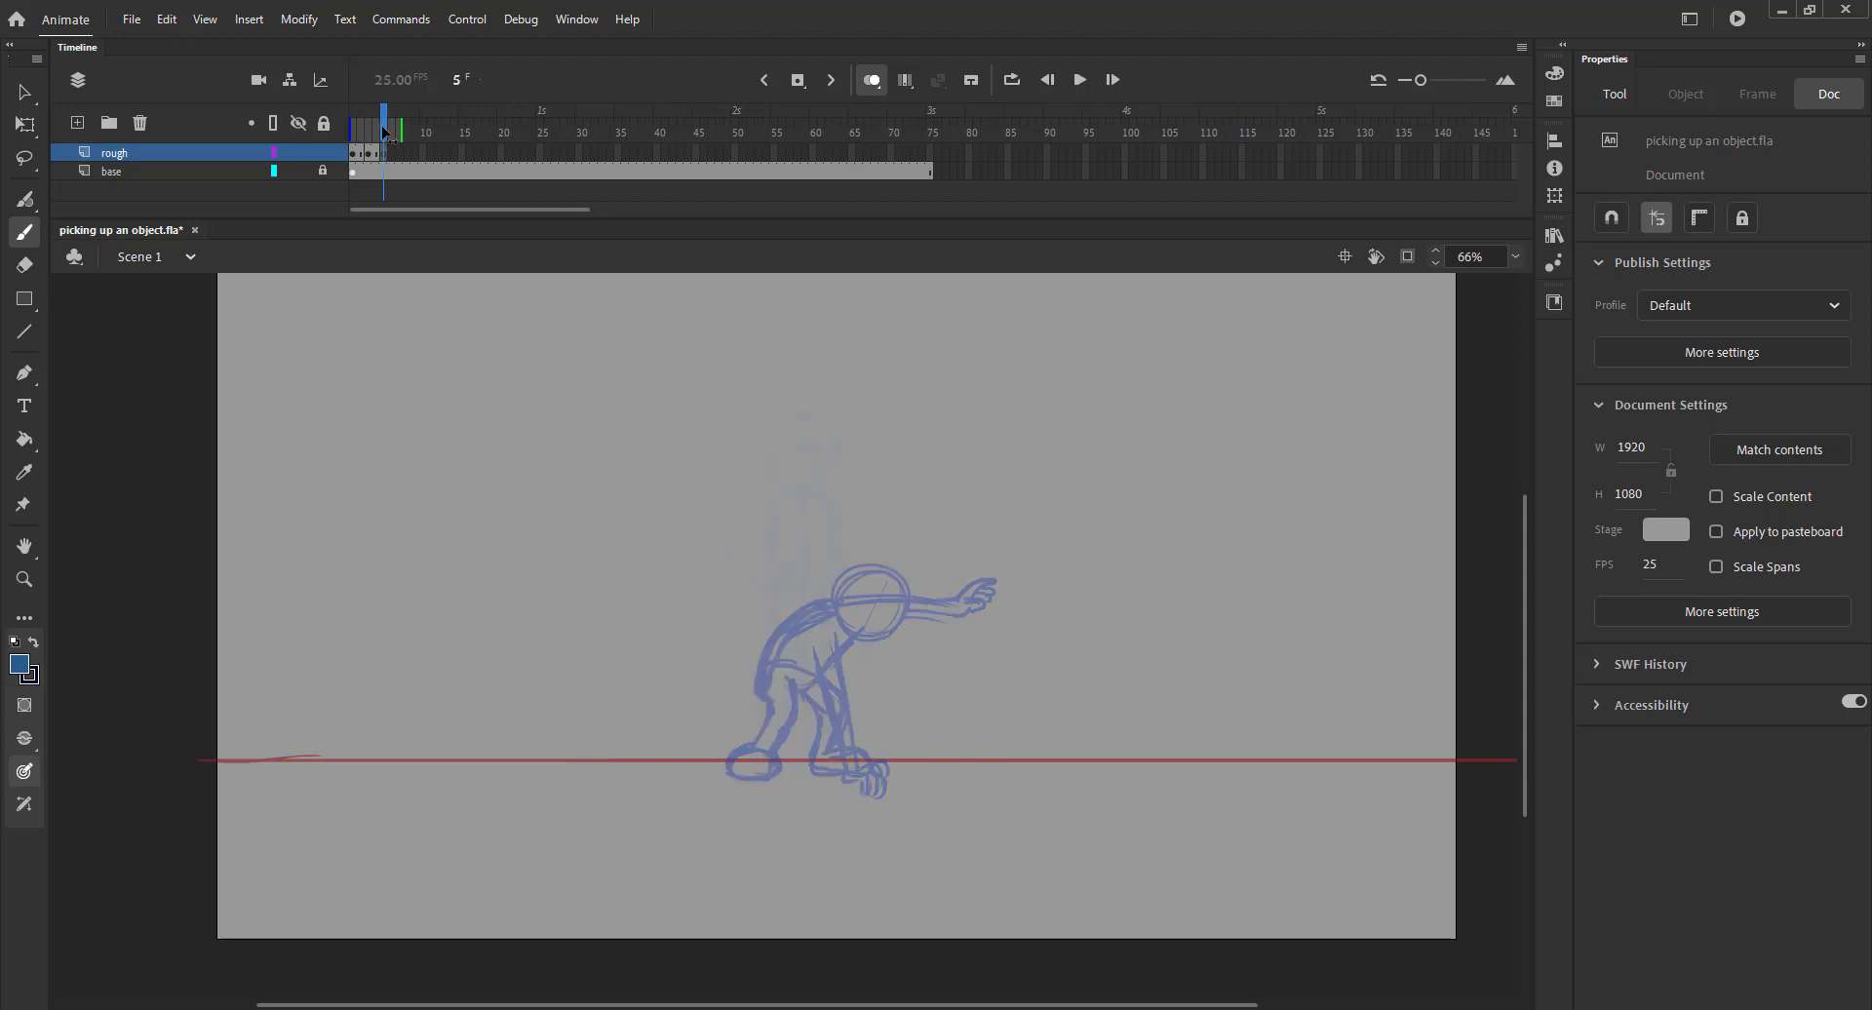
Draw the upright figure's round head at frame 5, enlarge it slightly and nudge it upward
drag(800, 421, 809, 481)
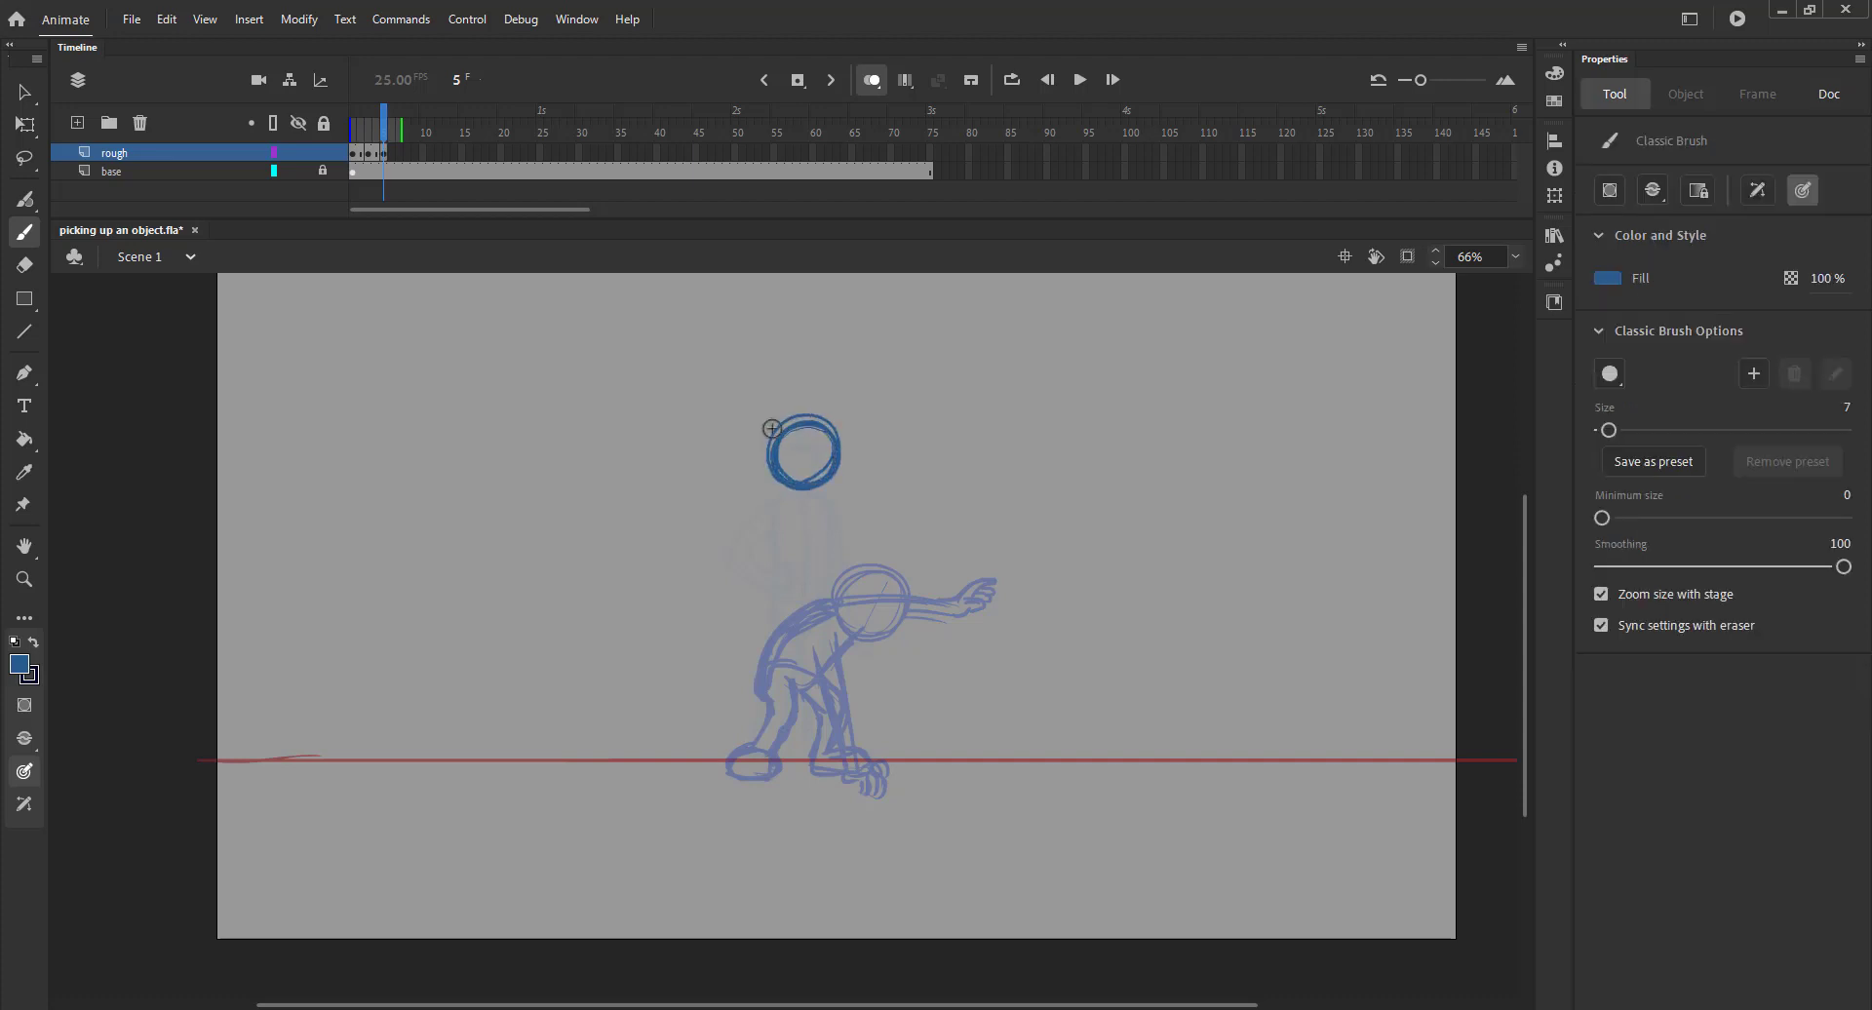
key(ctrl+a)
key(q)
drag(767, 414, 764, 410)
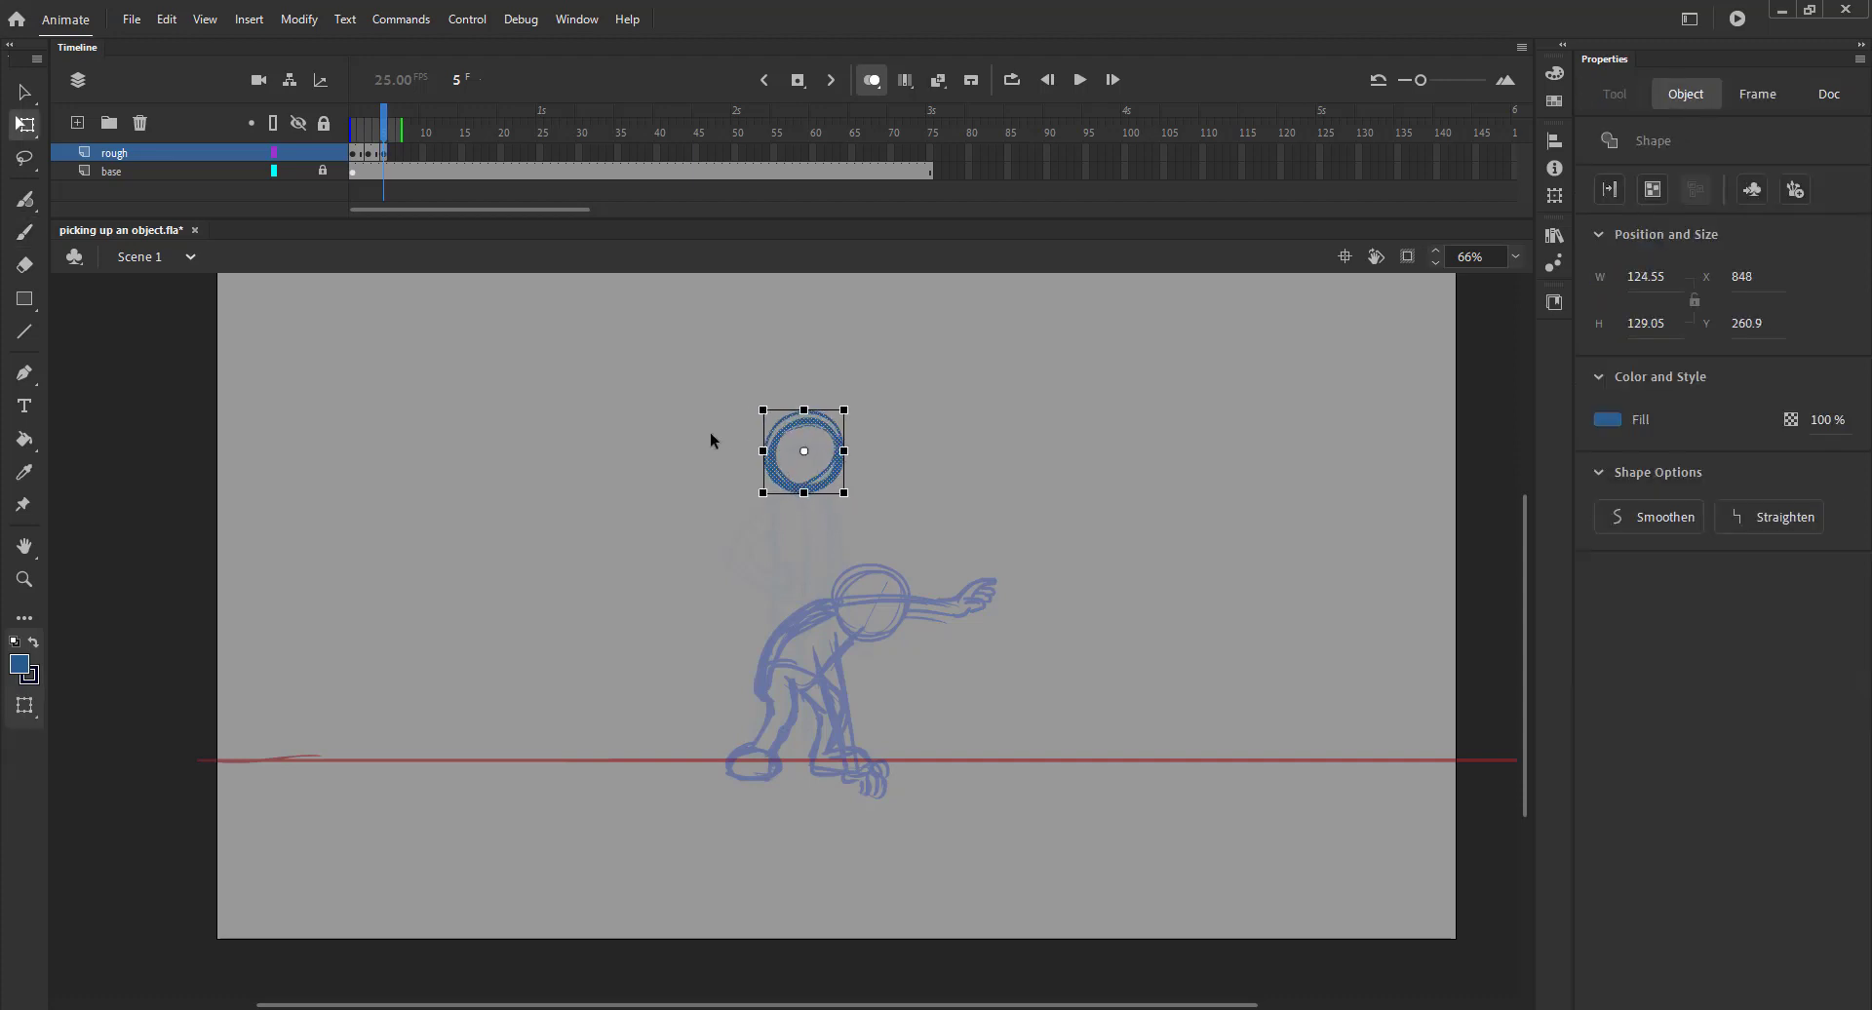
key(Up)
key(Up)
key(Up)
key(b)
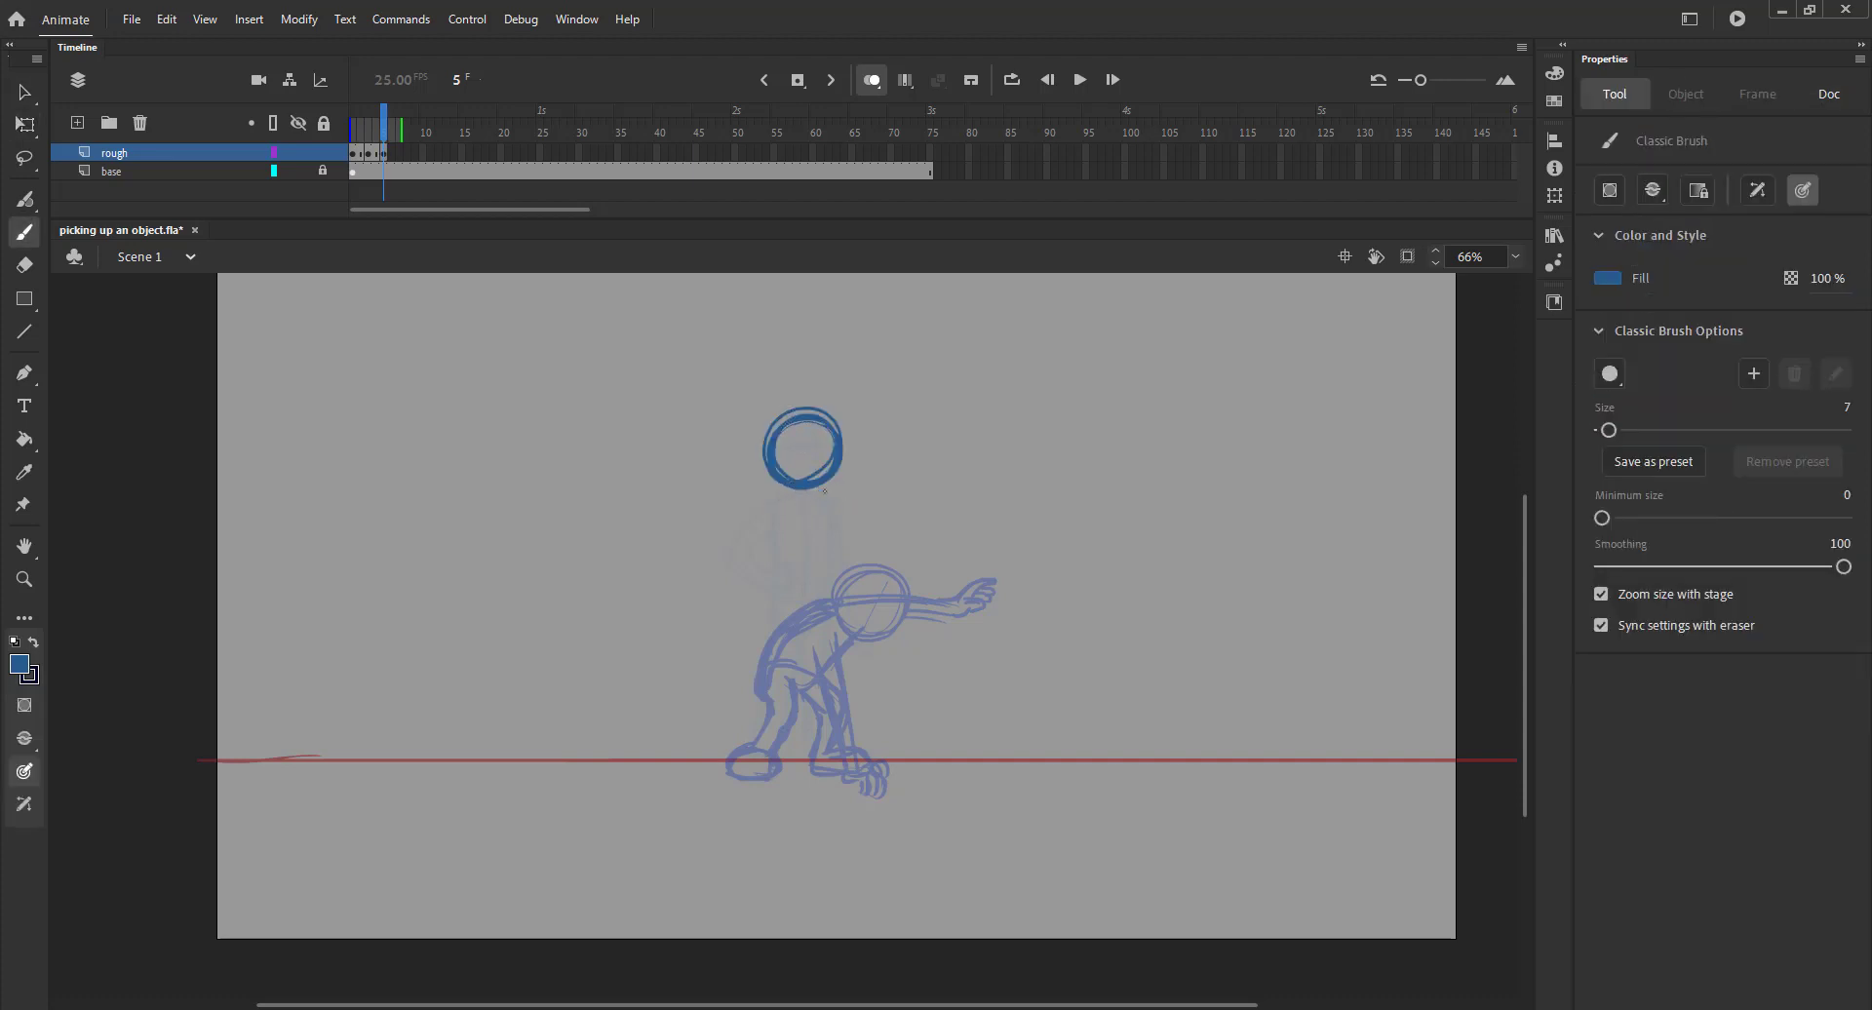
Sketch the torso below the head at frame 5, with a bent arm holding its hand against the chest
mouse_move(829, 500)
mouse_down()
mouse_move(783, 492)
mouse_move(744, 555)
mouse_up()
mouse_move(829, 496)
mouse_down()
mouse_move(831, 565)
mouse_move(828, 518)
mouse_move(774, 536)
mouse_move(776, 581)
mouse_up()
mouse_move(773, 499)
mouse_down()
mouse_move(772, 583)
mouse_move(805, 628)
mouse_move(829, 592)
mouse_up()
drag(806, 496, 805, 589)
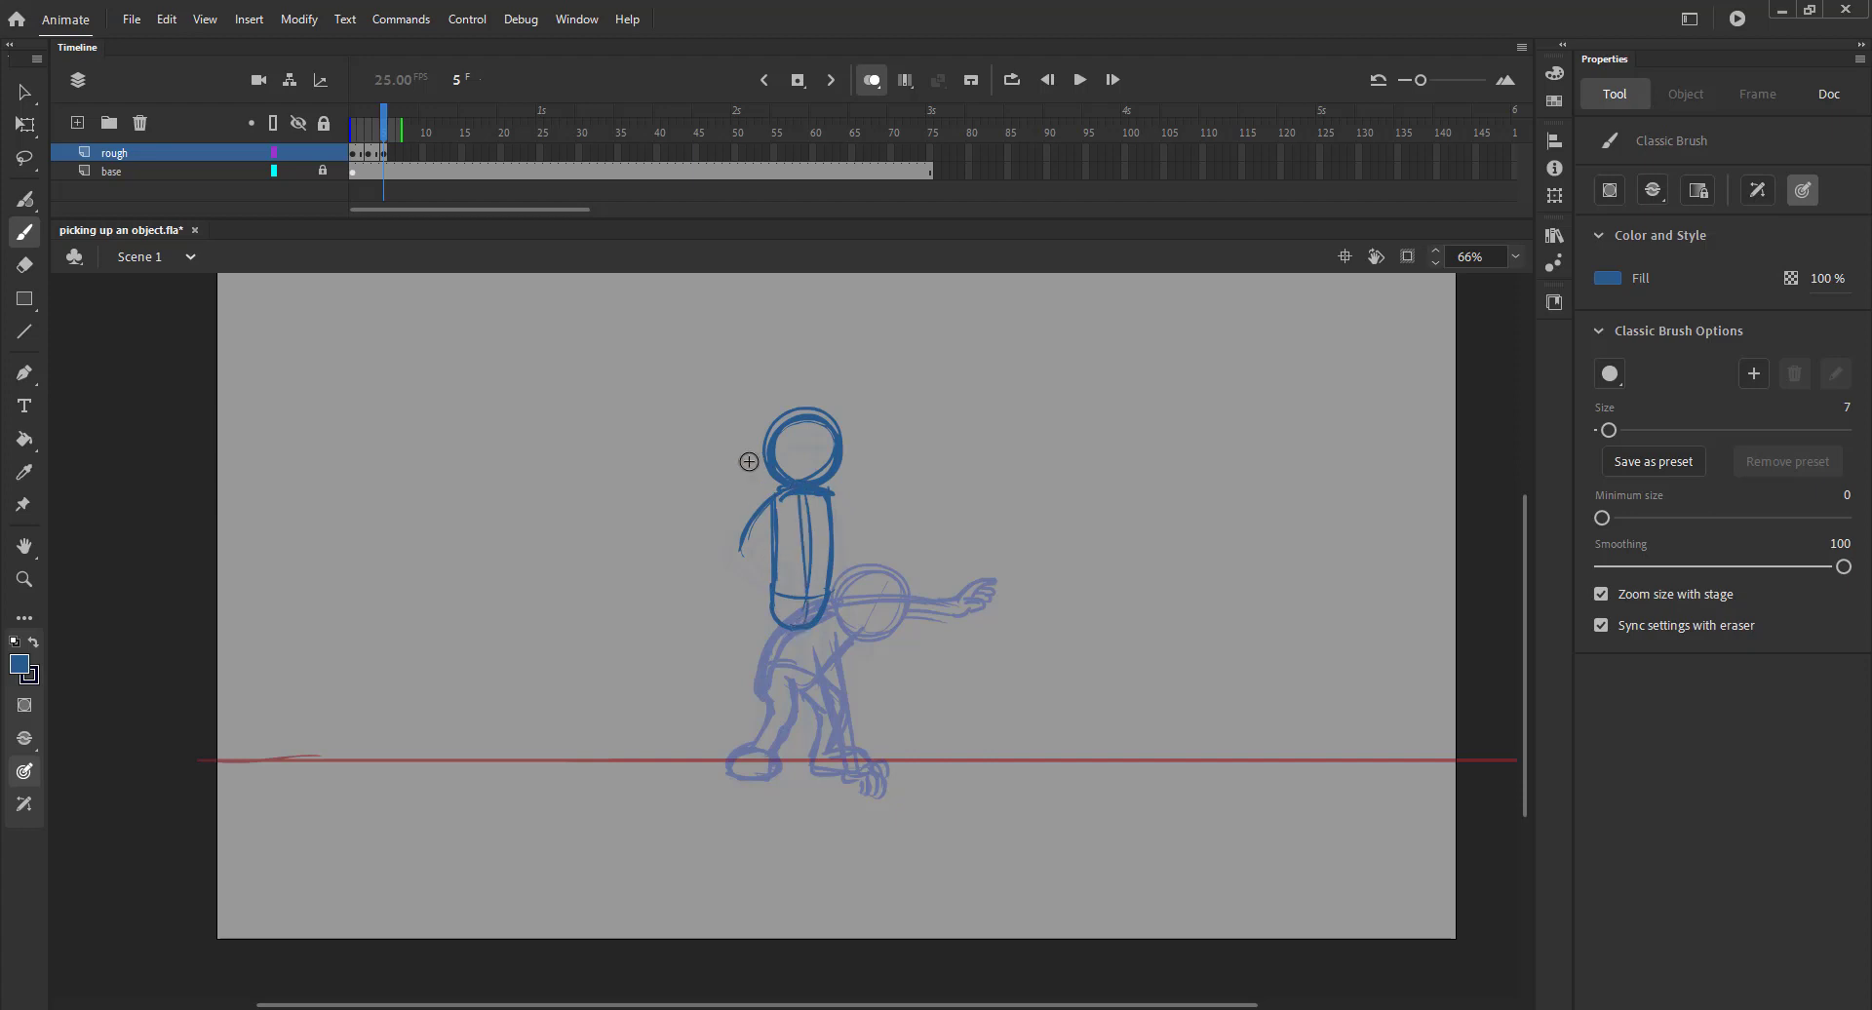
mouse_move(777, 495)
mouse_down()
mouse_move(749, 564)
mouse_move(789, 557)
mouse_move(755, 543)
mouse_move(800, 555)
mouse_up()
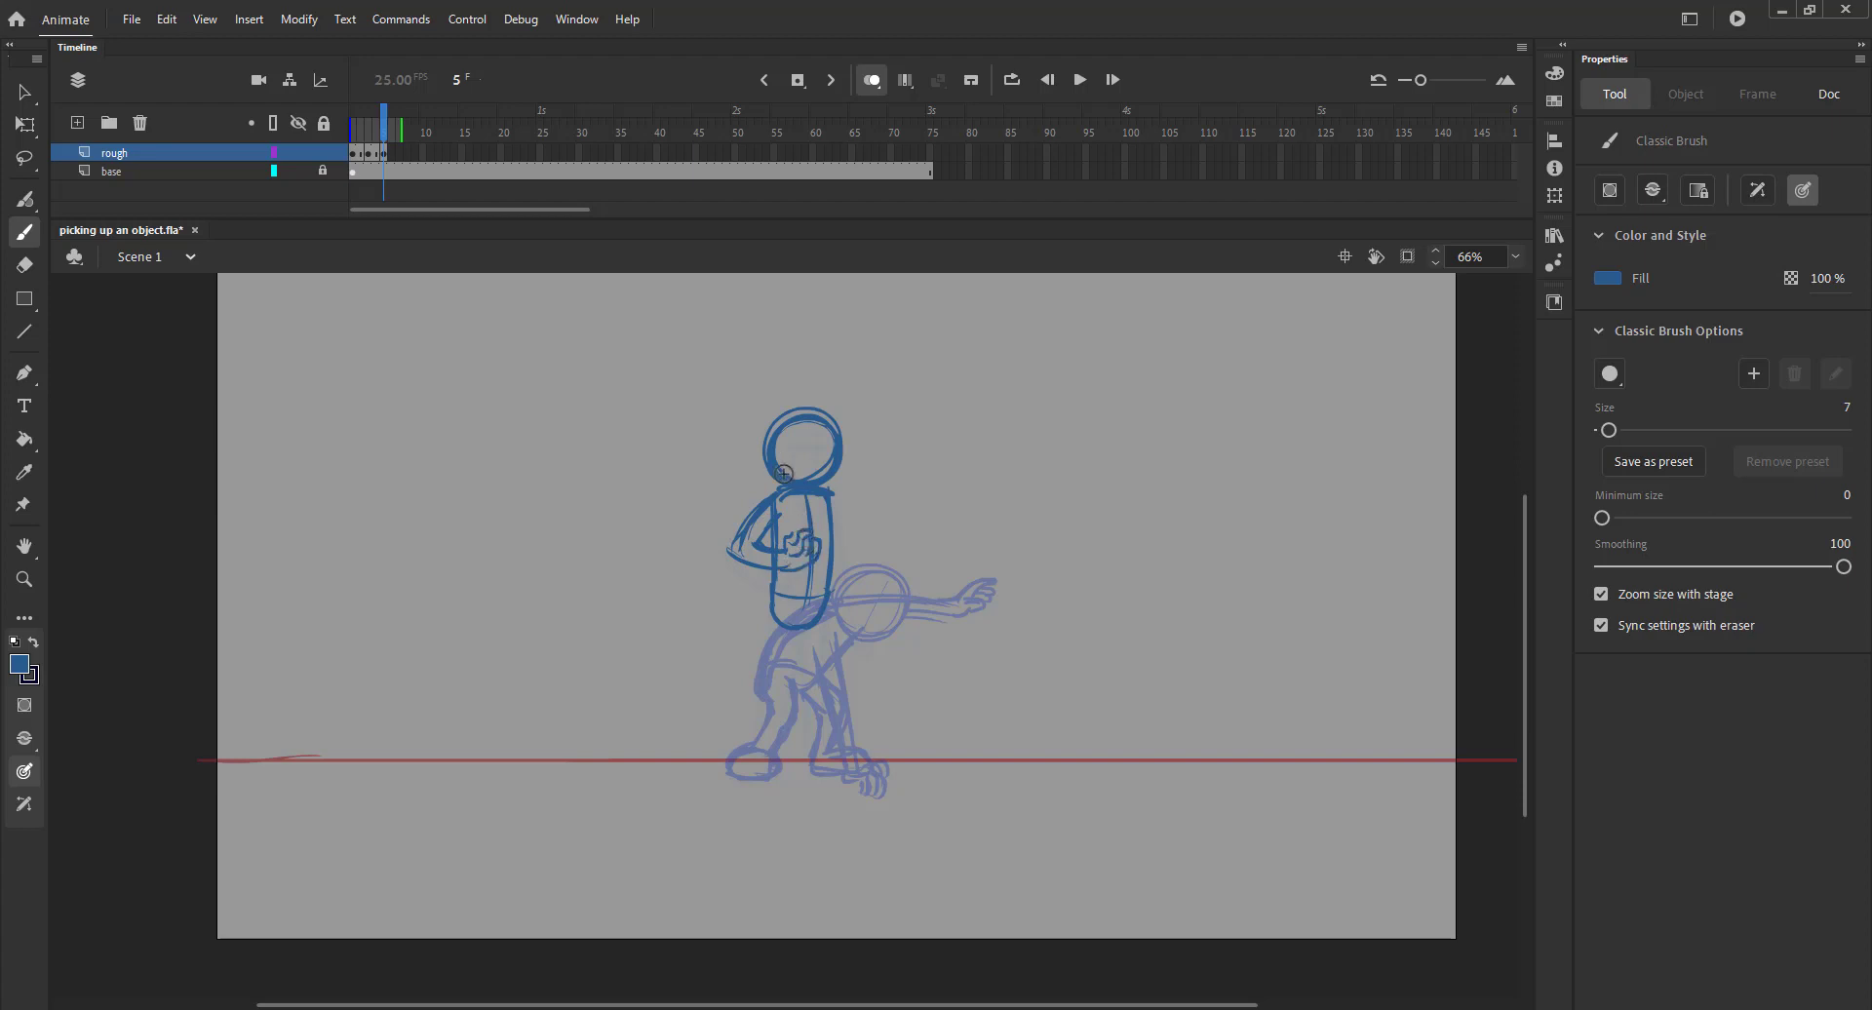
Draw the face guidelines on the head at frame 5 and sketch the rear leg's outline
mouse_move(777, 453)
mouse_down()
mouse_move(836, 452)
mouse_move(794, 481)
mouse_up()
key(ctrl+z)
drag(776, 573, 760, 746)
drag(799, 618, 784, 726)
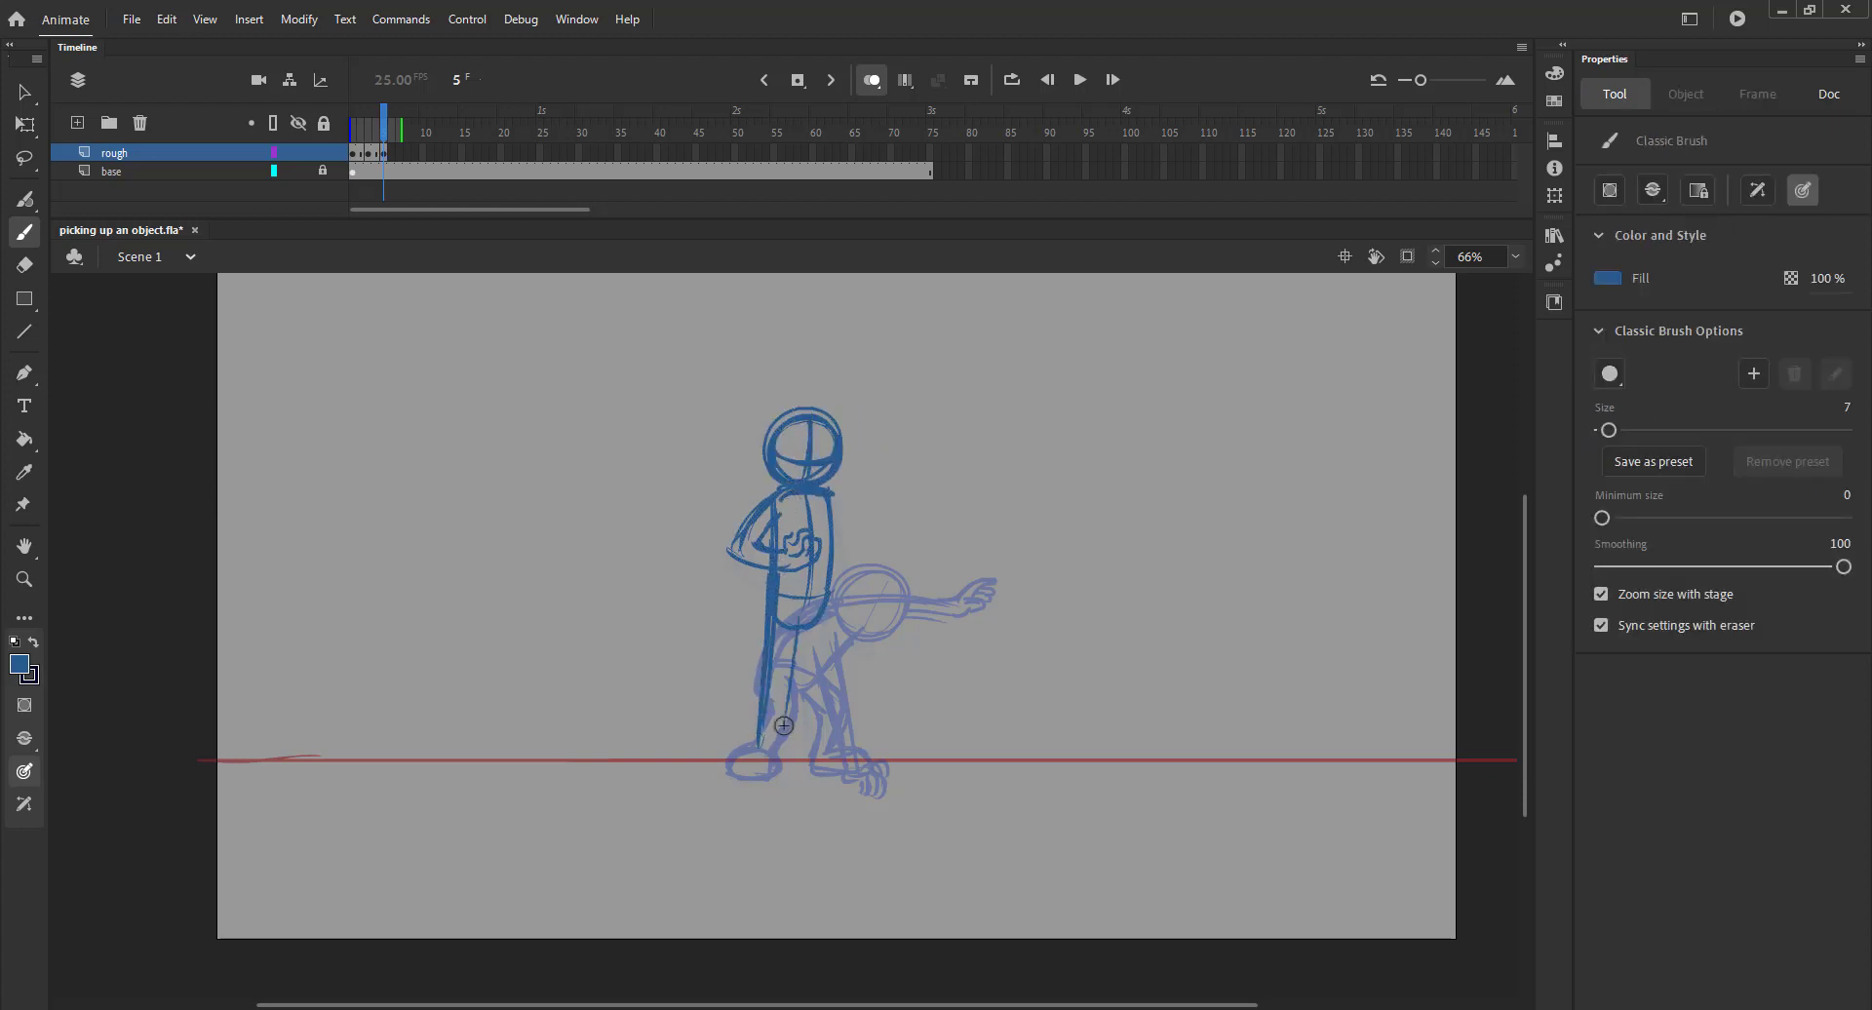
Sketch the front leg, both feet and the hanging arm with its hand at frame 5
mouse_move(800, 616)
mouse_down()
mouse_move(819, 776)
mouse_move(773, 758)
mouse_move(864, 759)
mouse_up()
drag(822, 584, 834, 759)
drag(834, 495, 867, 640)
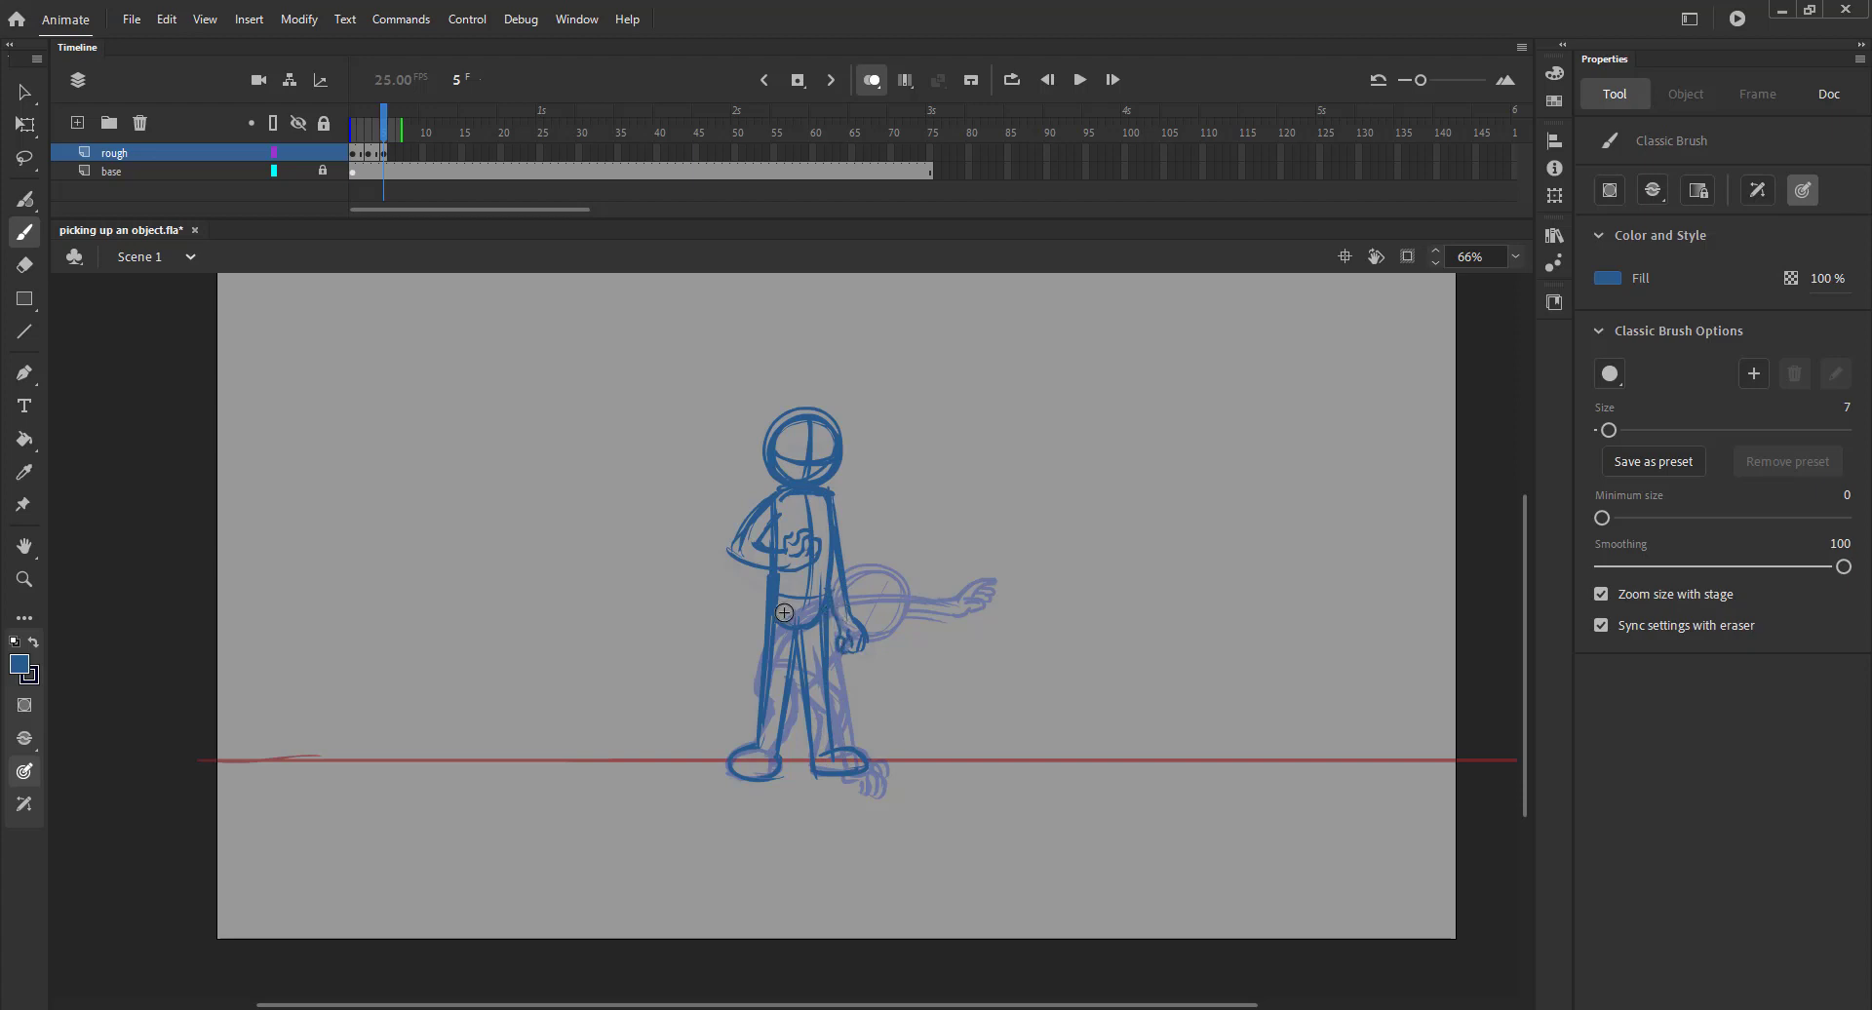
Turn off onion skinning, add guidelines to the bending figure's head at frame 3, and save the file
key(ctrl+s)
click(871, 80)
mouse_move(381, 134)
mouse_down()
mouse_move(345, 137)
mouse_move(369, 139)
mouse_up()
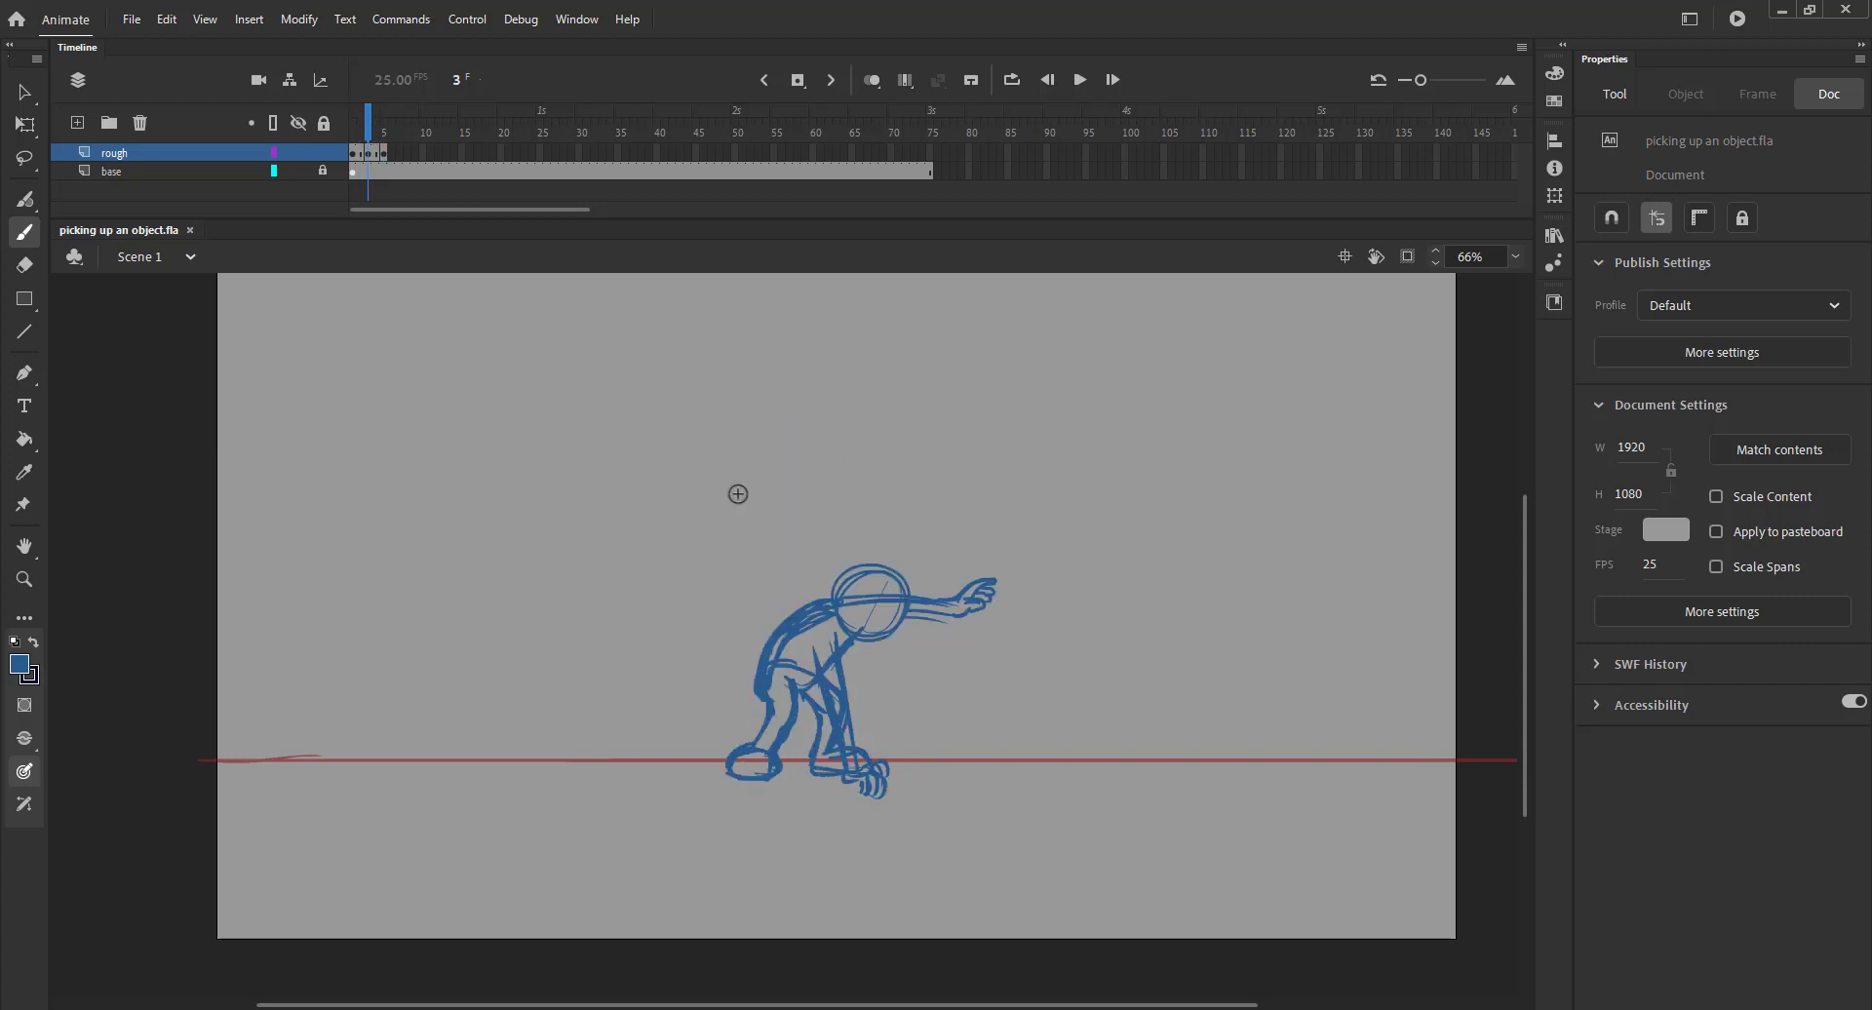
mouse_move(841, 597)
mouse_down()
mouse_move(876, 626)
mouse_move(891, 587)
mouse_up()
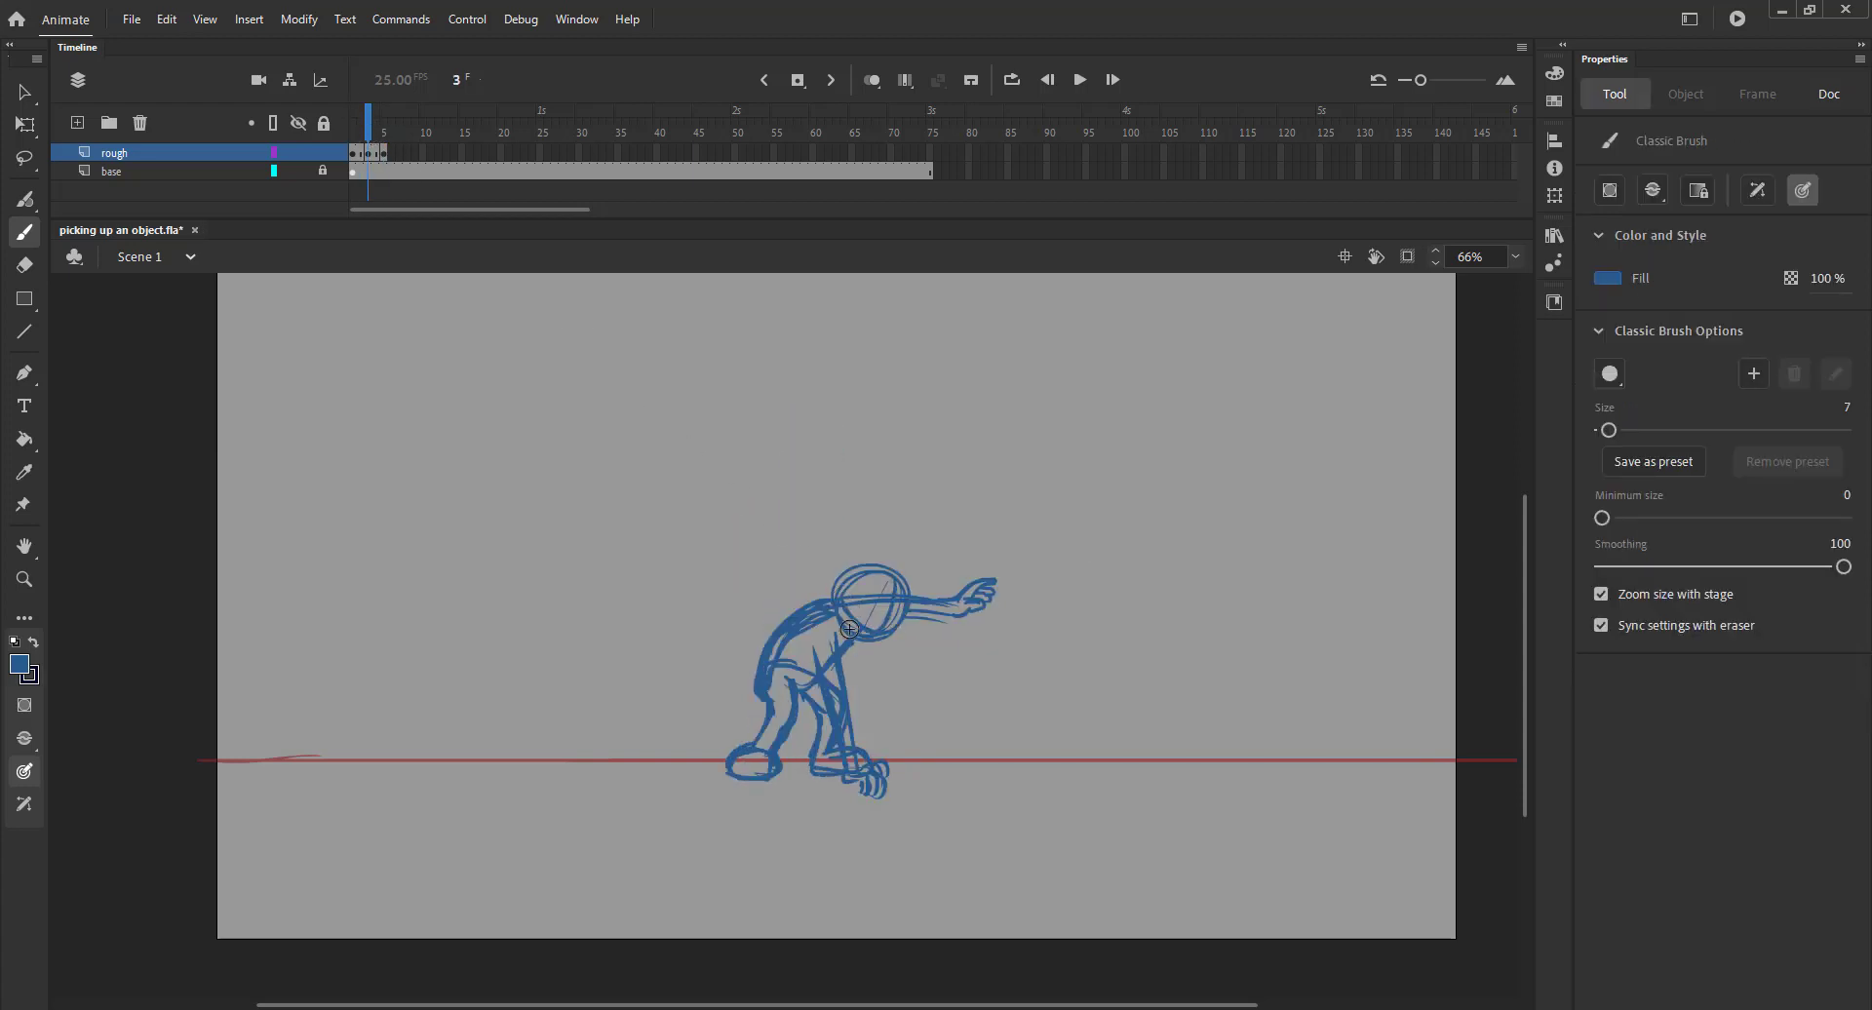
key(ctrl+s)
mouse_move(370, 128)
mouse_down()
mouse_move(334, 128)
mouse_move(363, 133)
mouse_up()
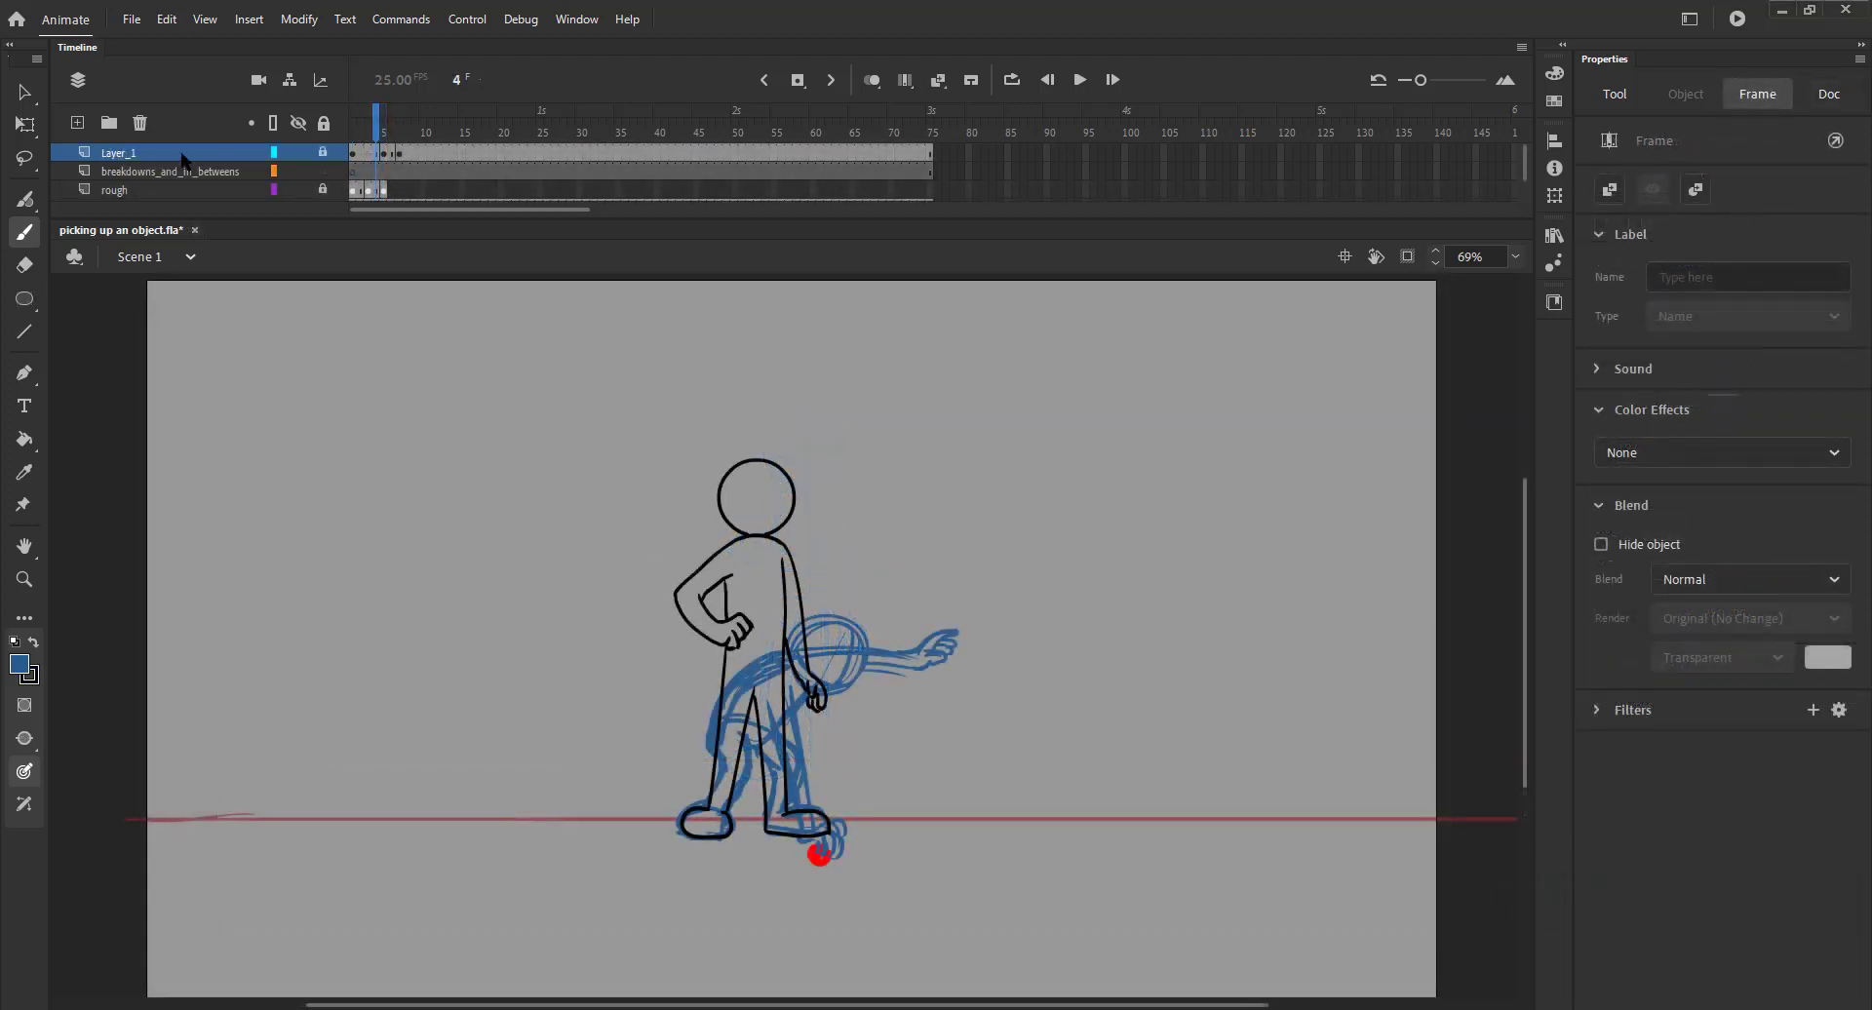
Insert a blank keyframe at frame 3 of Layer_1, unlock that layer, and turn on onion skinning
click(367, 153)
click(361, 173)
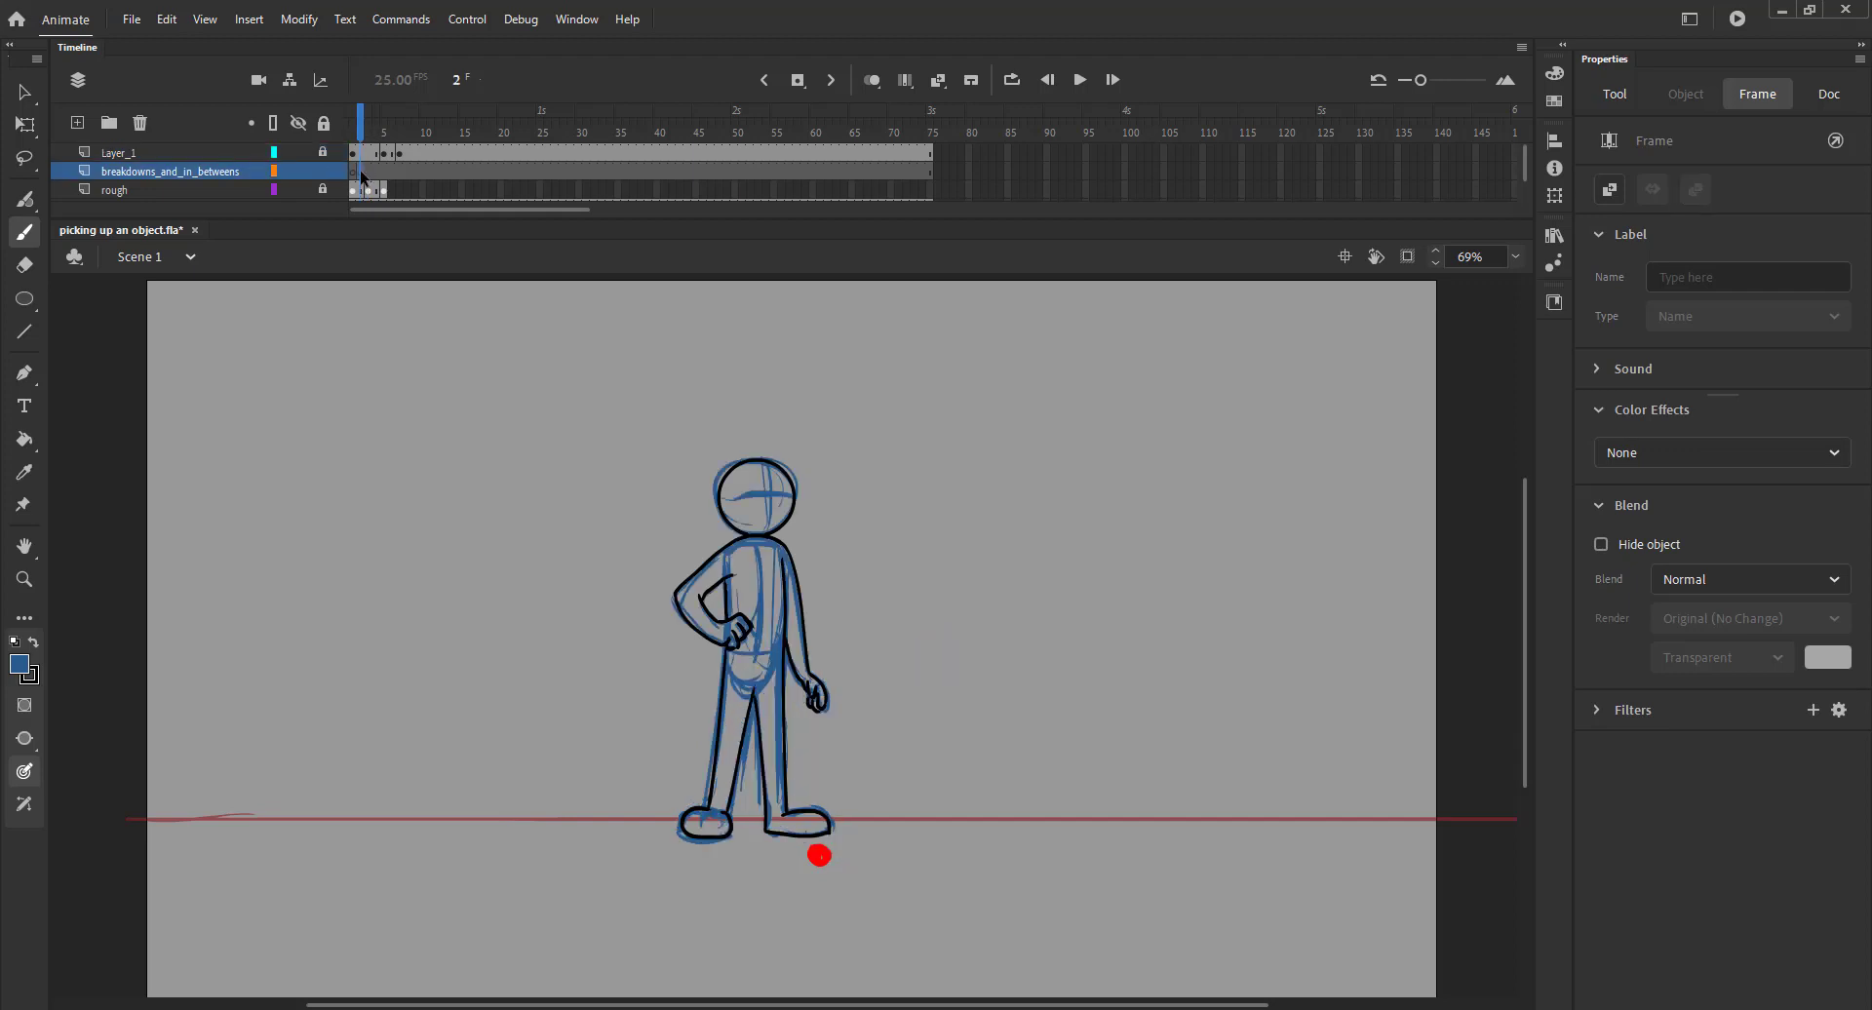
click(369, 156)
key(F7)
click(361, 173)
mouse_move(361, 173)
mouse_down()
mouse_move(385, 135)
mouse_move(369, 138)
mouse_up()
click(322, 154)
click(869, 81)
key(ctrl+s)
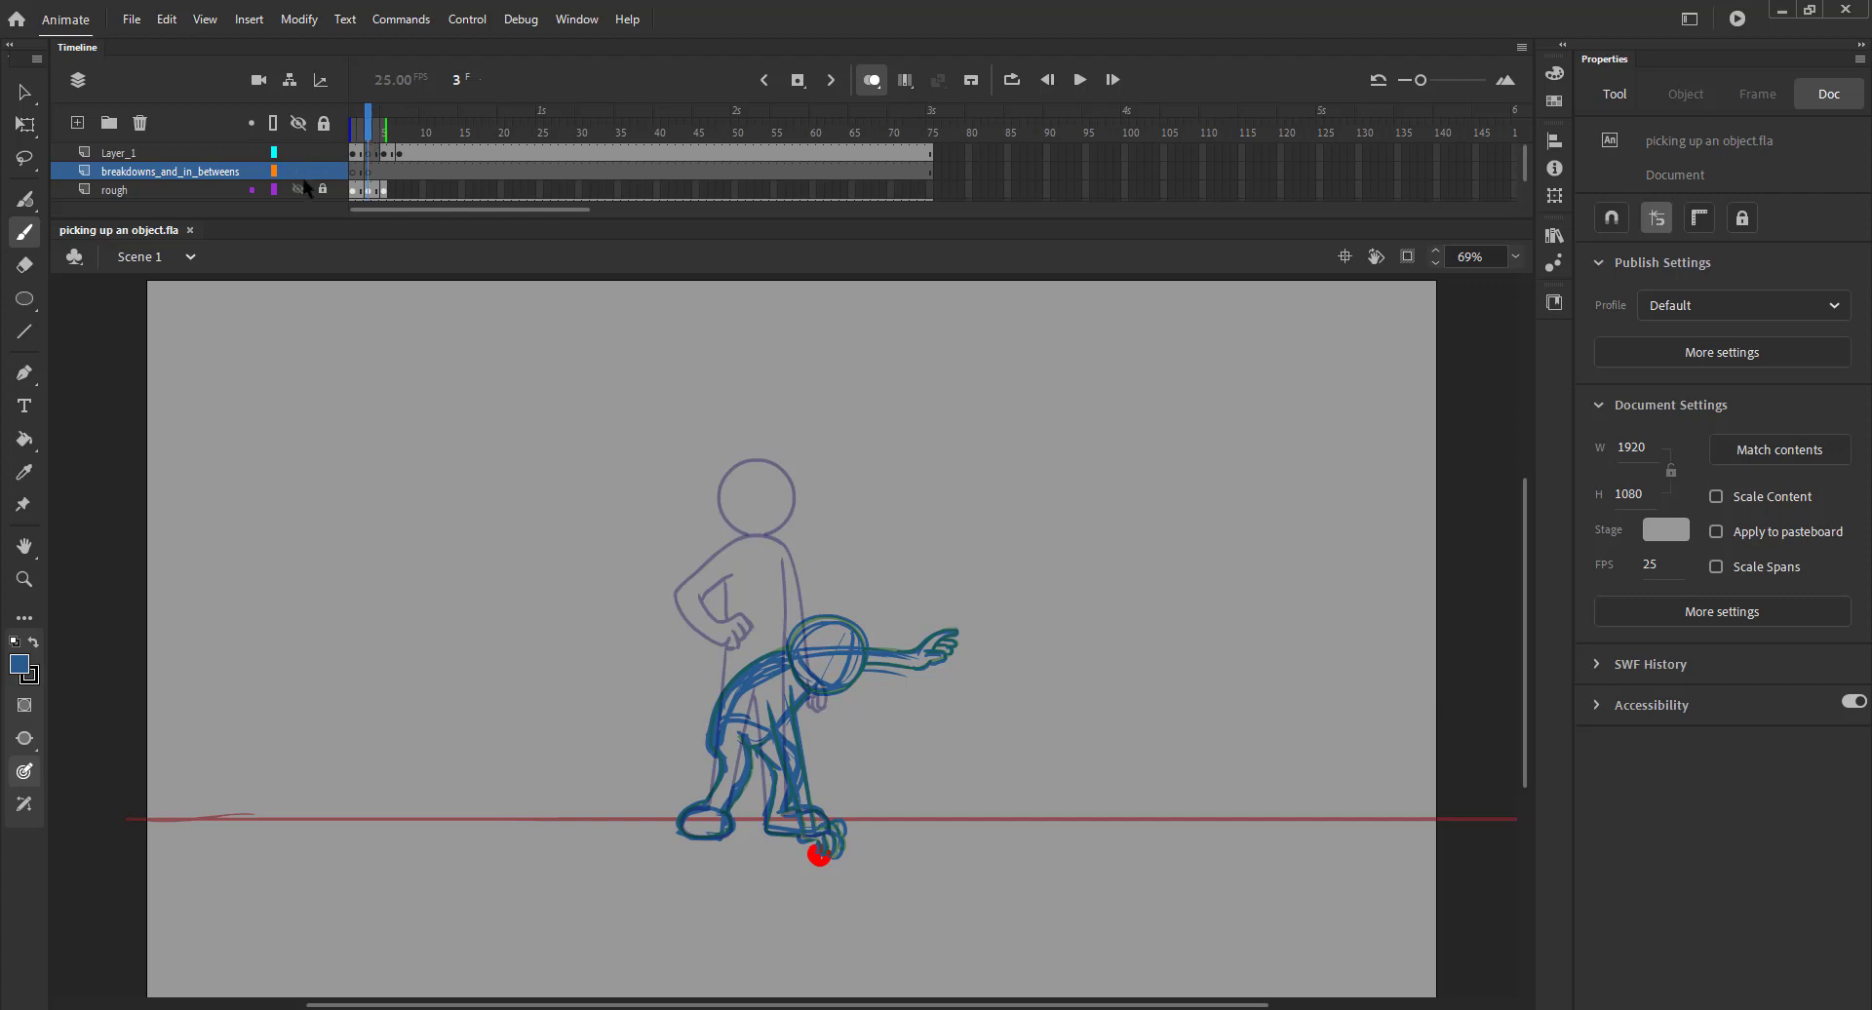
Hide the rough layer so only the clean key poses remain as reference, and save the file
click(298, 190)
key(z)
drag(552, 432, 1109, 847)
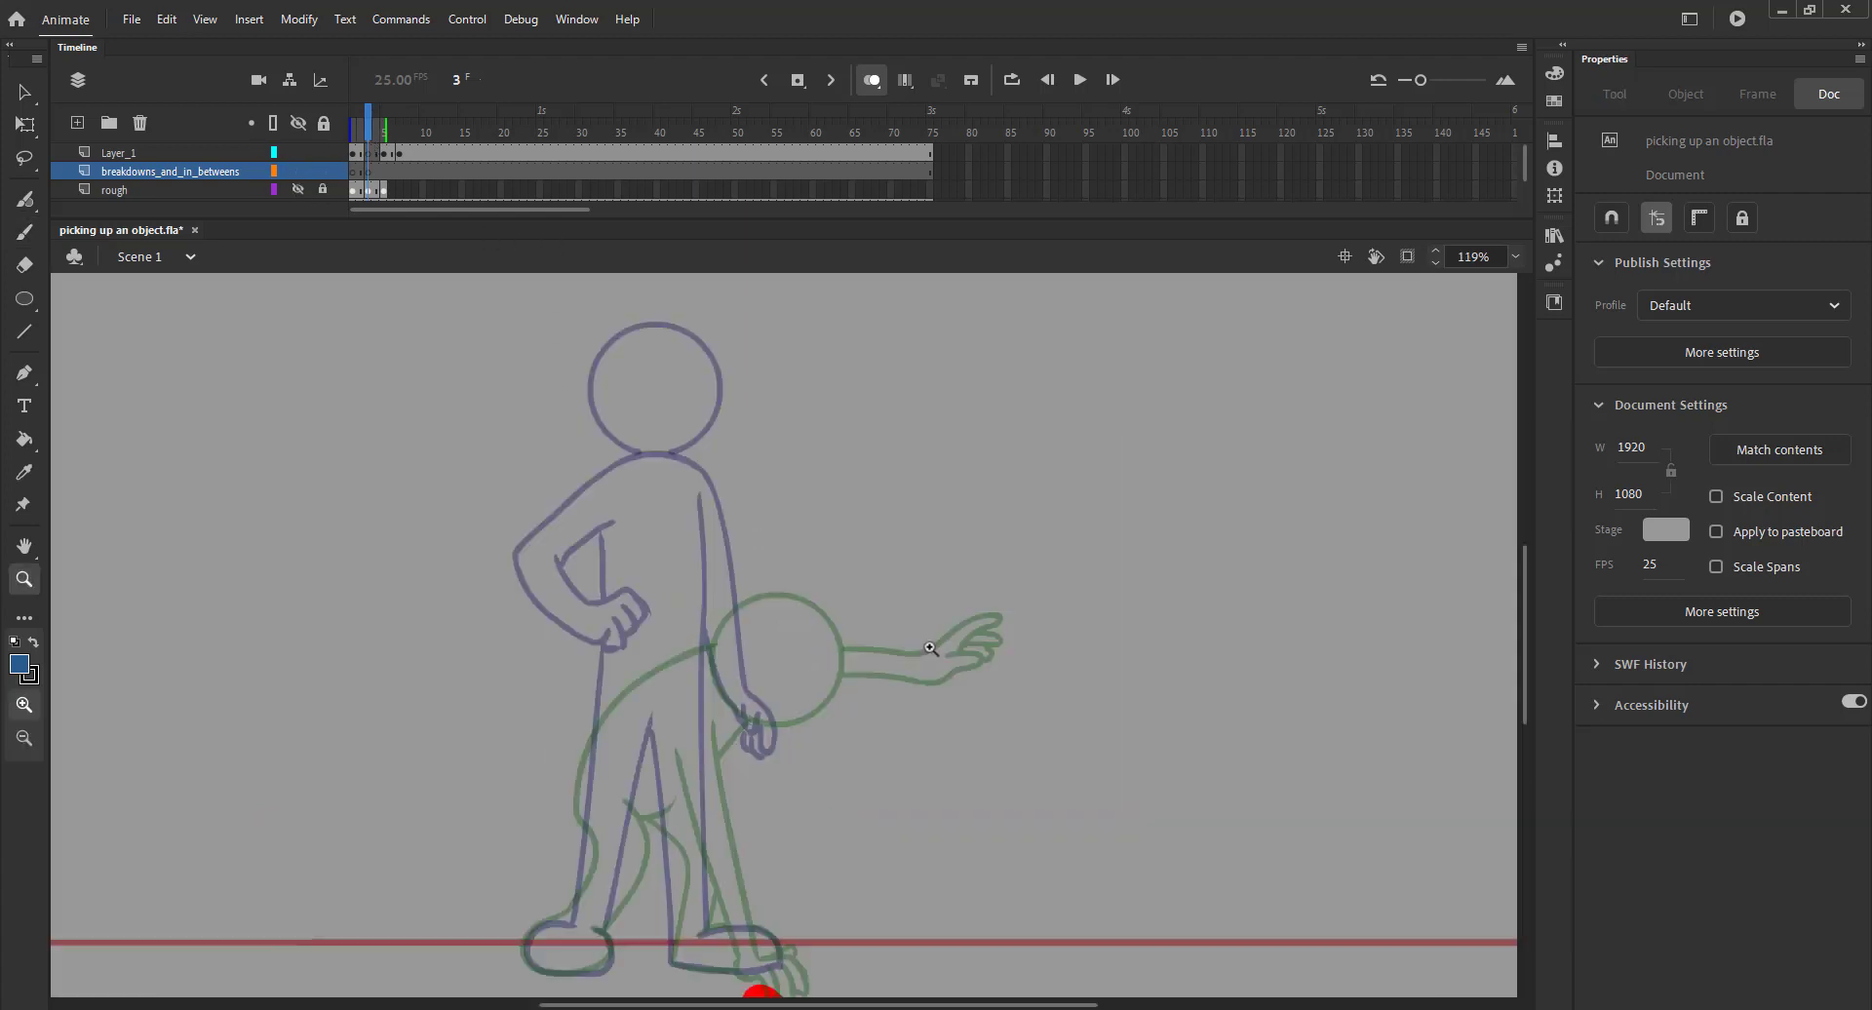
drag(948, 597, 857, 585)
key(ctrl+minus)
key(ctrl+minus)
drag(792, 663, 899, 599)
scroll(900, 600, down, 7)
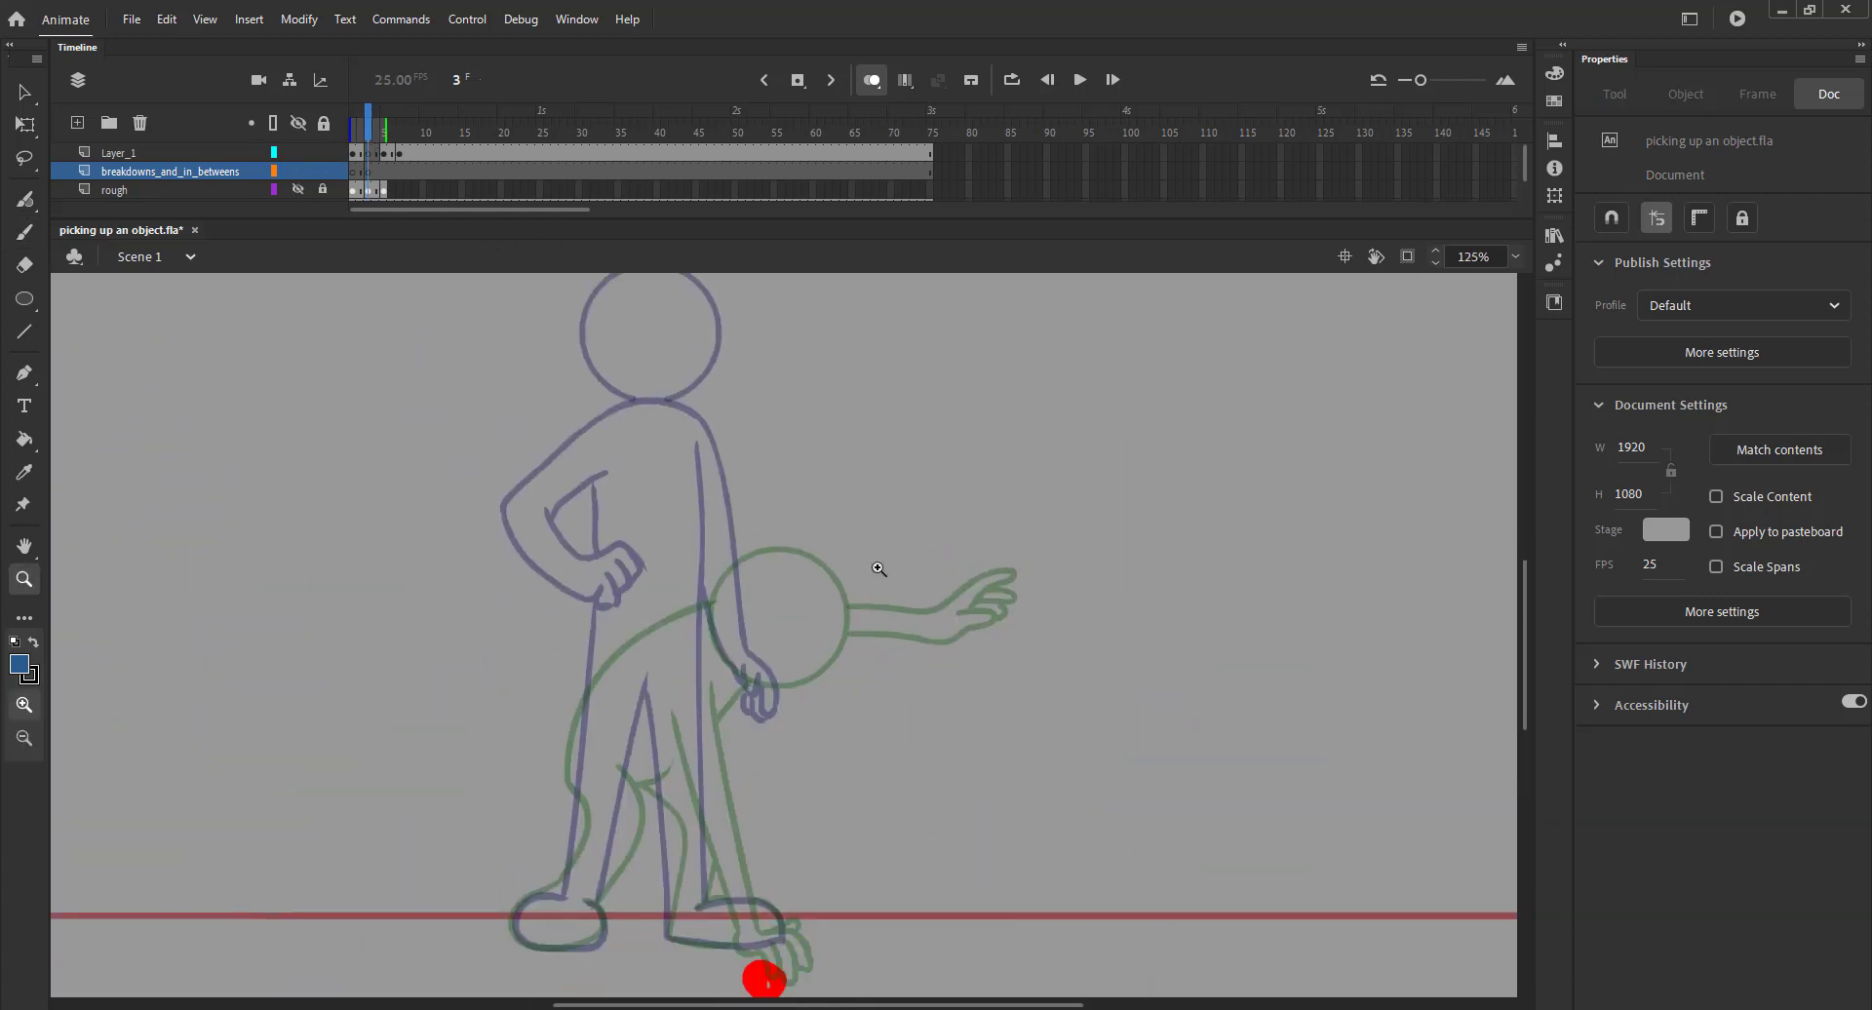
key(ctrl+s)
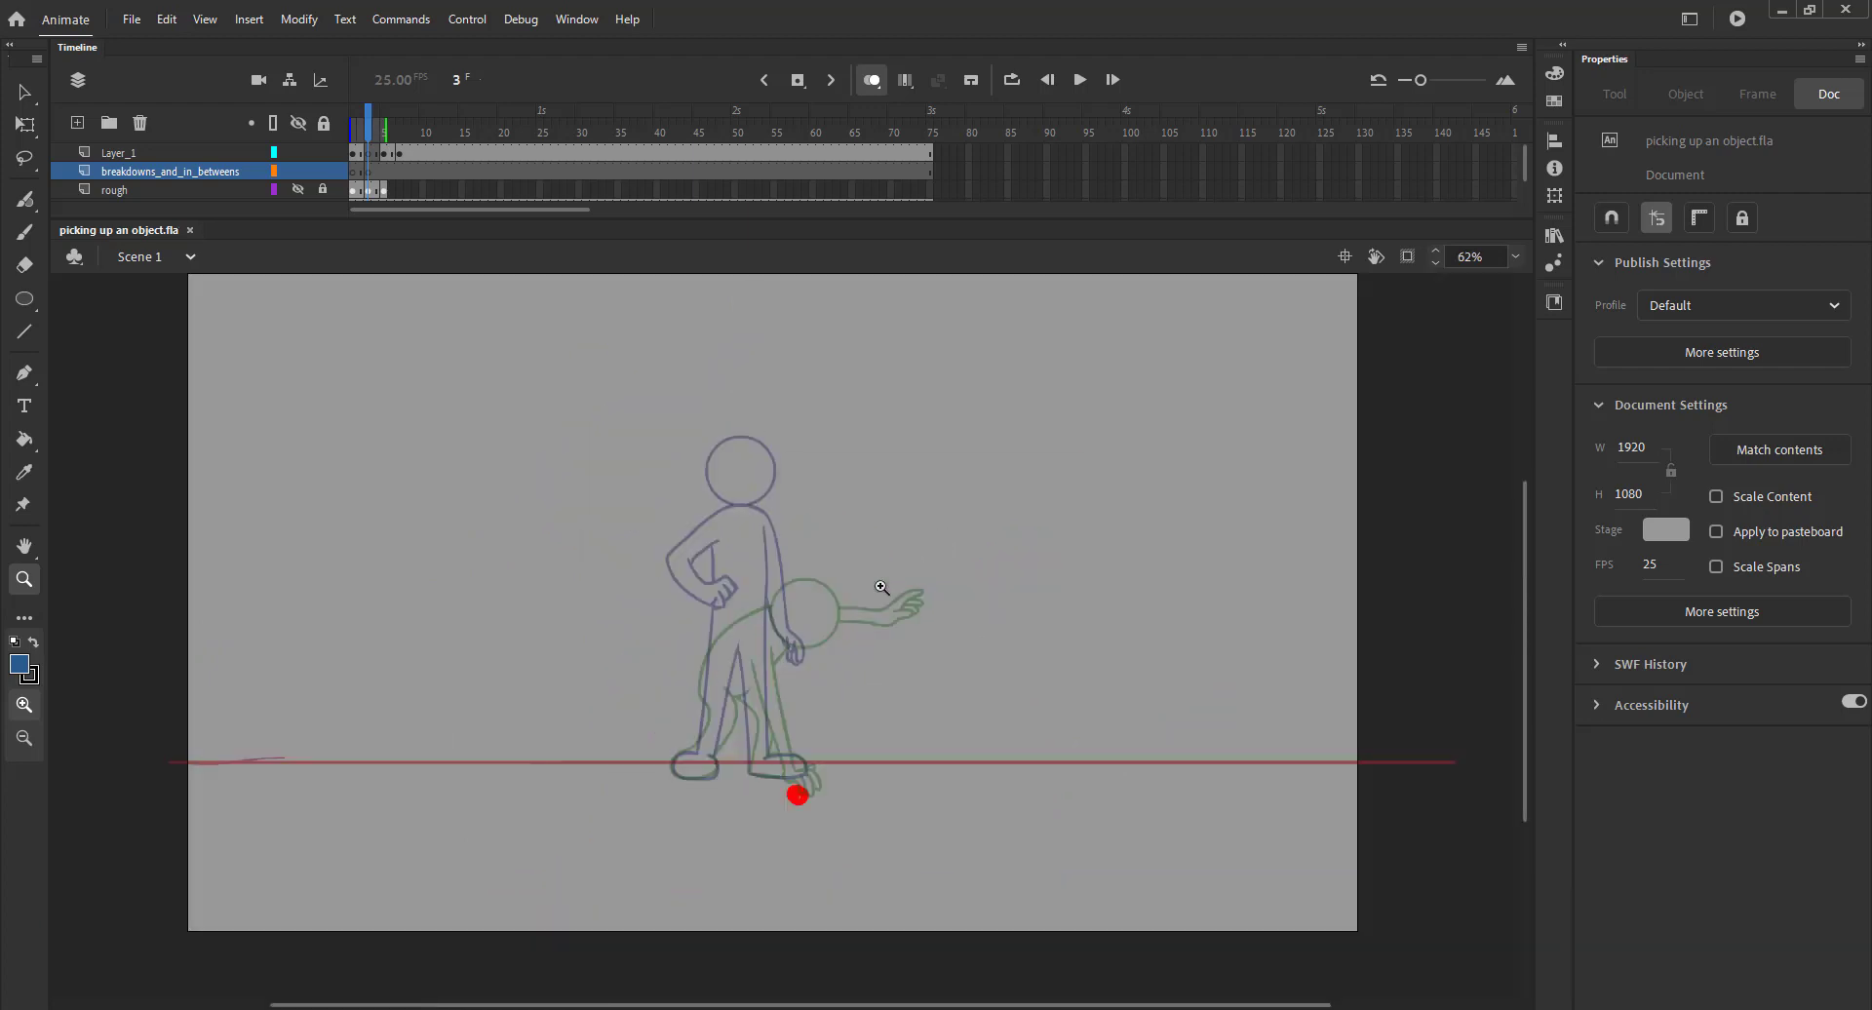
Sketch a round head between the standing and bending key poses at frame 3, and adjust its position between them
key(b)
mouse_move(808, 542)
mouse_down()
mouse_move(785, 522)
mouse_move(808, 545)
mouse_up()
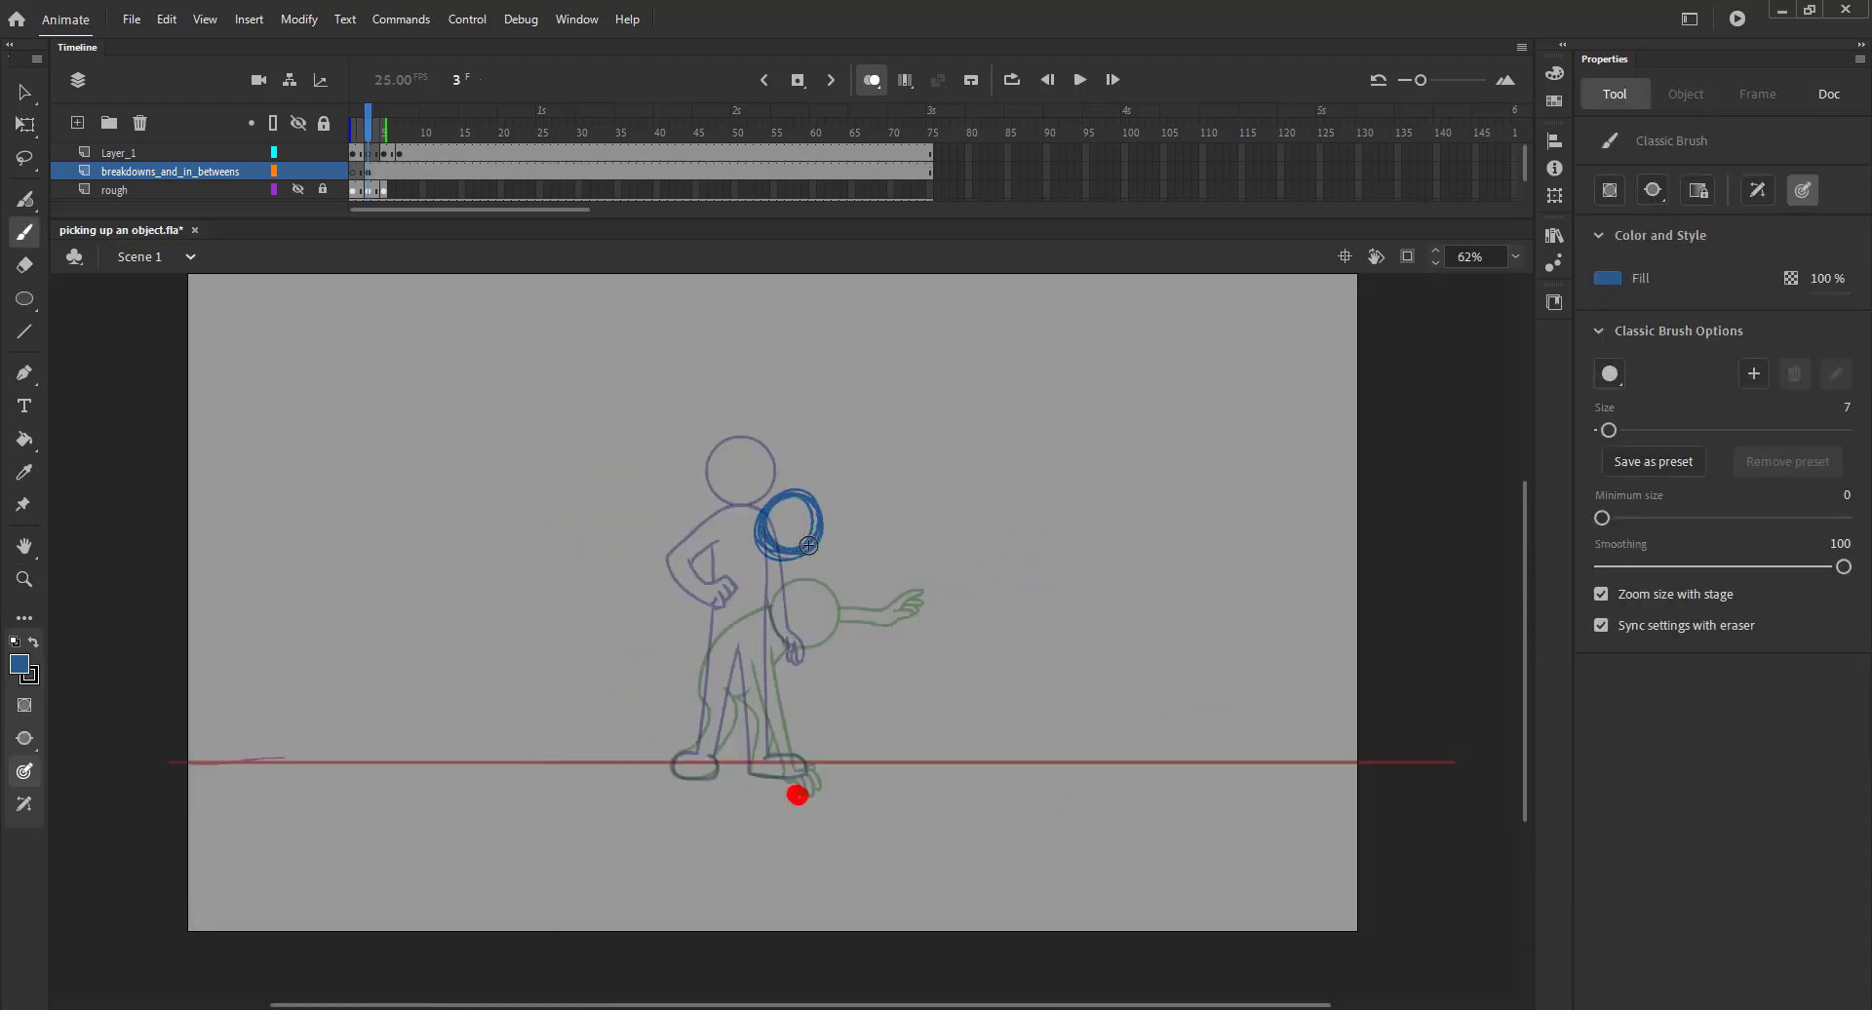
key(ctrl+a)
key(shift+Up)
key(shift+Up)
key(shift+Right)
key(shift+Right)
key(shift+Right)
key(shift+Down)
key(shift+Down)
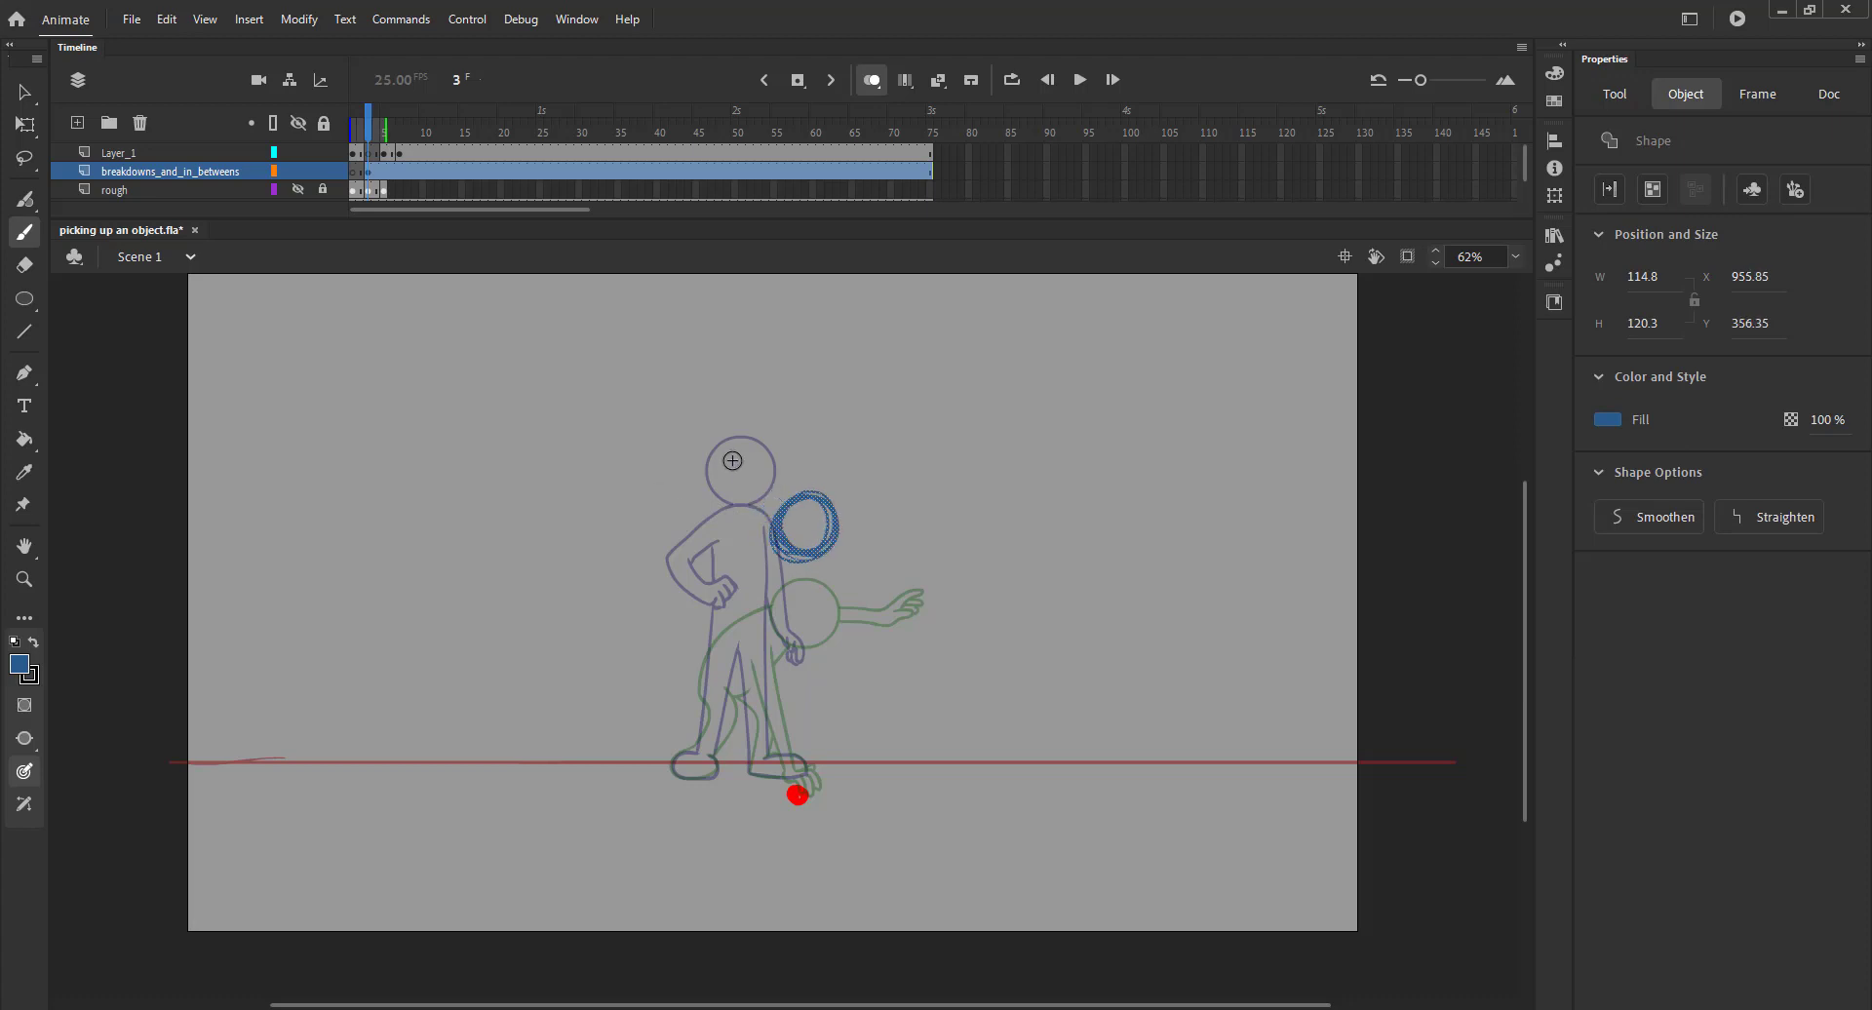
key(Up)
key(Up)
key(Up)
key(Up)
key(Up)
key(Up)
key(q)
mouse_move(769, 503)
mouse_down()
mouse_move(750, 487)
mouse_move(854, 573)
mouse_up()
click(699, 493)
Sketch the head's motion arc and the breakdown figure's curved back, and undo the extra strokes down the rear leg
key(b)
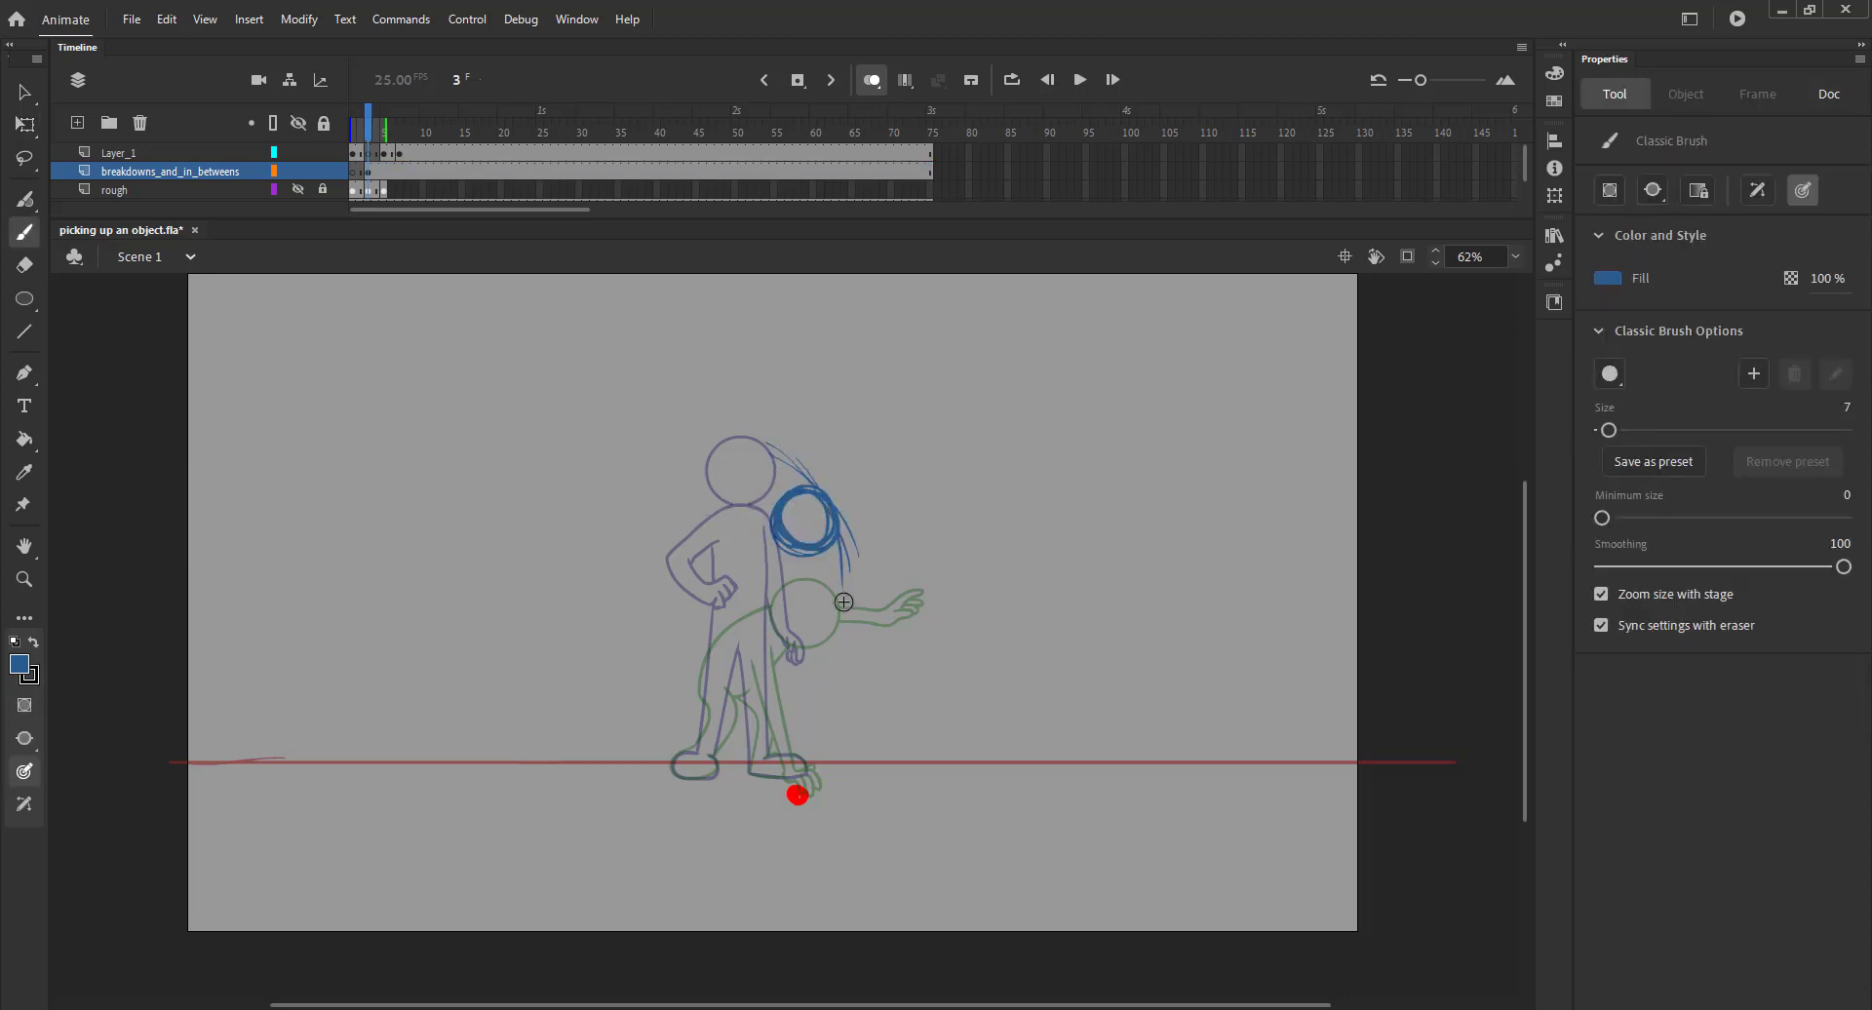
drag(767, 530, 734, 589)
drag(748, 558, 707, 719)
mouse_move(716, 608)
mouse_down()
mouse_move(699, 744)
mouse_move(706, 688)
mouse_up()
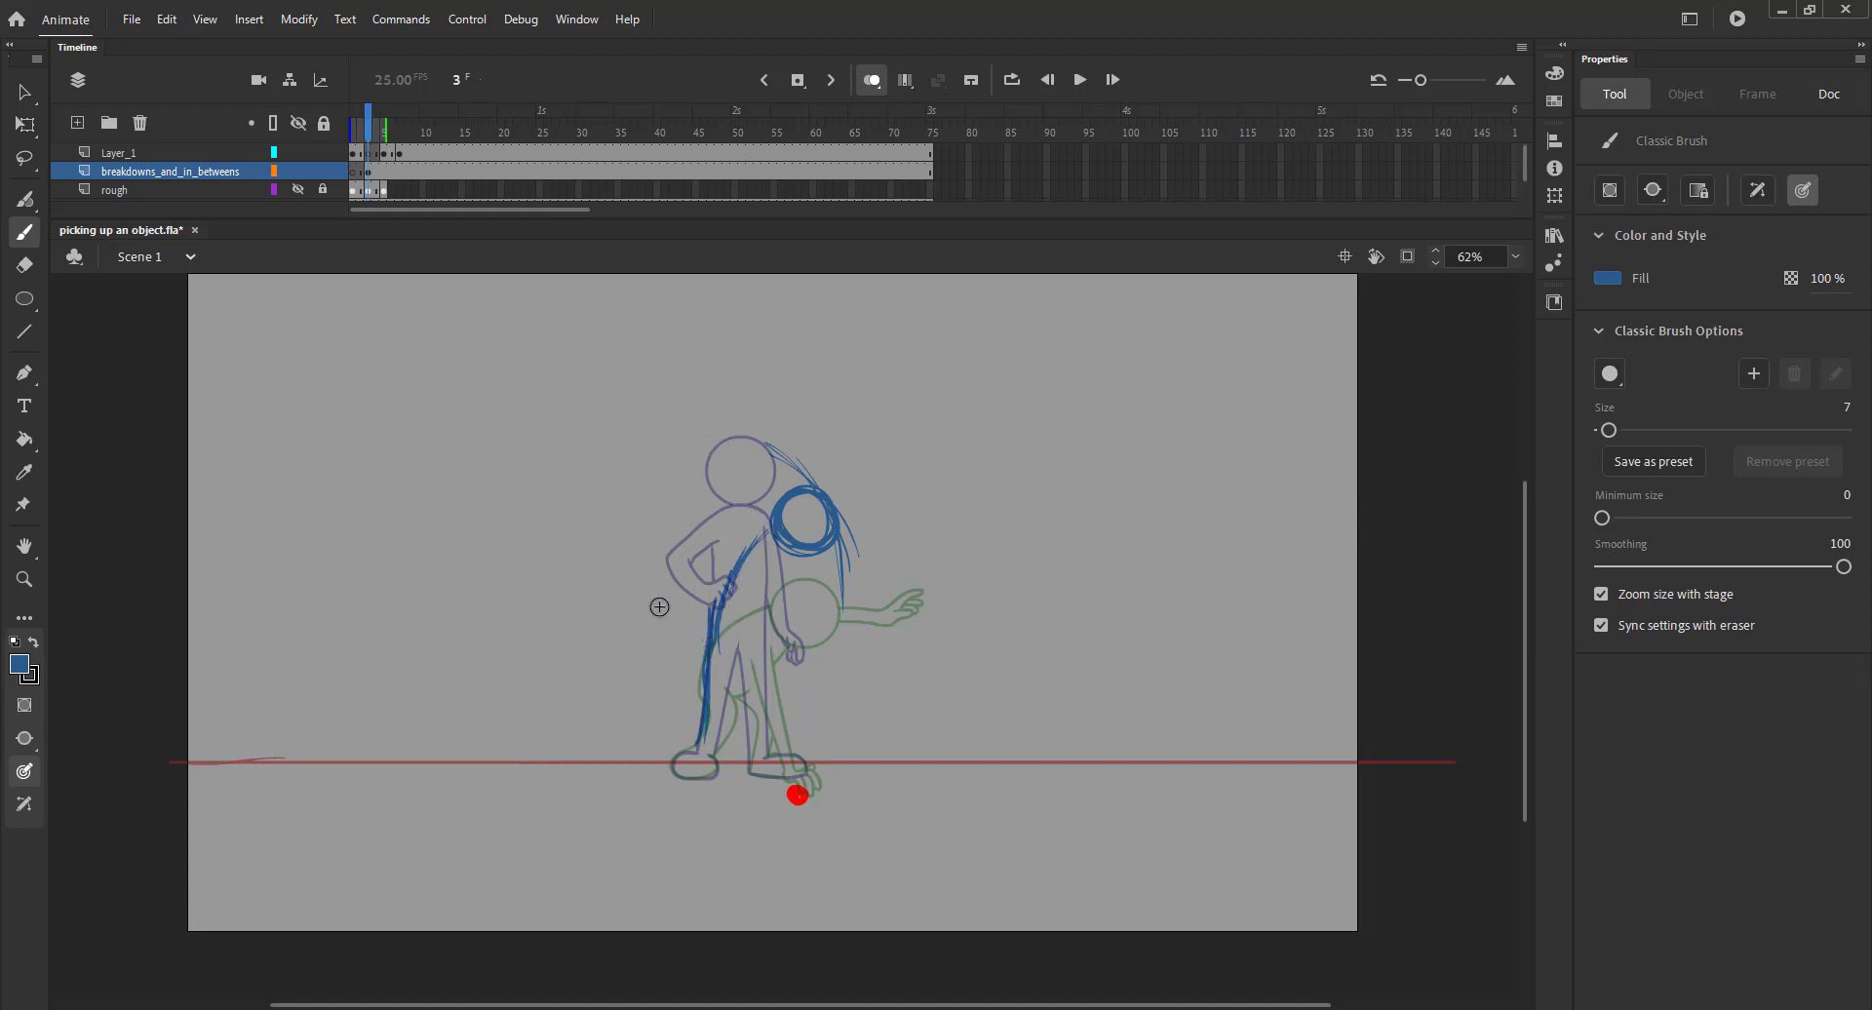
key(ctrl+z)
key(ctrl+z)
key(ctrl+z)
key(ctrl+z)
Sketch the breakdown figure's forward-reaching arm, its hanging arm with the hand, and a light guide arc below the hand
mouse_move(756, 543)
mouse_down()
mouse_move(810, 535)
mouse_move(829, 663)
mouse_up()
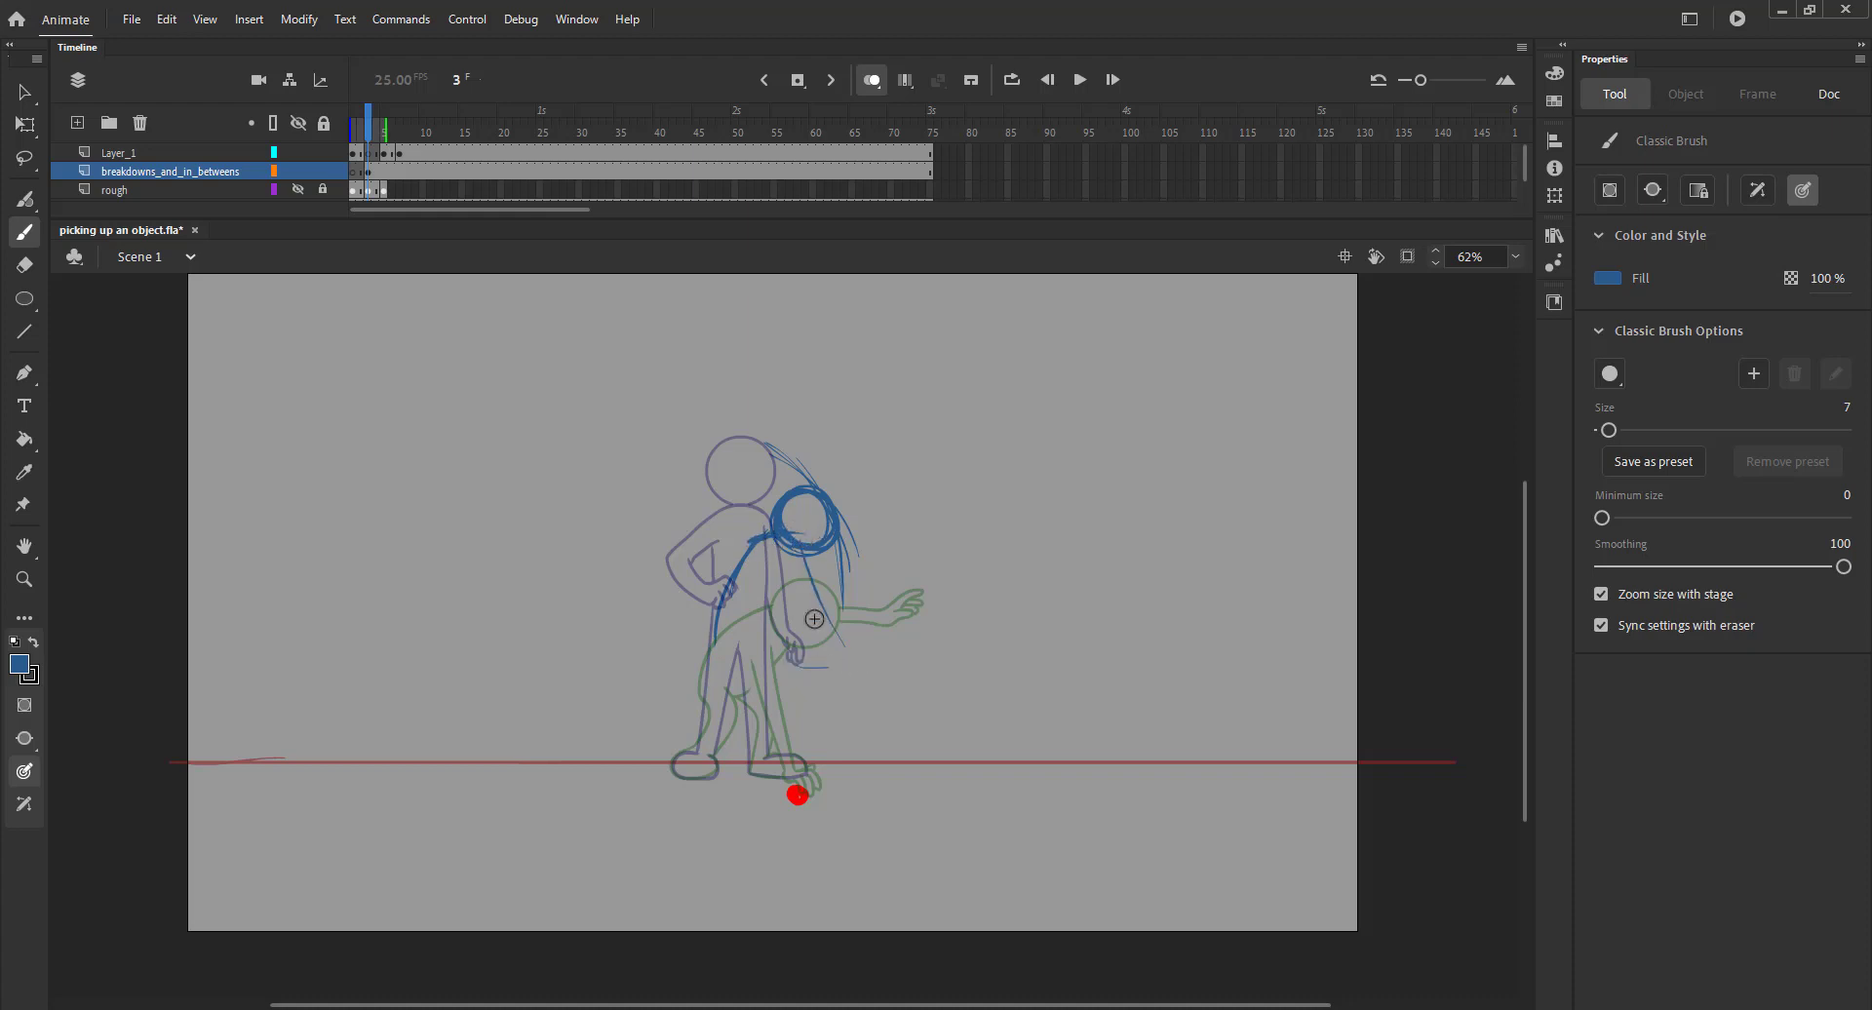
drag(808, 569, 856, 664)
mouse_move(810, 750)
mouse_down()
mouse_move(749, 591)
mouse_move(799, 663)
mouse_up()
mouse_move(743, 601)
mouse_down()
mouse_move(780, 667)
mouse_move(800, 662)
mouse_move(784, 639)
mouse_move(801, 649)
mouse_up()
Preview the breakdown without onion skinning, insert a blank keyframe after it on breakdowns_and_in_betweens, and turn onion skinning back on
click(871, 81)
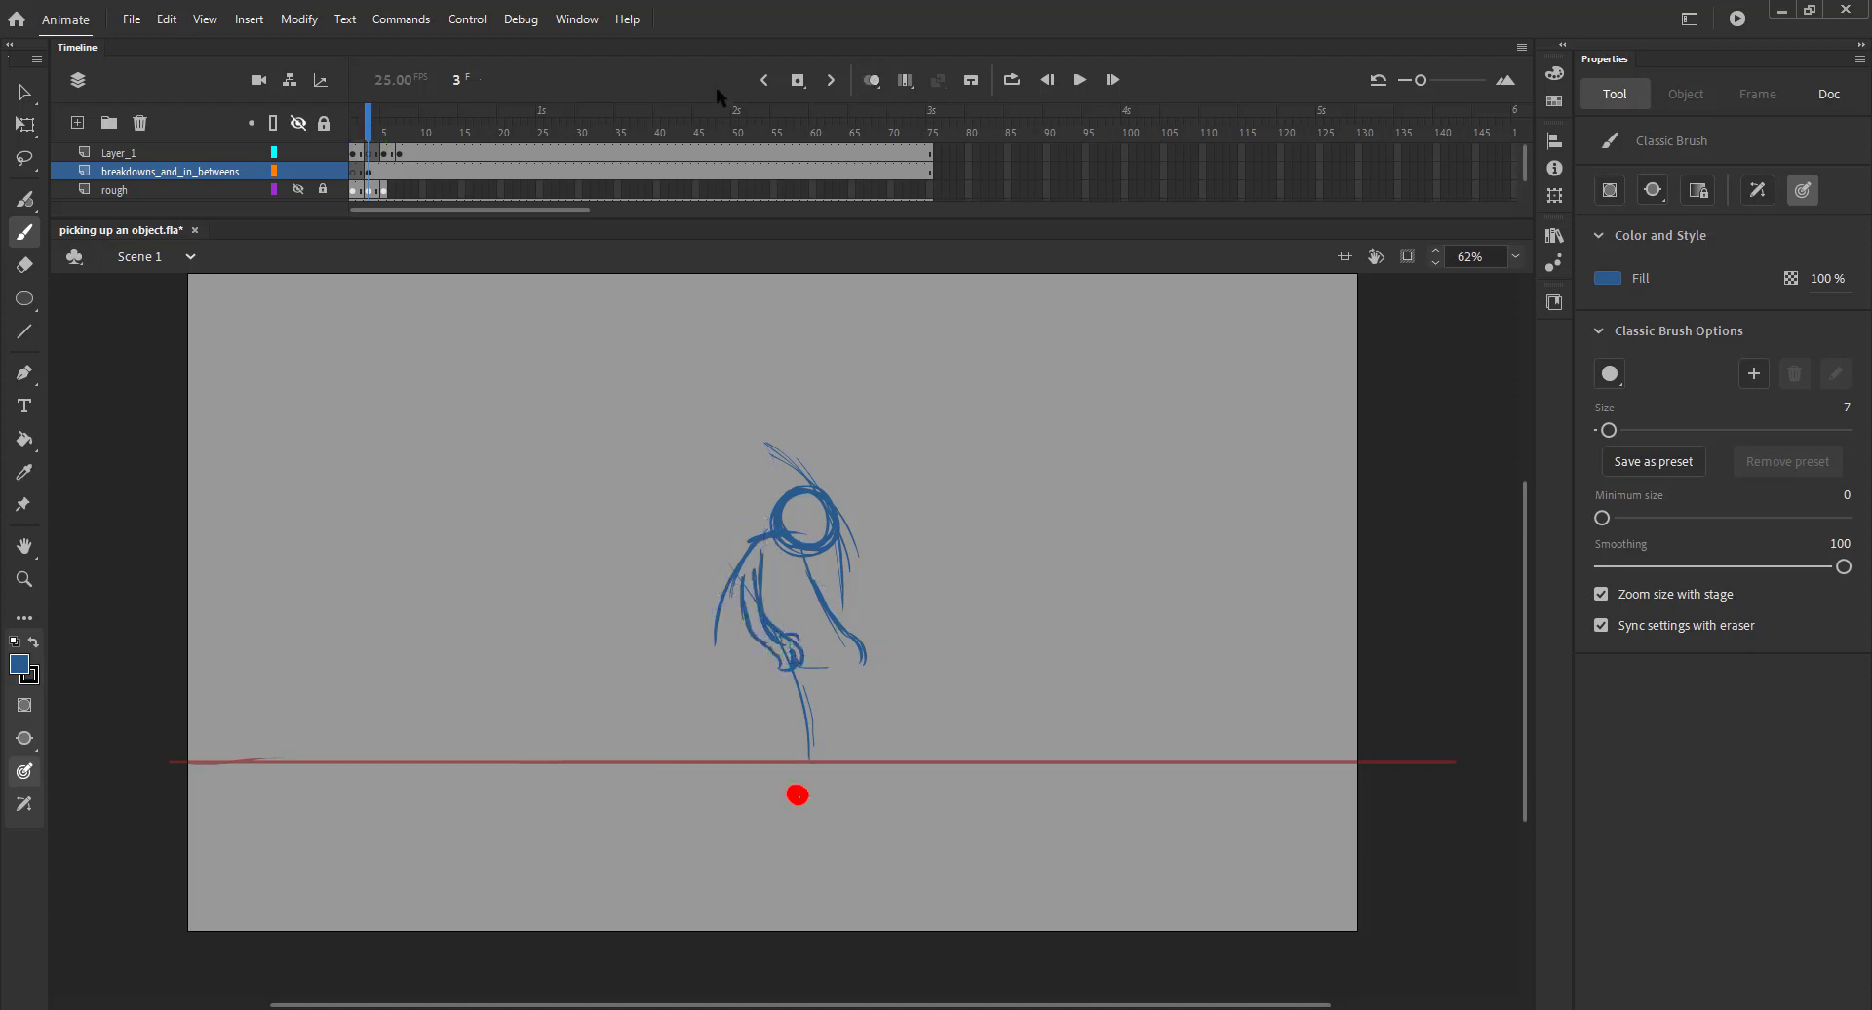
mouse_move(370, 130)
mouse_down()
mouse_move(399, 131)
mouse_move(369, 137)
mouse_up()
click(386, 172)
key(F7)
mouse_move(351, 146)
mouse_down()
mouse_move(400, 146)
mouse_move(368, 147)
mouse_up()
click(864, 80)
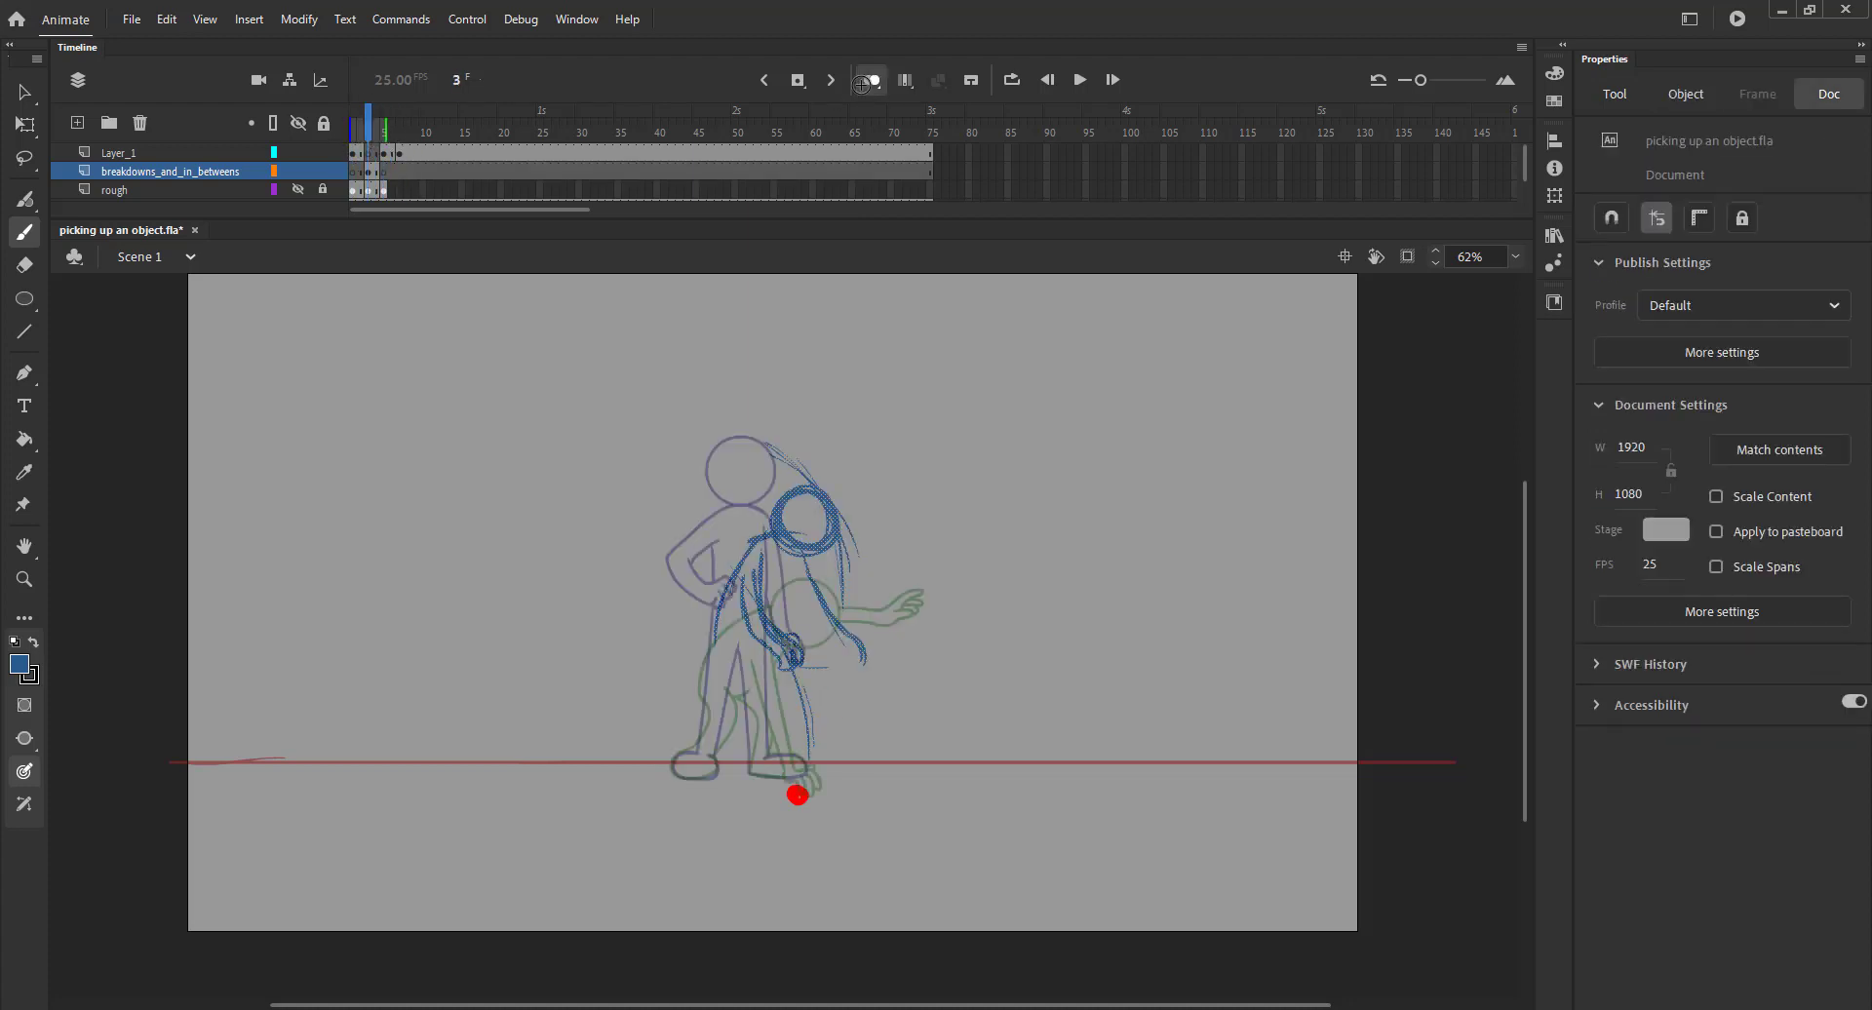
Sketch the breakdown figure's rear leg and its foot over the matching foot of the key poses
drag(716, 641, 714, 708)
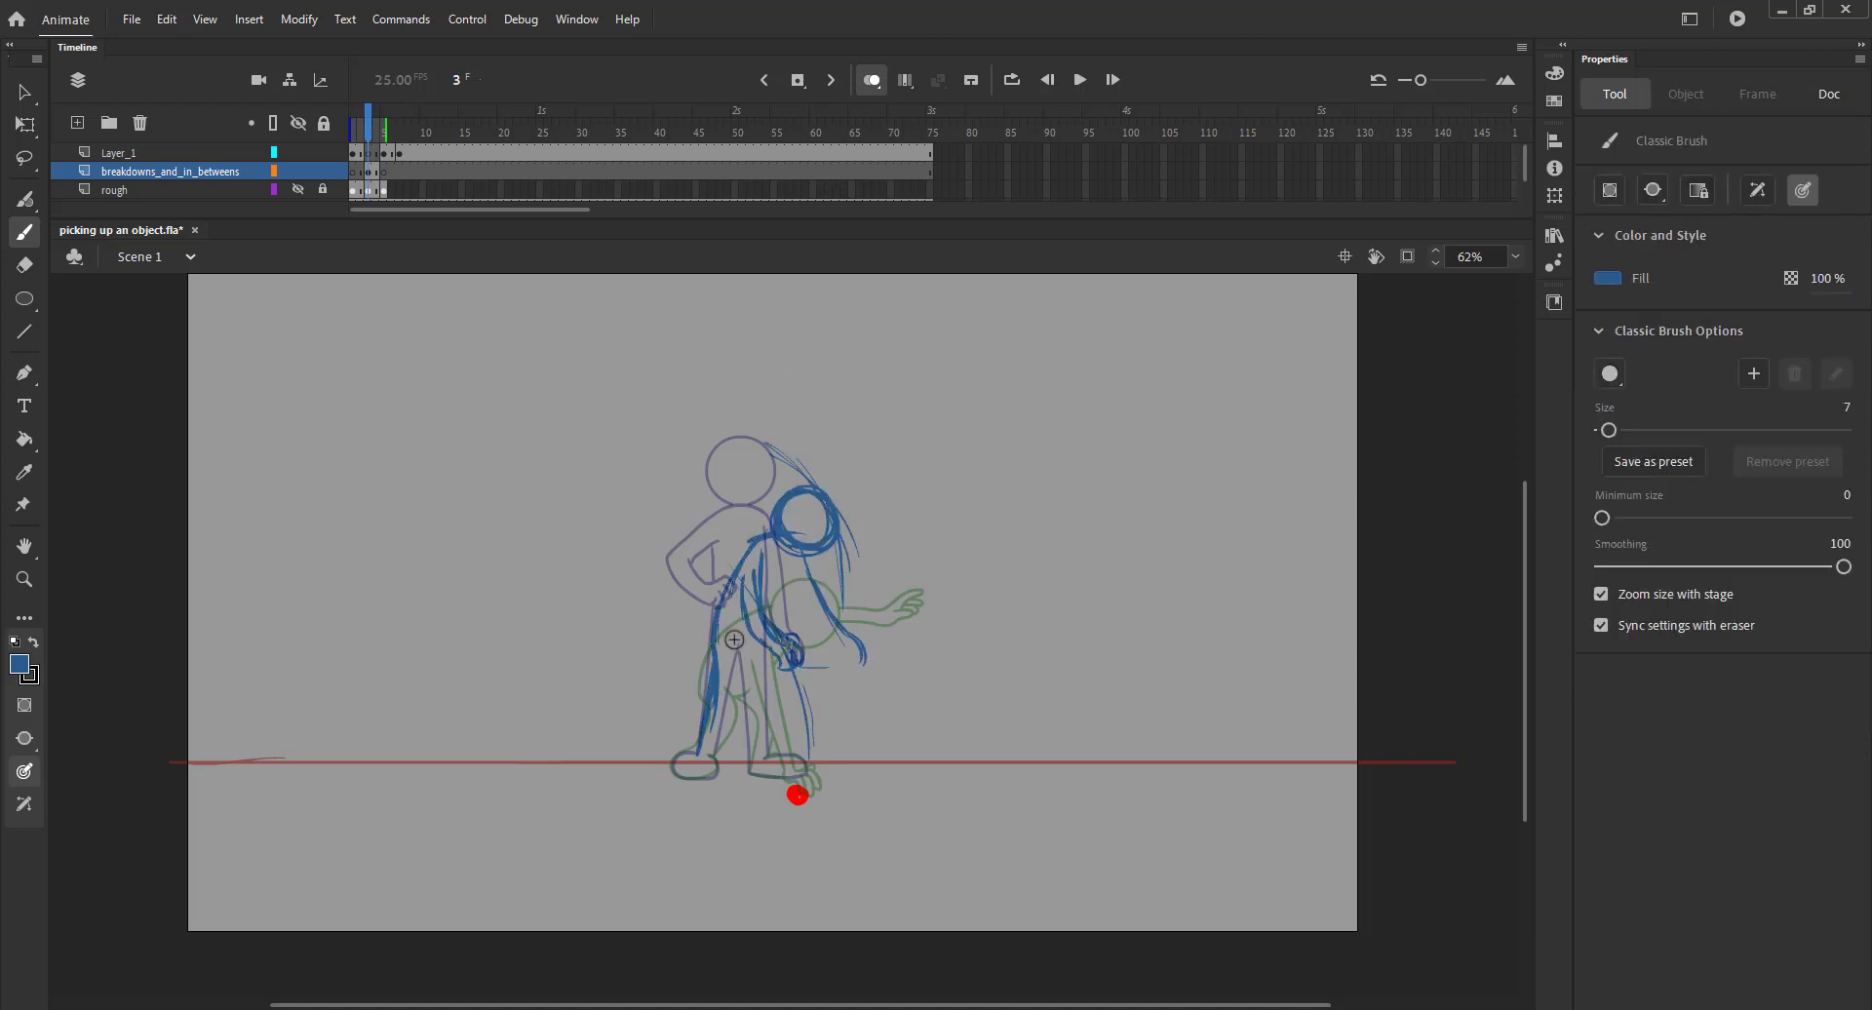
drag(734, 640, 720, 733)
key(ctrl+space)
drag(577, 435, 907, 825)
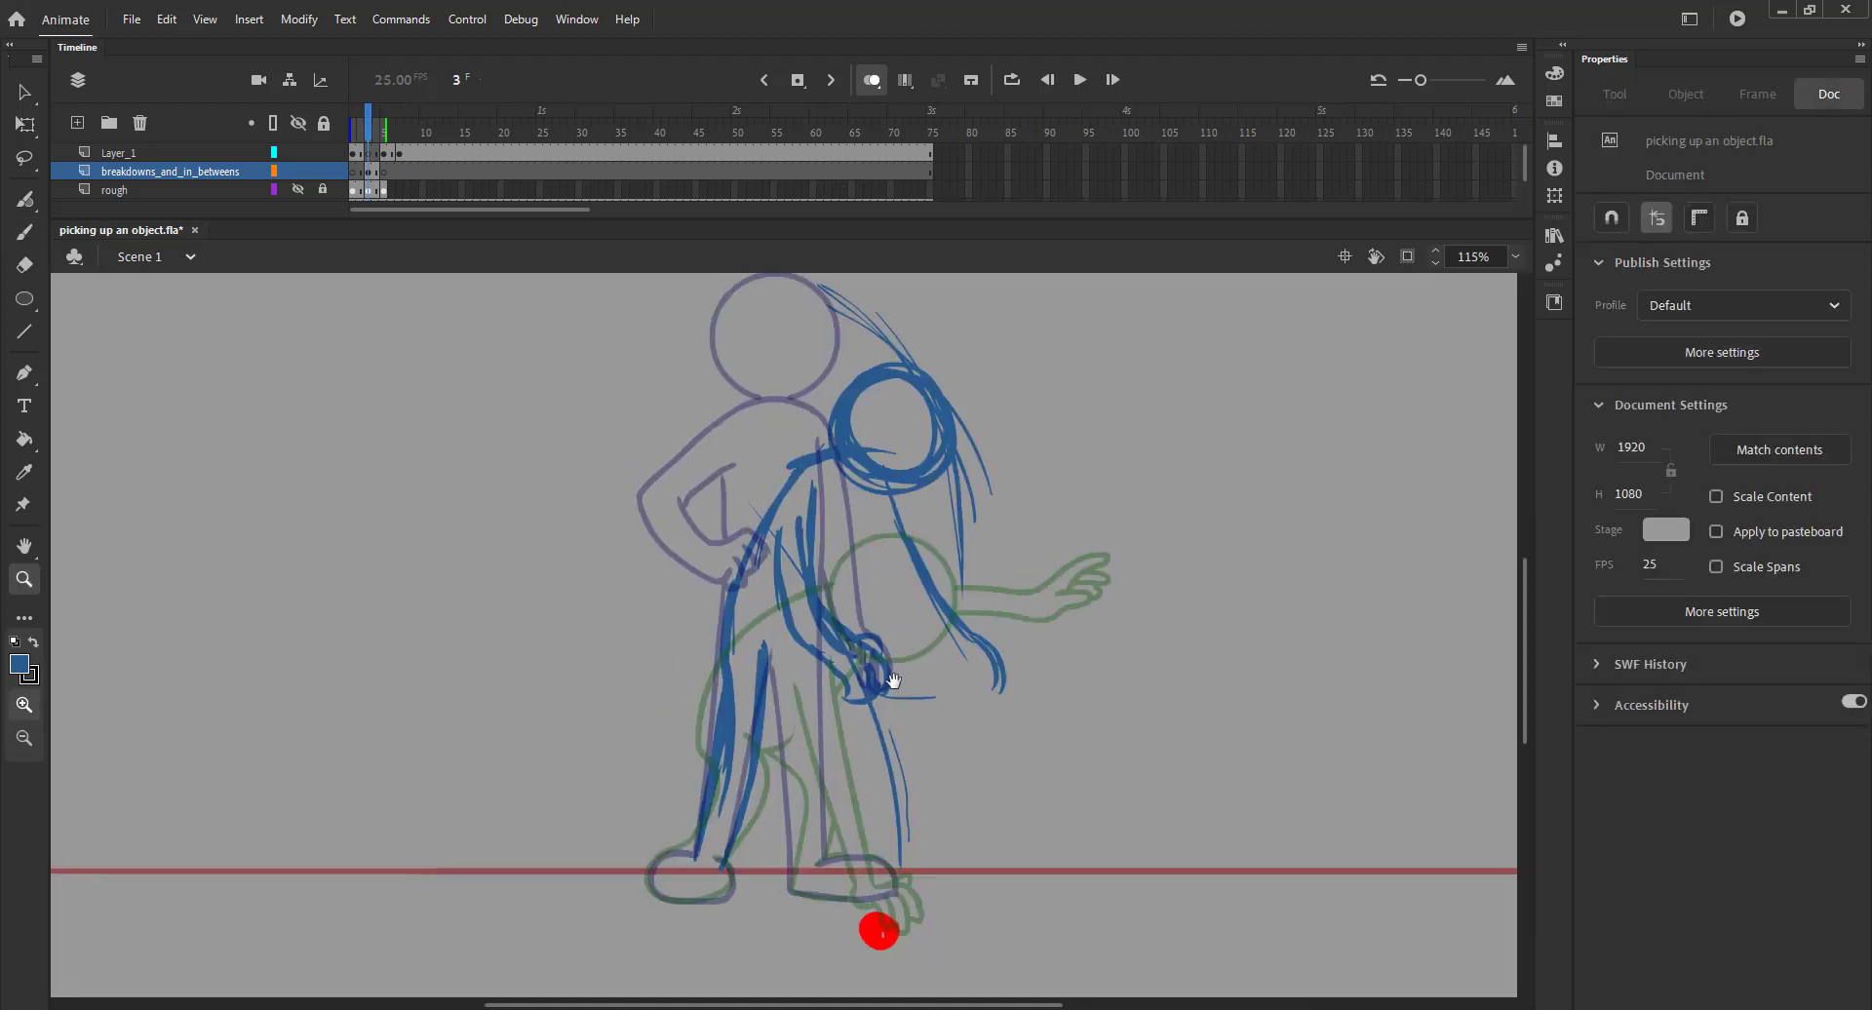
mouse_move(709, 886)
mouse_down()
mouse_move(684, 921)
mouse_move(739, 894)
mouse_up()
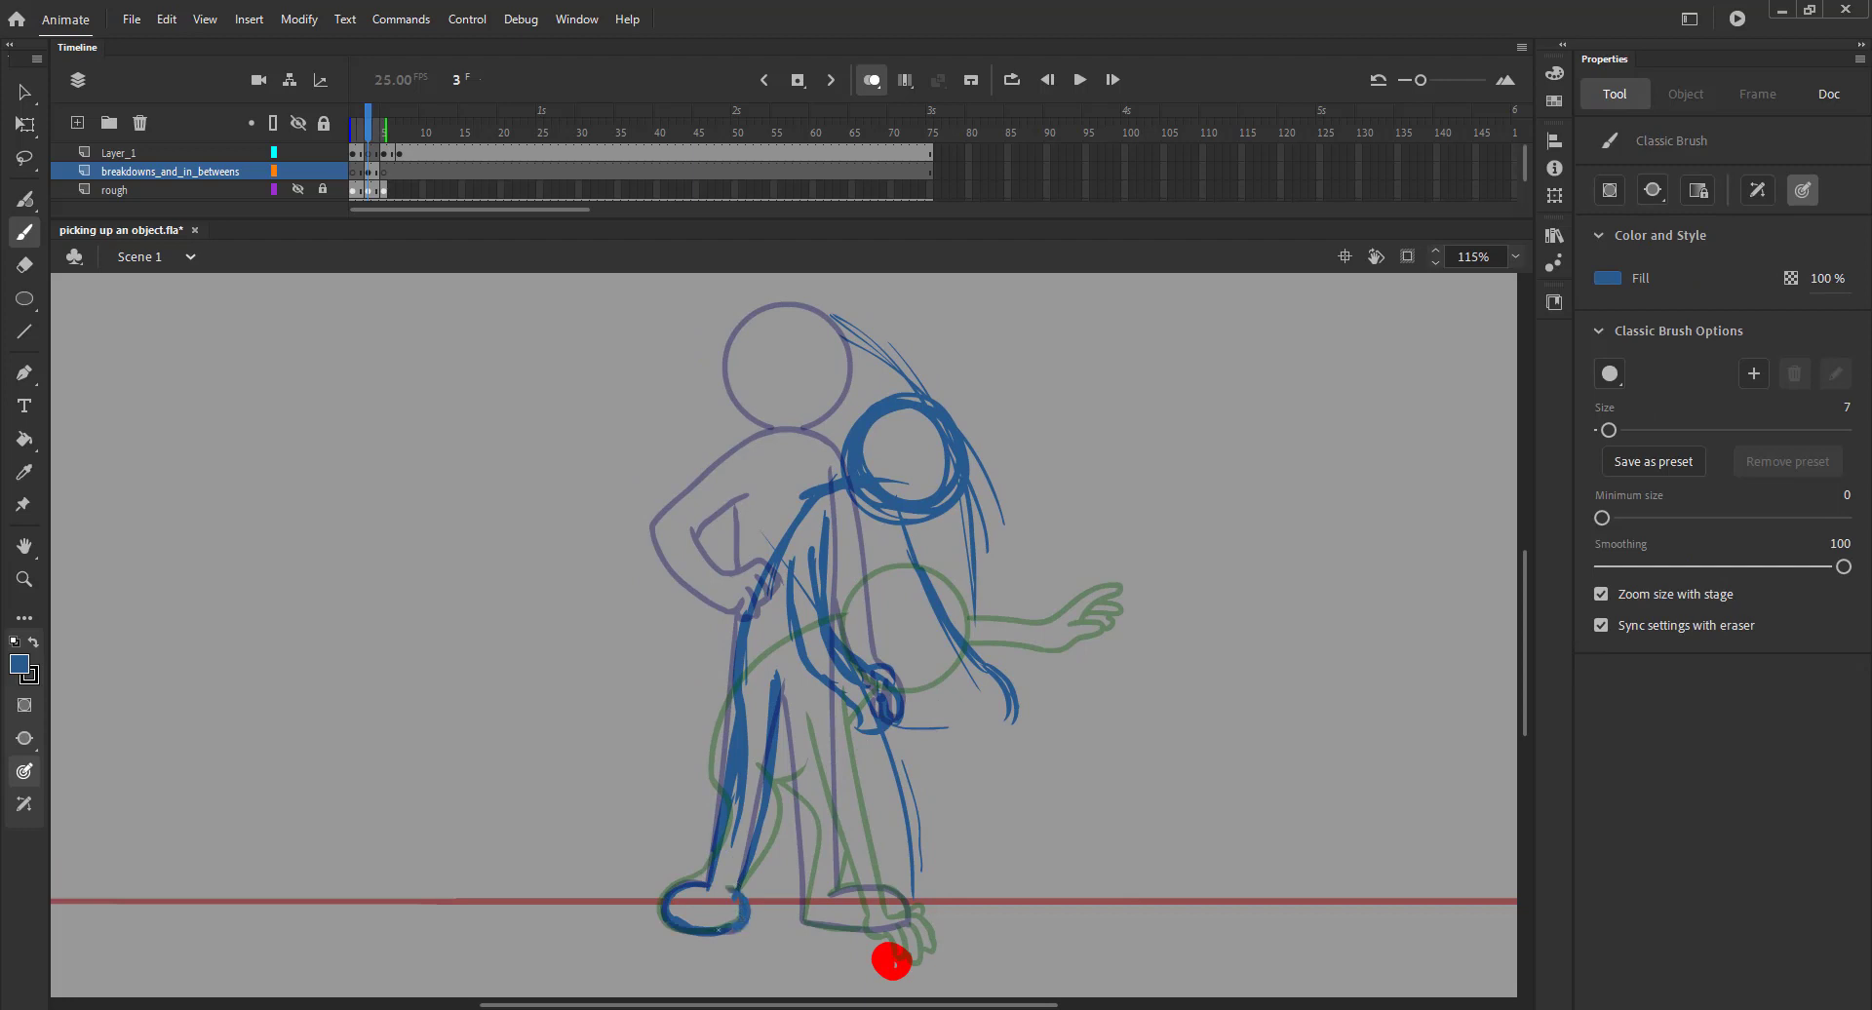
Sketch the breakdown figure's front leg and foot, checking the motion against the standing pose without onion skinning
drag(776, 686, 805, 910)
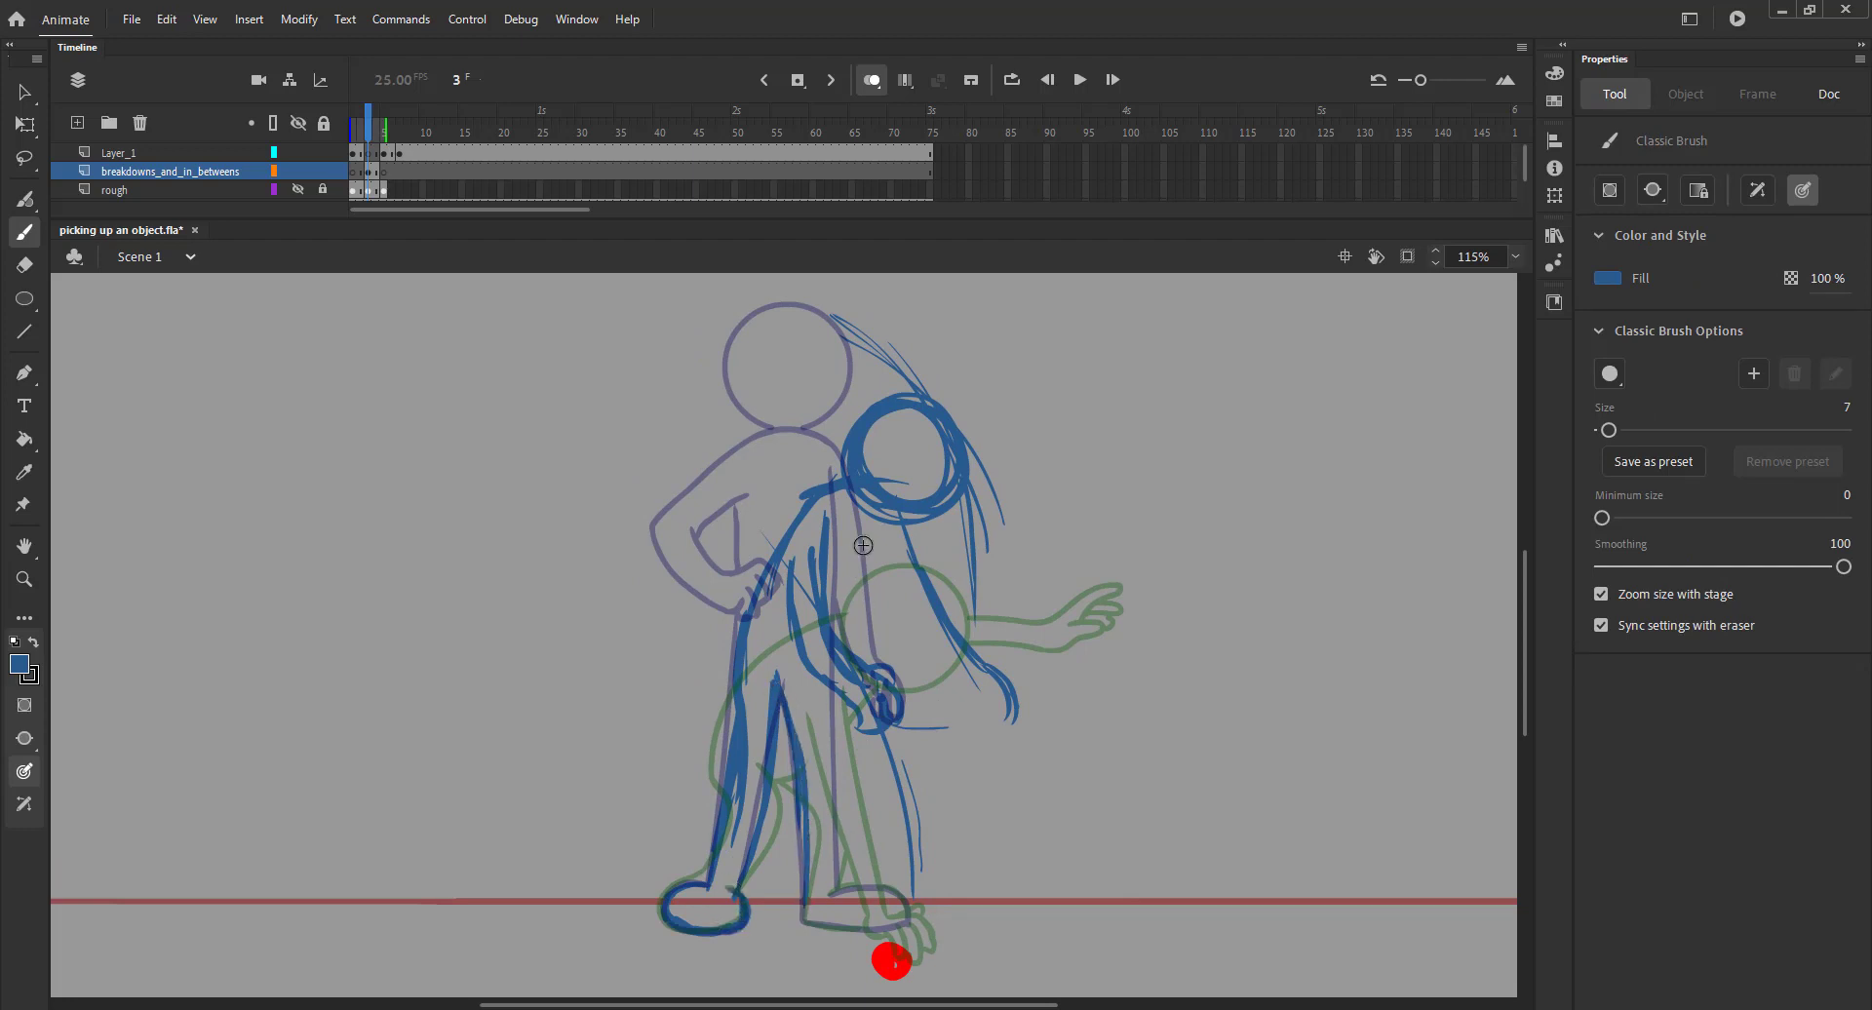
mouse_move(882, 526)
mouse_down()
mouse_move(826, 666)
mouse_move(832, 891)
mouse_up()
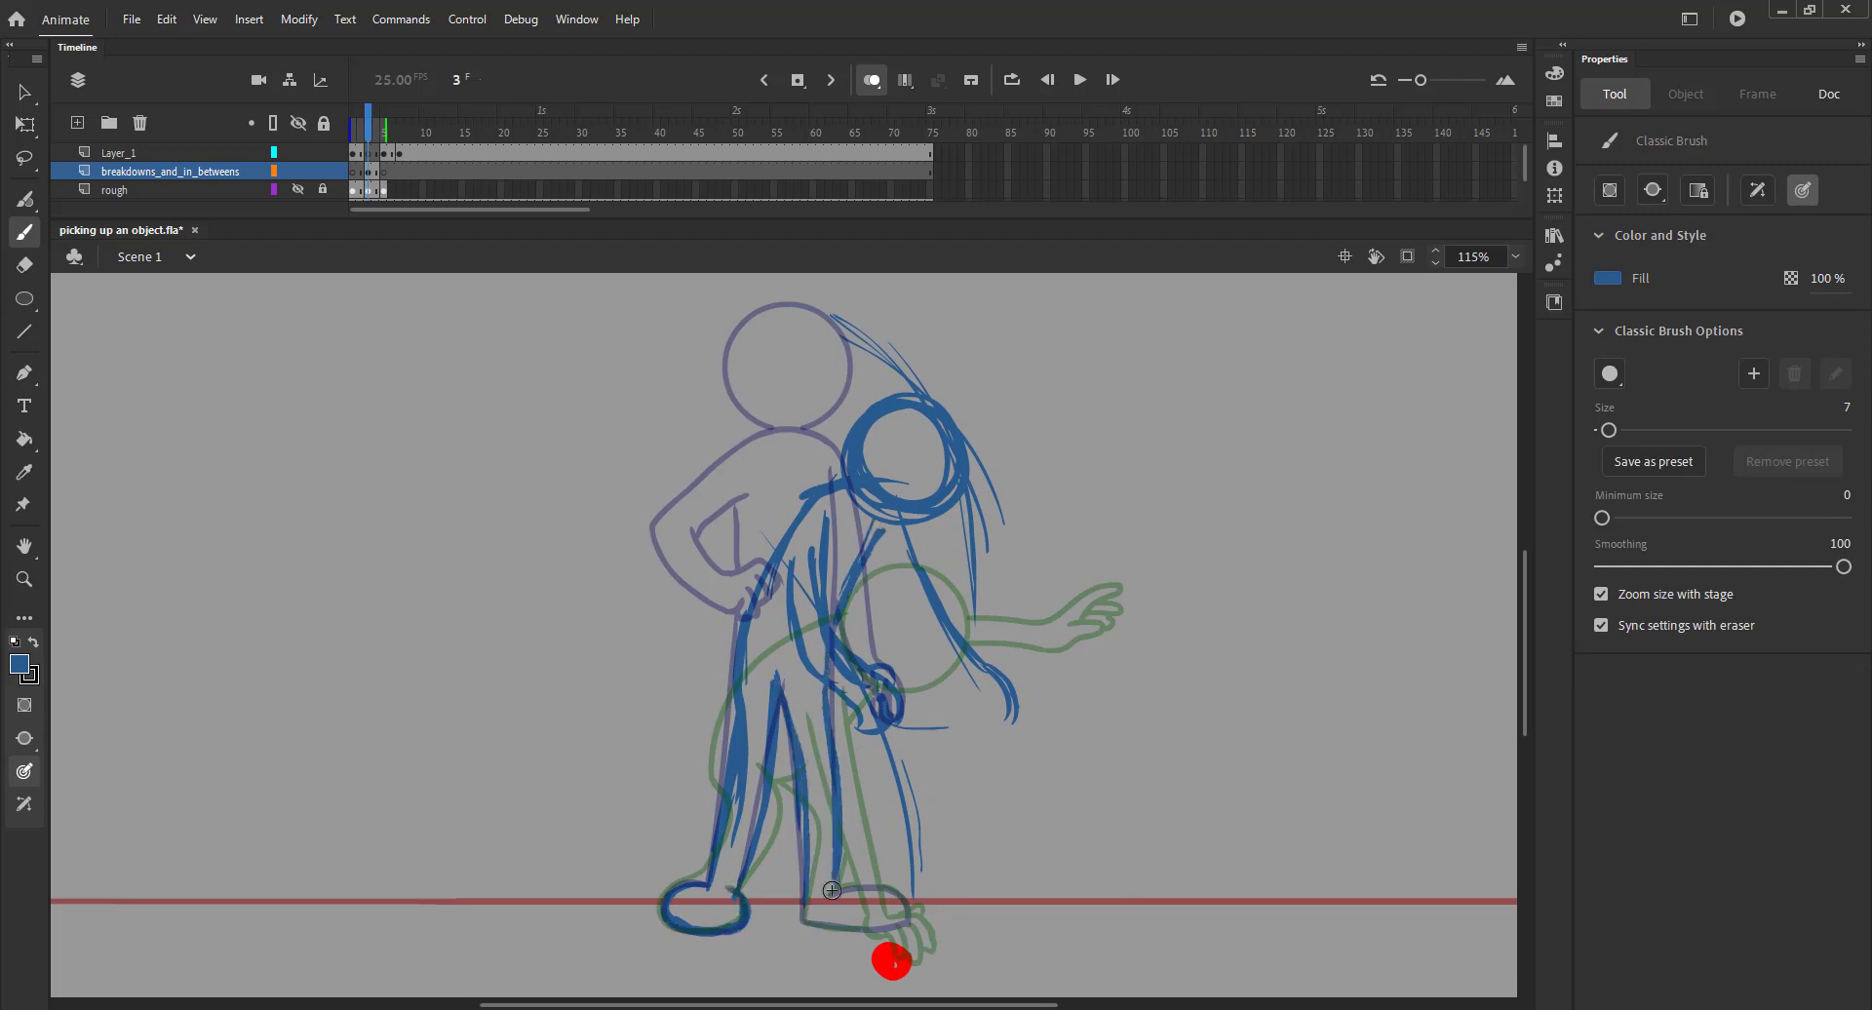
click(871, 81)
drag(354, 135, 368, 137)
click(871, 81)
drag(831, 895, 878, 886)
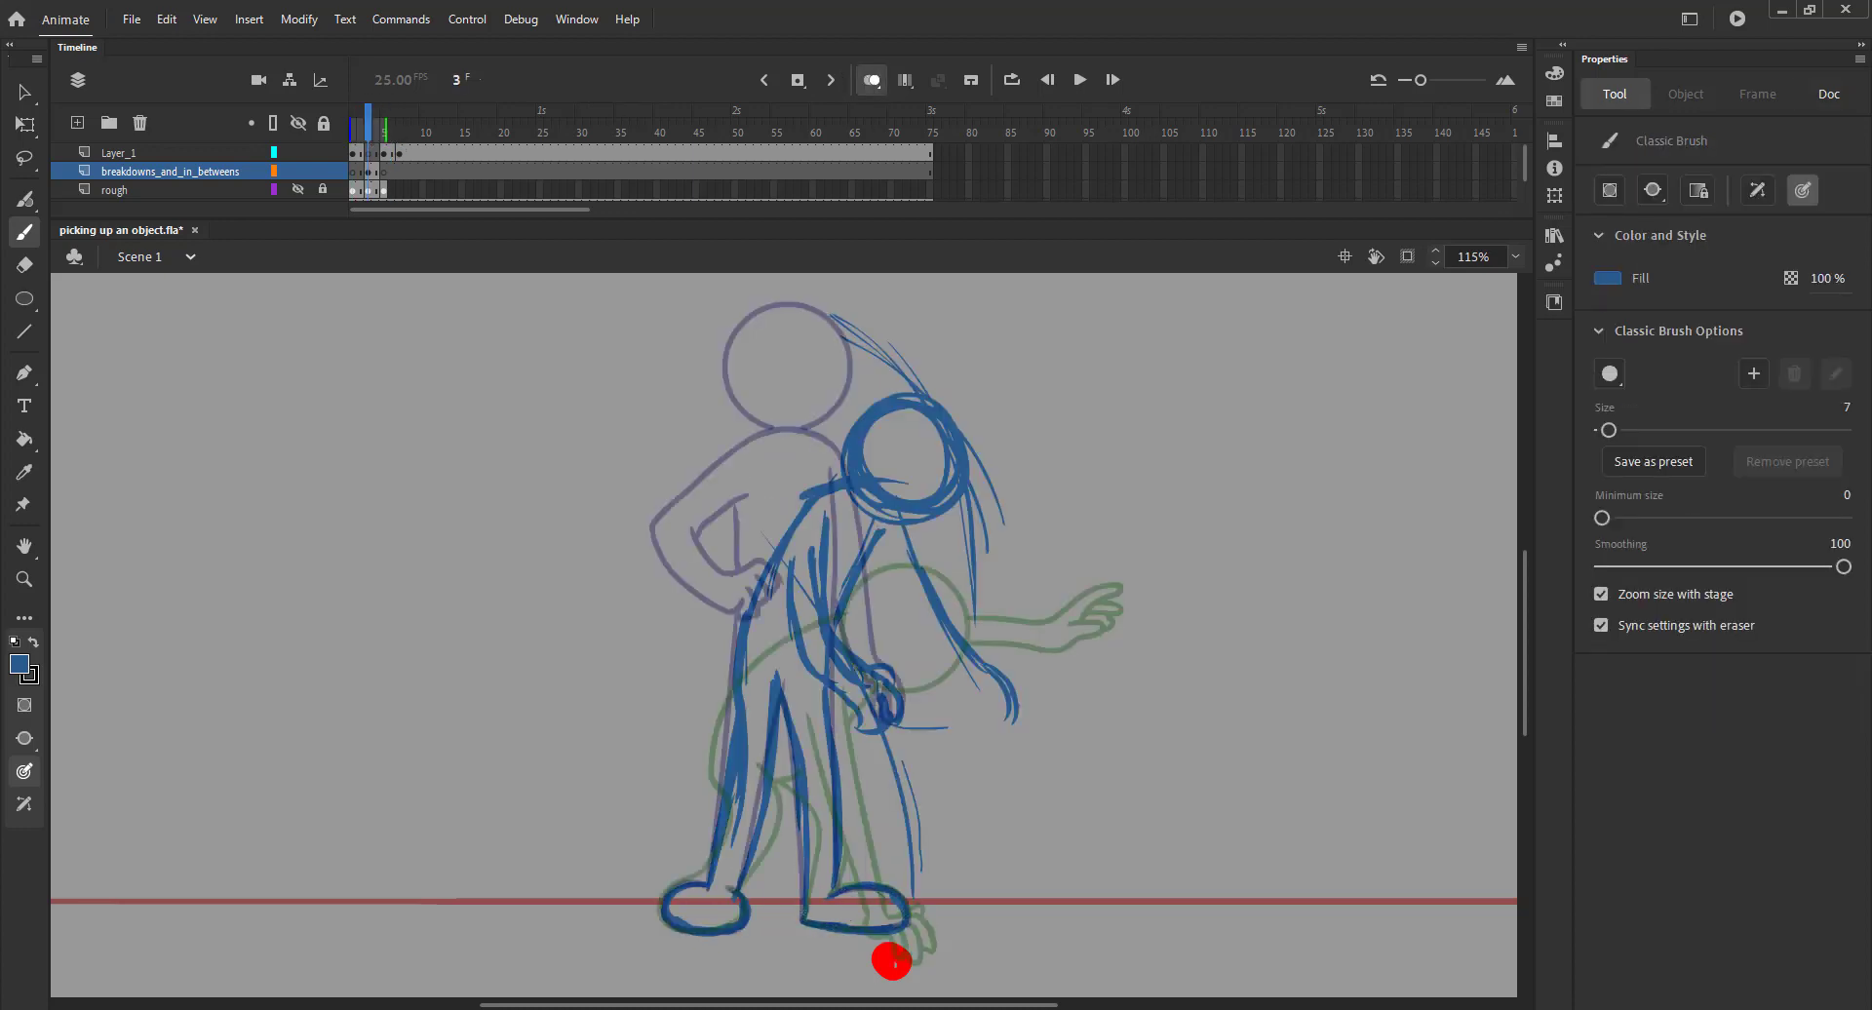
Complete the reaching arm with its hand, and add a facial guideline to the breakdown figure's head
drag(882, 562, 969, 676)
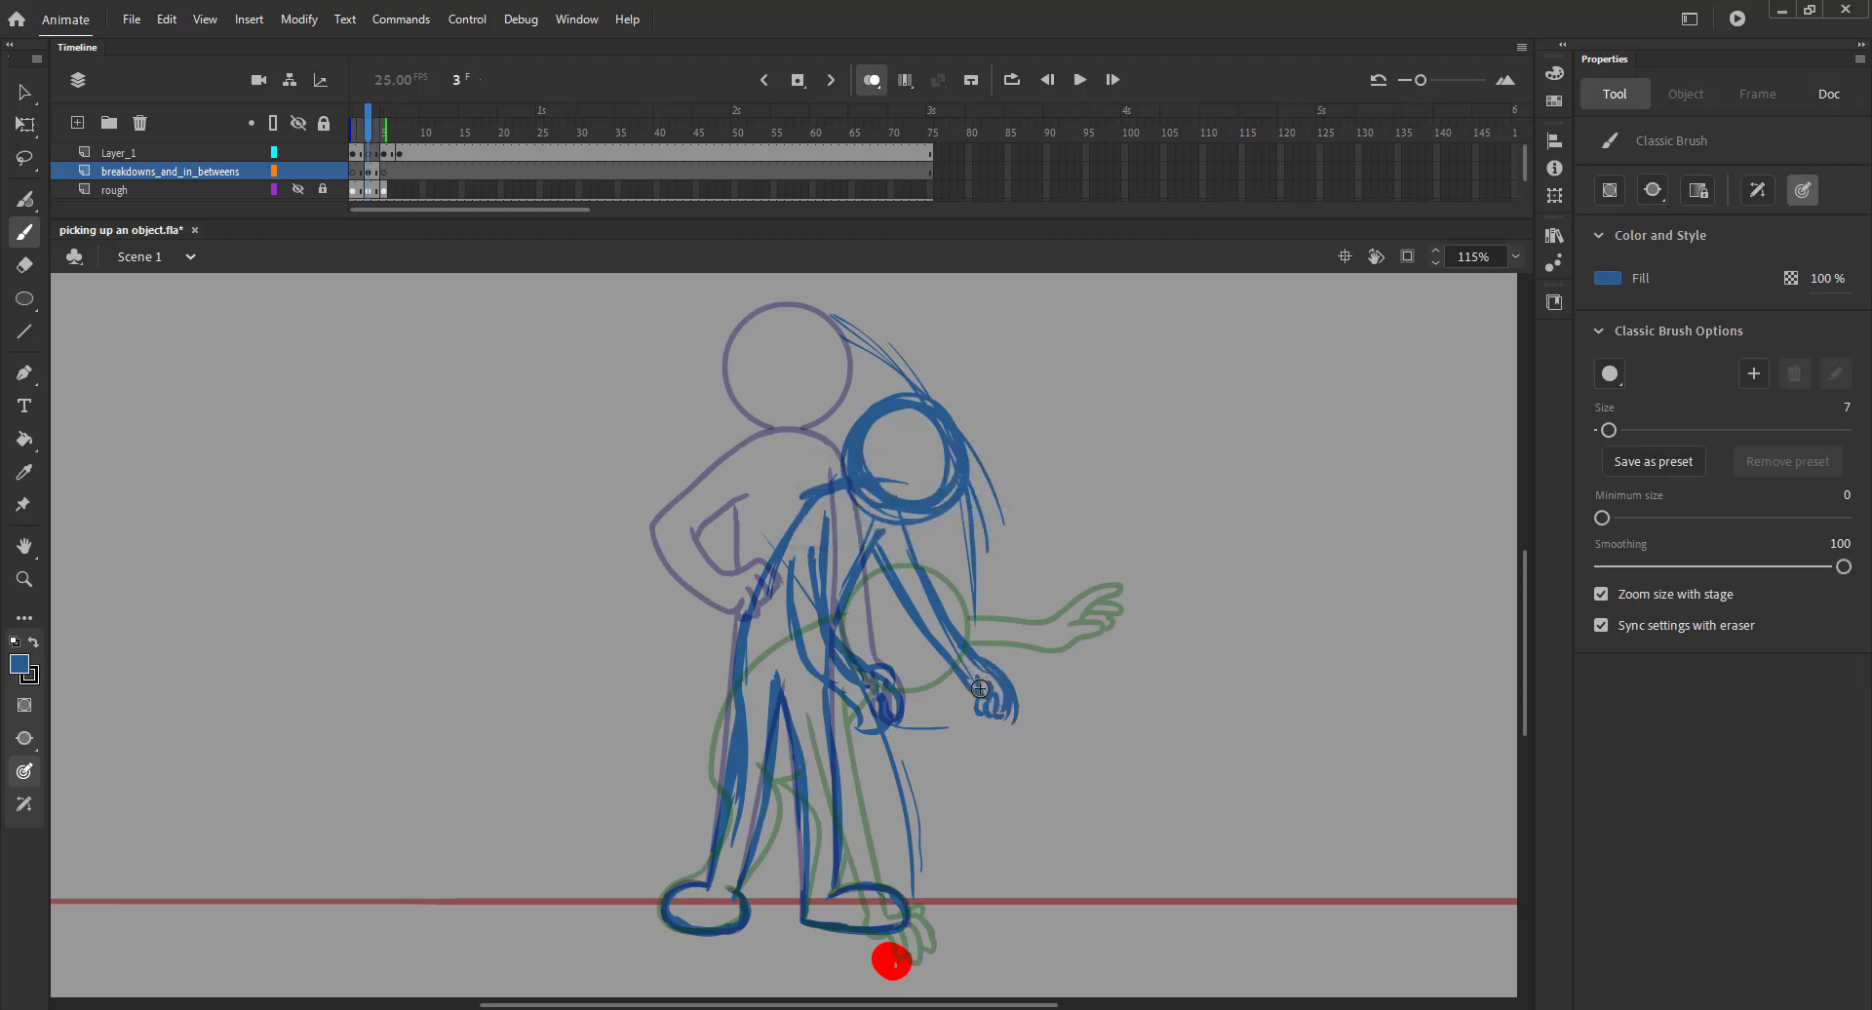
drag(883, 464, 931, 495)
key(ctrl+2)
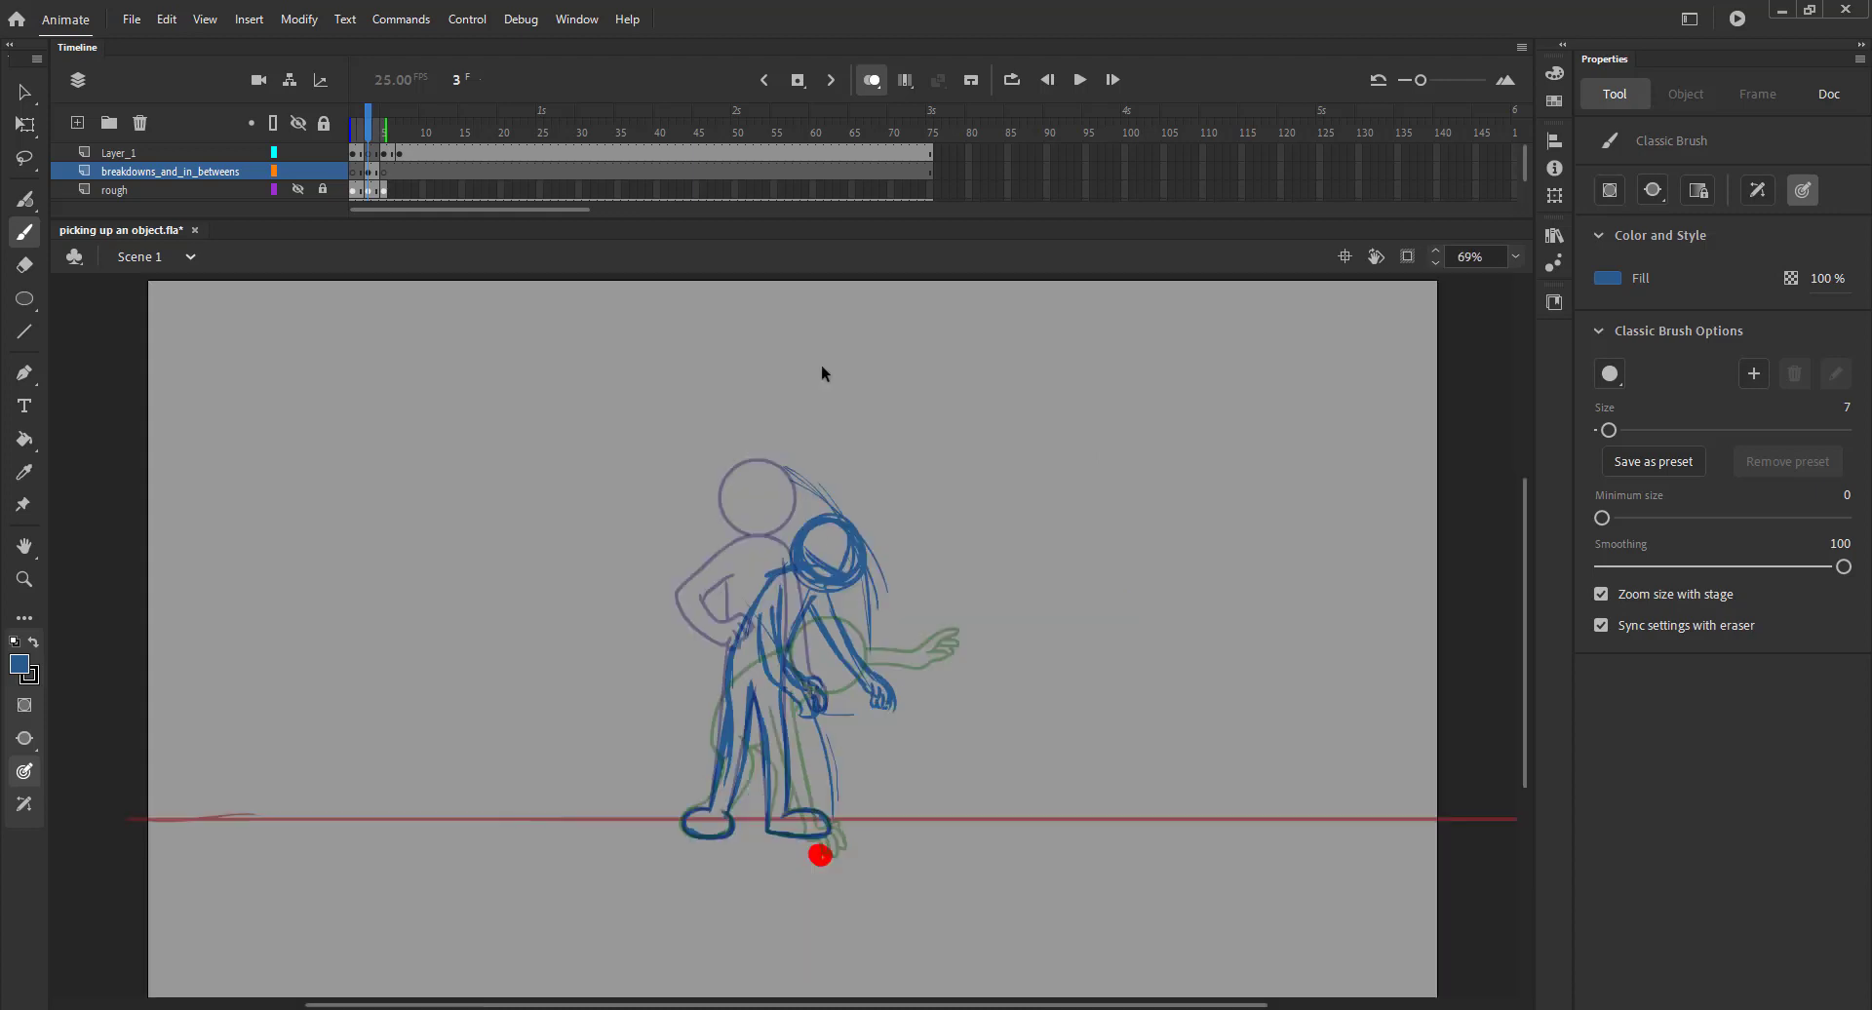
Preview the breakdown against the key poses, save the file, and insert two frames so the breakdown starts at frame 5
click(871, 81)
mouse_move(361, 134)
mouse_down()
mouse_move(385, 130)
mouse_move(369, 134)
mouse_move(407, 170)
mouse_move(369, 132)
mouse_move(369, 171)
mouse_up()
key(ctrl+s)
click(361, 125)
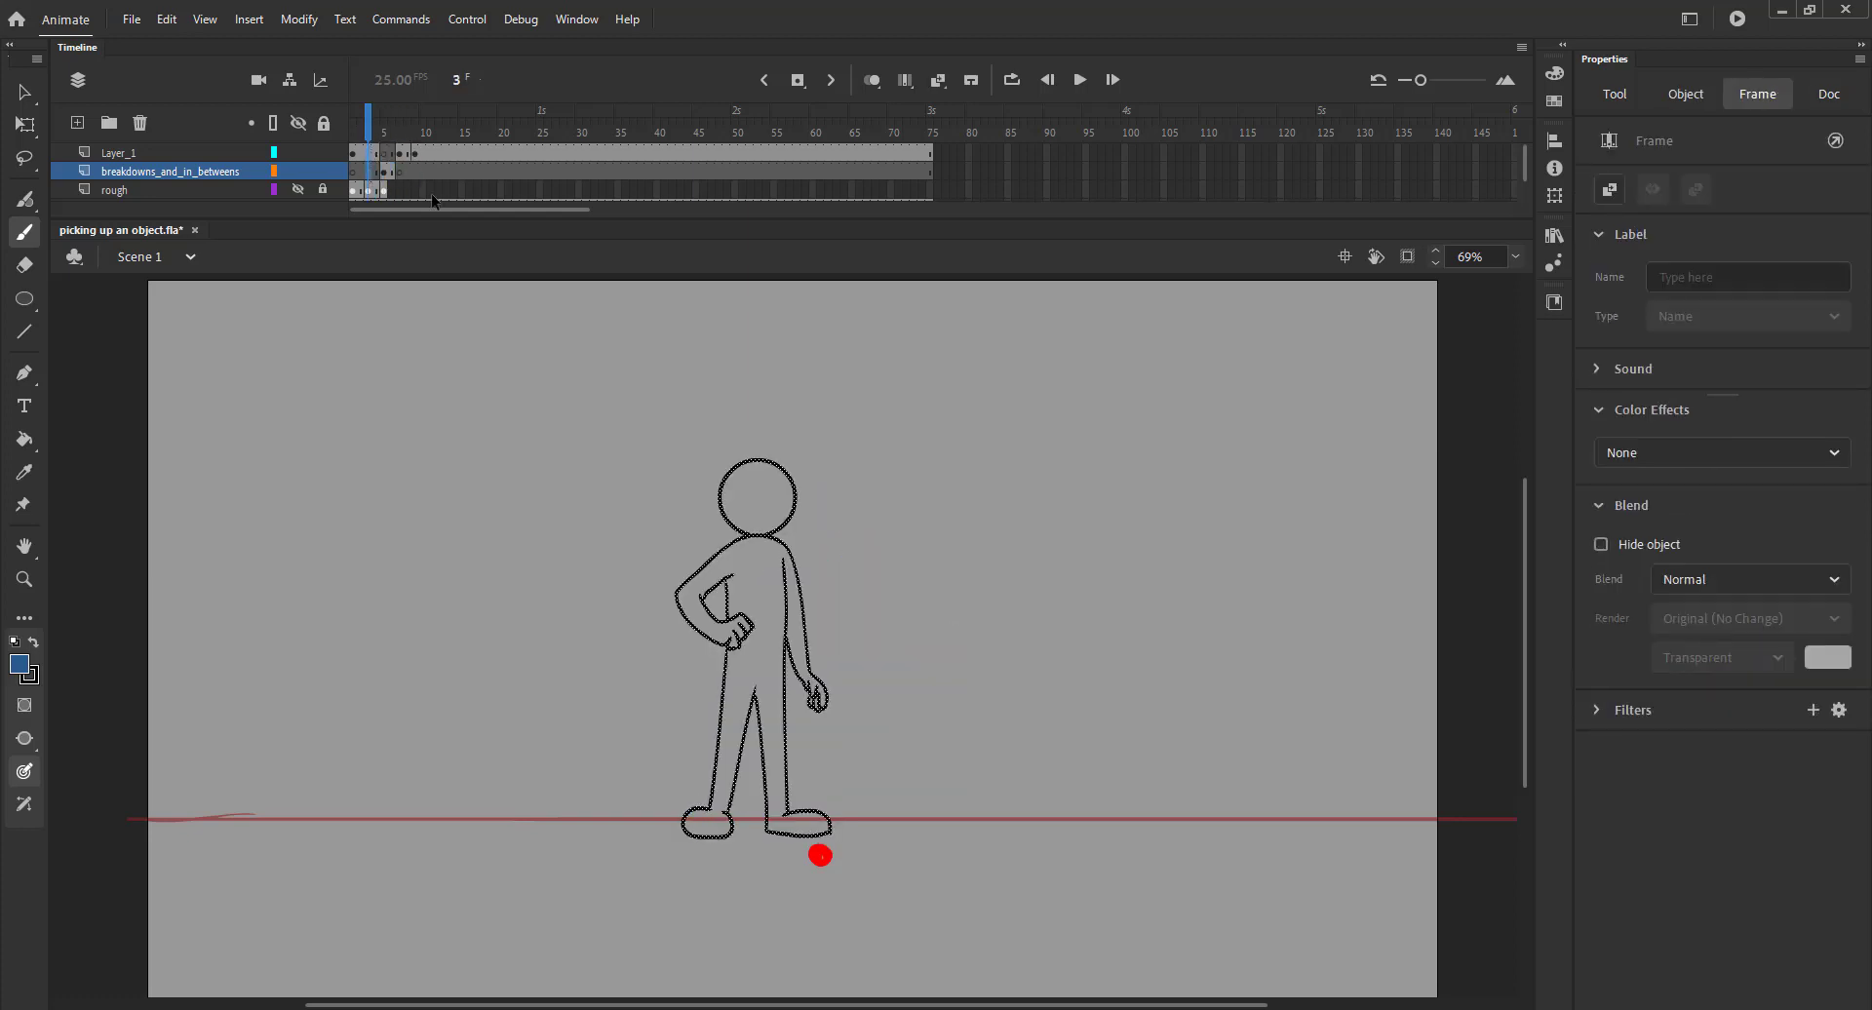
Clear the standing pose from frame 3, turn on onion skinning, and save the file
click(872, 80)
key(z)
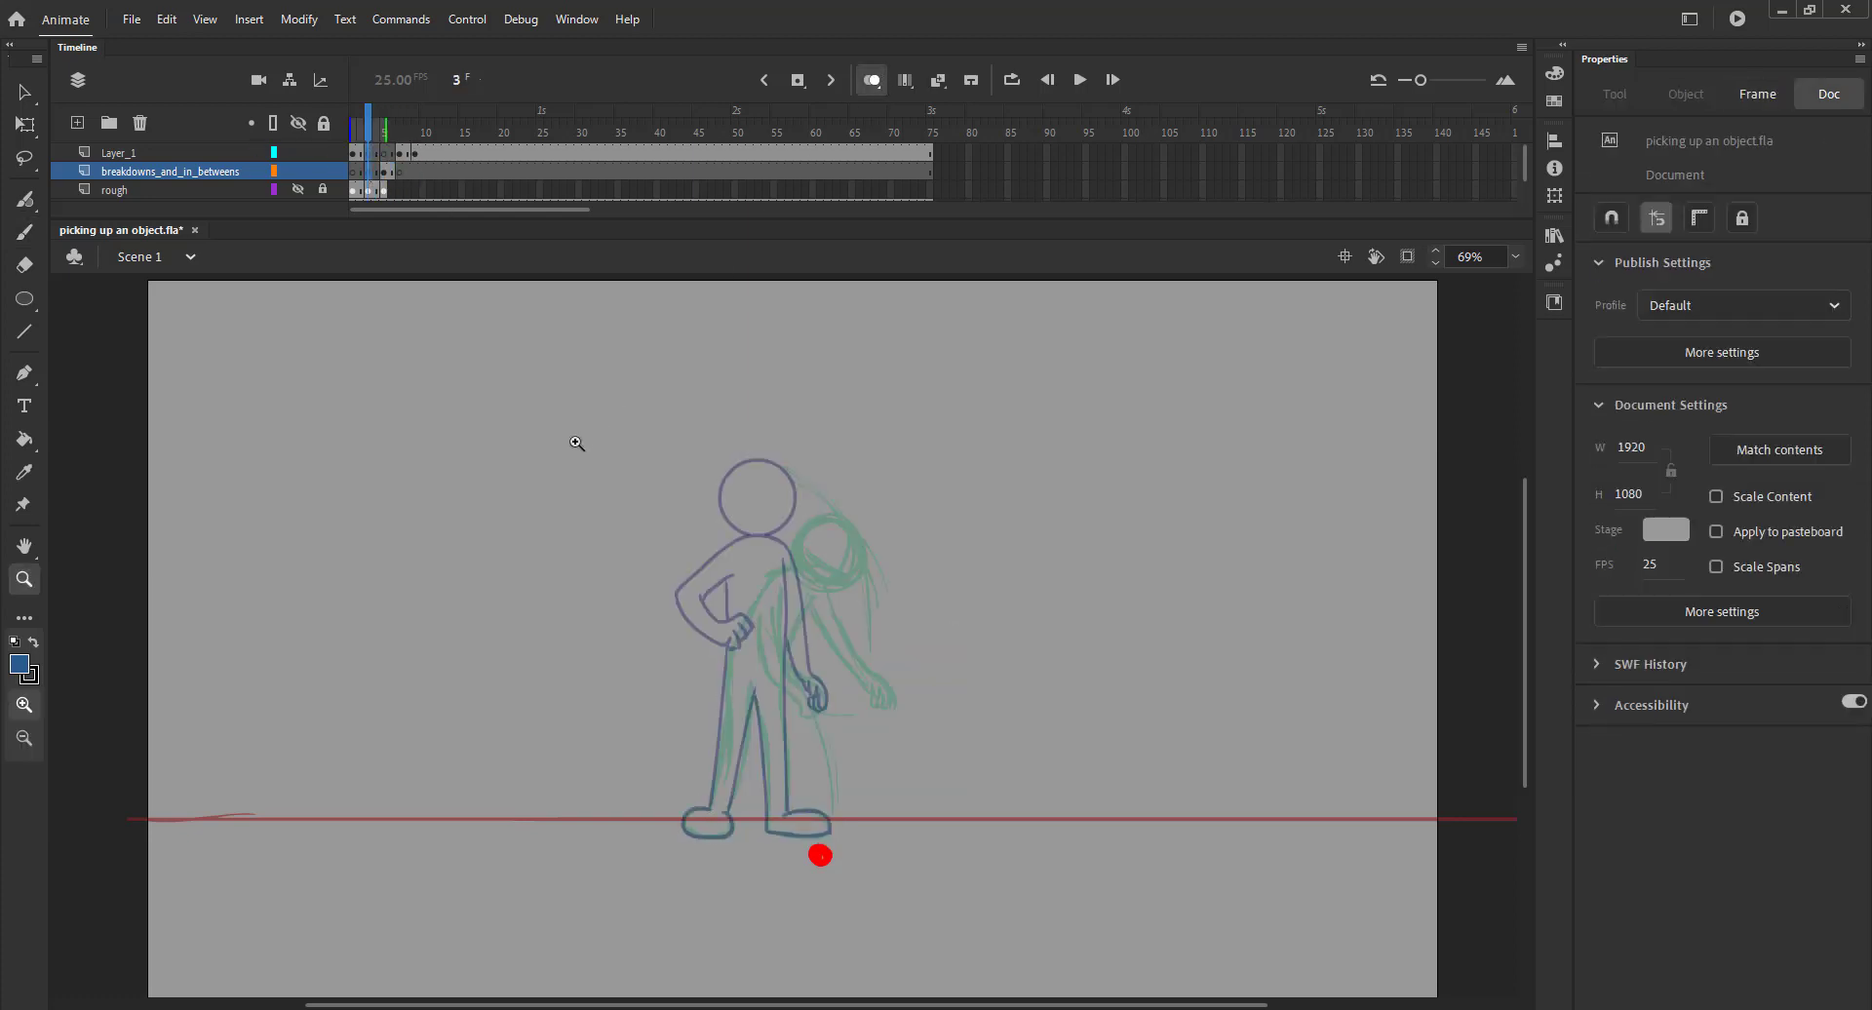
drag(577, 444, 985, 886)
drag(907, 659, 912, 655)
key(ctrl+s)
drag(658, 401, 656, 422)
key(b)
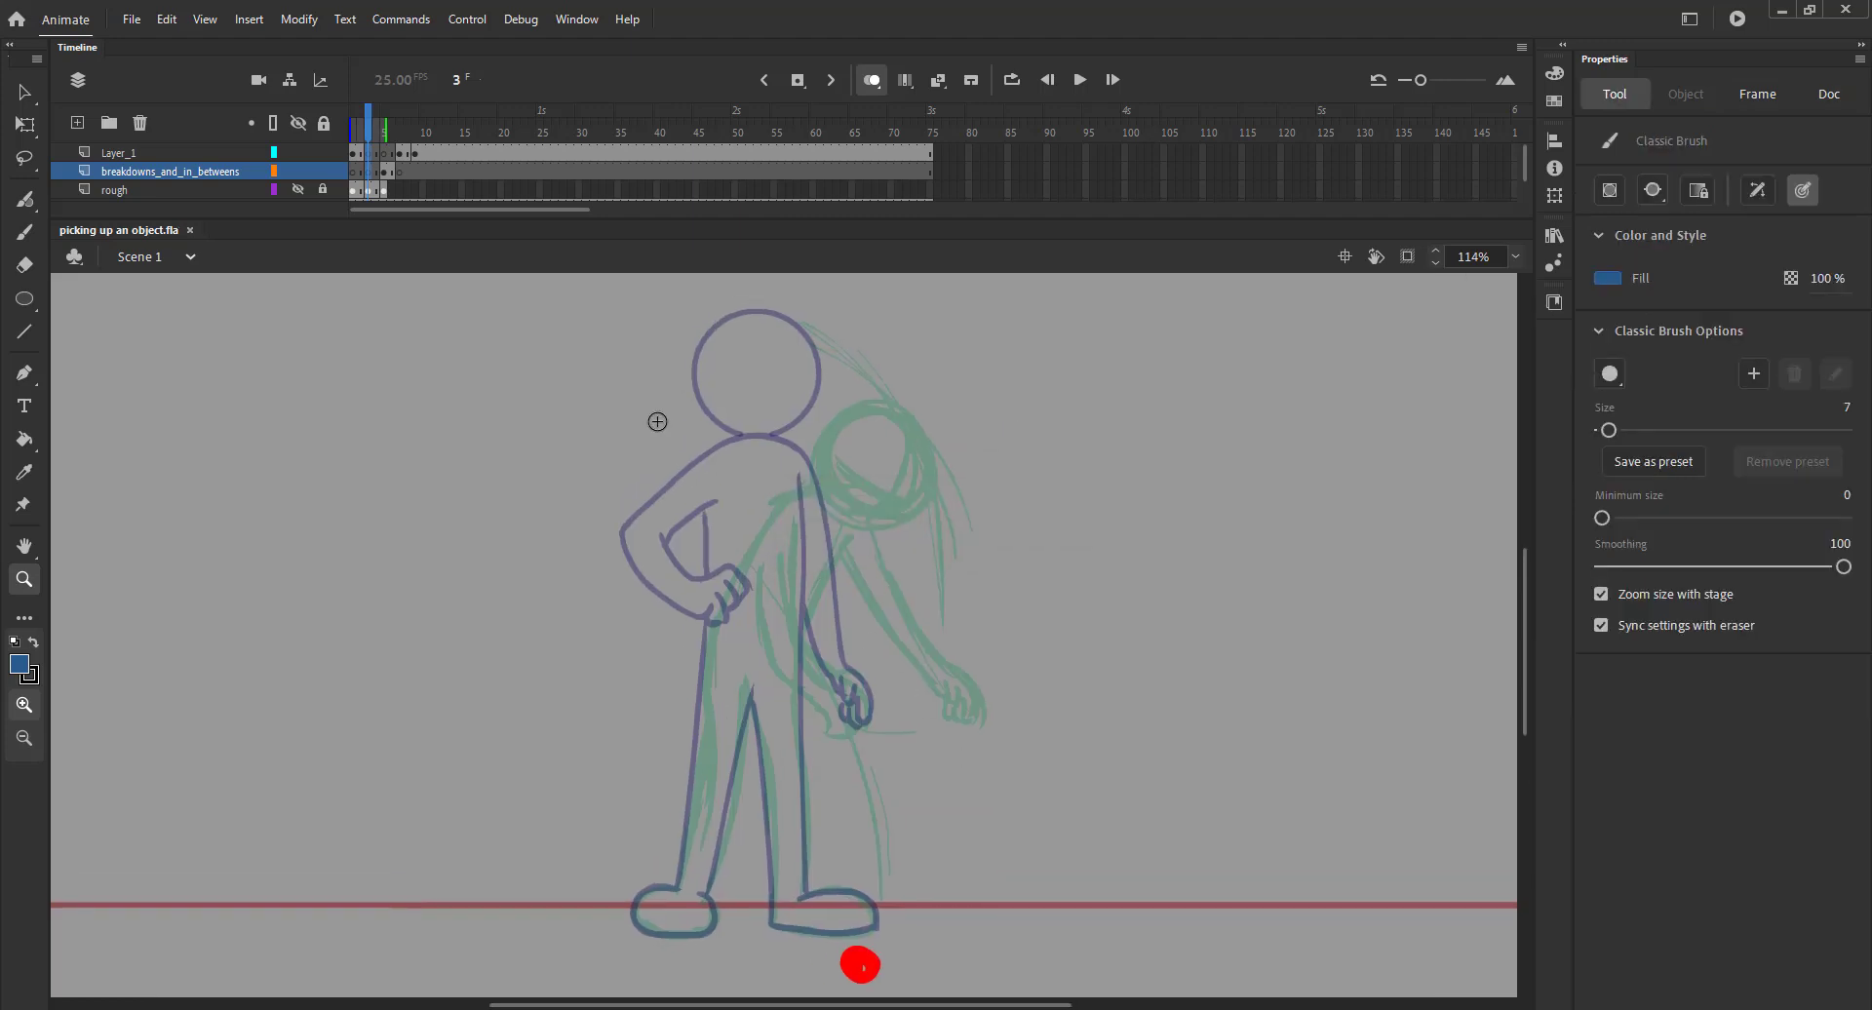
Turn off onion skinning, handwrite an underlined "Breakdown" label beside the figure at frame 5, and save the file
click(872, 80)
key(period)
key(period)
key(ctrl+2)
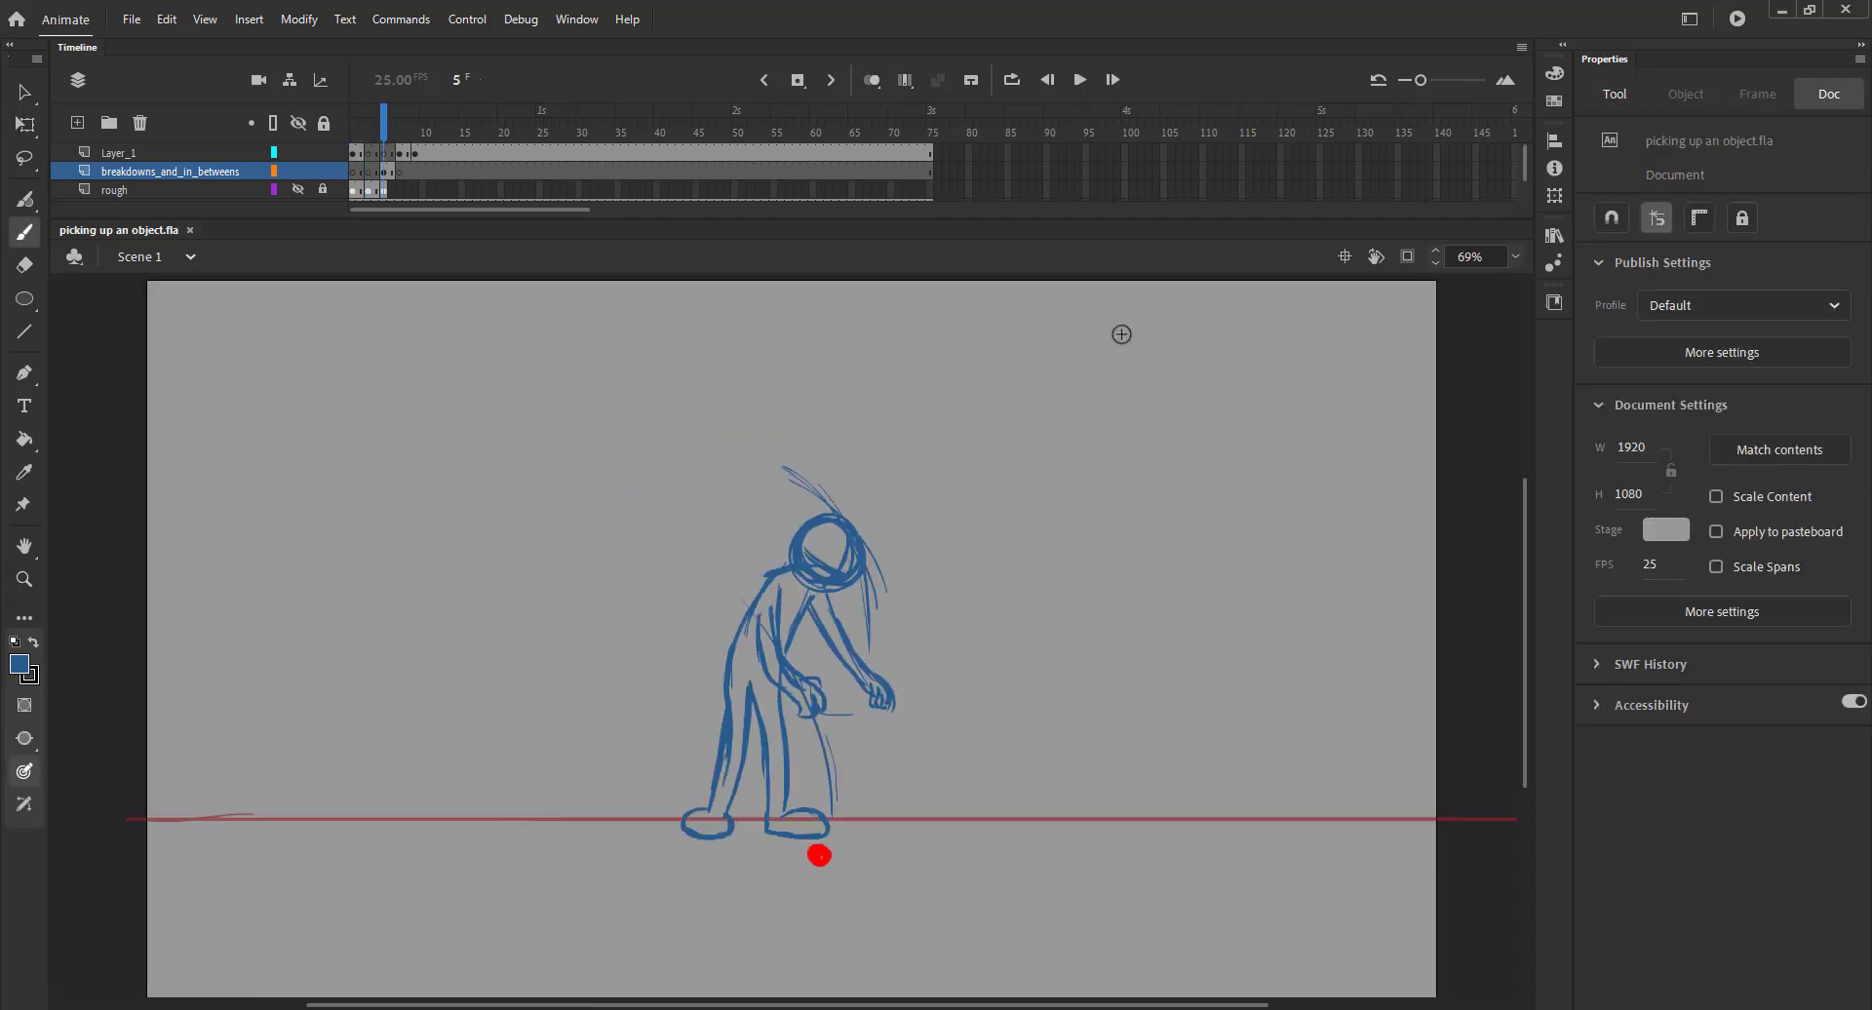
mouse_move(1060, 349)
mouse_down()
mouse_move(1072, 378)
mouse_move(1252, 433)
mouse_up()
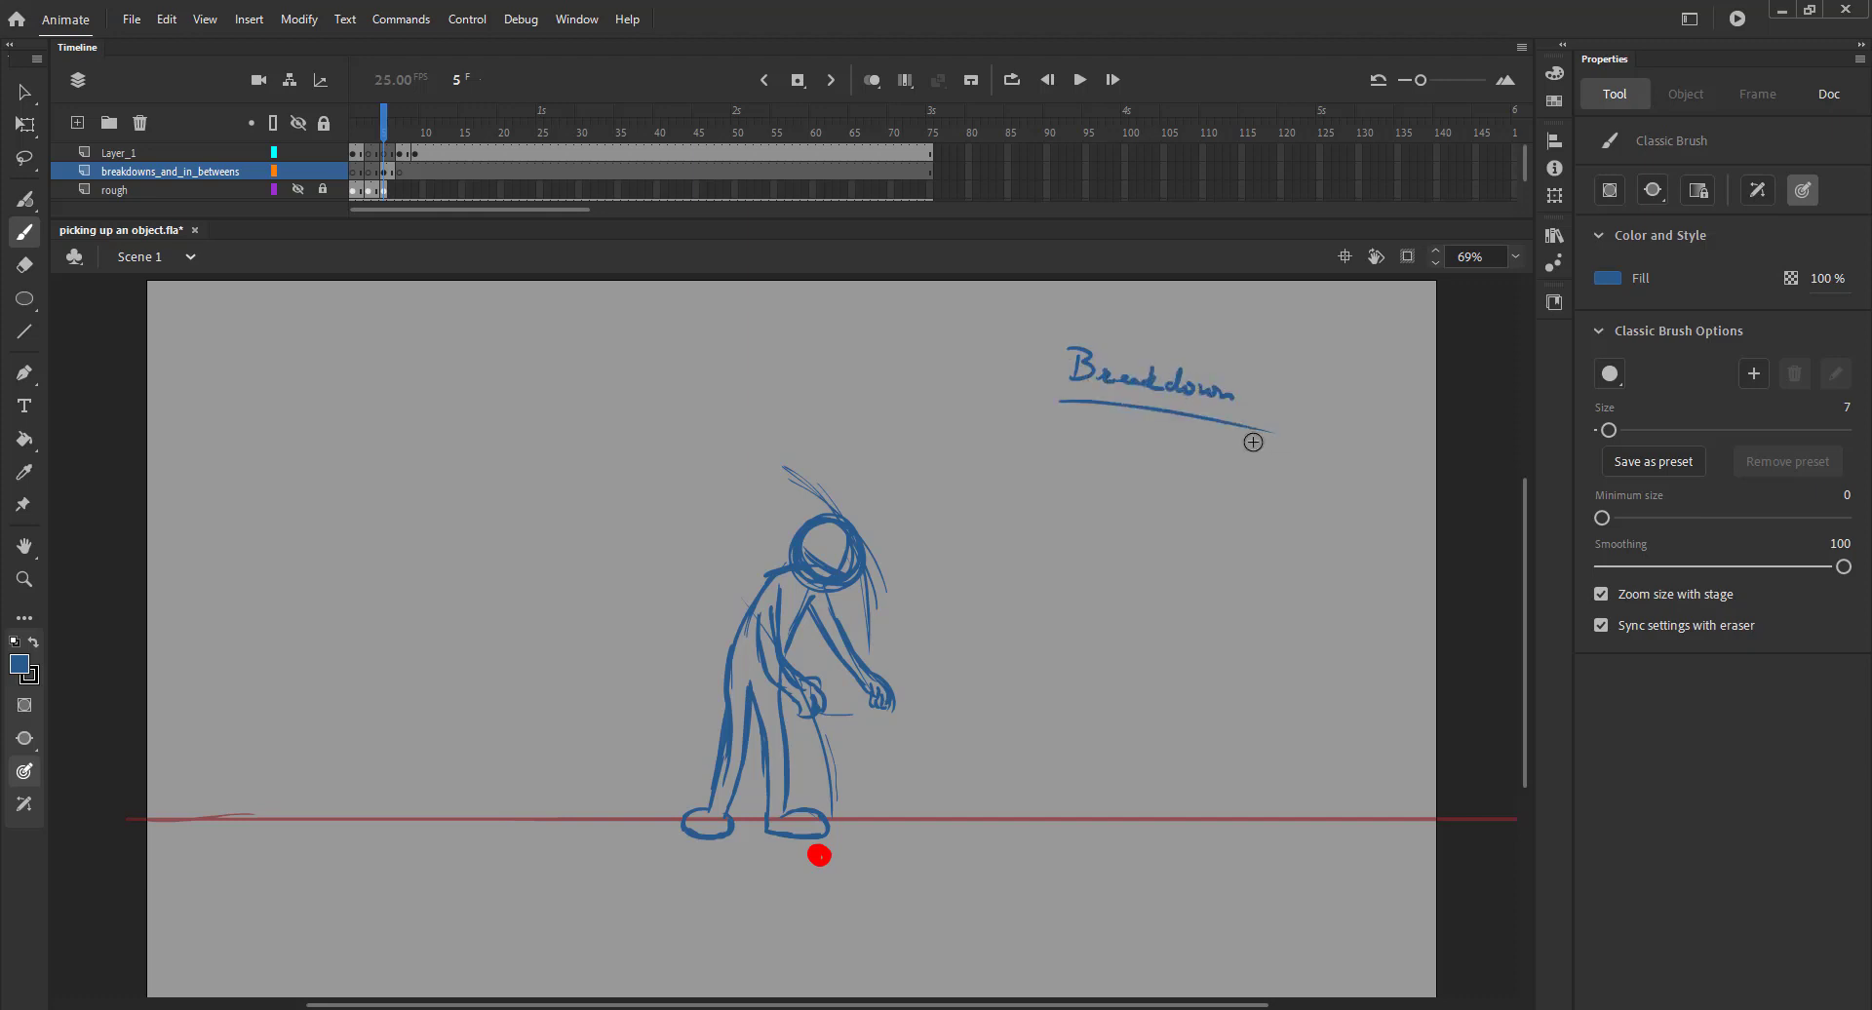
key(ctrl+s)
Sketch the in-between figure's torso and hanging arm at frame 3 with onion skinning turned on
key(z)
drag(575, 506, 1045, 858)
drag(907, 602, 940, 602)
drag(383, 134, 369, 134)
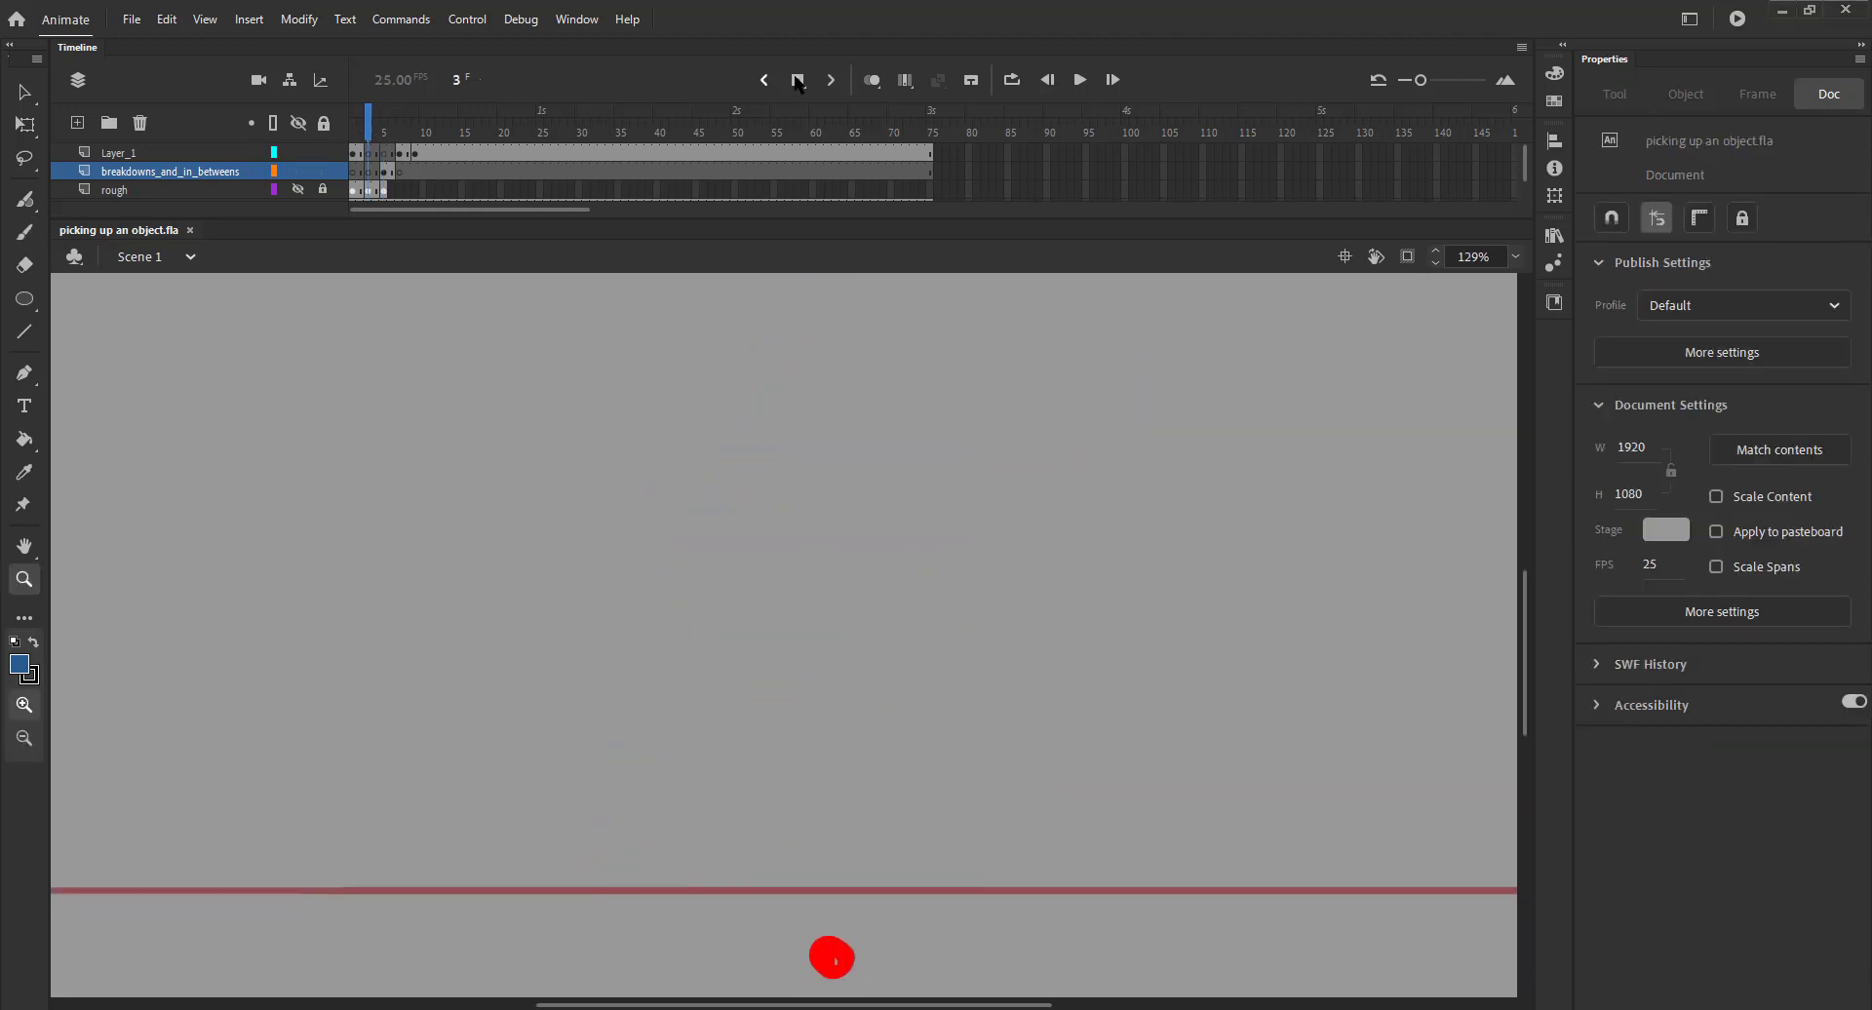
click(872, 80)
key(b)
mouse_move(740, 397)
mouse_down()
mouse_move(754, 489)
mouse_move(778, 472)
mouse_move(741, 706)
mouse_move(780, 688)
mouse_up()
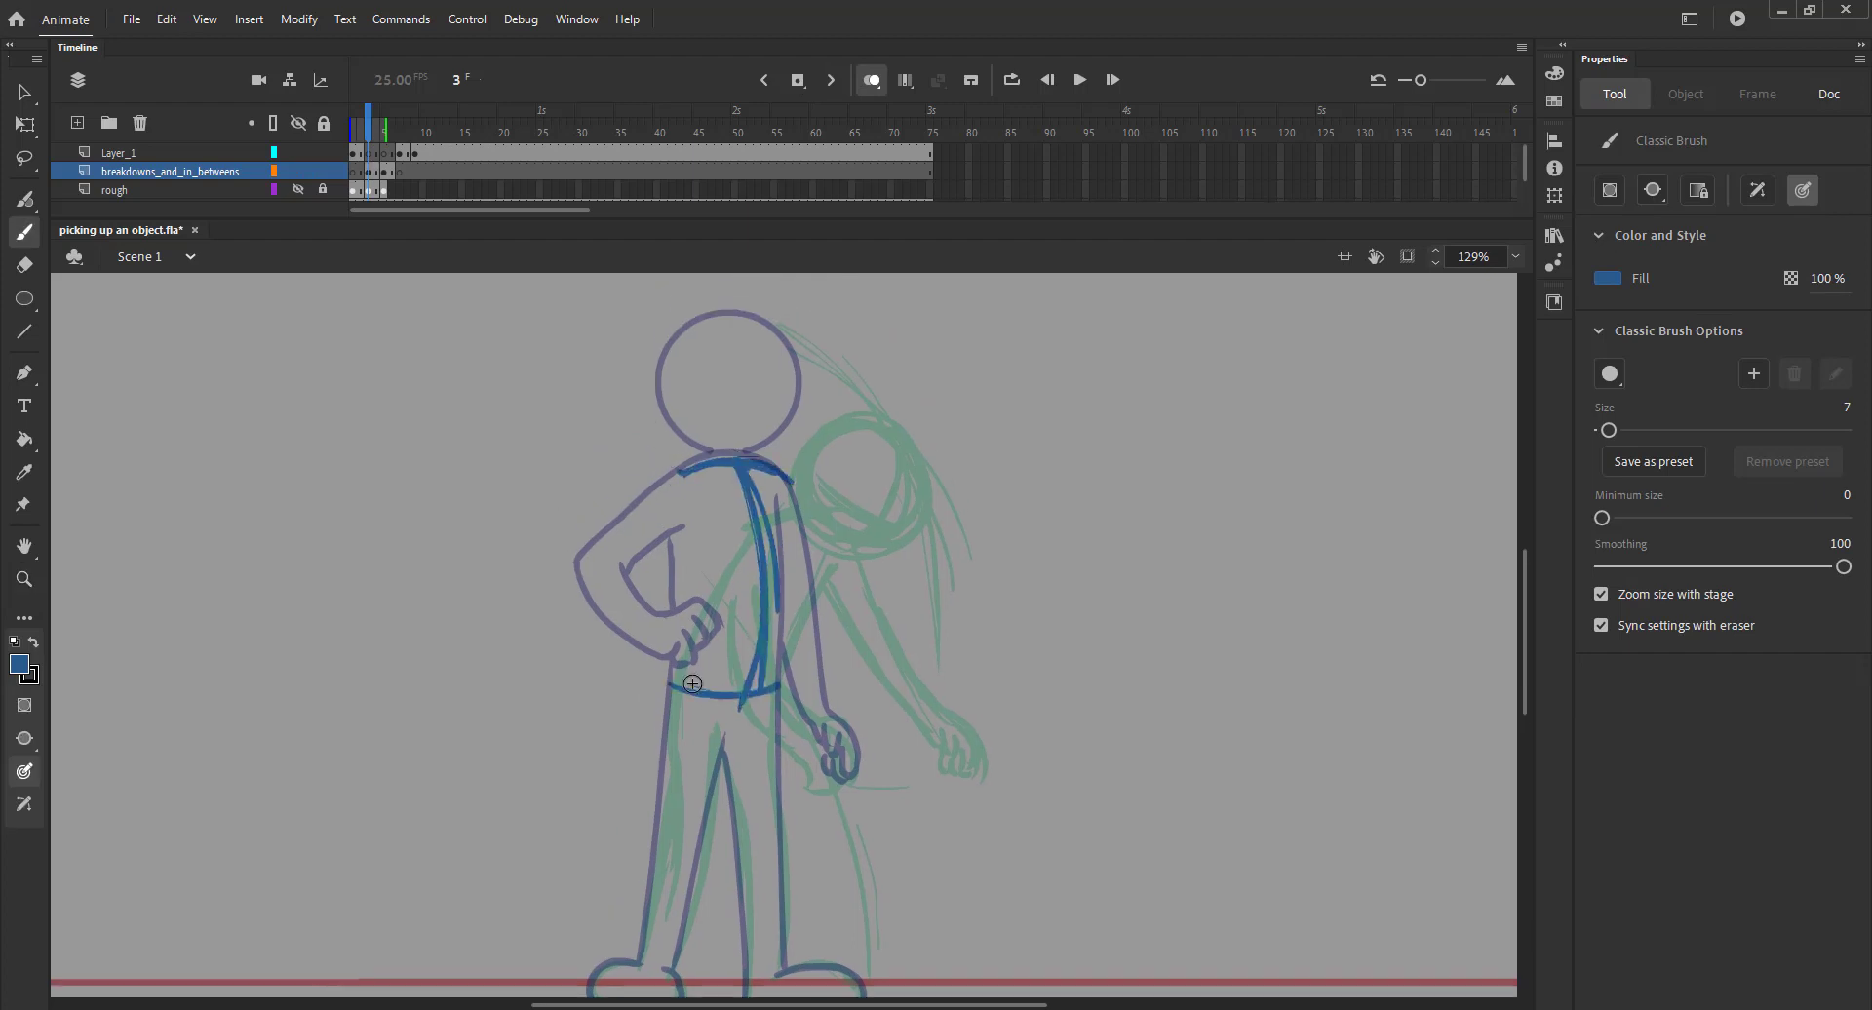
drag(673, 494, 671, 675)
mouse_move(785, 476)
mouse_down()
mouse_move(771, 688)
mouse_move(811, 593)
mouse_up()
drag(790, 488, 824, 749)
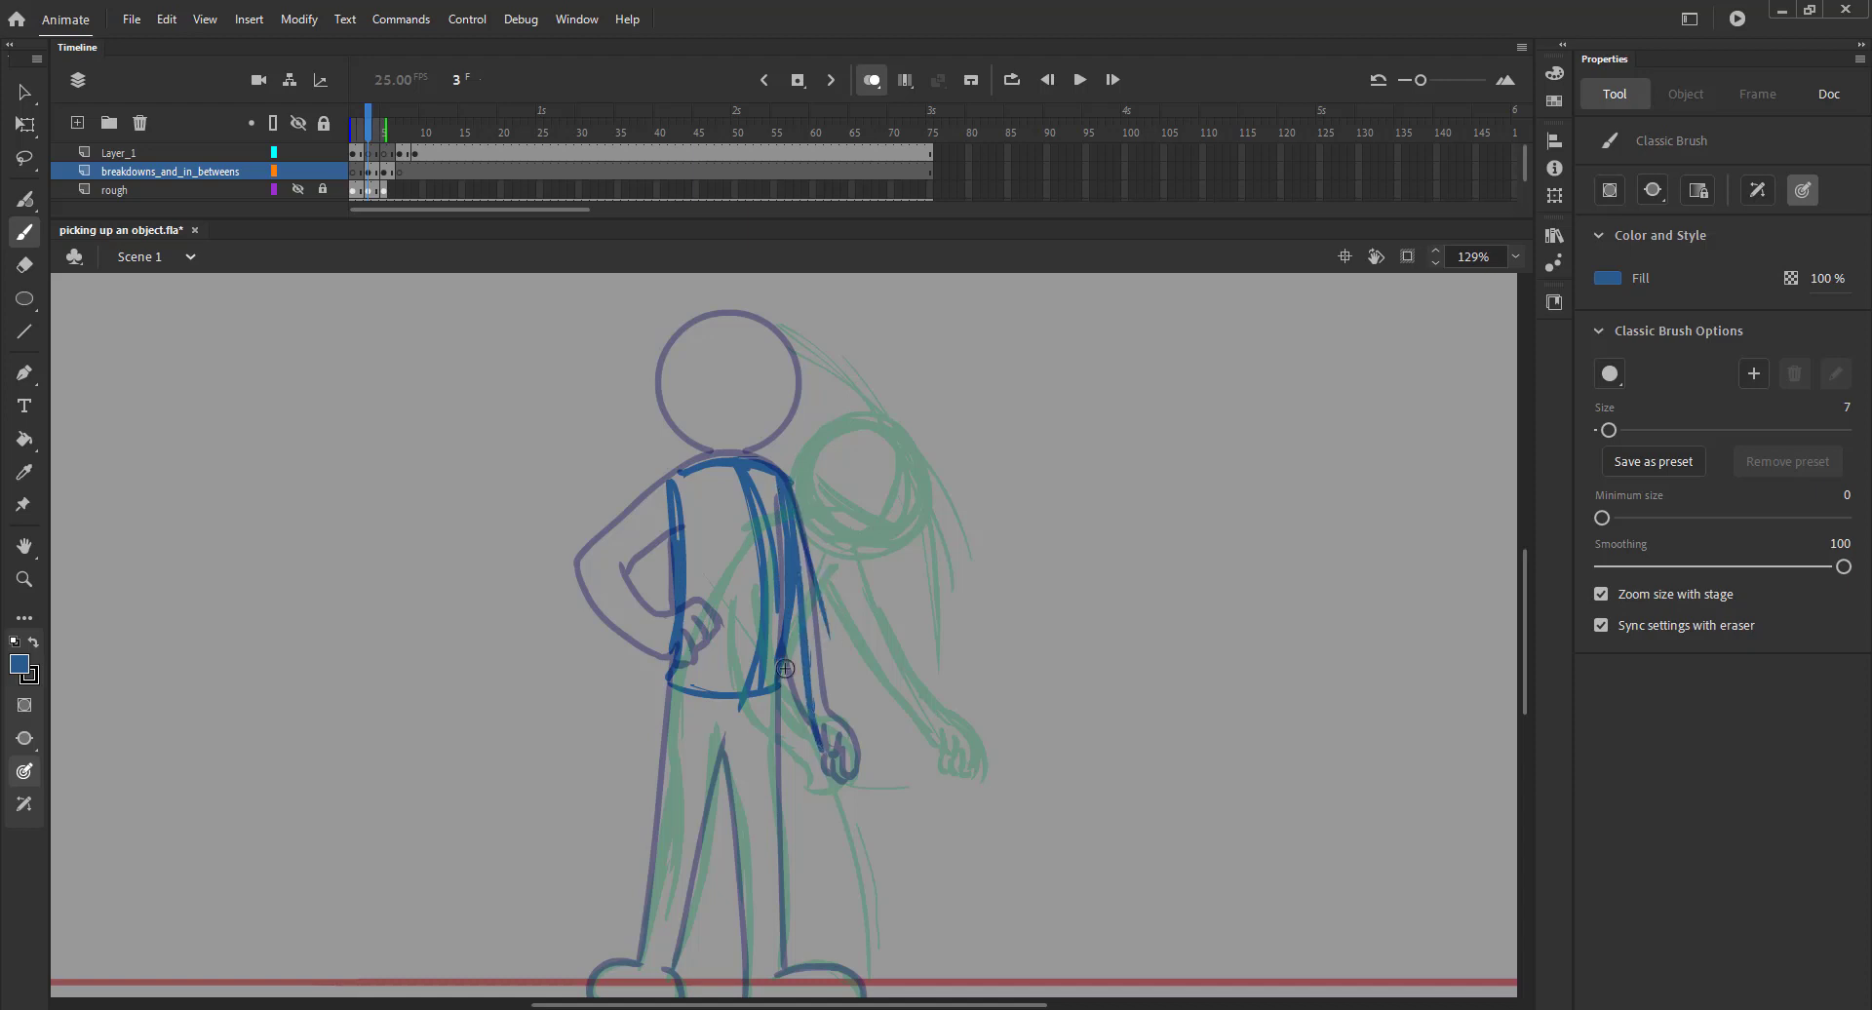
Sketch the in-between figure's head slightly lower than the standing pose's head, with curved facial guidelines
mouse_move(690, 357)
mouse_down()
mouse_move(746, 443)
mouse_move(724, 453)
mouse_move(692, 349)
mouse_up()
key(ctrl+z)
key(ctrl+z)
mouse_move(680, 422)
mouse_down()
mouse_move(715, 328)
mouse_move(755, 335)
mouse_move(776, 397)
mouse_up()
drag(765, 336, 776, 447)
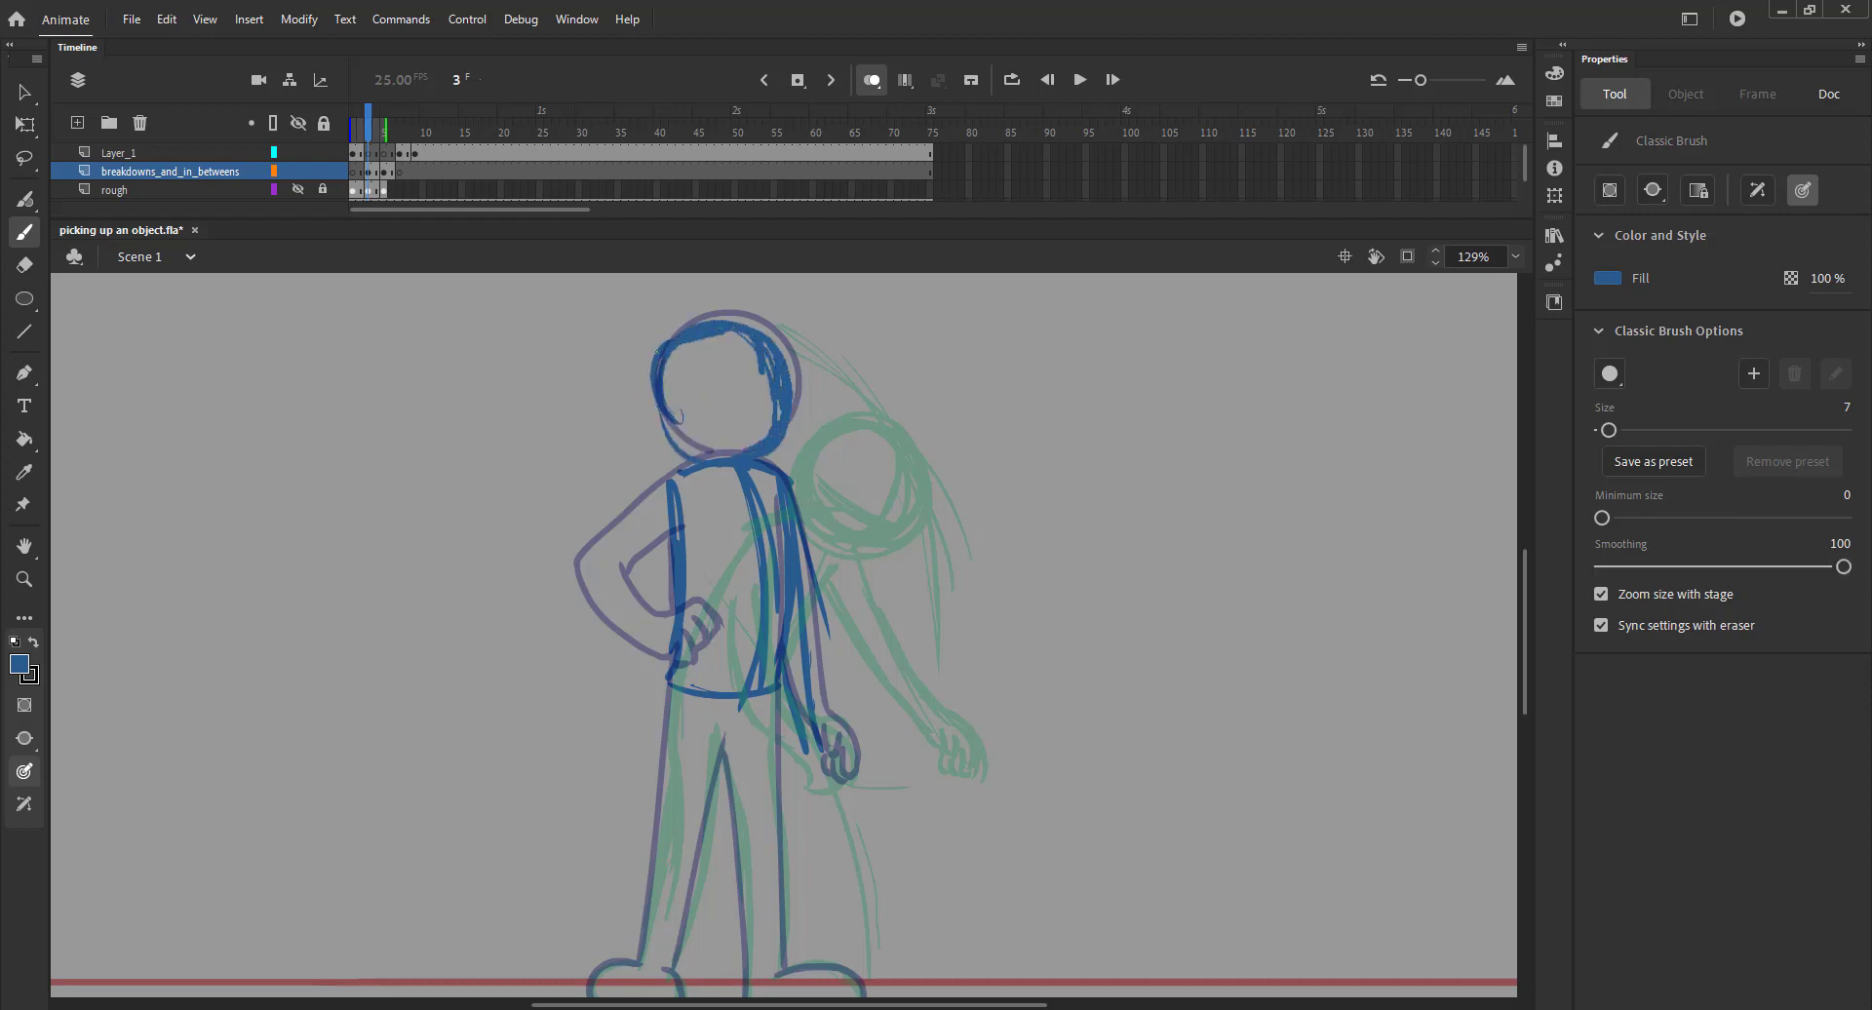
drag(673, 339, 652, 443)
drag(670, 458, 792, 400)
drag(722, 337, 746, 449)
drag(688, 392, 735, 382)
Check the in-between at frame 4 without onion skinning, and sketch its bent arm with the hand on the hip
click(871, 82)
mouse_move(367, 135)
mouse_down()
mouse_move(400, 137)
mouse_move(375, 139)
mouse_up()
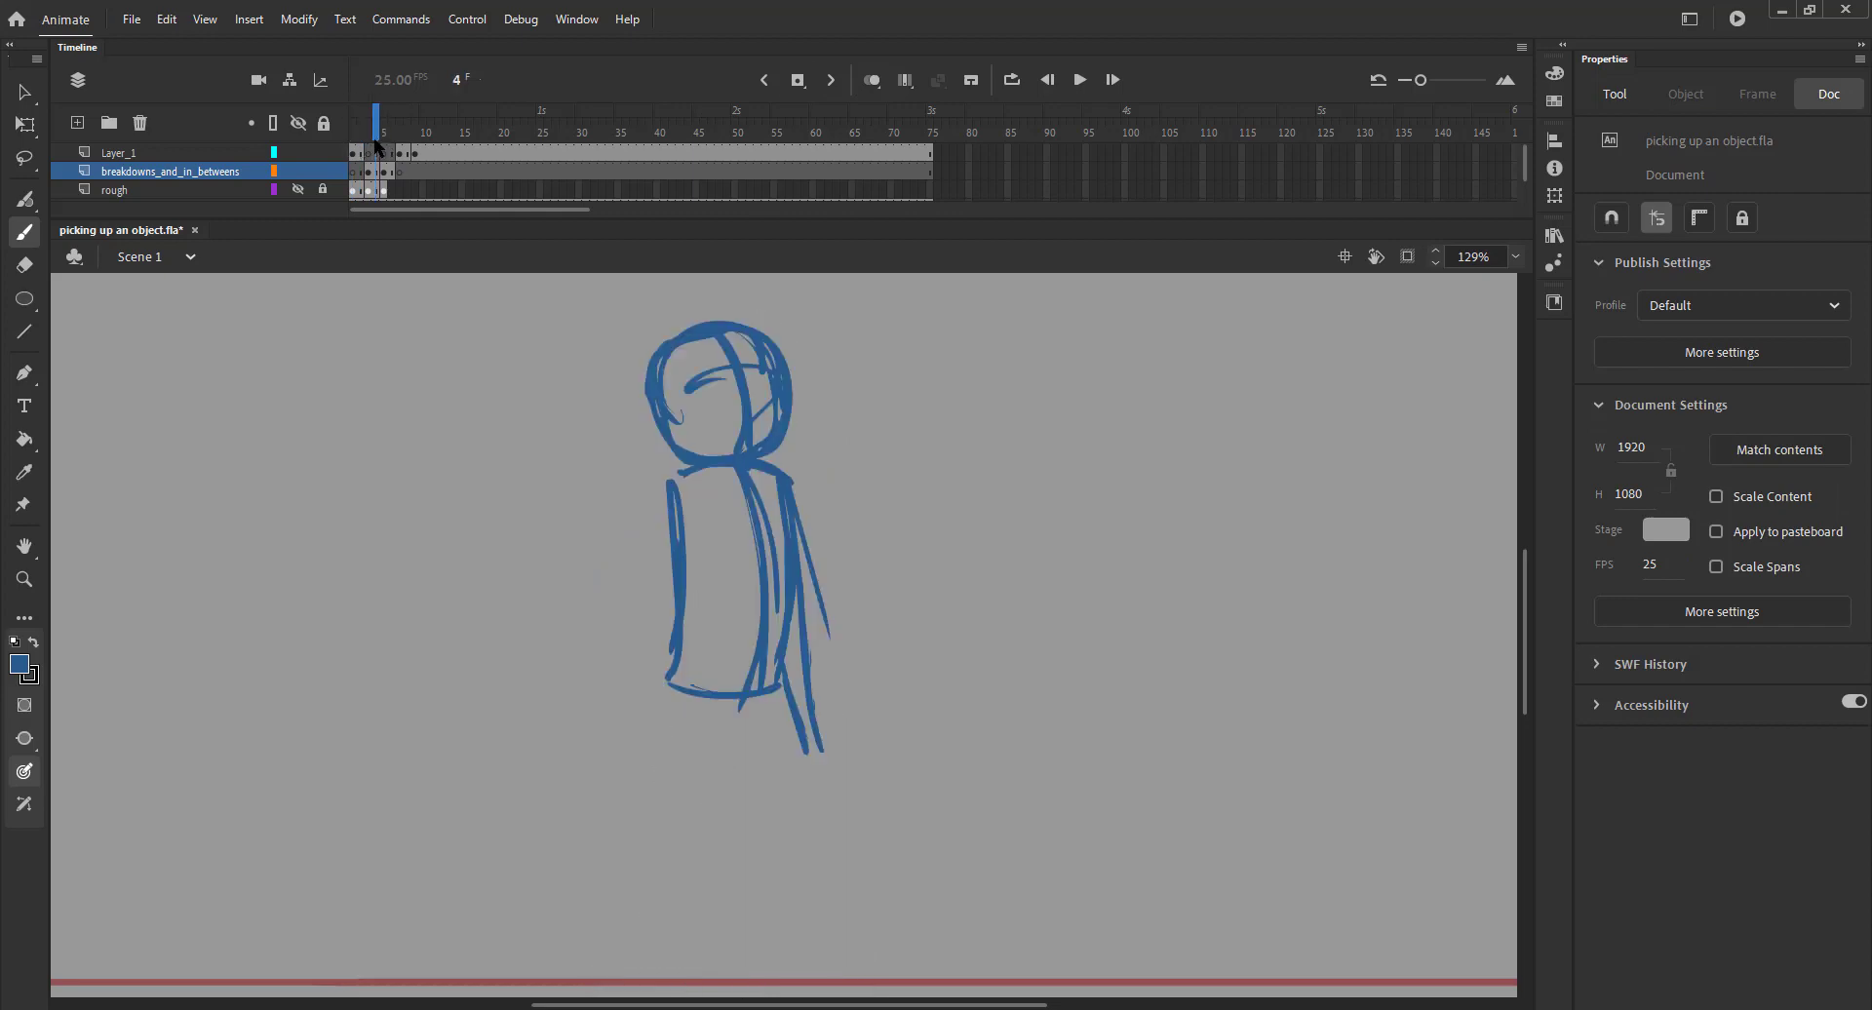
click(867, 82)
mouse_move(681, 500)
mouse_down()
mouse_move(720, 332)
mouse_move(673, 387)
mouse_up()
mouse_move(706, 313)
mouse_down()
mouse_move(641, 422)
mouse_move(702, 472)
mouse_move(684, 352)
mouse_move(703, 327)
mouse_move(625, 435)
mouse_move(678, 484)
mouse_up()
key(ctrl+z)
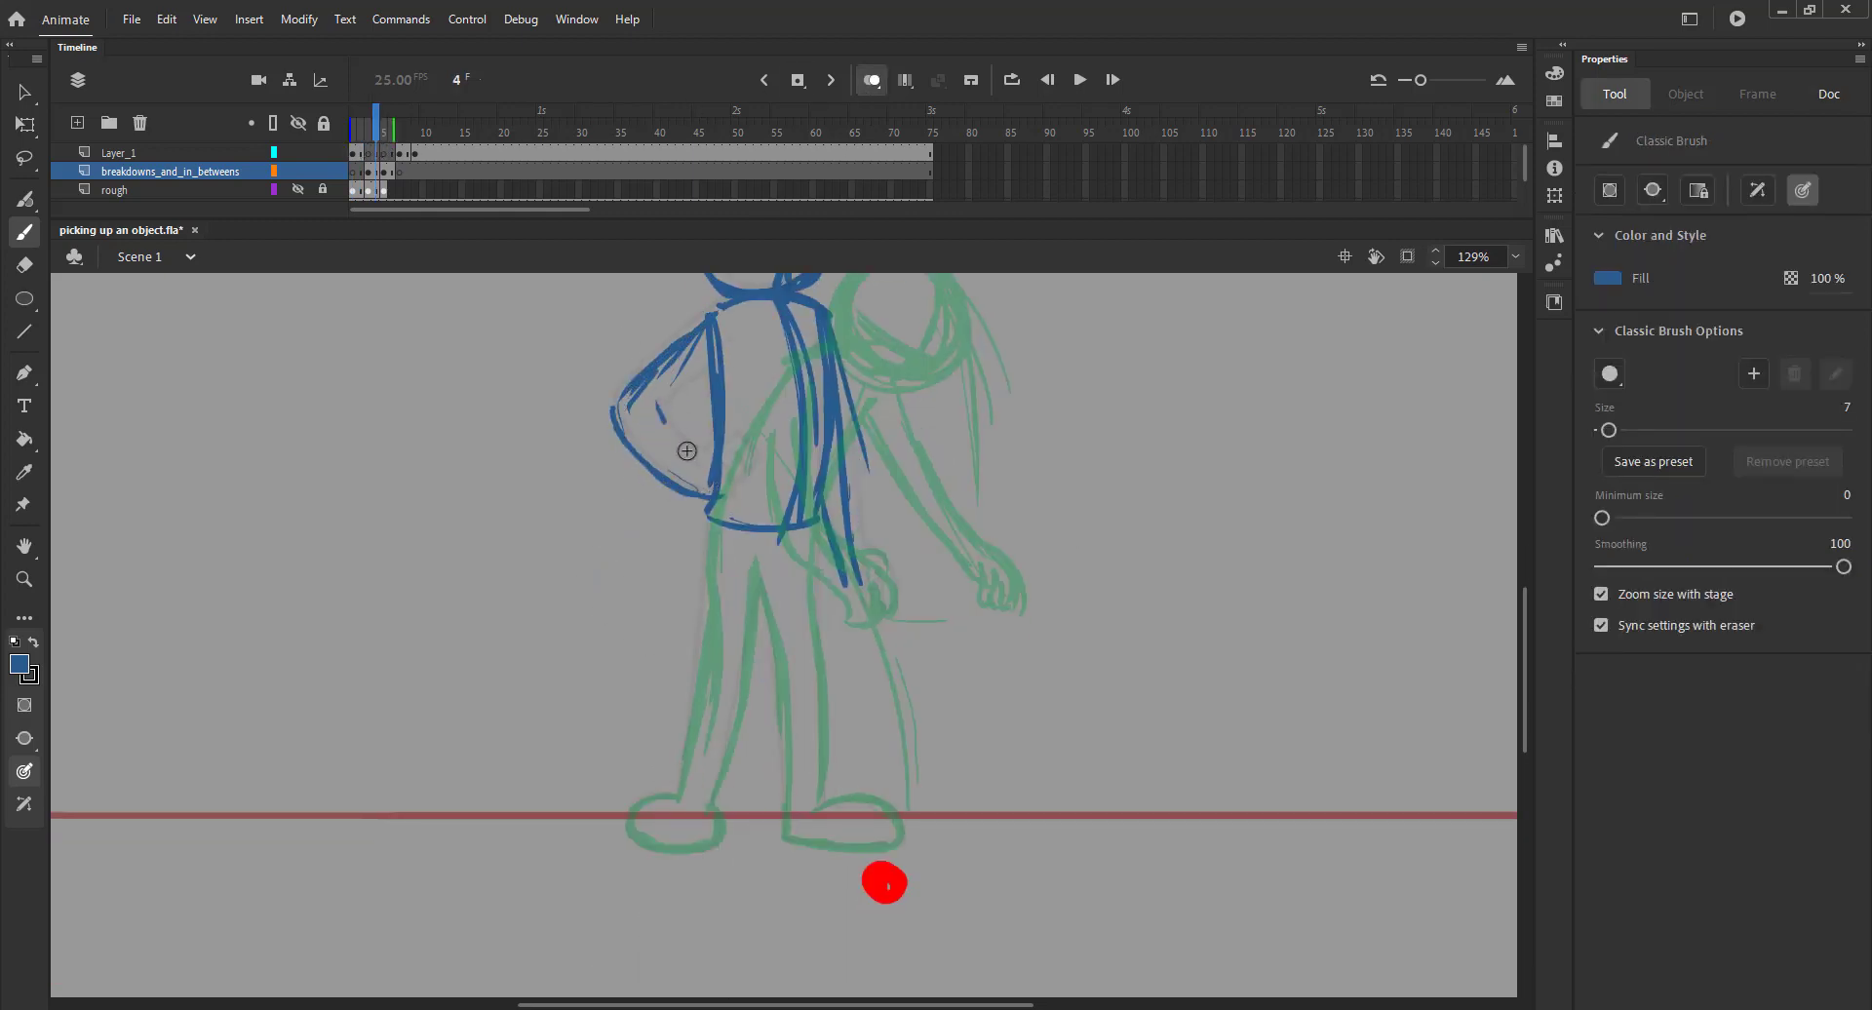
mouse_move(656, 410)
mouse_down()
mouse_move(738, 450)
mouse_move(709, 371)
mouse_up()
drag(708, 312, 609, 429)
drag(704, 470, 702, 673)
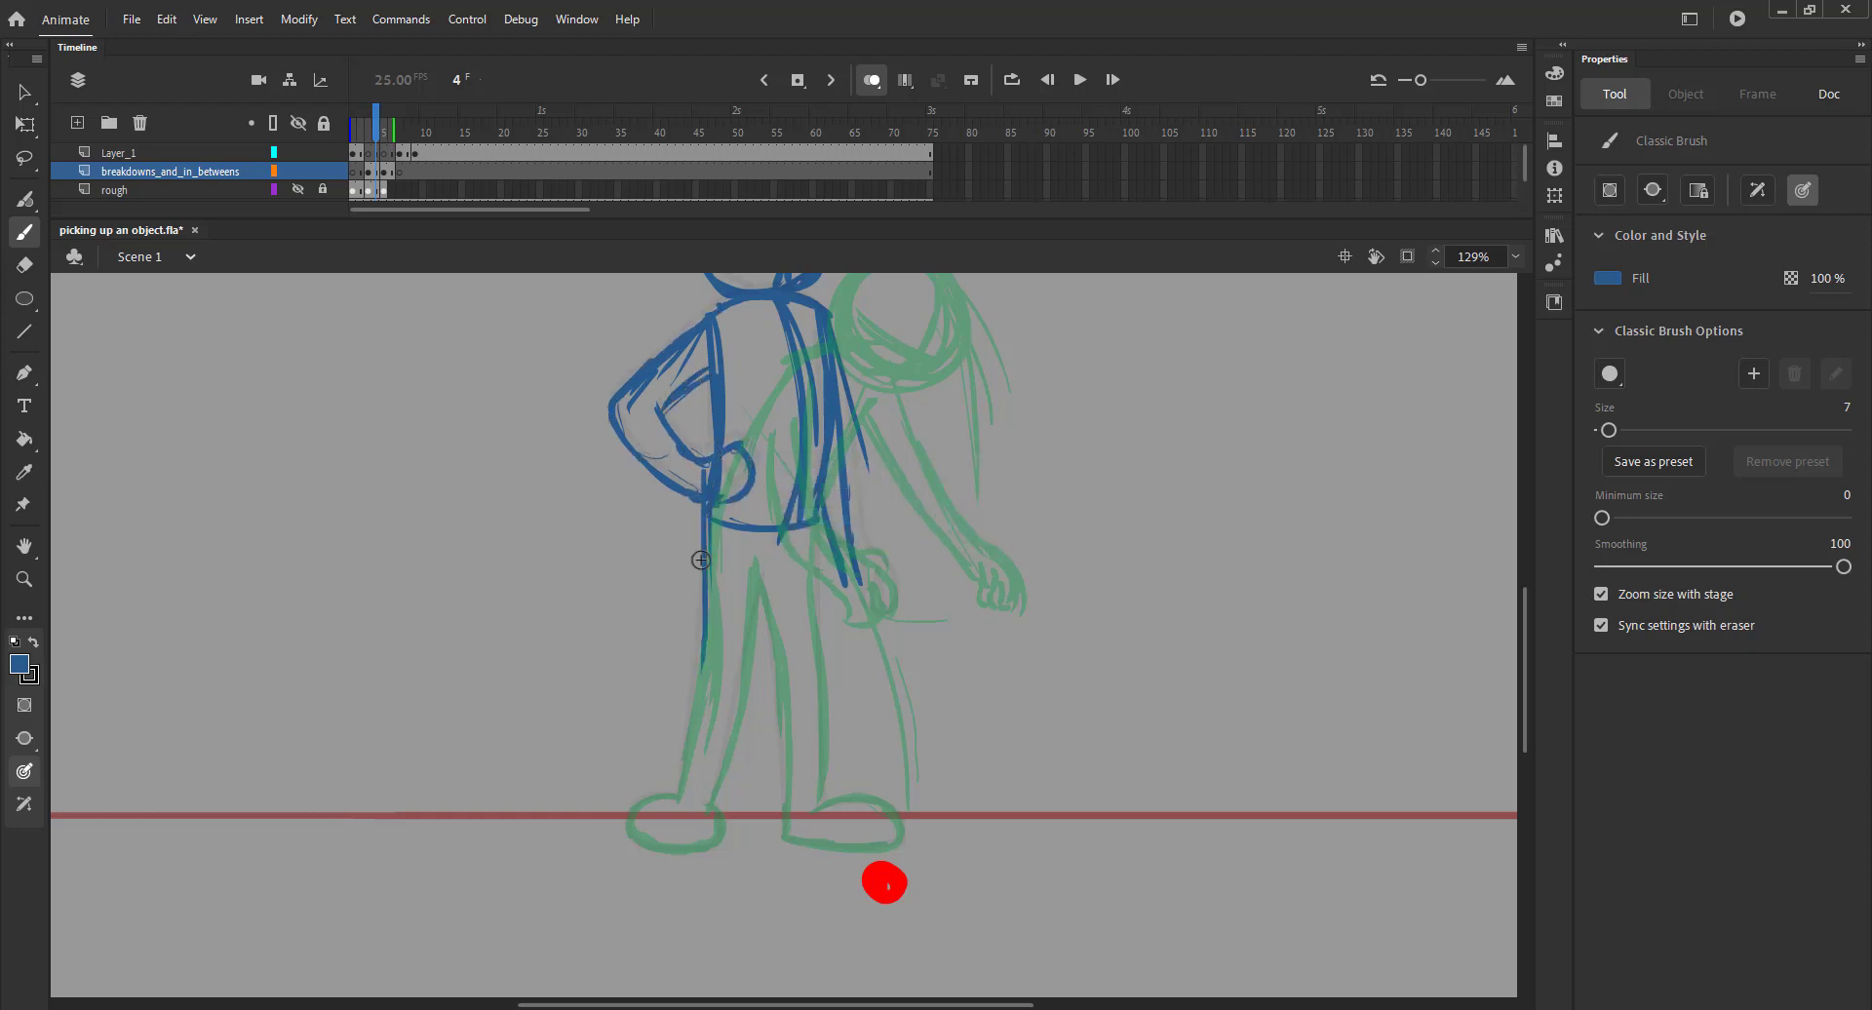
Sketch both legs and feet of the in-between figure over the breakdown's legs, redoing the rear leg's outer line
key(ctrl+z)
drag(710, 517, 685, 810)
key(ctrl+z)
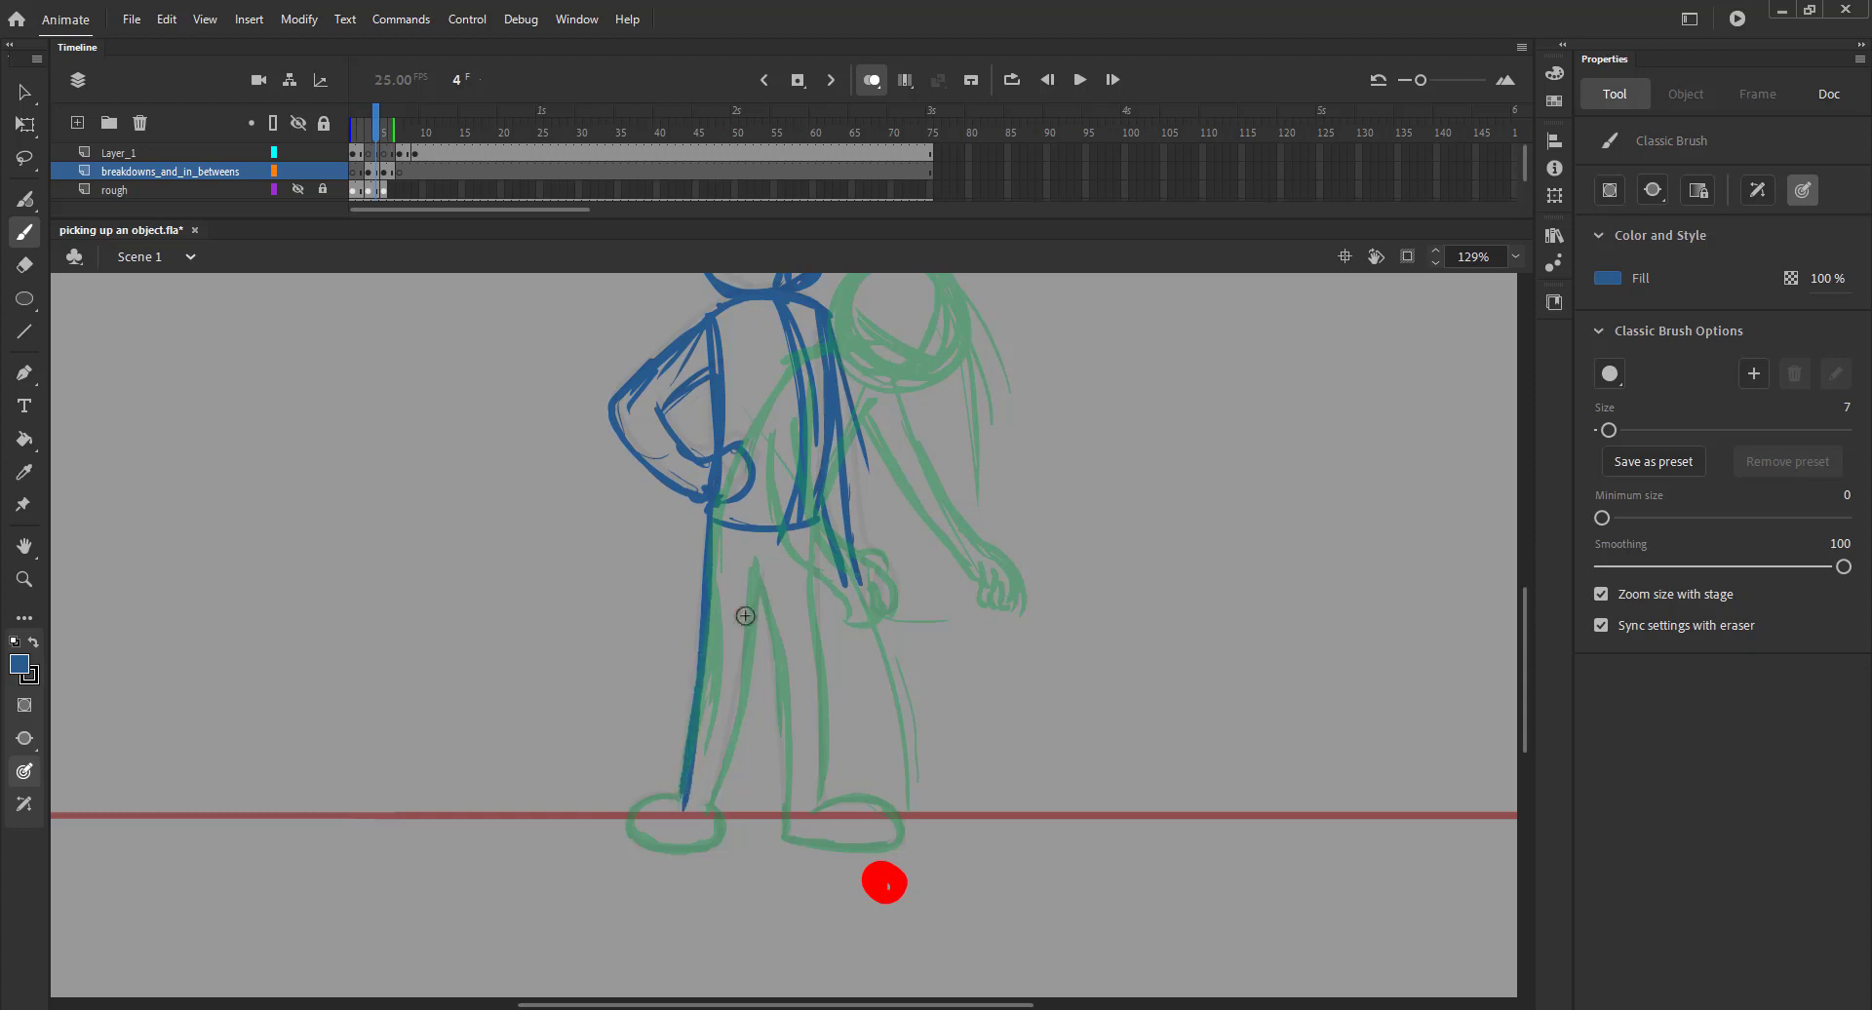
mouse_move(761, 559)
mouse_down()
mouse_move(712, 806)
mouse_move(634, 821)
mouse_move(707, 807)
mouse_up()
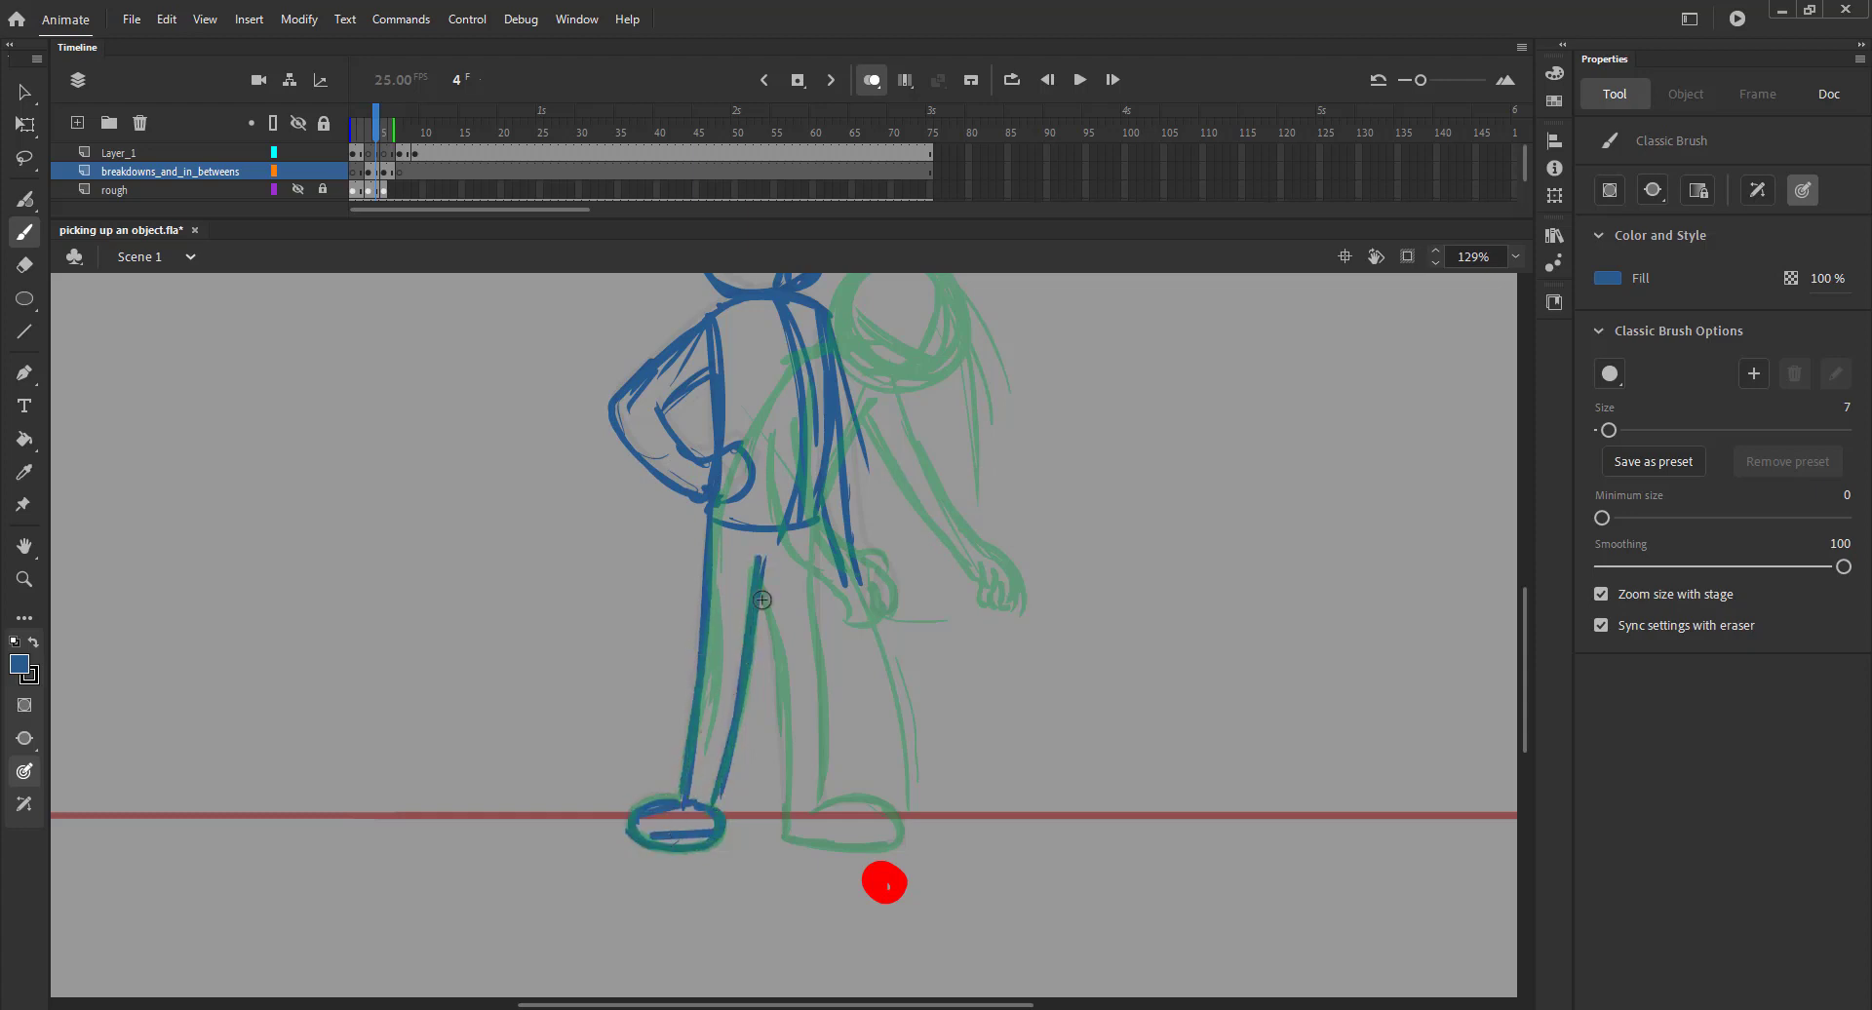
drag(760, 560, 785, 763)
drag(780, 682, 788, 837)
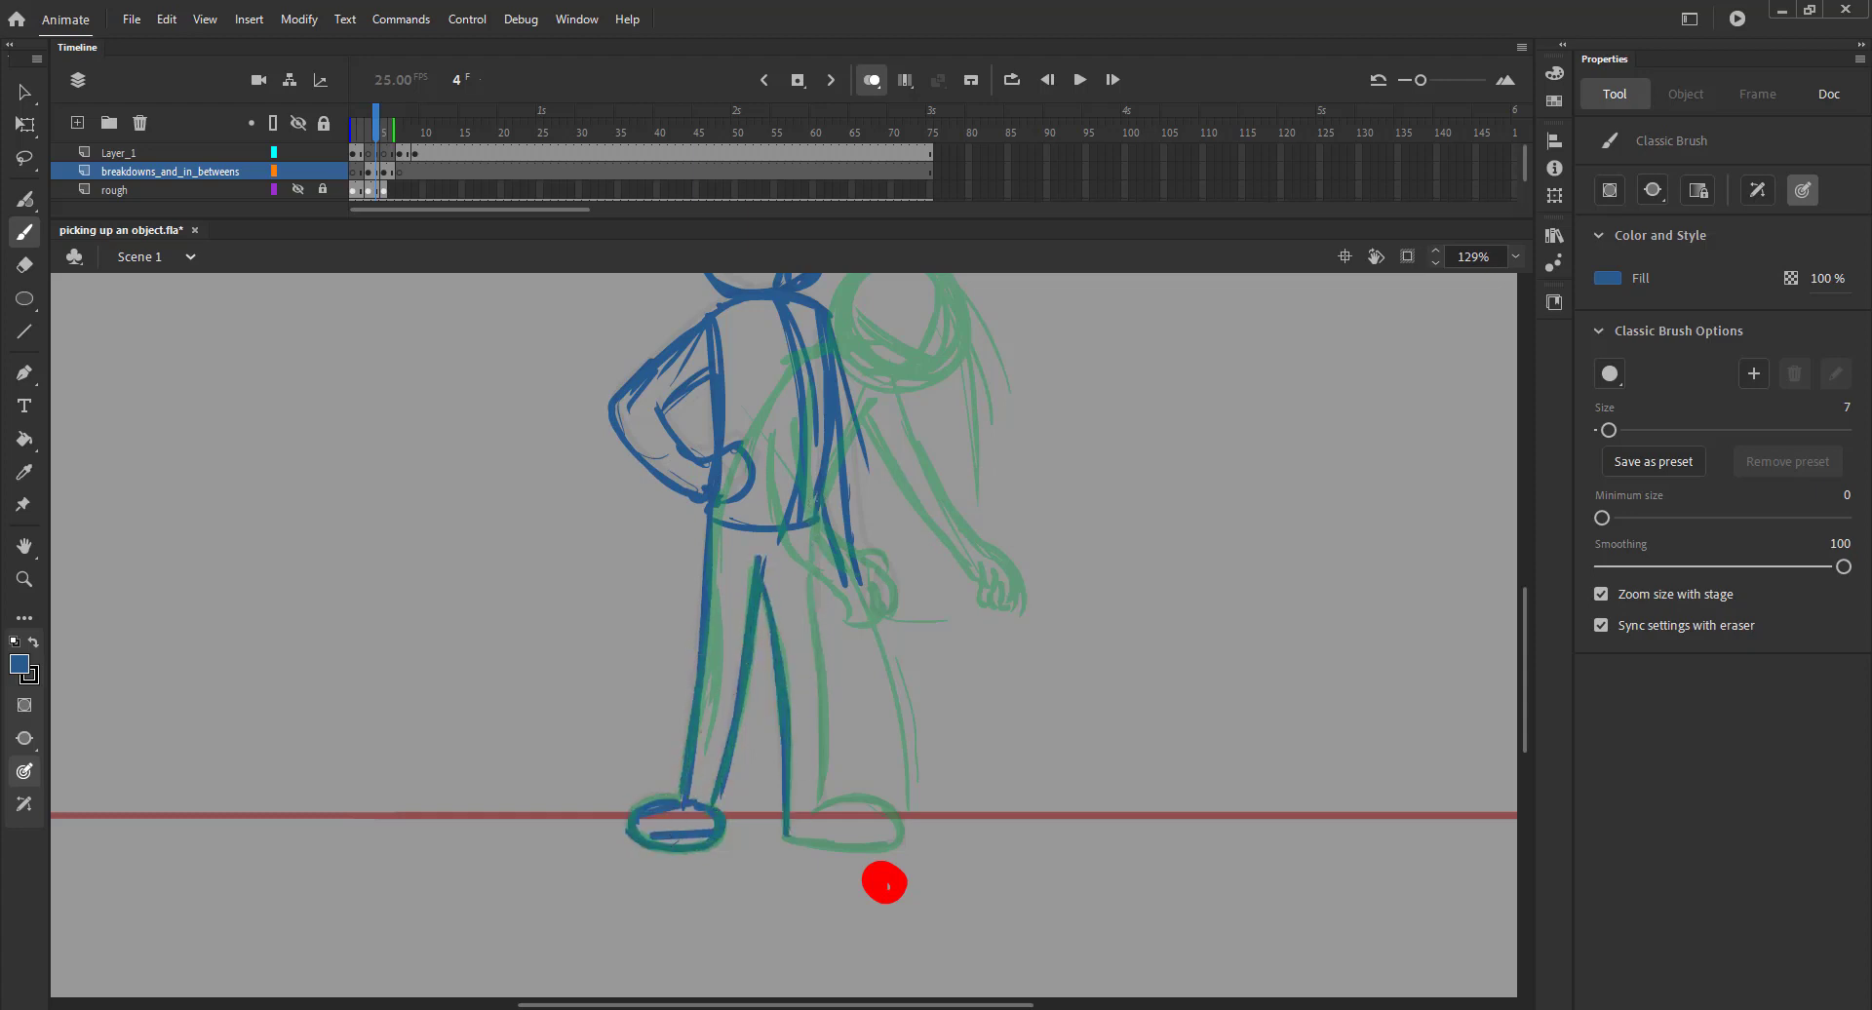
mouse_move(809, 490)
mouse_down()
mouse_move(828, 780)
mouse_move(801, 815)
mouse_move(838, 801)
mouse_move(786, 837)
mouse_up()
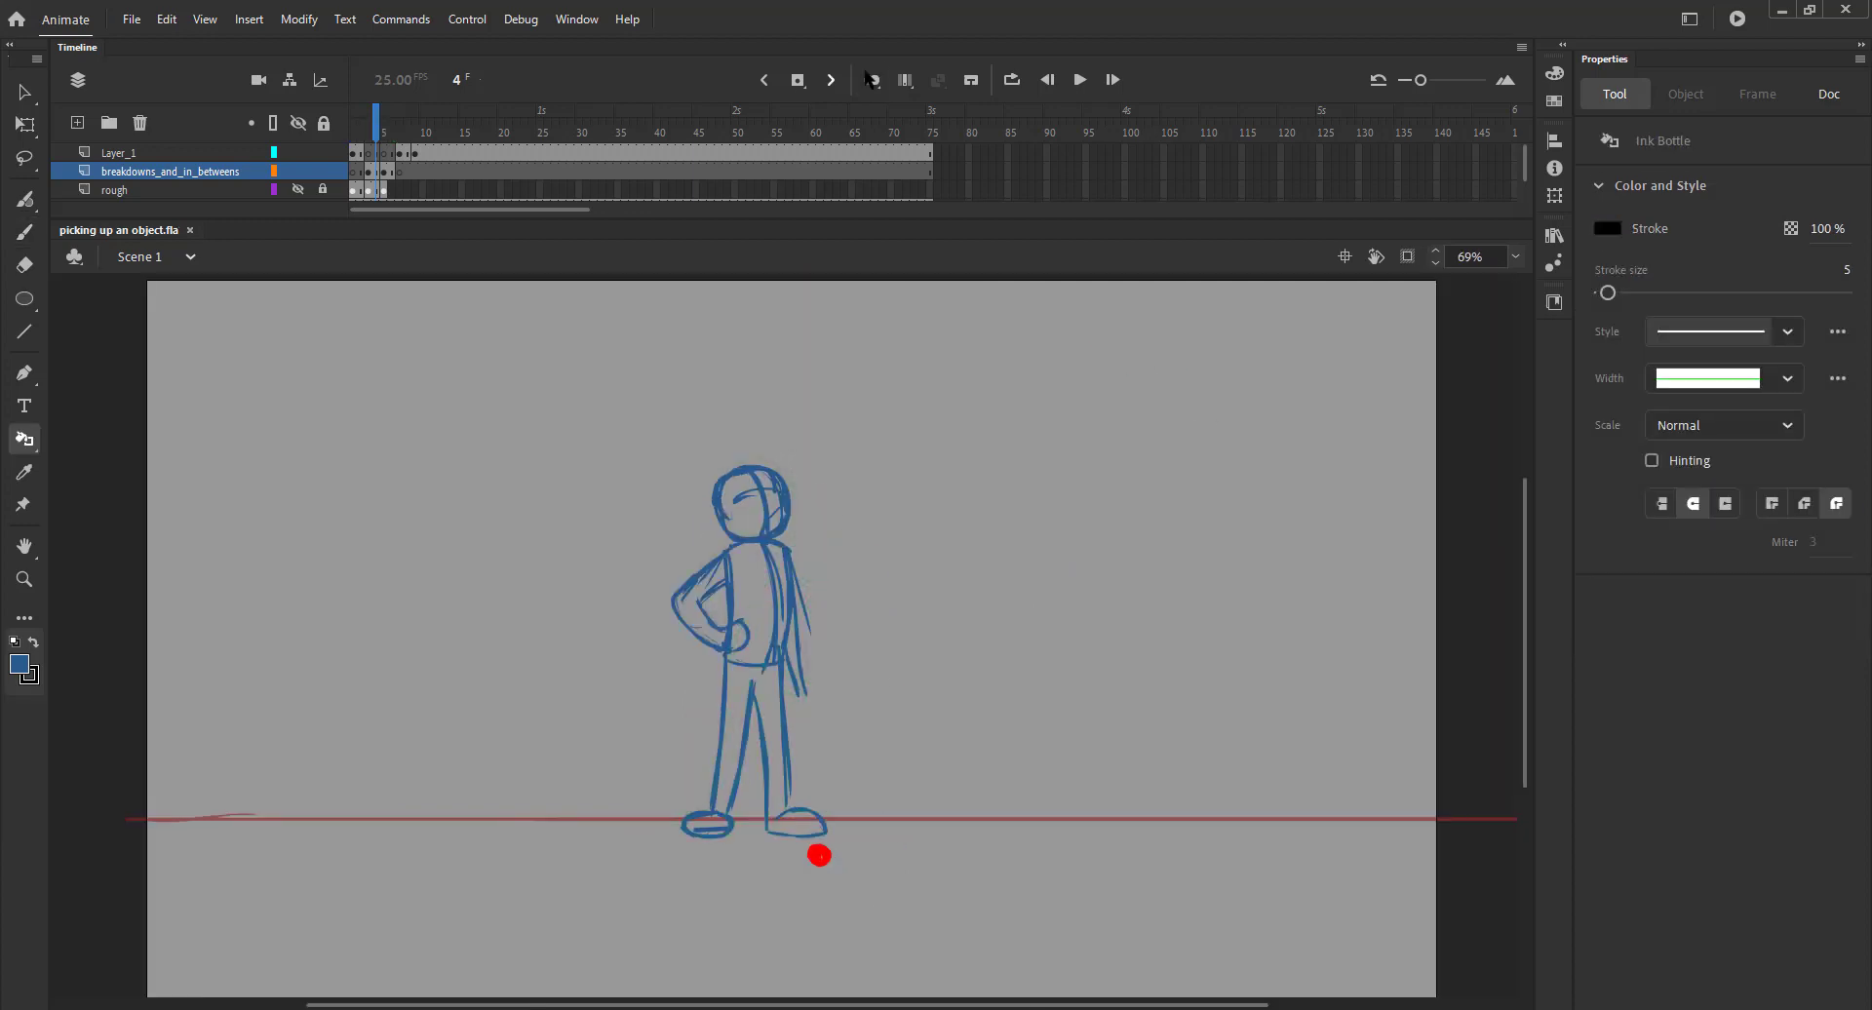
Push the standing pose that holds the object back to frame 11 on Layer_1, and turn on onion skinning at frame 9
drag(343, 137, 414, 172)
click(412, 152)
key(Delete)
click(872, 80)
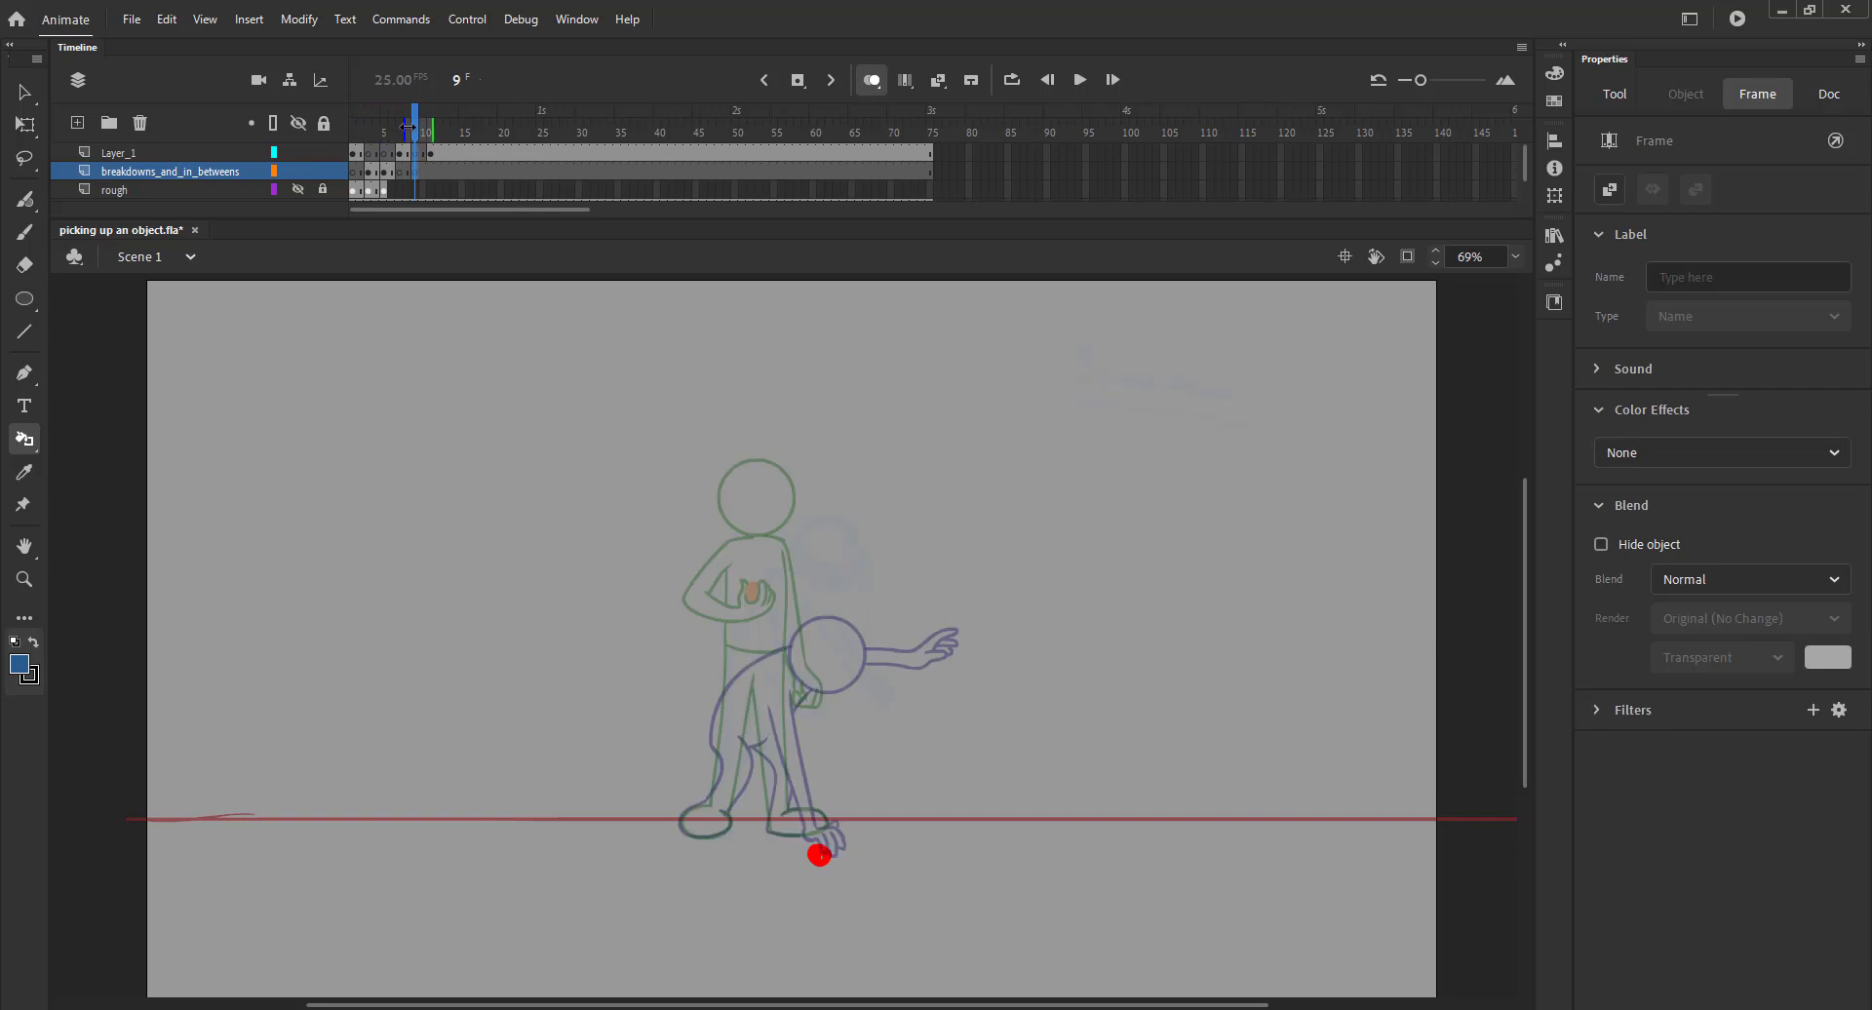
Save the file and sketch the head's motion arc between the bending pose and the final standing pose at frame 9
key(ctrl+s)
key(z)
drag(622, 460, 941, 851)
mouse_move(704, 210)
mouse_down()
mouse_move(734, 217)
mouse_move(731, 200)
mouse_up()
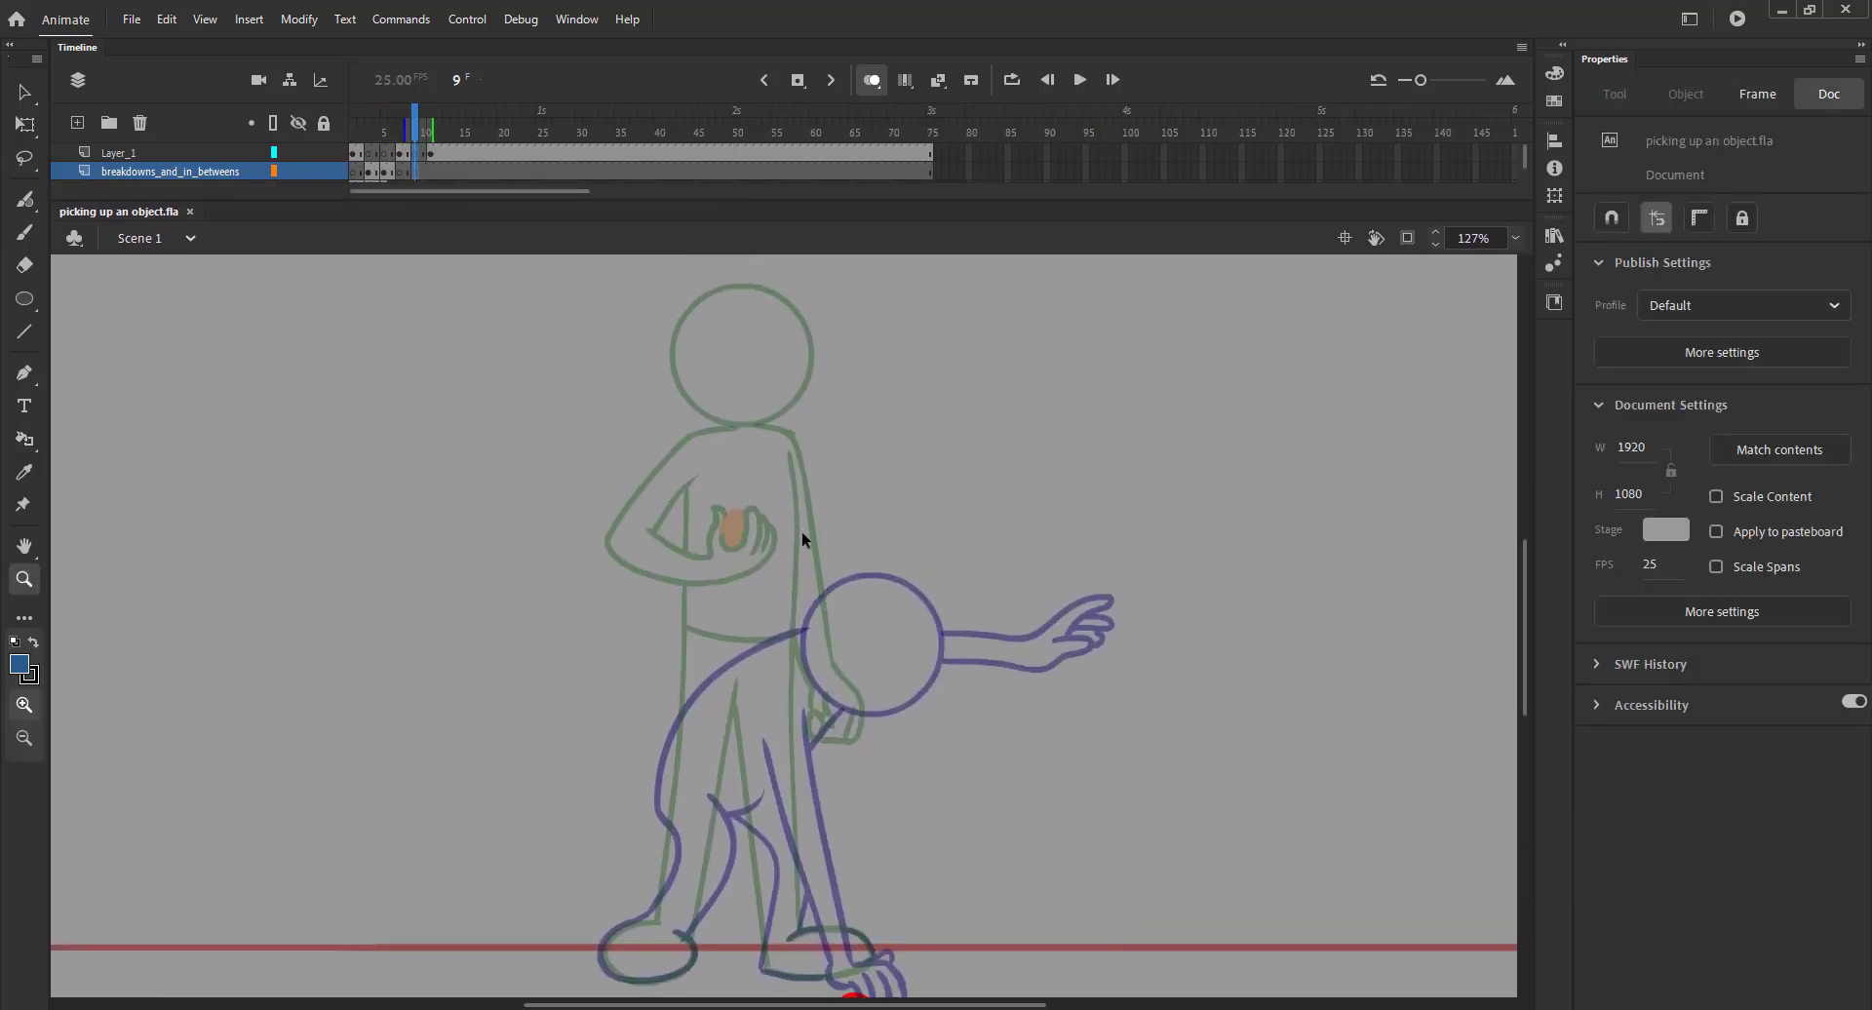
alt+click(804, 535)
drag(502, 493, 1077, 858)
key(b)
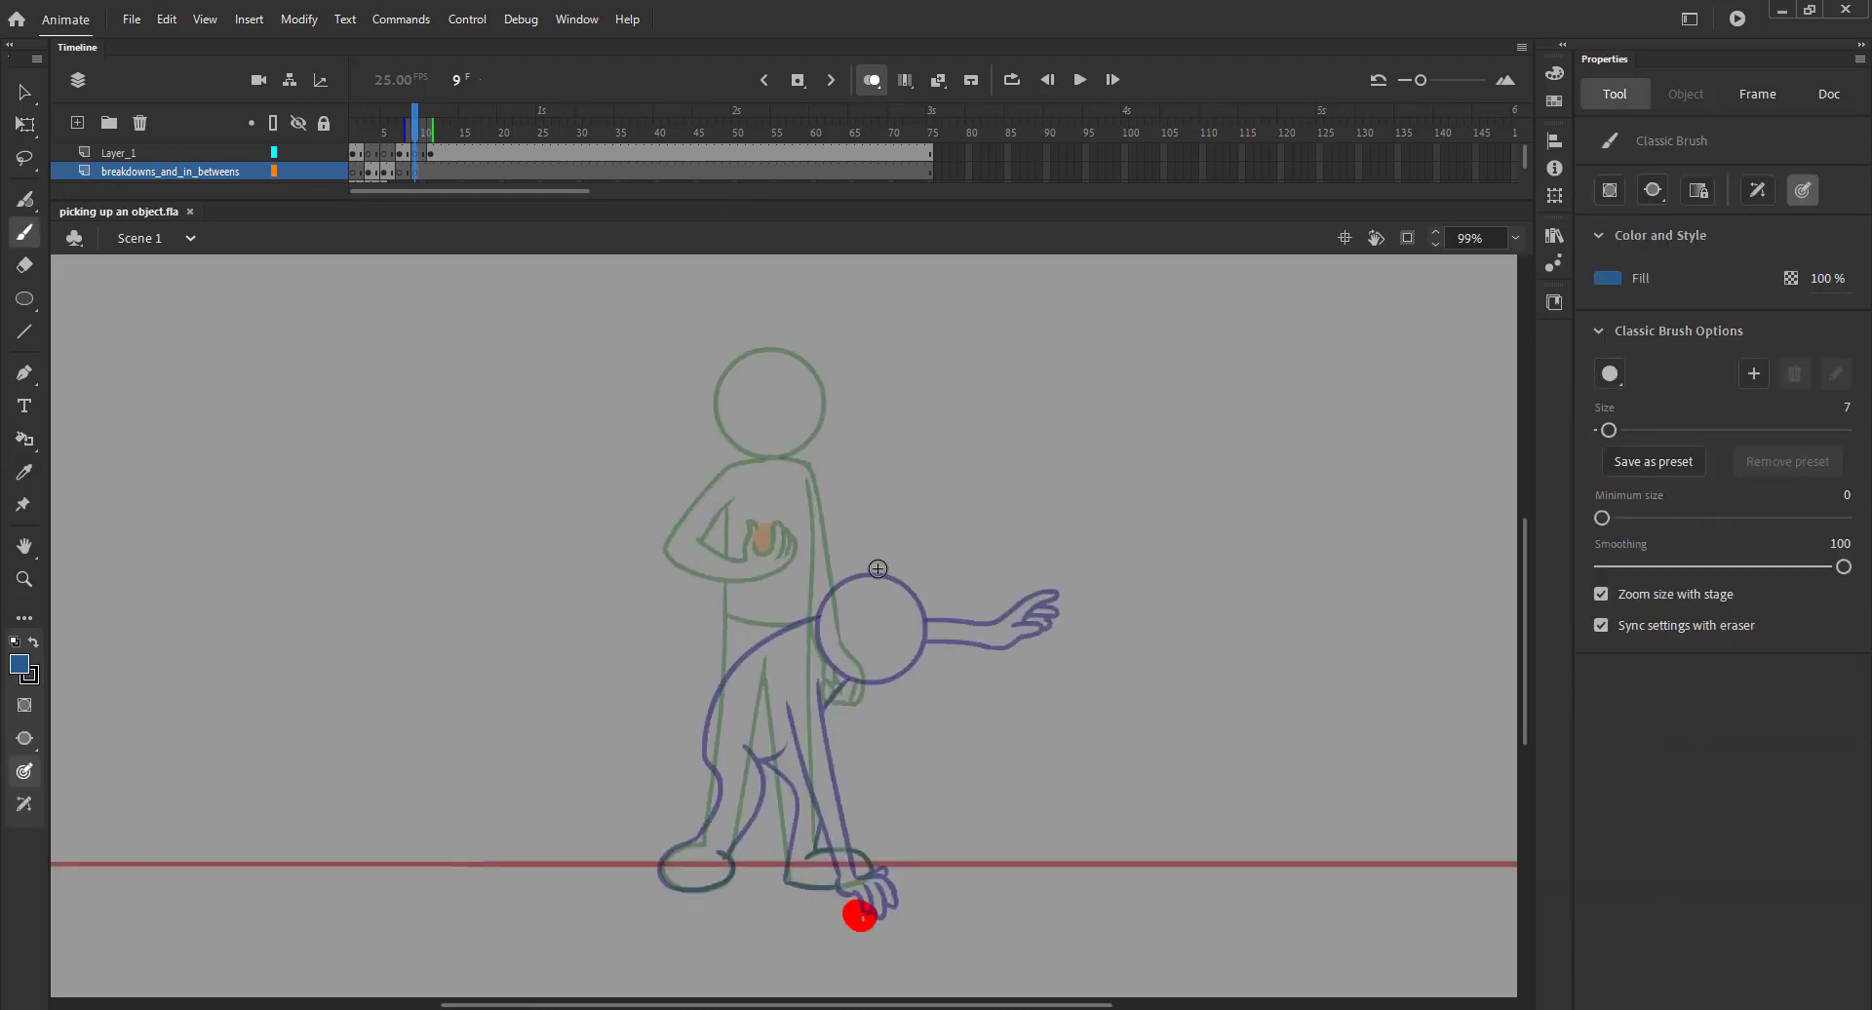
drag(773, 376, 912, 629)
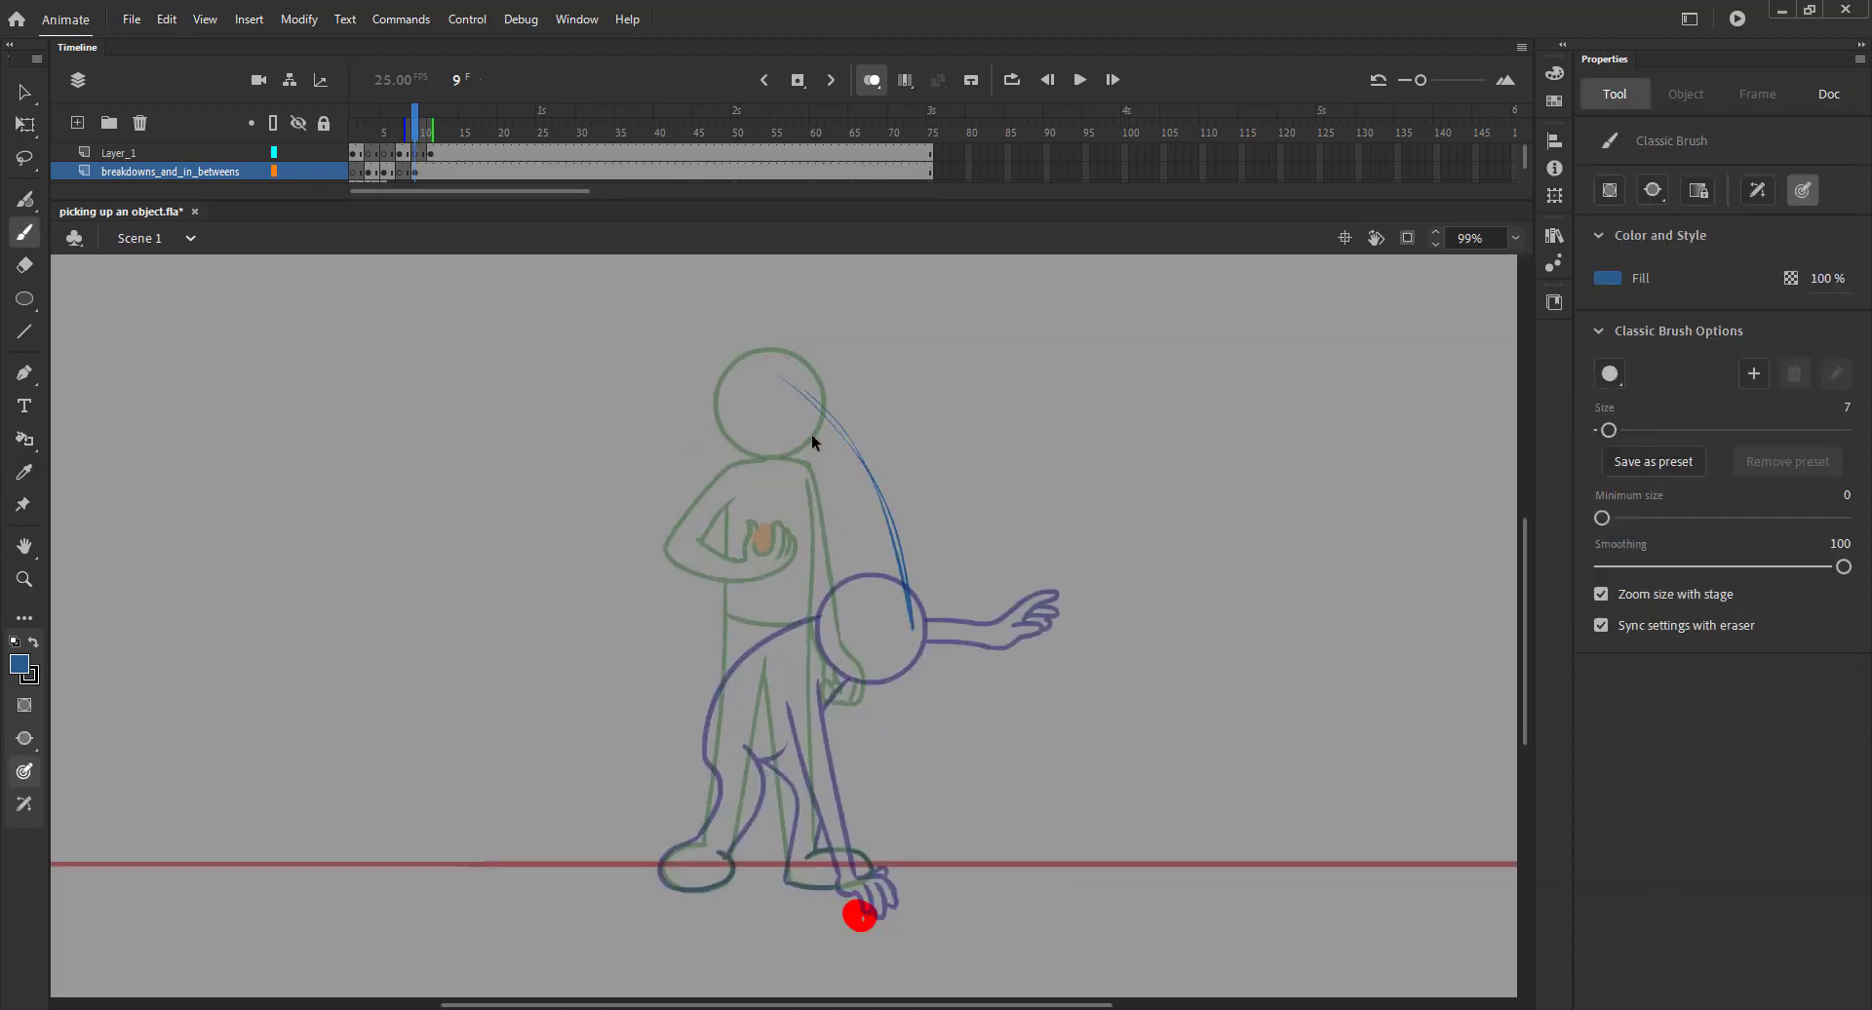
Undo the last arc stroke at frame 9 and sketch the head's arc bowing toward the character's back, with the breakdown's head along it
key(ctrl+z)
drag(704, 411, 782, 616)
drag(706, 421, 839, 658)
drag(720, 519, 859, 672)
mouse_move(700, 375)
mouse_down()
mouse_move(704, 484)
mouse_move(706, 454)
mouse_up()
mouse_move(806, 497)
mouse_down()
mouse_move(747, 559)
mouse_move(806, 483)
mouse_up()
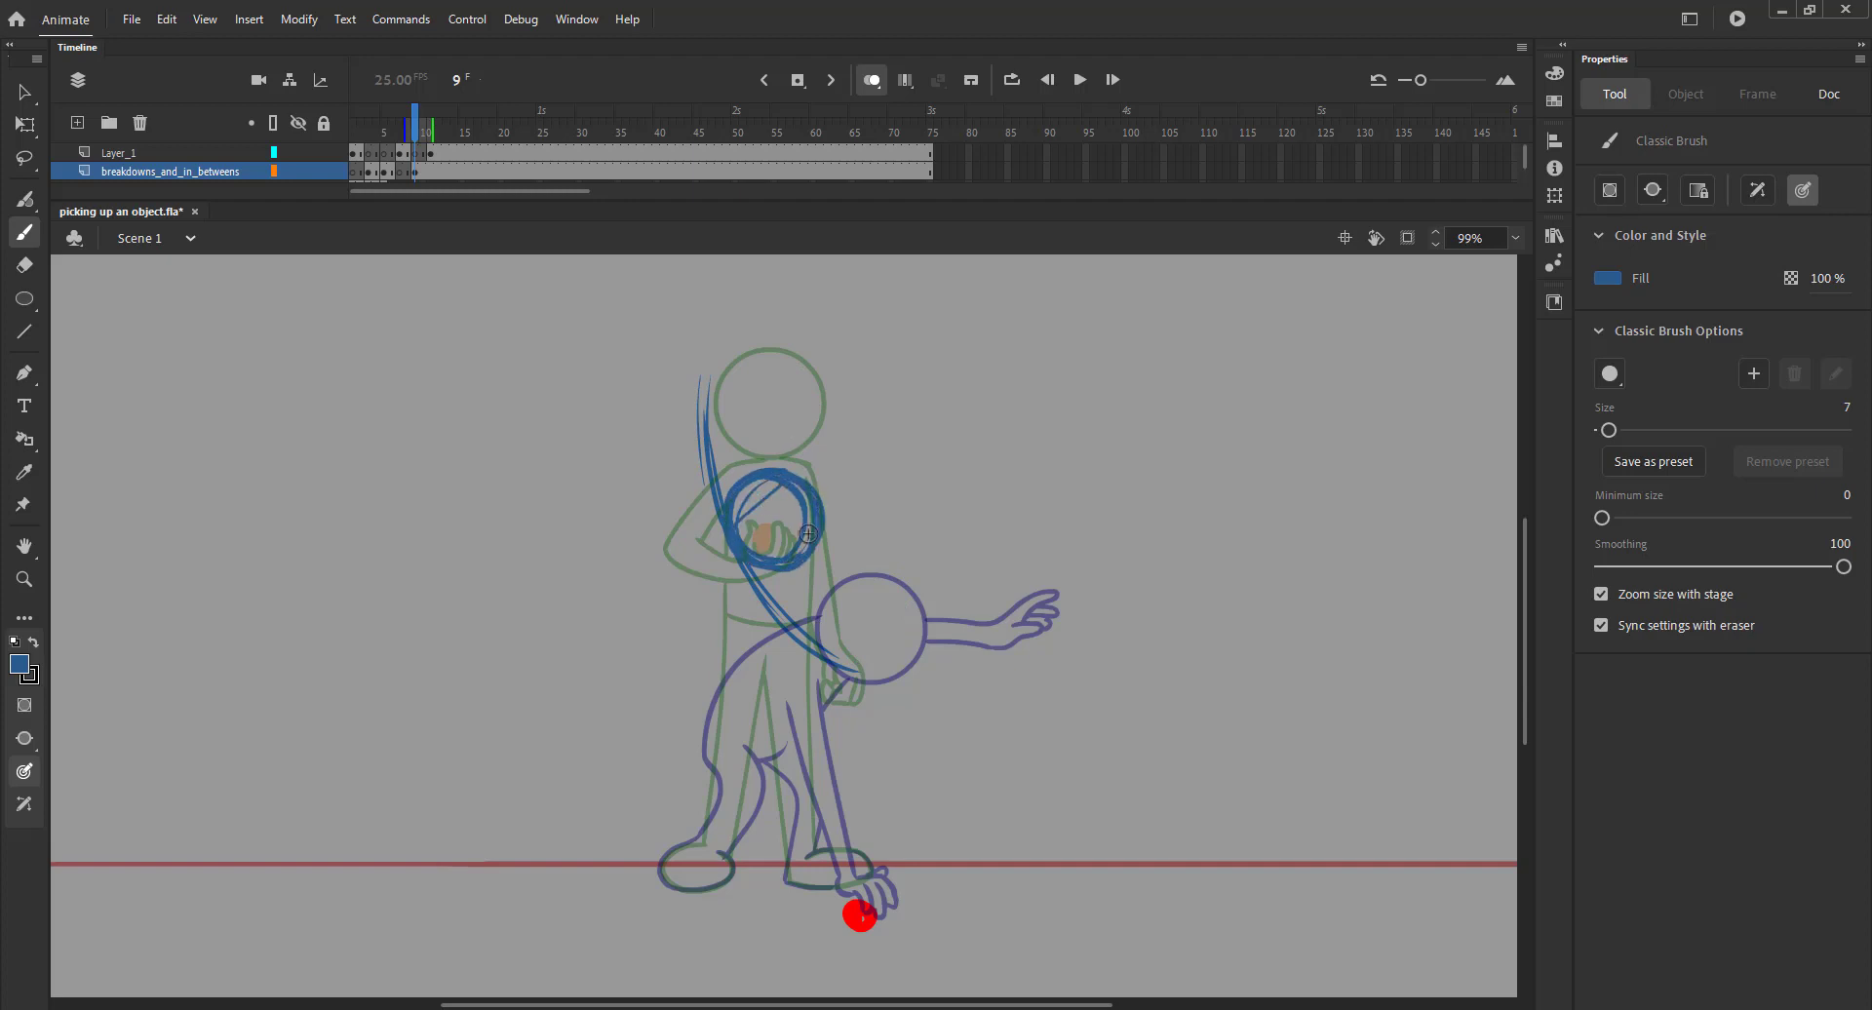
Save the file and sketch the breakdown's hand arc rising from the ball, plus its shoulders, back line and outstretched arm
key(ctrl+s)
mouse_move(777, 586)
mouse_down()
mouse_move(761, 780)
mouse_move(828, 870)
mouse_up()
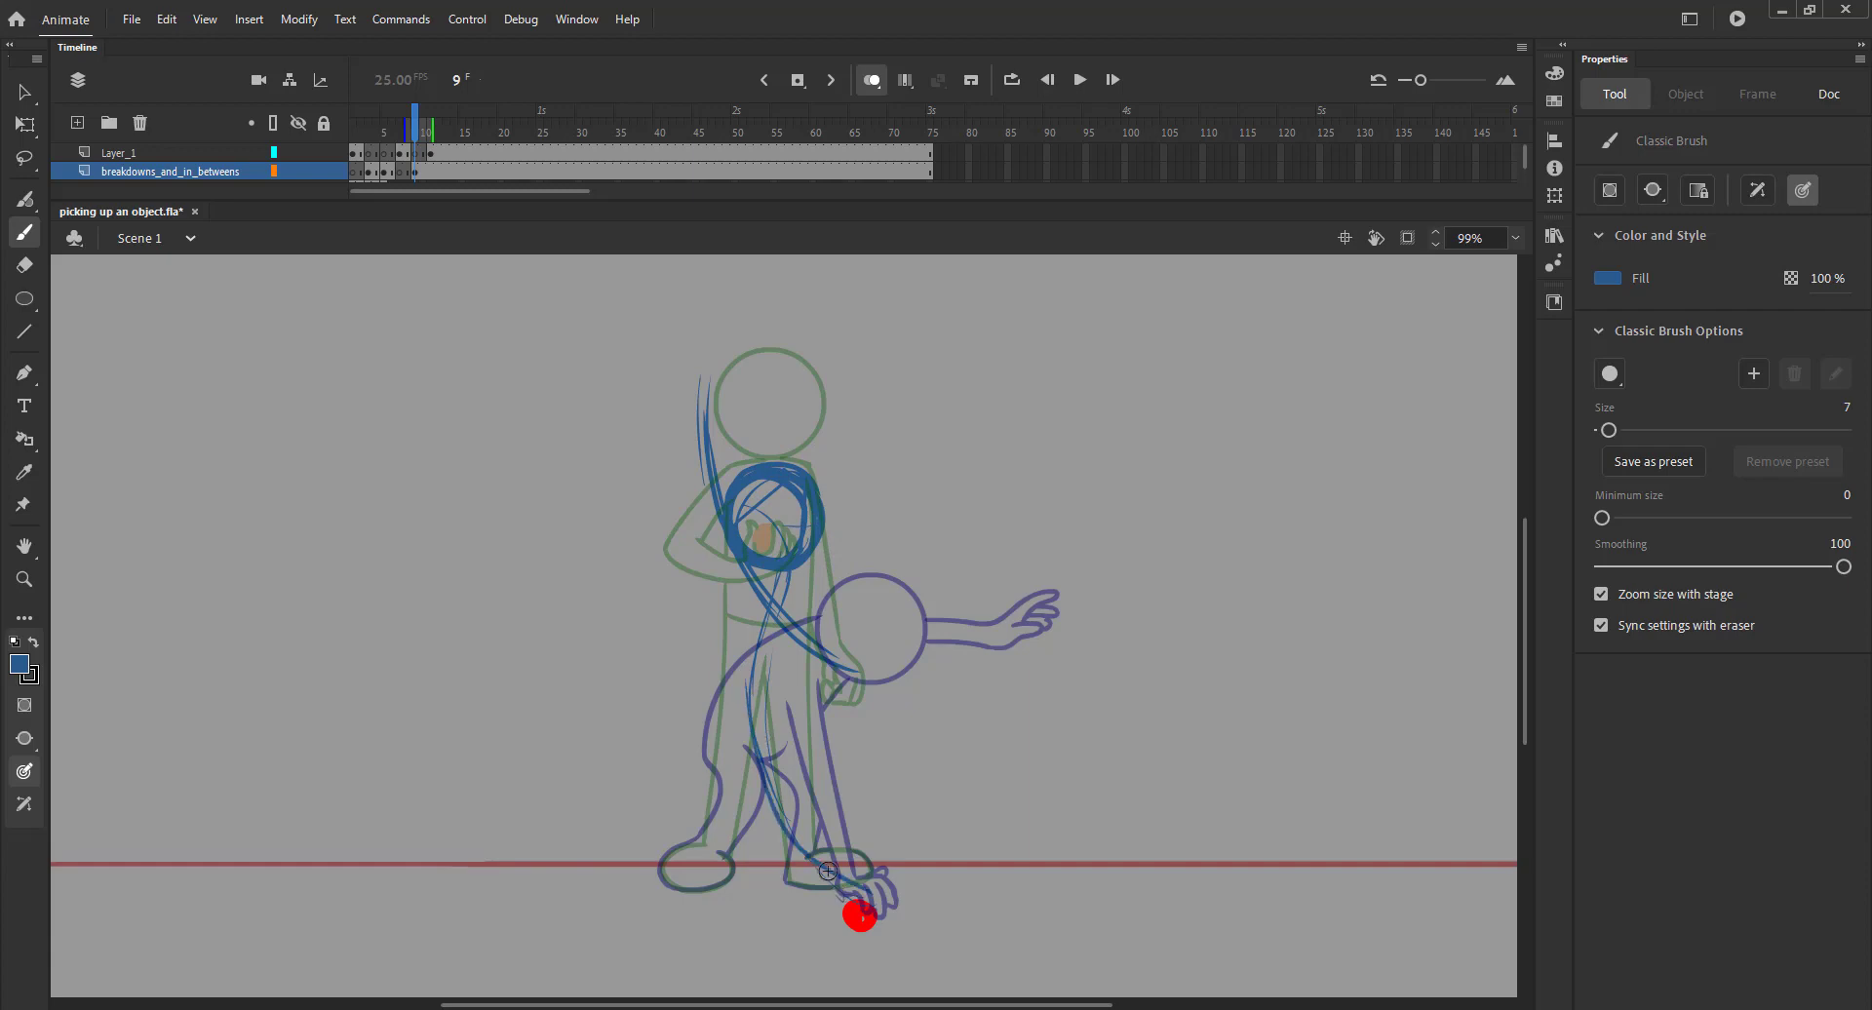
drag(736, 536, 700, 720)
drag(772, 552, 926, 700)
click(872, 82)
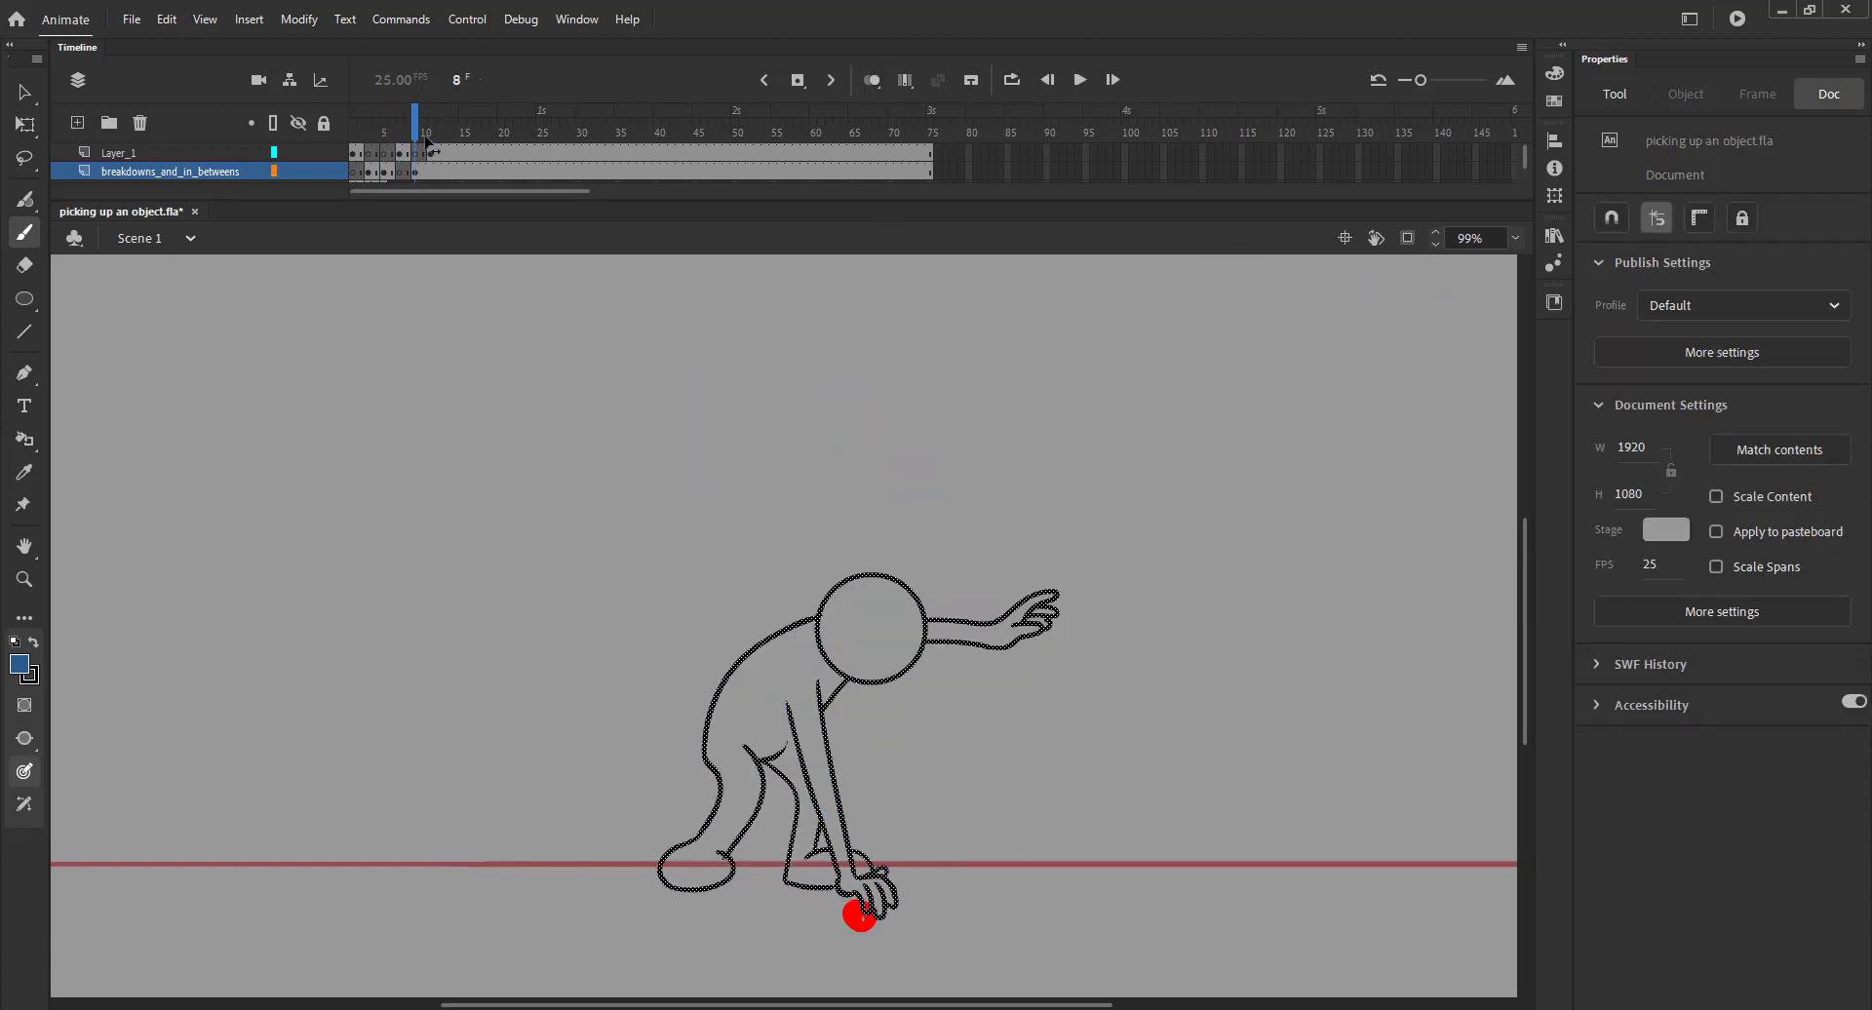
Insert a blank keyframe at frame 11 on breakdowns_and_in_betweens, save, and turn on onion skinning at frame 10
click(430, 167)
key(F7)
drag(429, 132, 438, 133)
key(ctrl+s)
click(422, 132)
click(871, 80)
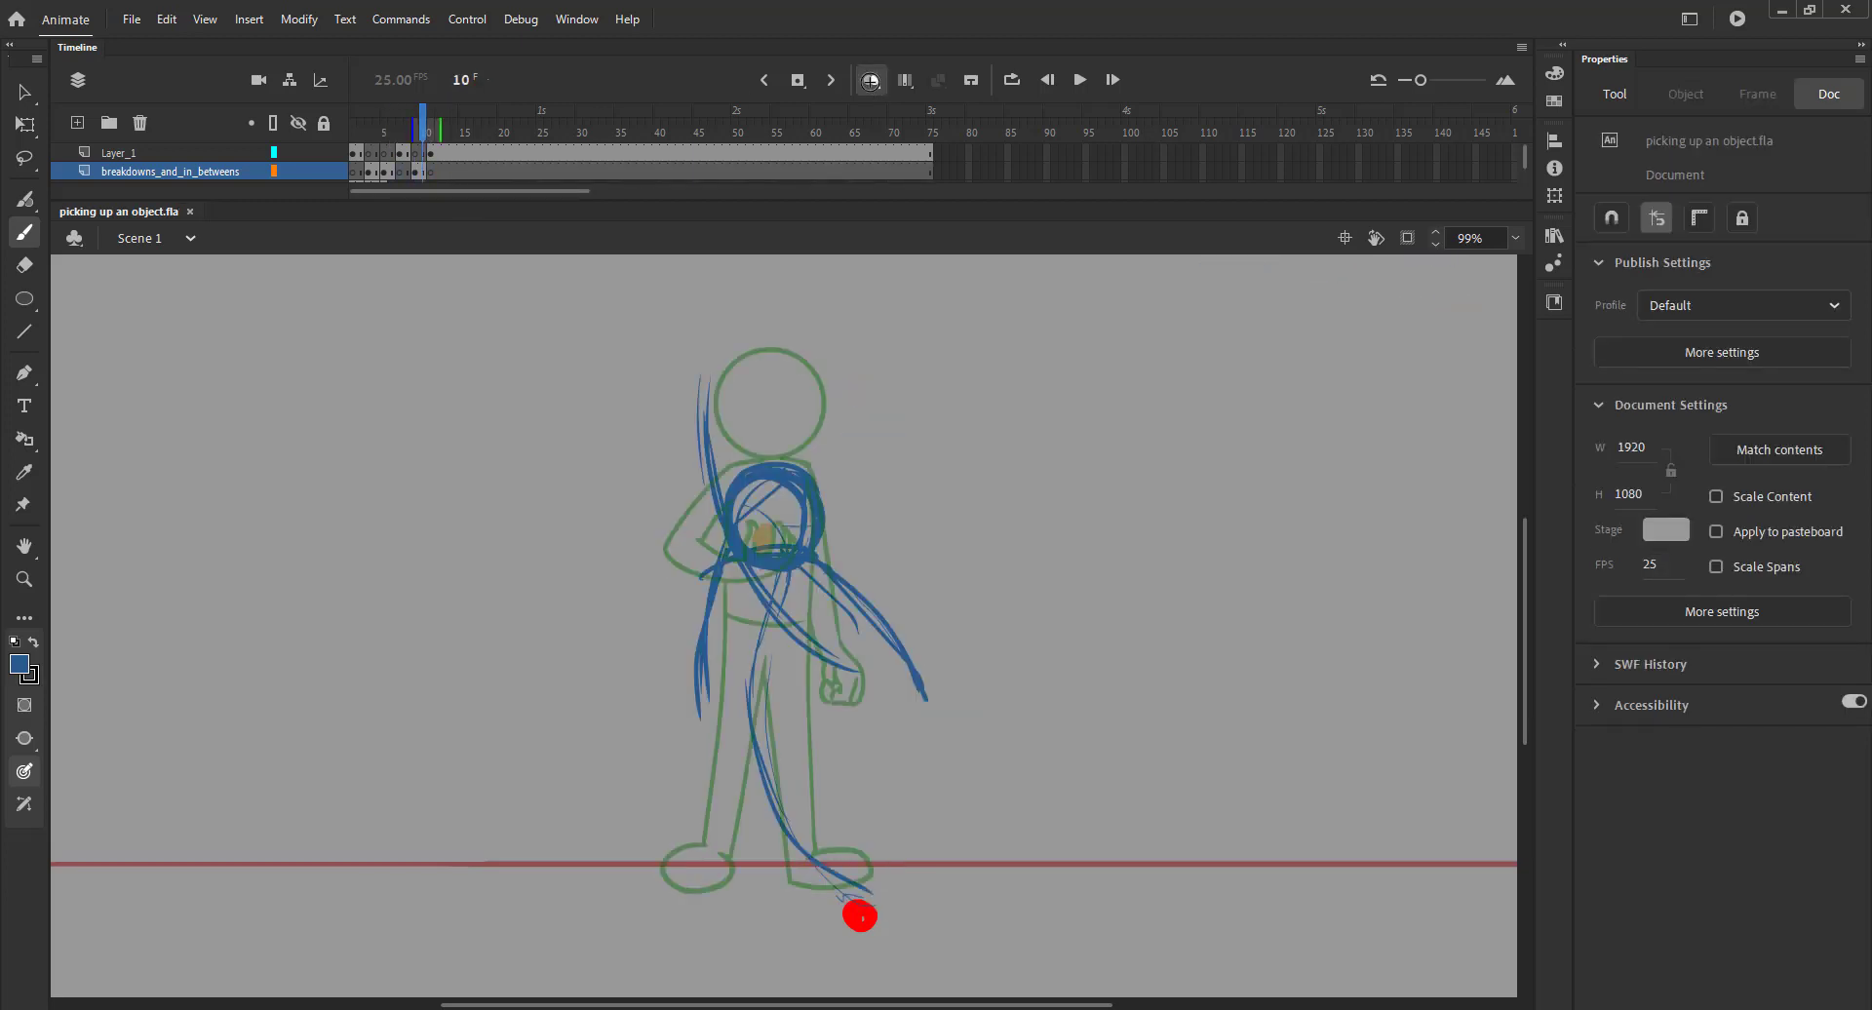
Sketch the breakdown's lowered arm with its hand on the motion arc, and compare it with the preceding frames
drag(738, 583, 758, 706)
drag(716, 628, 749, 723)
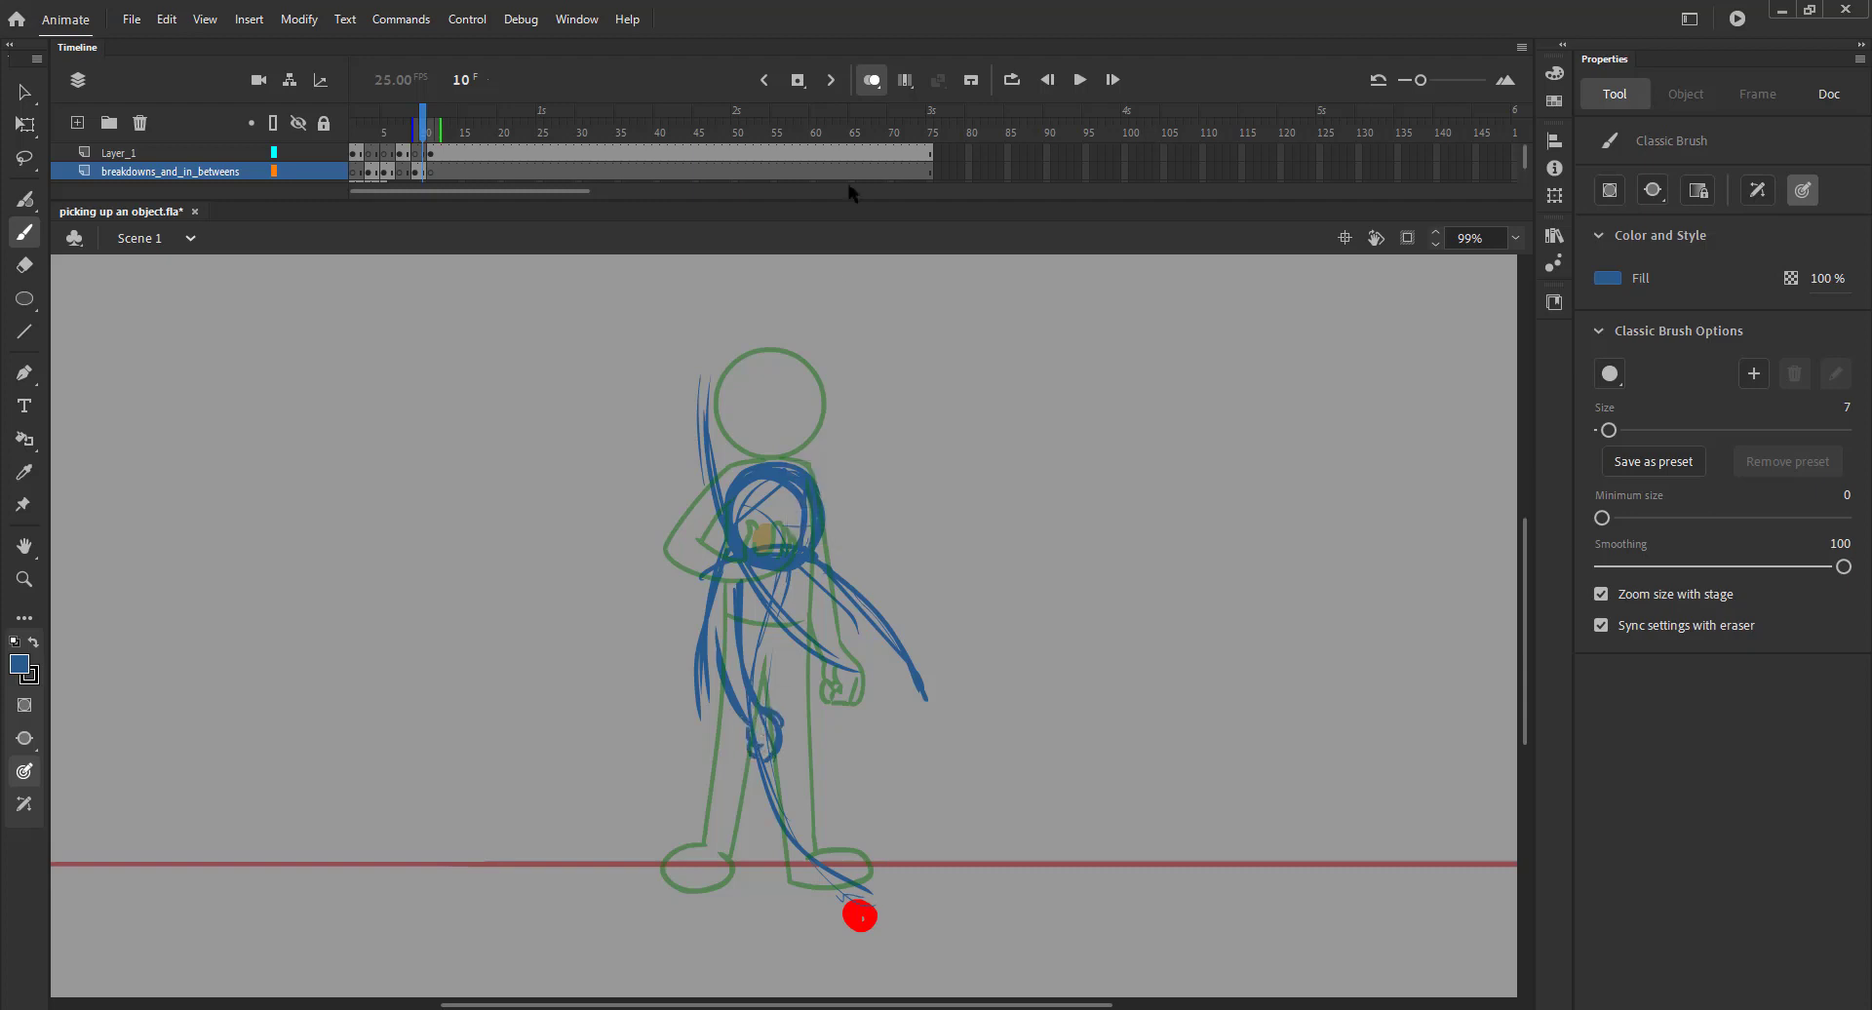
click(871, 81)
mouse_move(419, 132)
mouse_down()
mouse_move(383, 136)
mouse_move(436, 136)
mouse_move(404, 131)
mouse_up()
click(871, 81)
Sketch the breakdown's legs, feet and outstretched hand, and scrub around frame 10 without onion skinning to check the motion
drag(694, 665, 707, 832)
drag(702, 626, 705, 828)
mouse_move(736, 704)
mouse_down()
mouse_move(721, 856)
mouse_move(870, 846)
mouse_up()
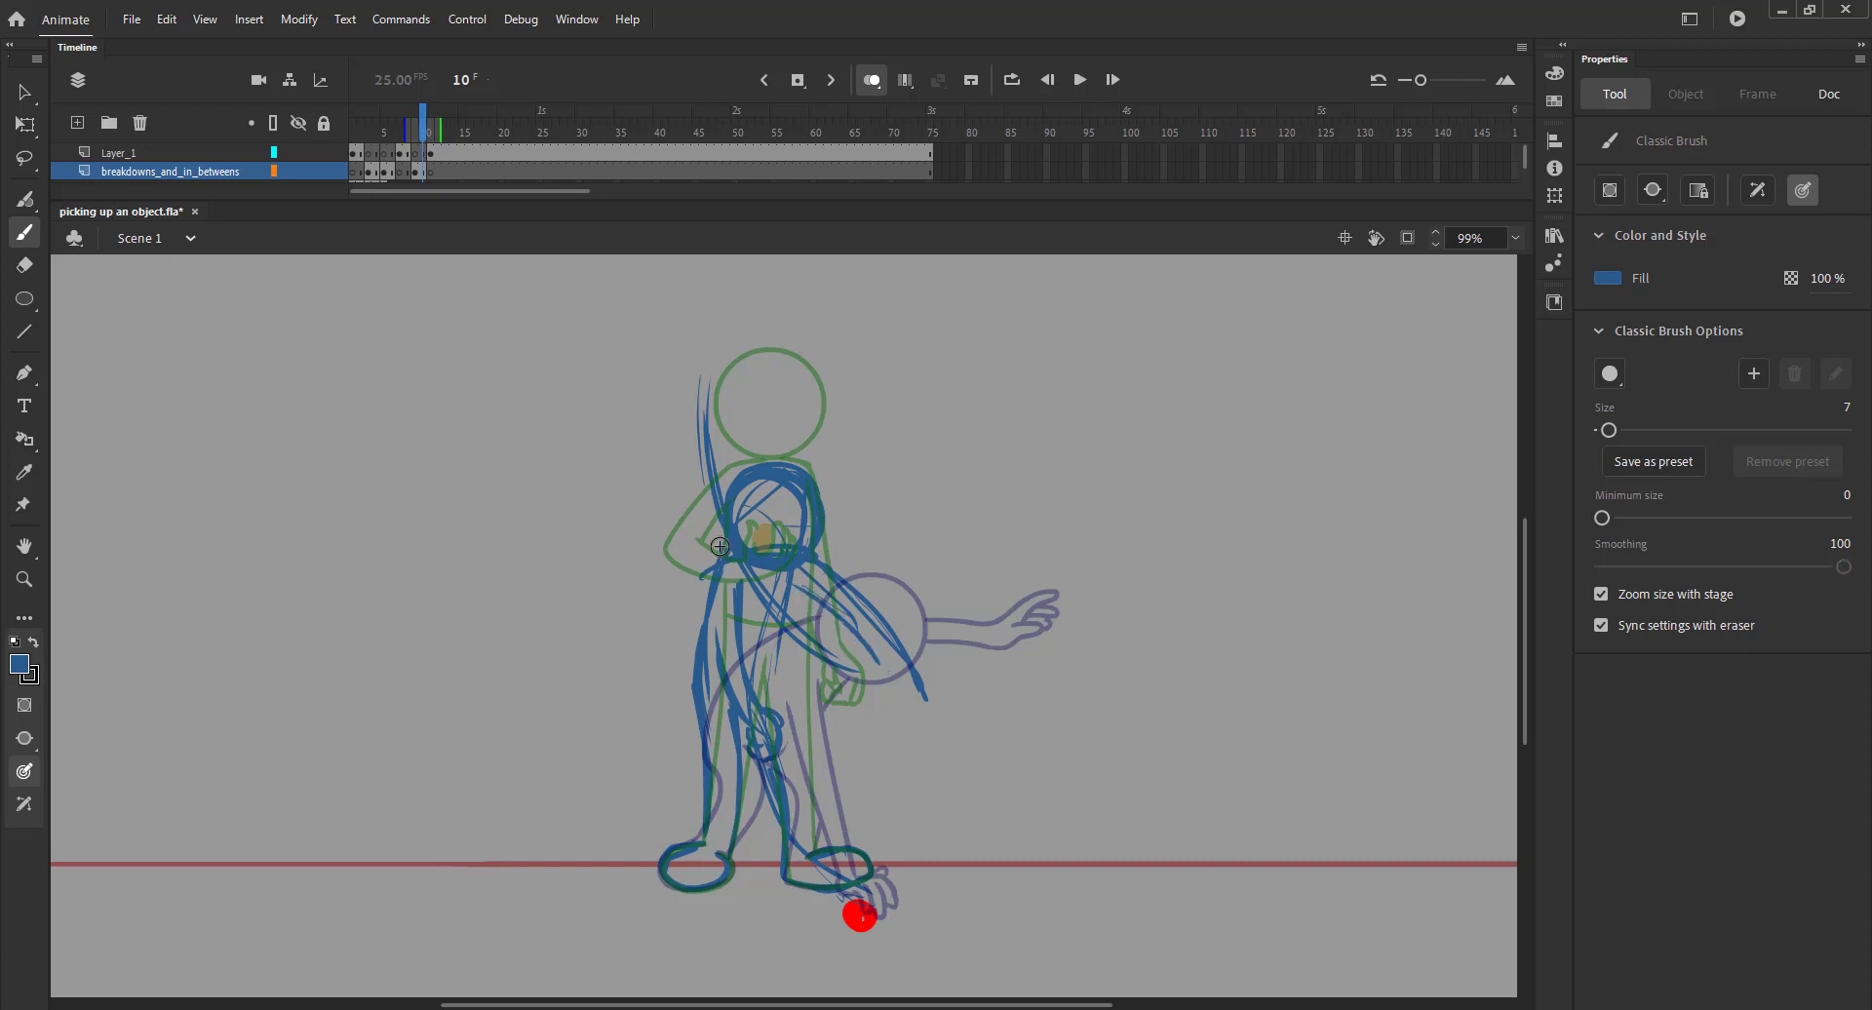
mouse_move(792, 587)
mouse_down()
mouse_move(912, 707)
mouse_move(815, 839)
mouse_up()
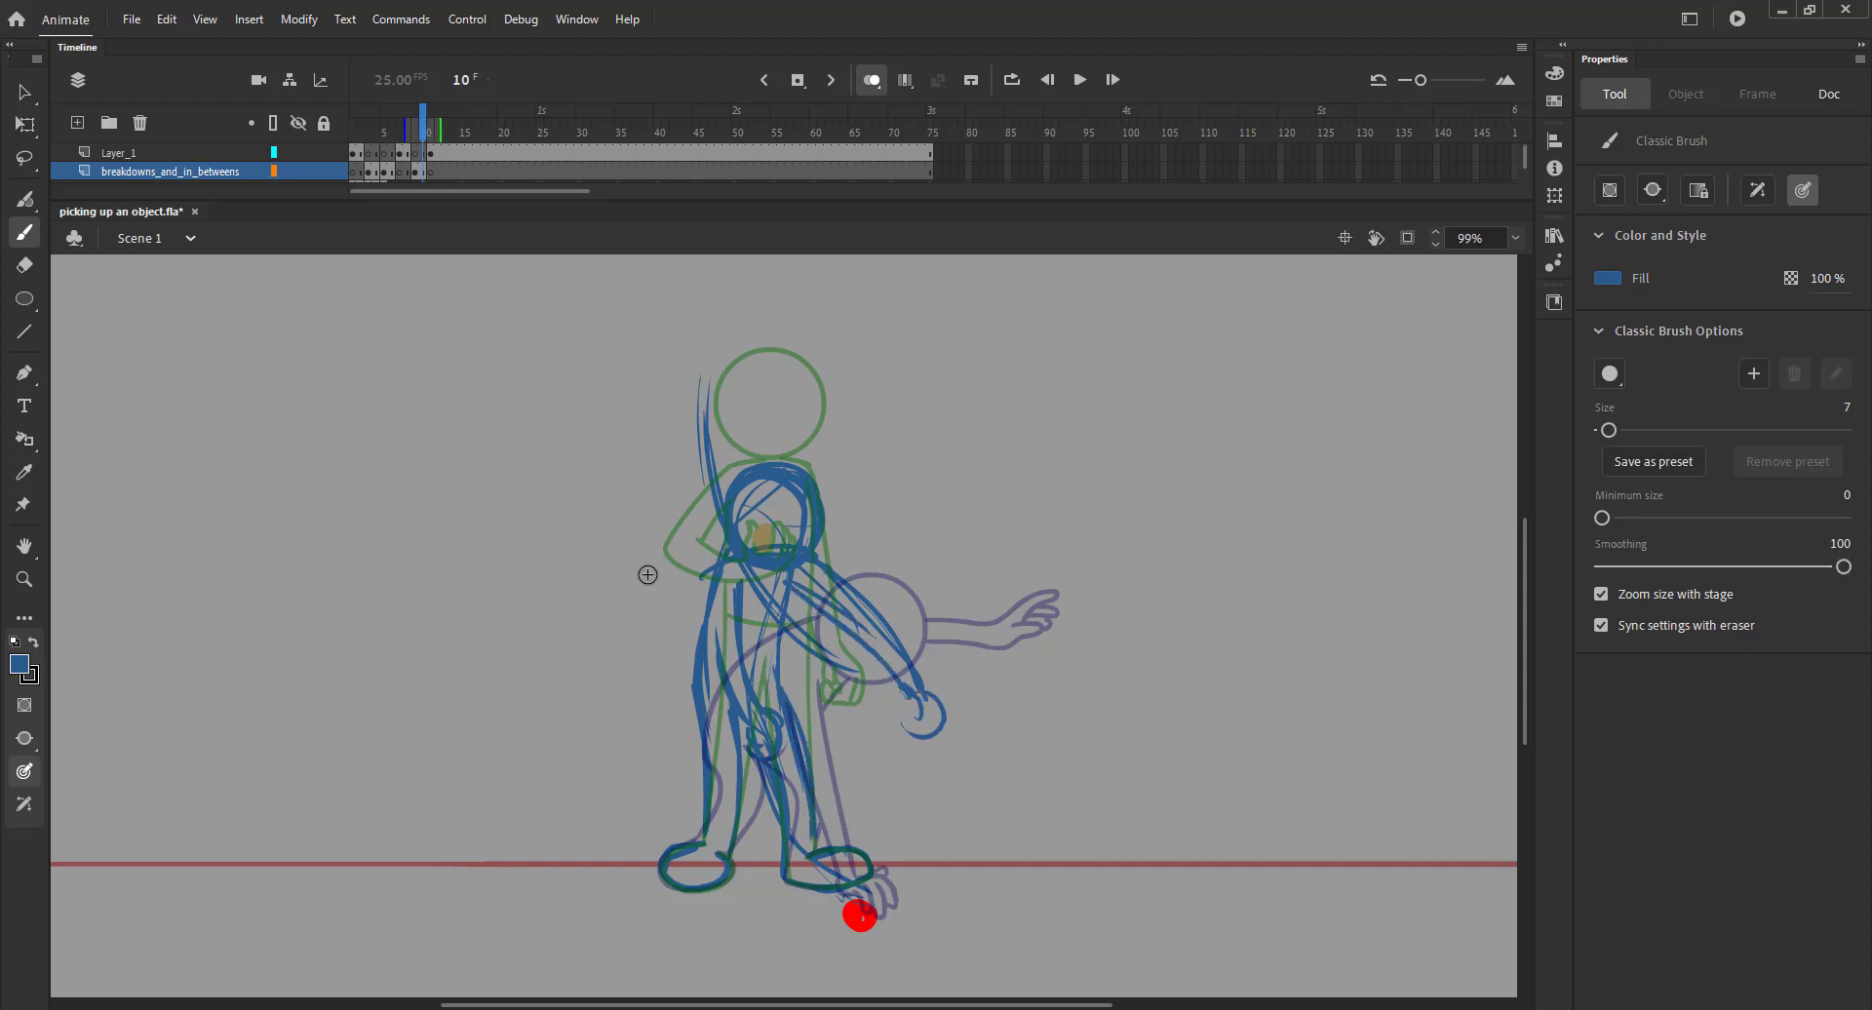
click(871, 82)
mouse_move(419, 132)
mouse_down()
mouse_move(360, 133)
mouse_move(439, 134)
mouse_up()
mouse_move(438, 131)
mouse_down()
mouse_move(353, 134)
mouse_move(439, 143)
mouse_move(369, 136)
mouse_move(415, 141)
mouse_up()
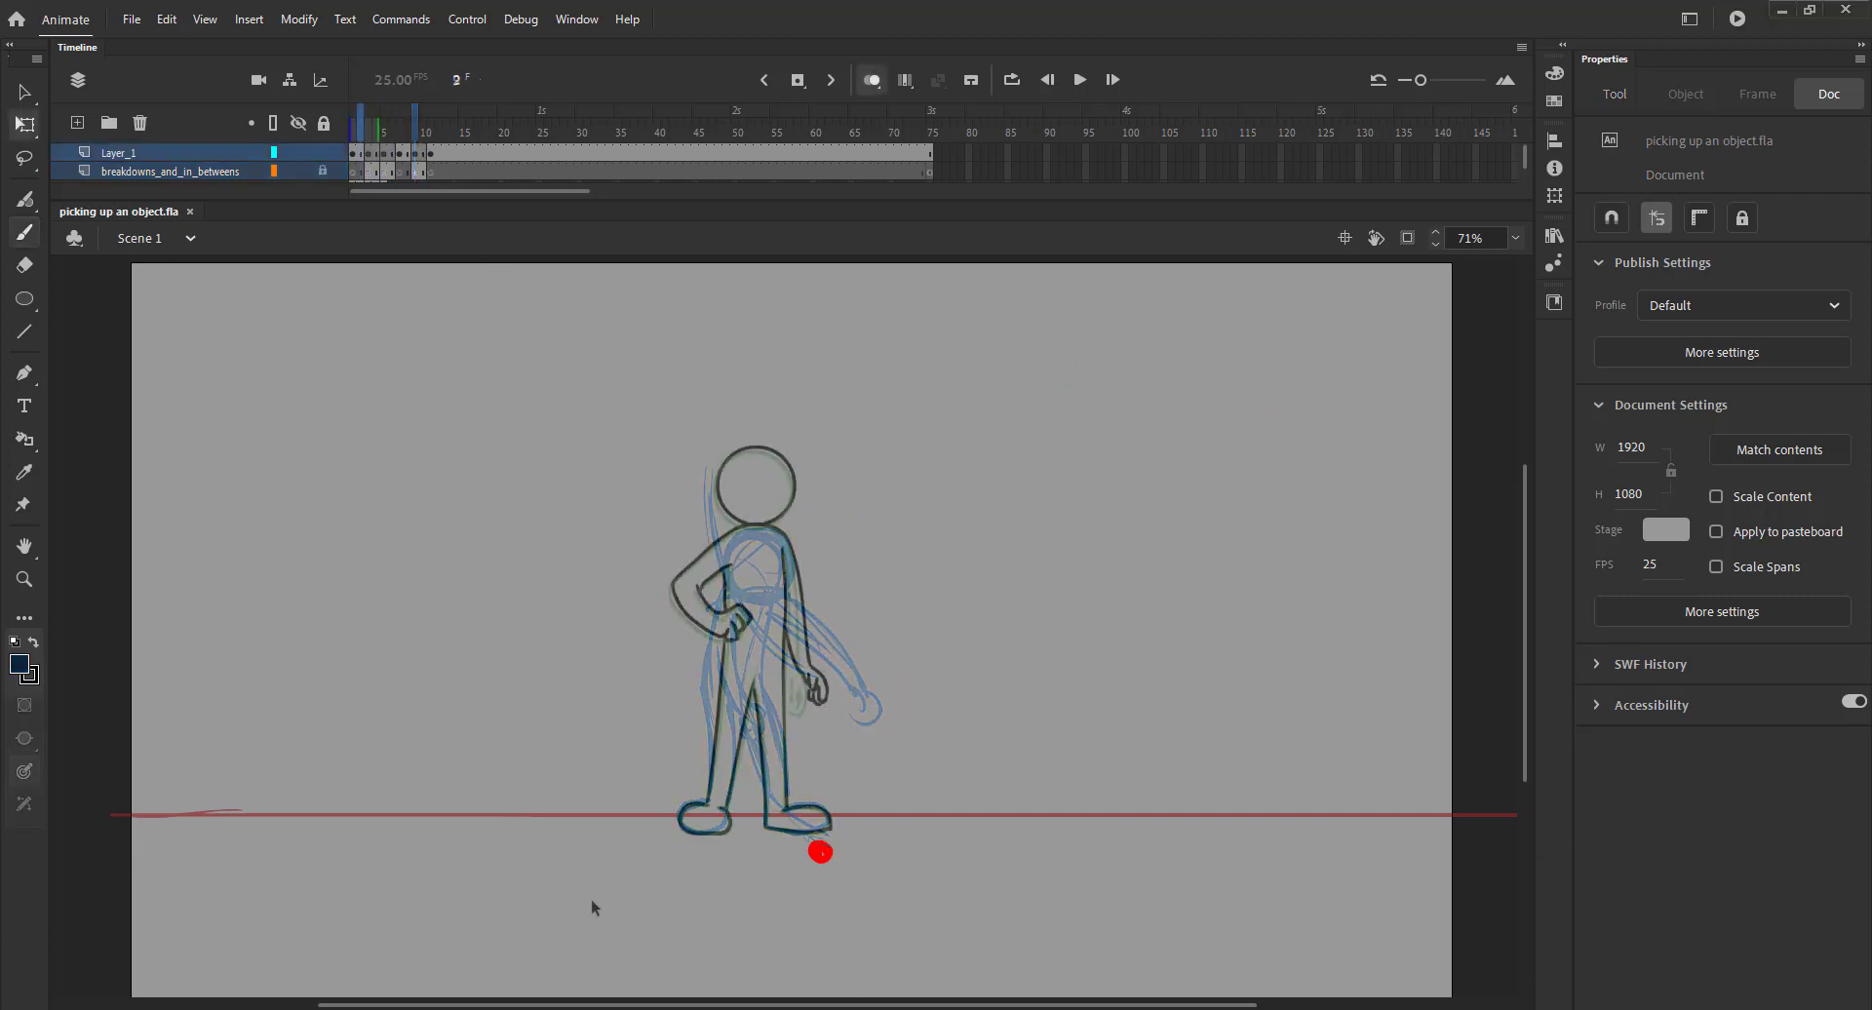
Shift the keyframes from frame 3 two frames later, insert a blank keyframe there on the unlocked breakdowns_and_in_betweens layer, and save
click(872, 80)
mouse_move(368, 152)
mouse_down()
mouse_move(430, 172)
mouse_move(399, 169)
mouse_up()
drag(367, 153, 368, 171)
key(F7)
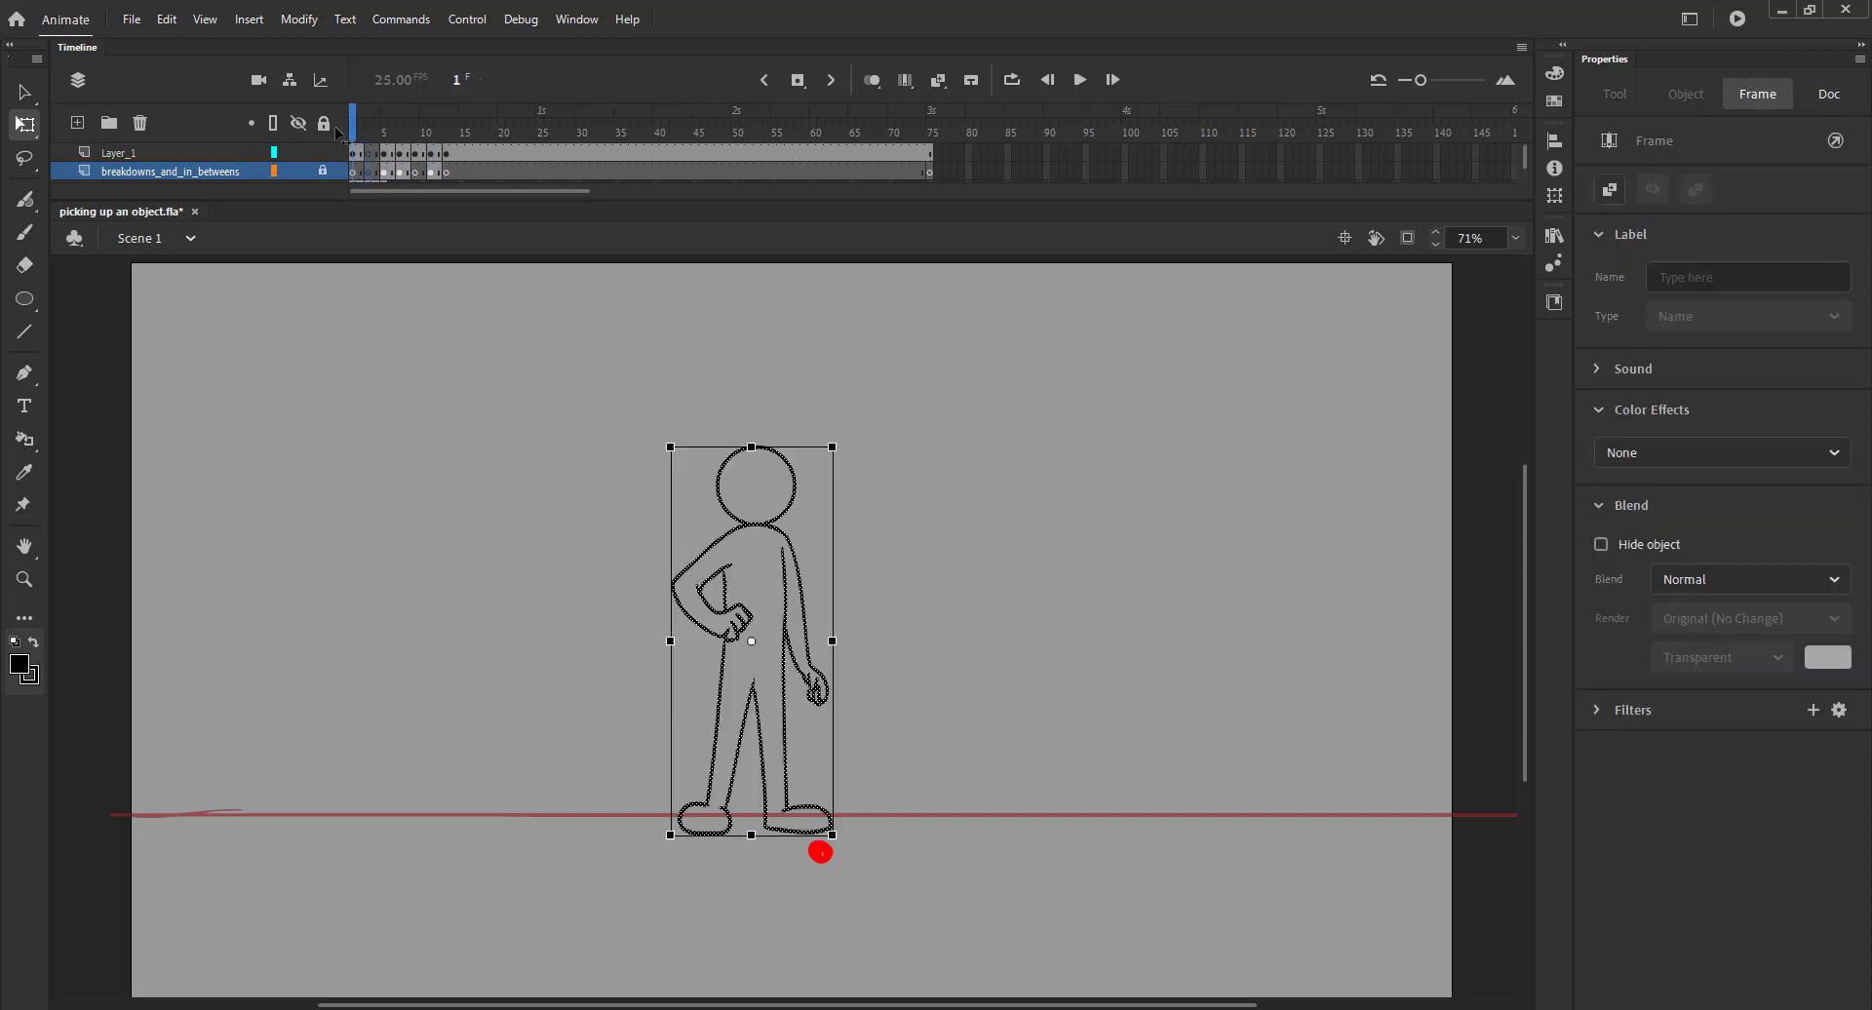
click(320, 168)
click(870, 80)
key(ctrl+s)
Set the Classic Brush fill to the blue sampled from the existing rough sketch of the standing figure
key(z)
drag(629, 401, 830, 831)
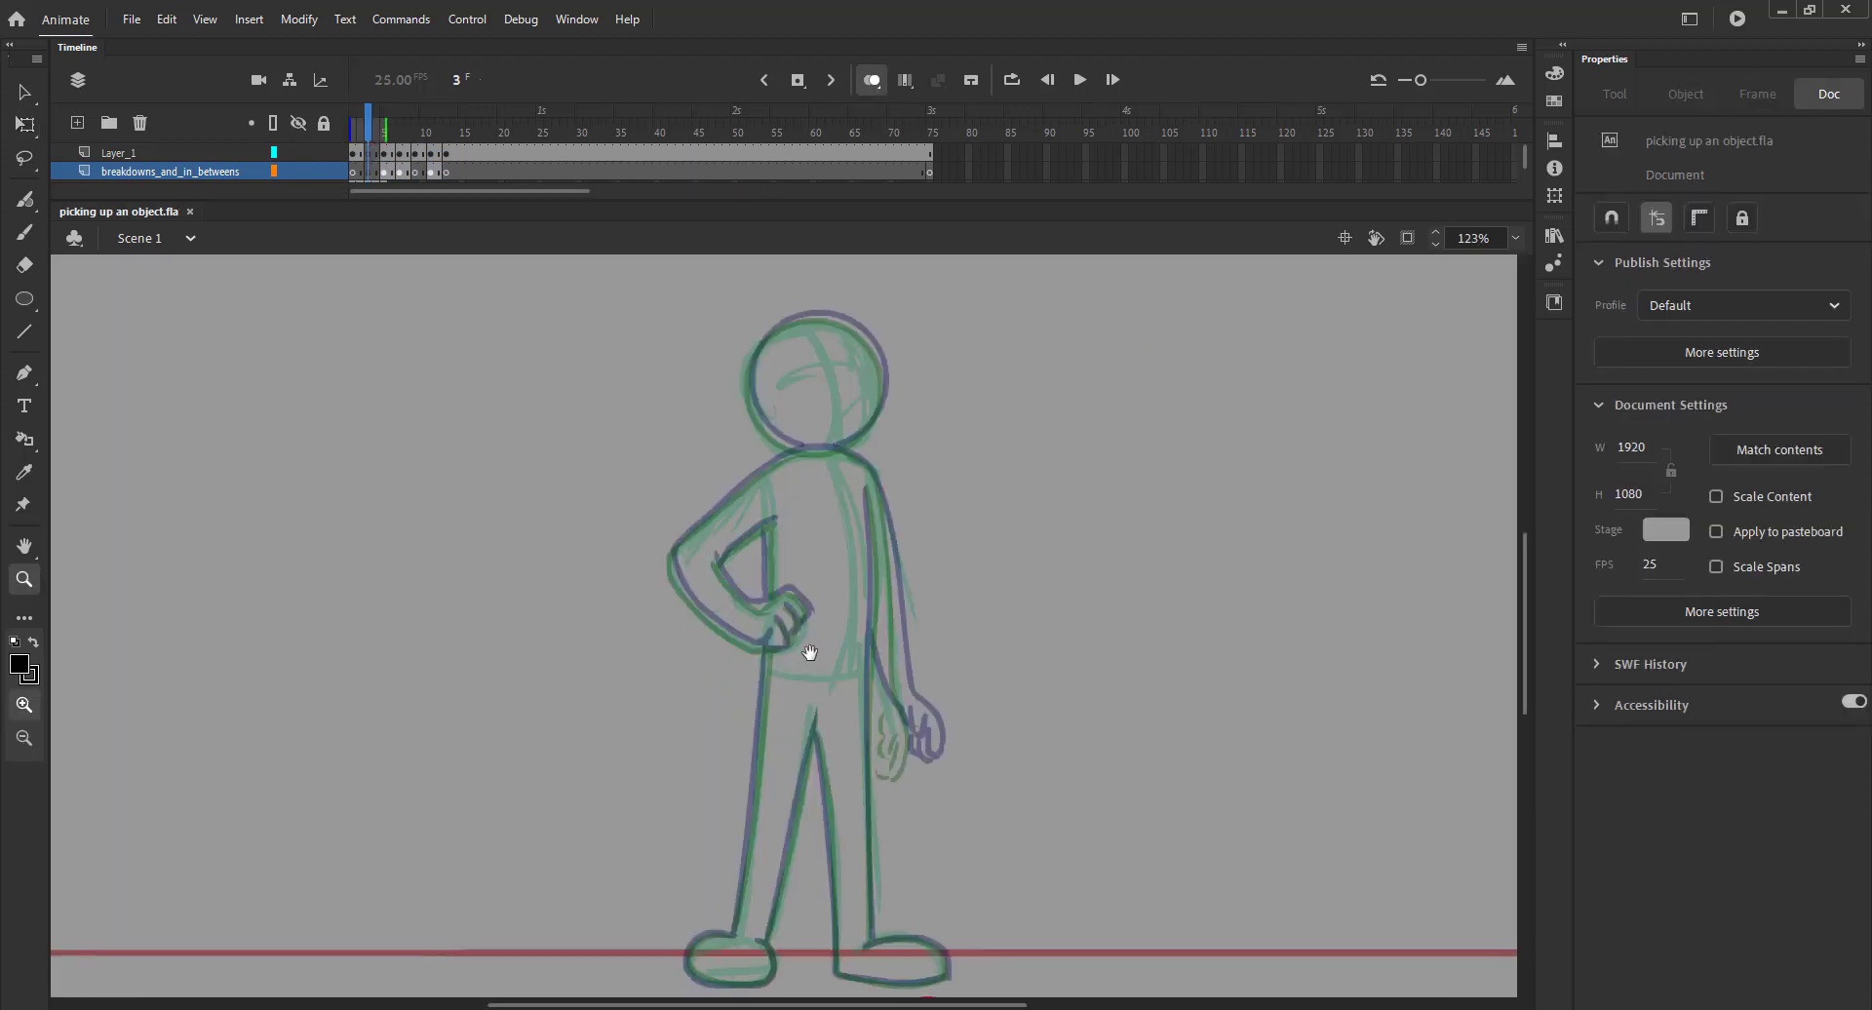
drag(810, 657, 814, 630)
key(b)
key(b)
key(period)
key(period)
key(period)
click(1608, 278)
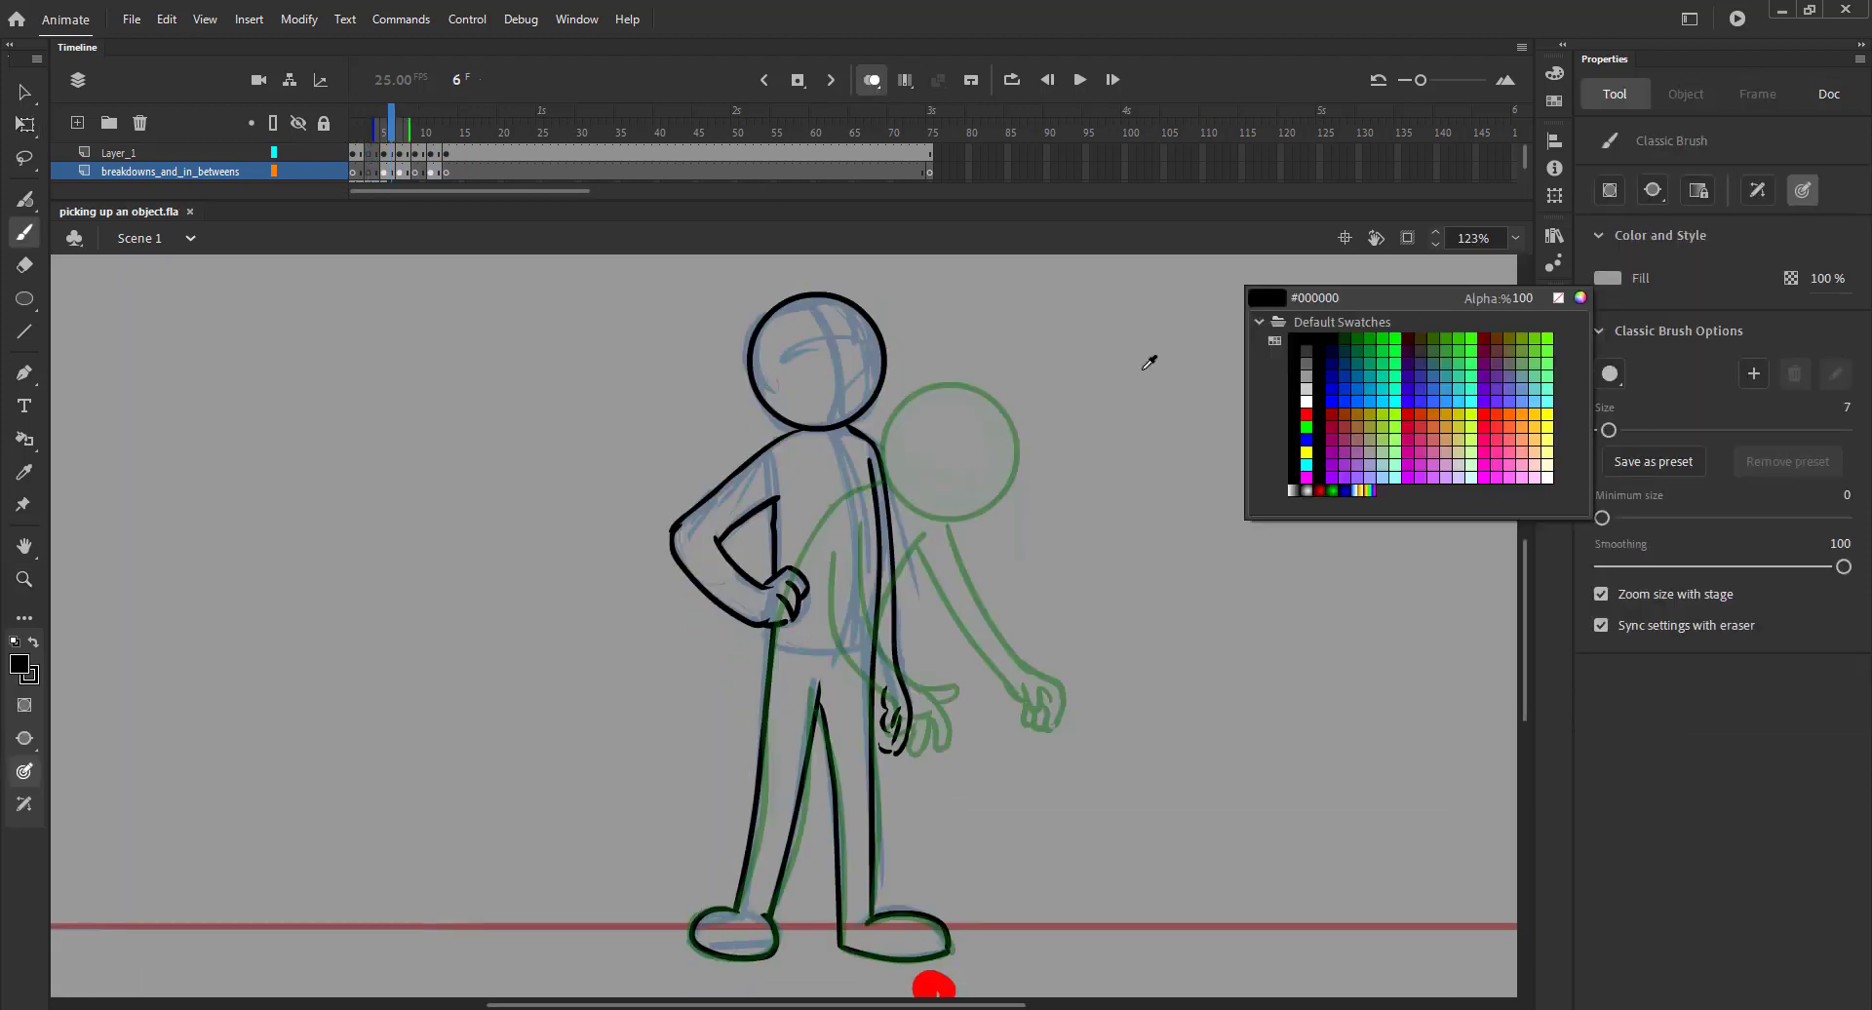
click(1149, 363)
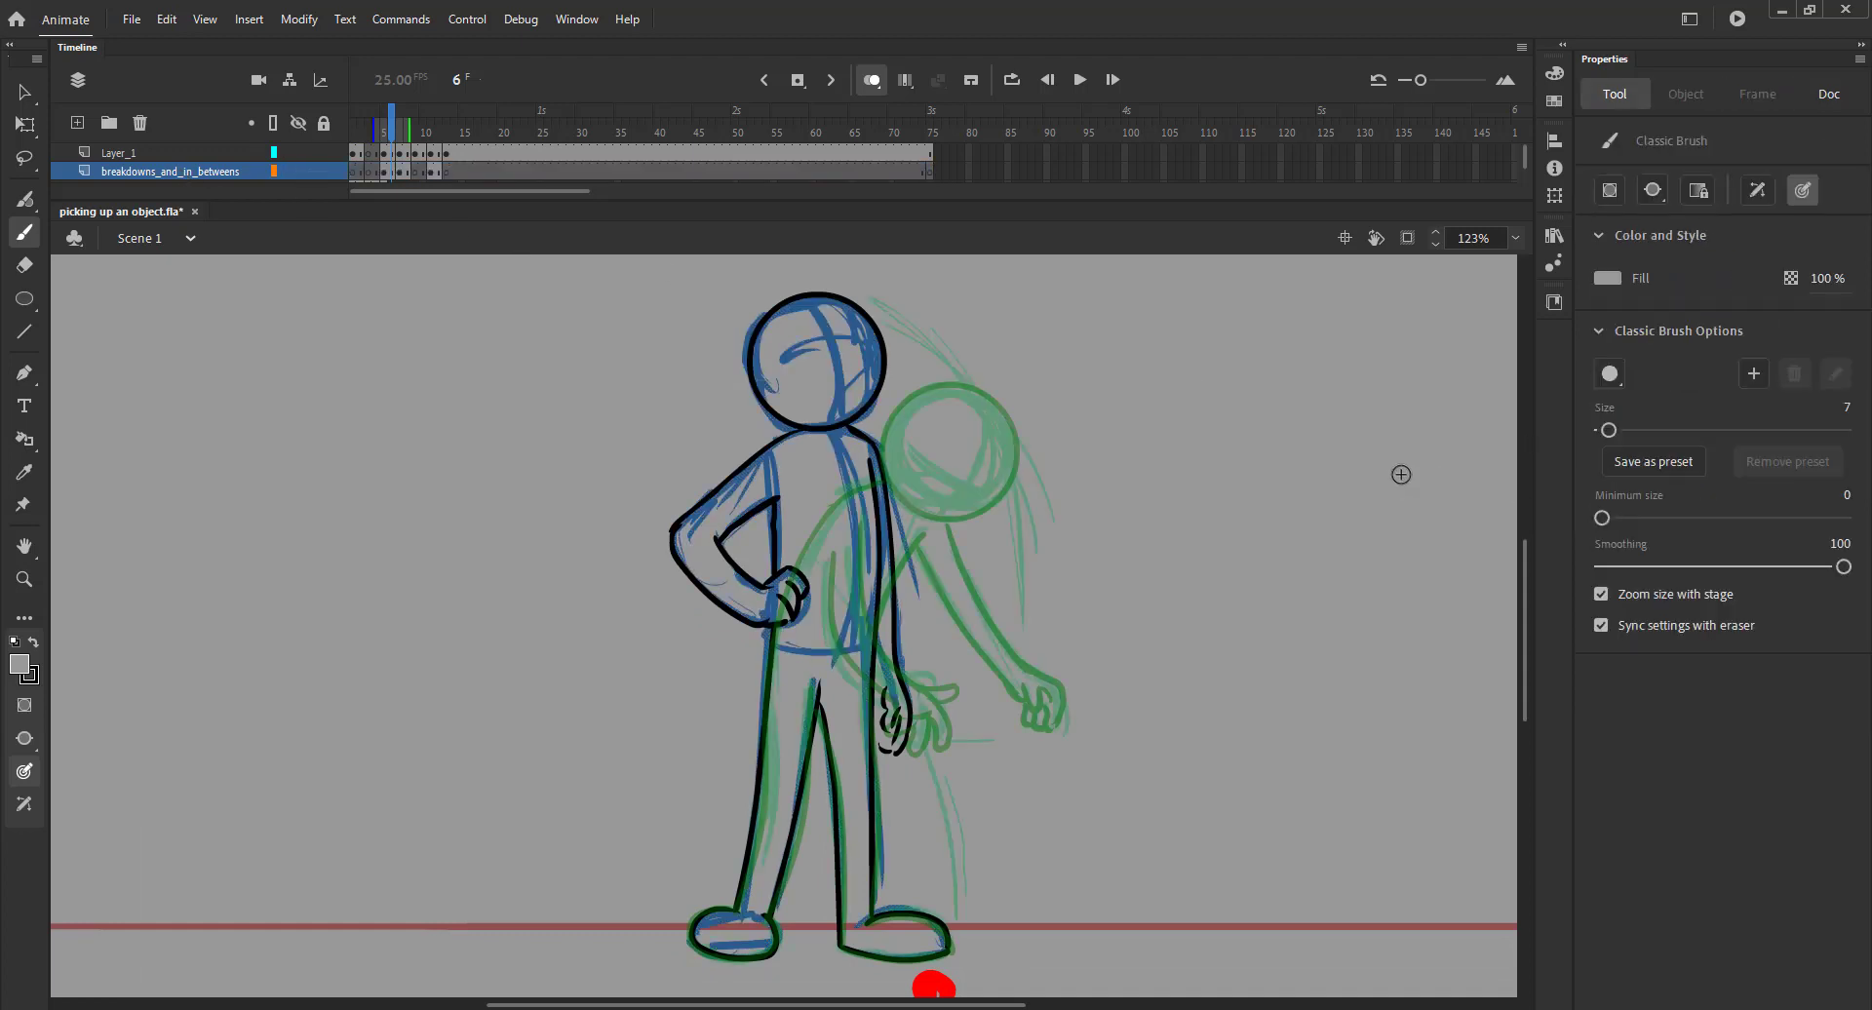
click(1607, 278)
click(878, 356)
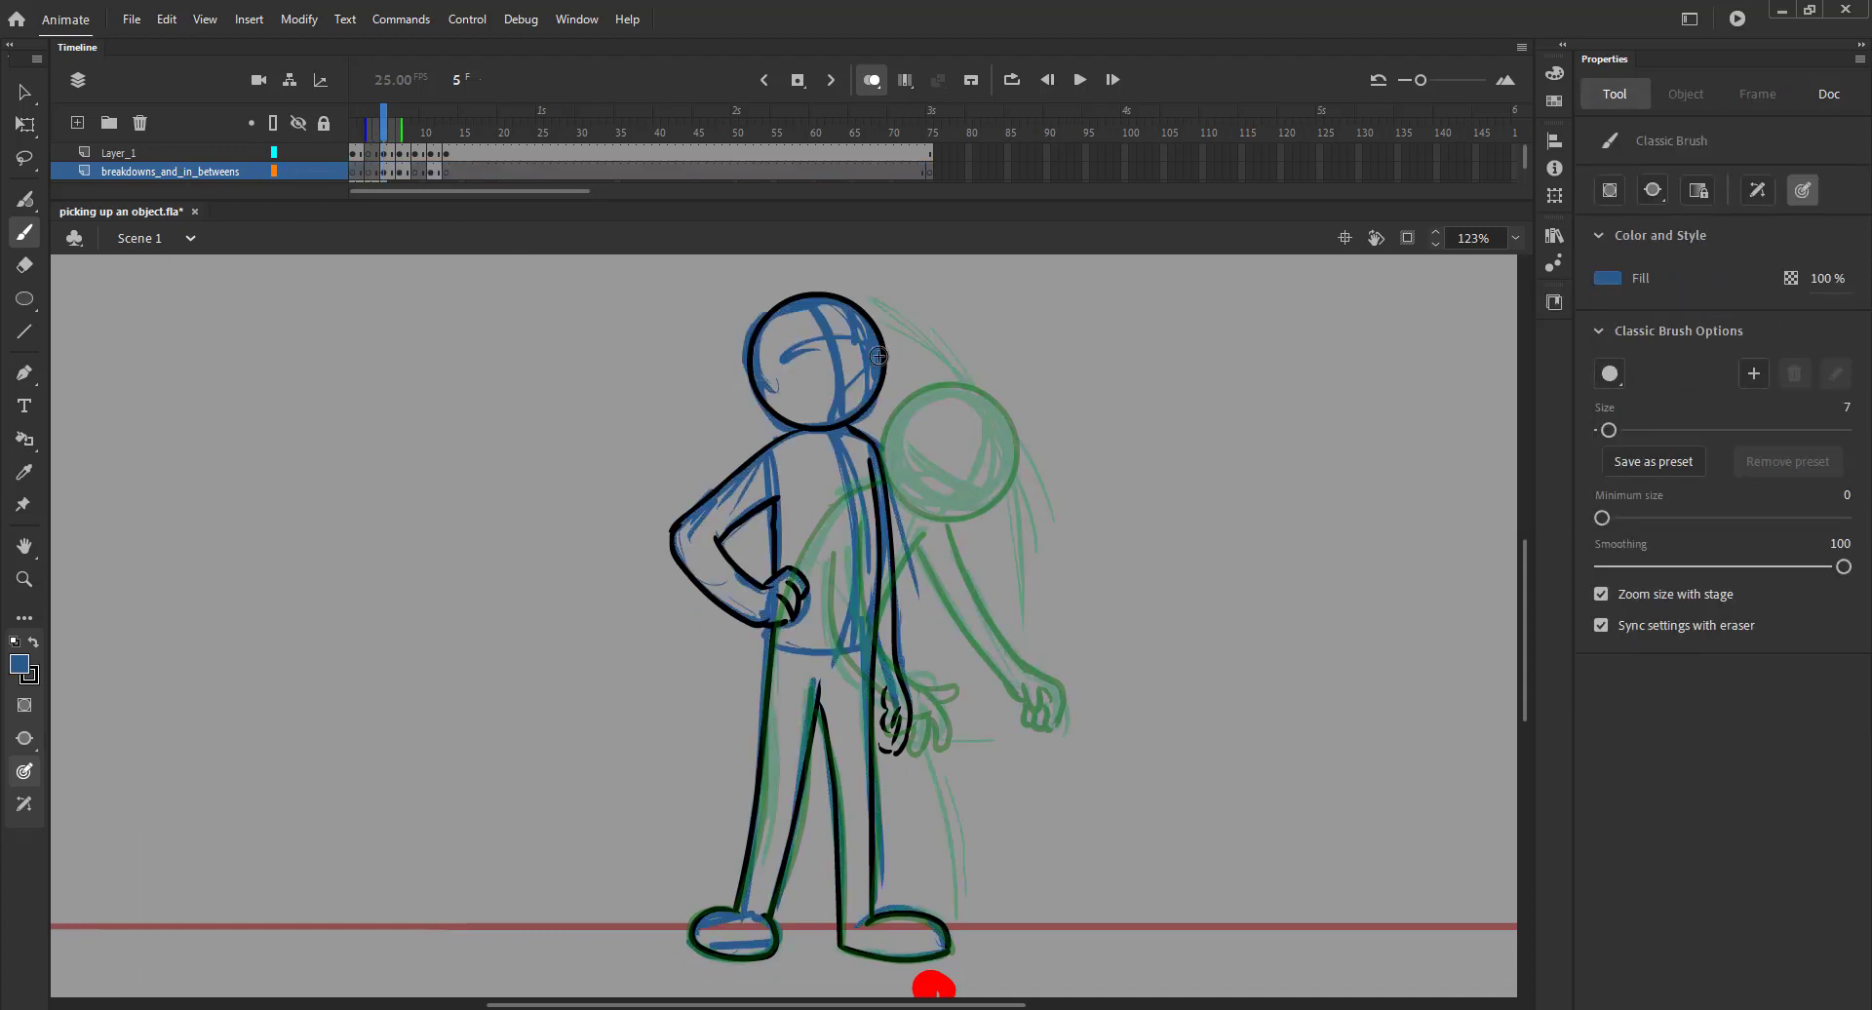
Sketch the in-between's head circle at frame 3 with a size 3 brush, checking it without onion skinning and reinforcing the outline
key(comma)
key(comma)
key(comma)
mouse_move(766, 362)
mouse_down()
mouse_move(827, 421)
mouse_move(806, 294)
mouse_up()
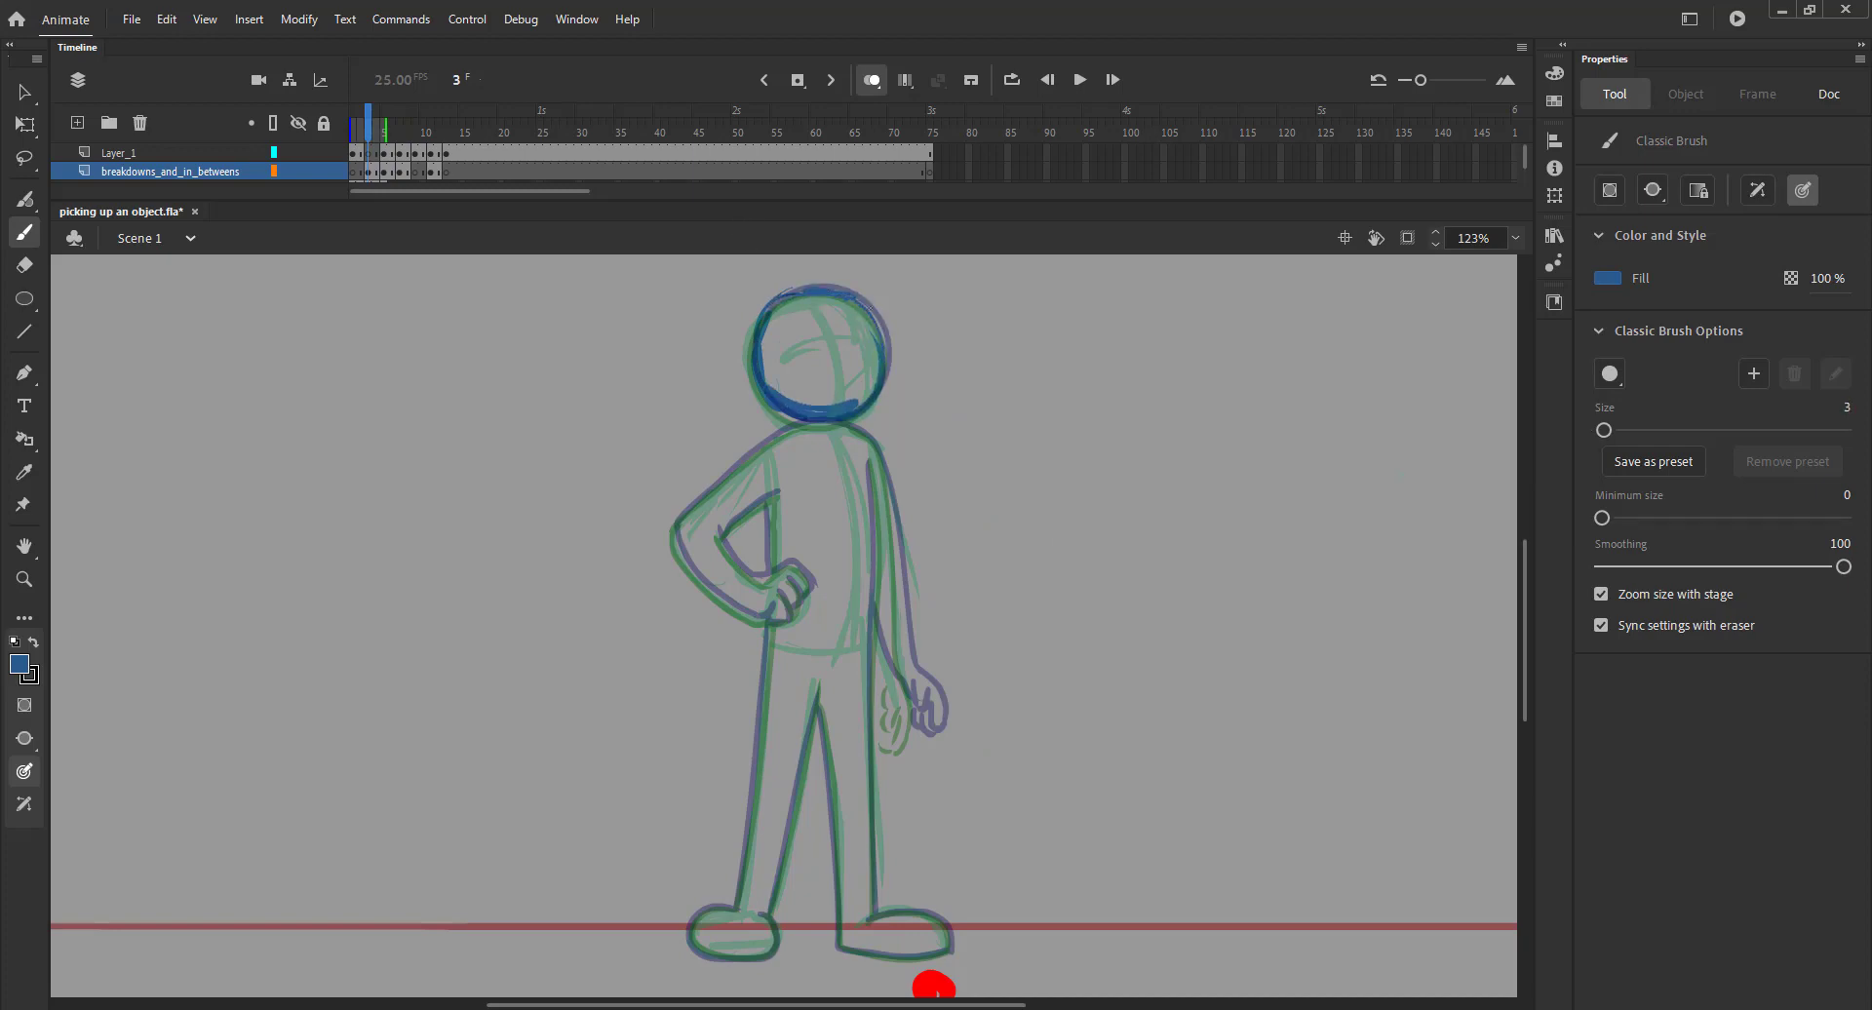
click(871, 81)
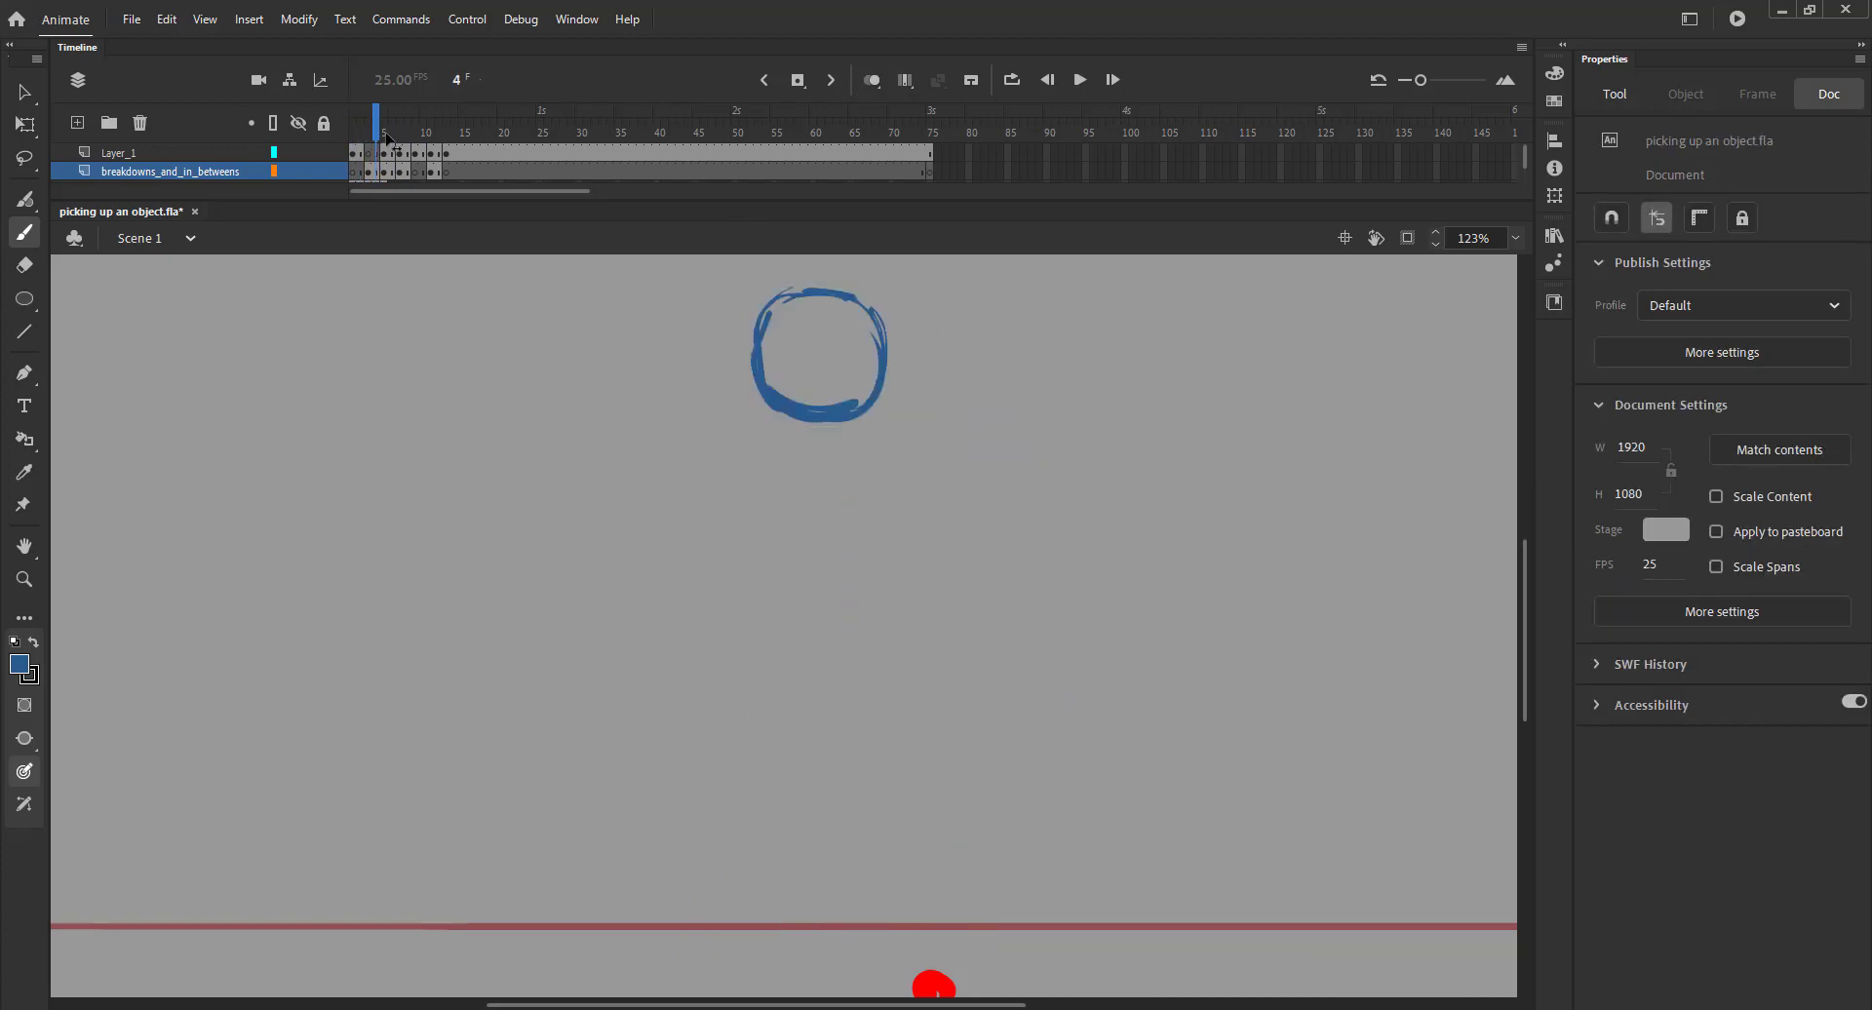
click(868, 86)
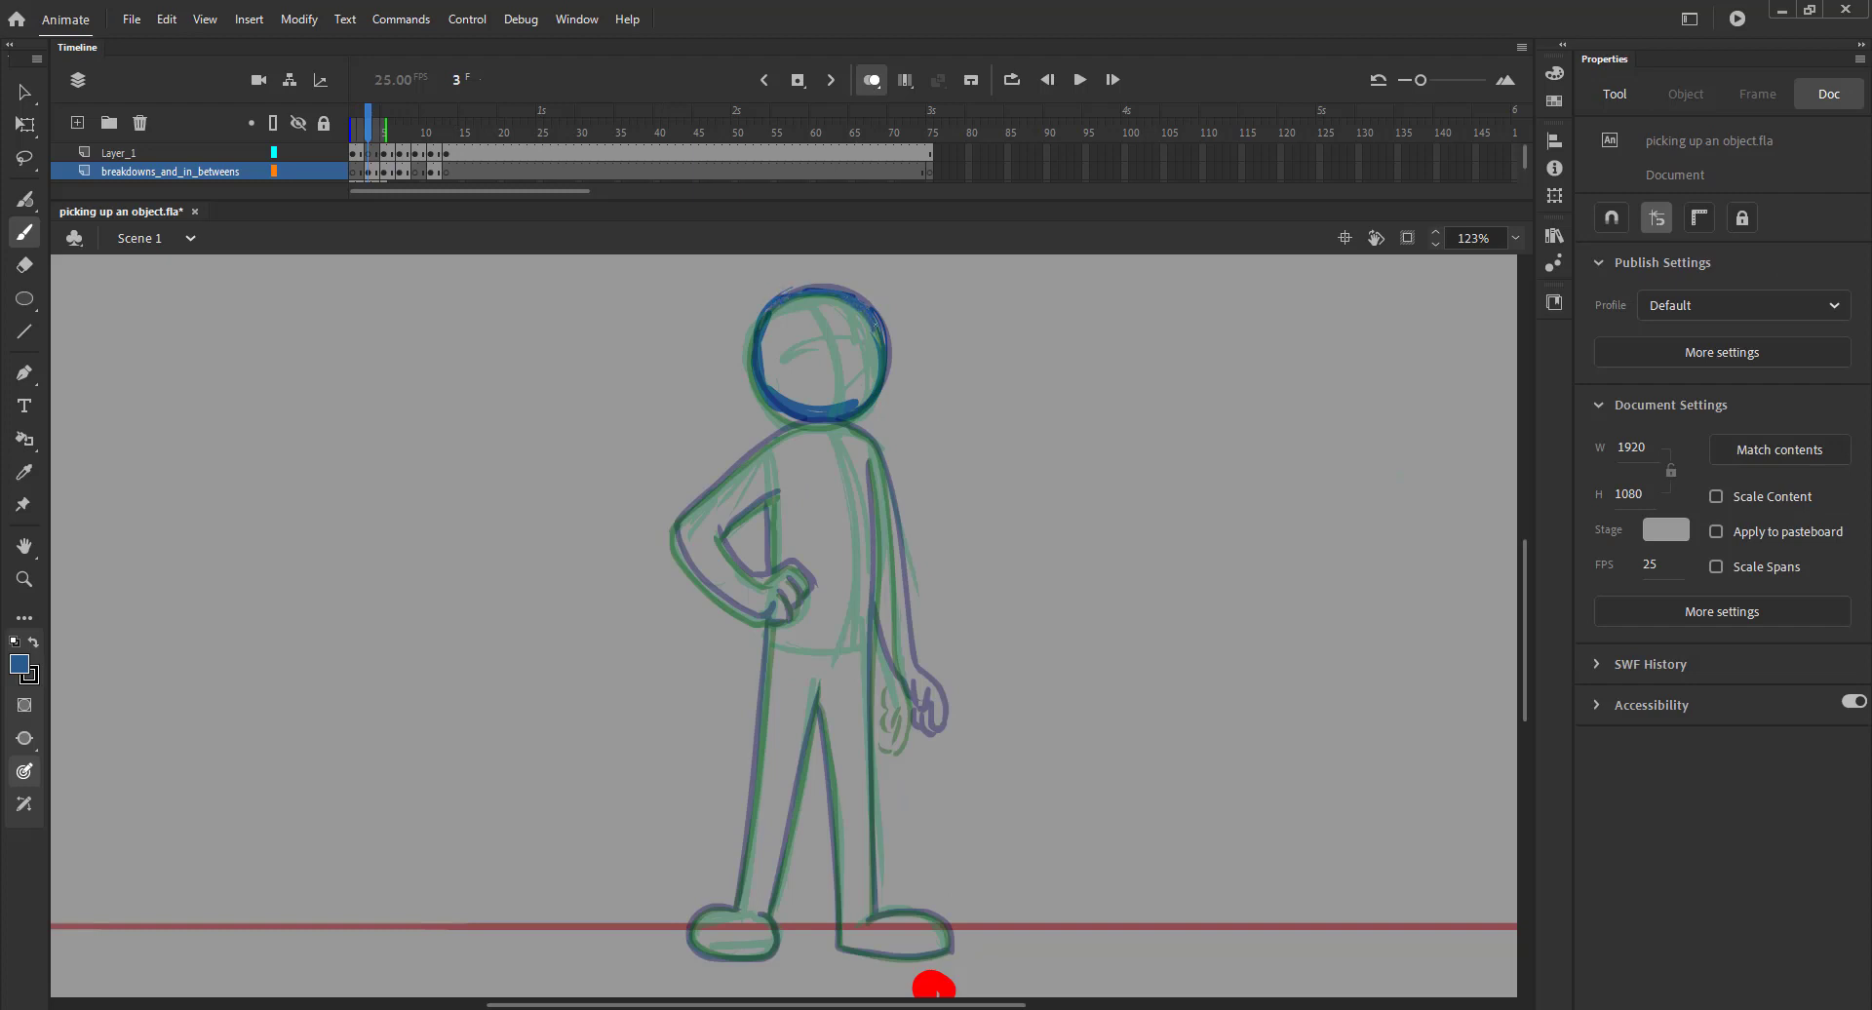
drag(795, 293, 768, 316)
Save the file and sketch the in-between's shoulders, its hanging arm with the hand, and its bent arm at frame 3
key(ctrl+s)
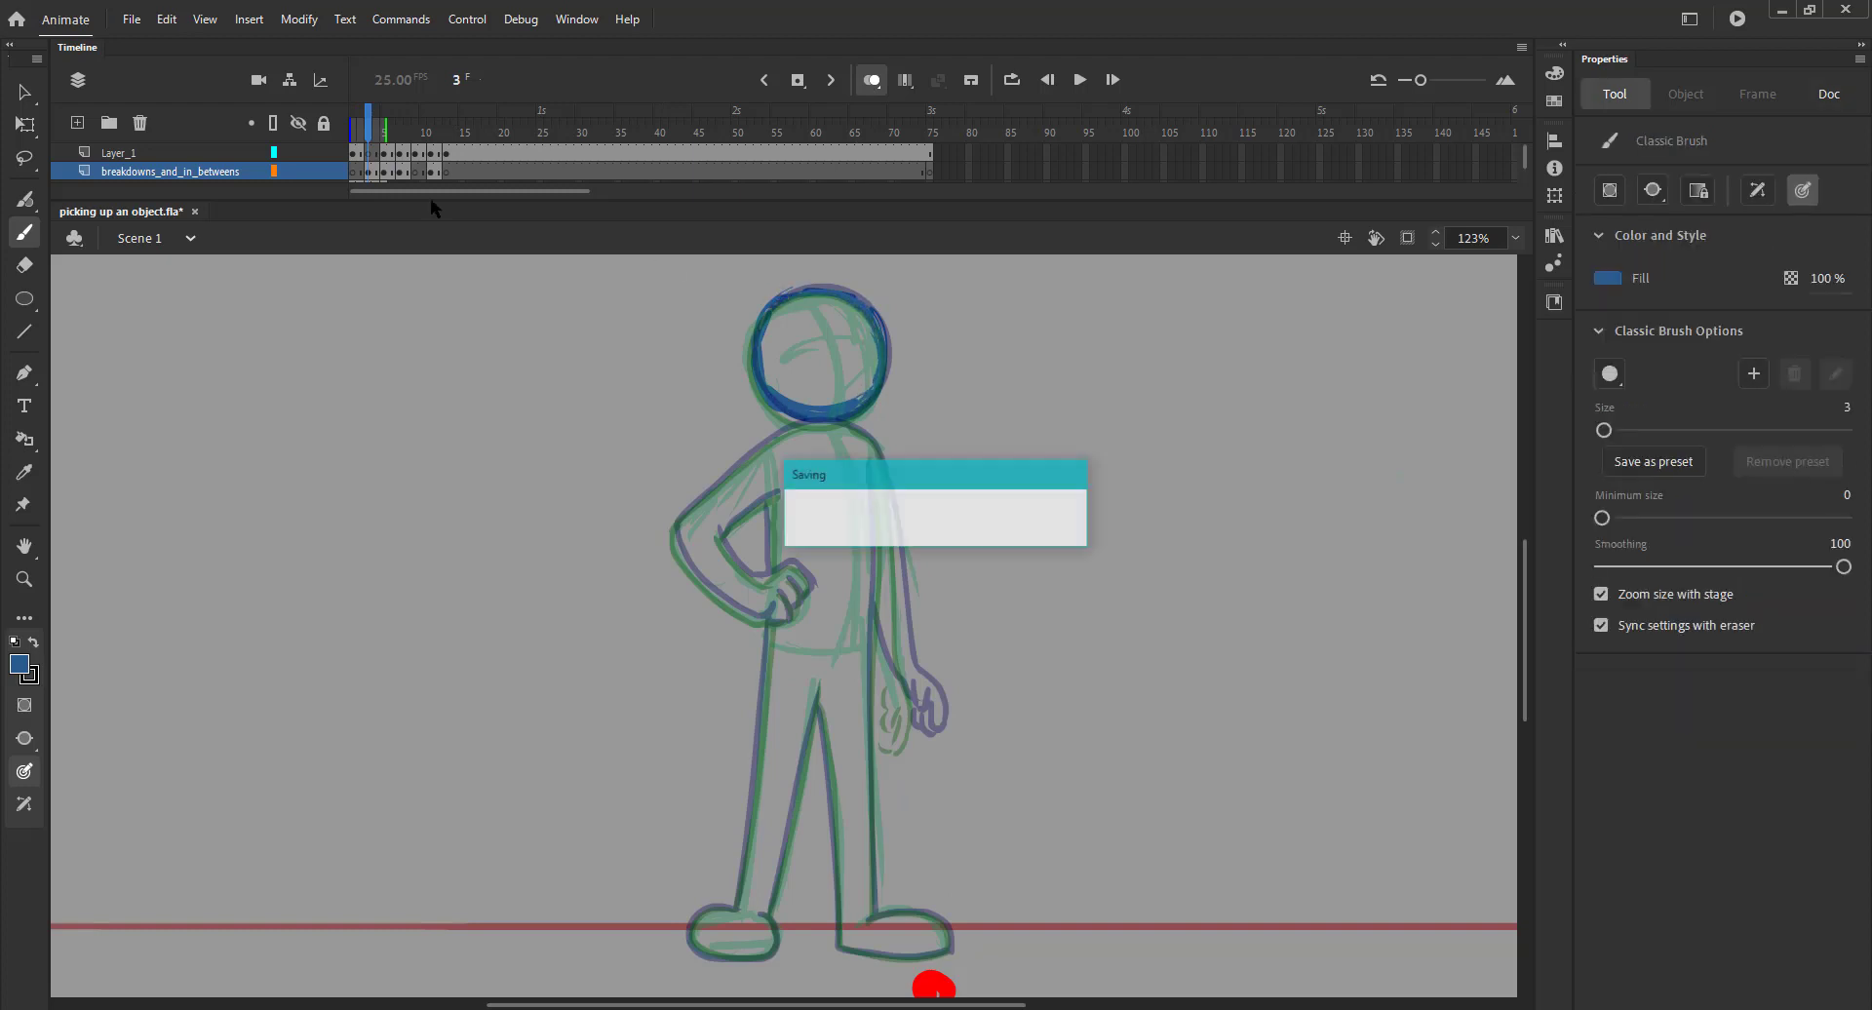
mouse_move(780, 435)
mouse_down()
mouse_move(810, 426)
mouse_move(894, 545)
mouse_move(922, 713)
mouse_up()
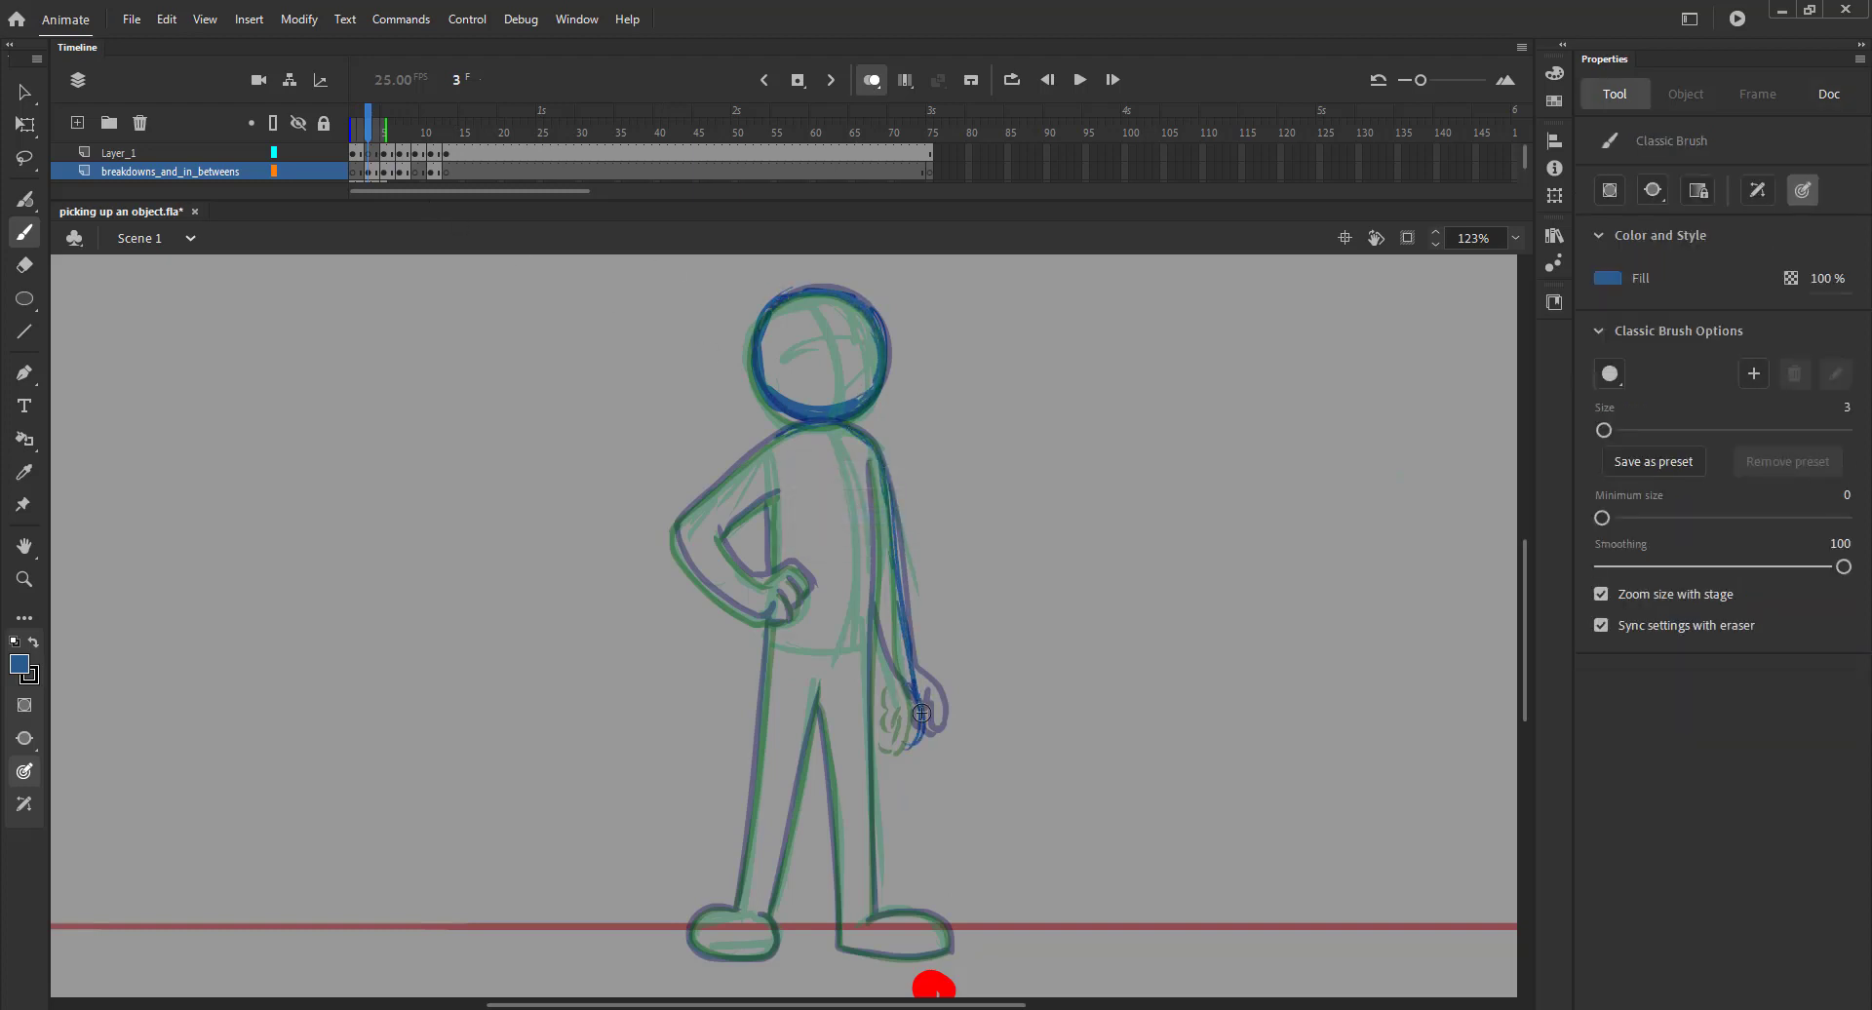
drag(671, 532, 714, 591)
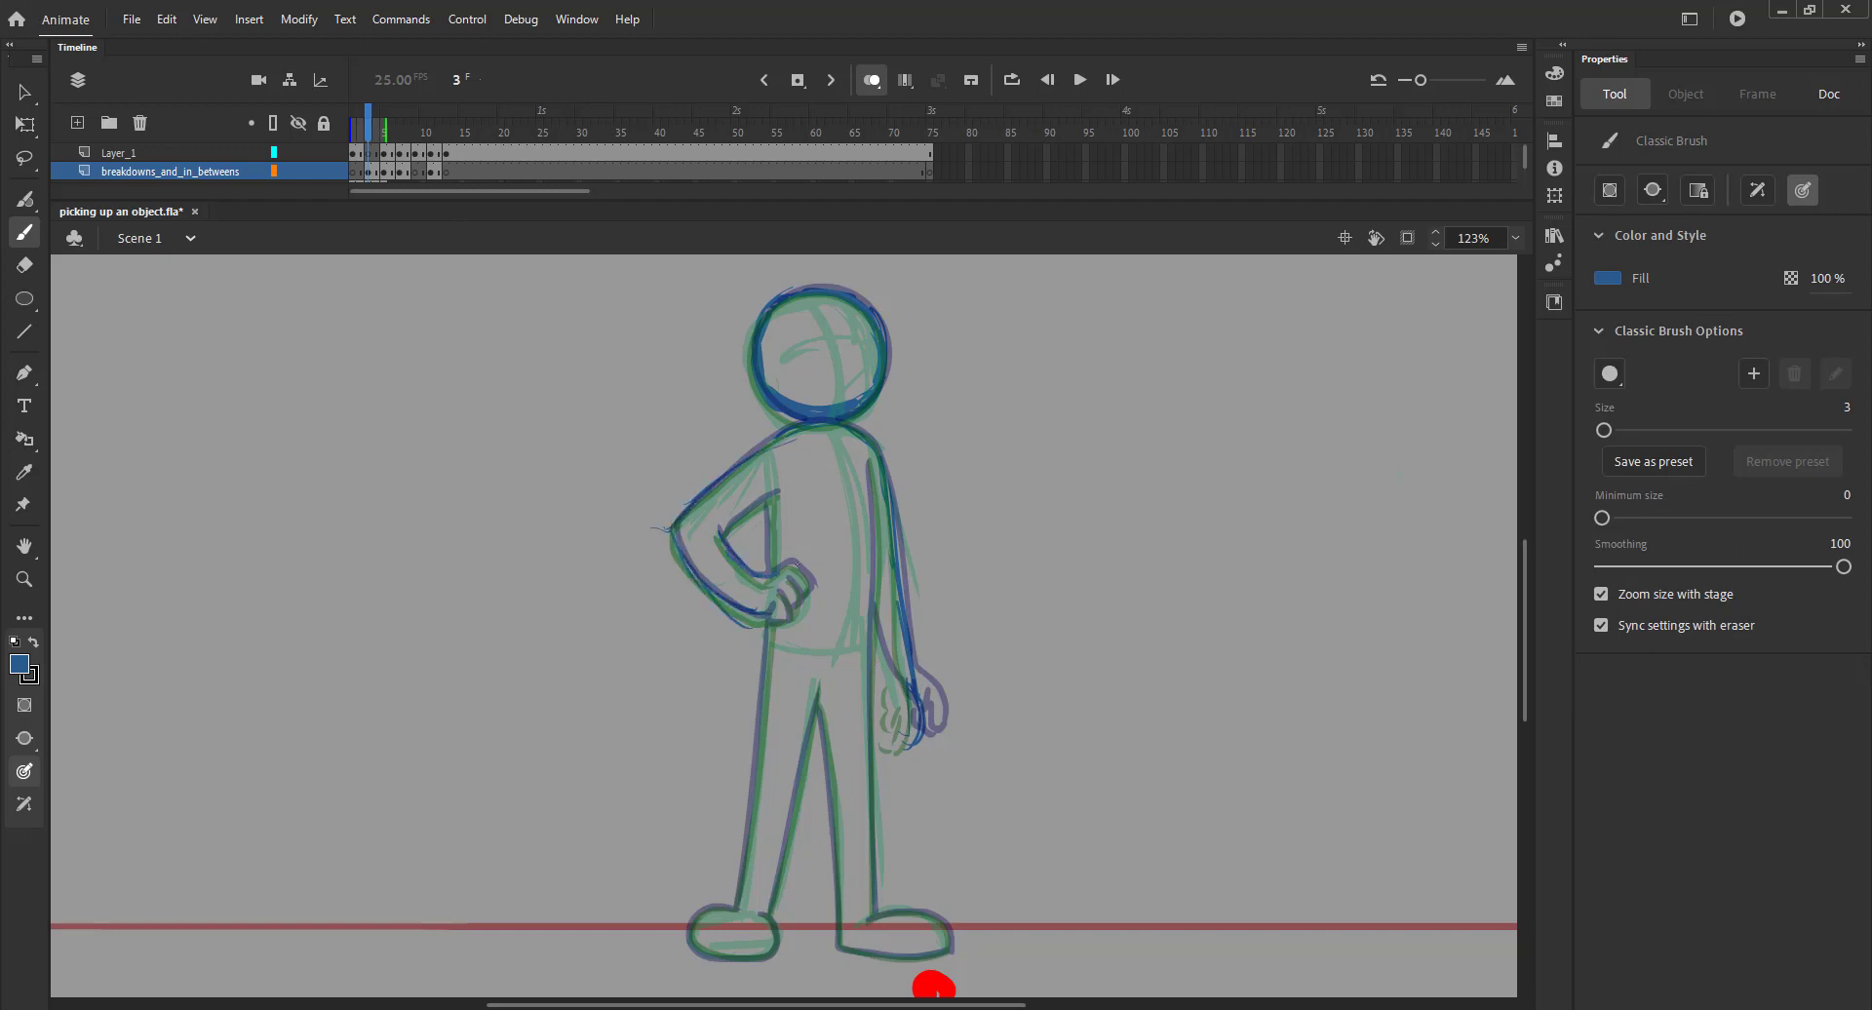
click(872, 81)
Make room for another in-between with a blank keyframe at frame 7 on breakdowns_and_in_betweens, save, and turn on onion skinning
drag(355, 134, 403, 138)
key(F7)
key(ctrl+s)
click(872, 81)
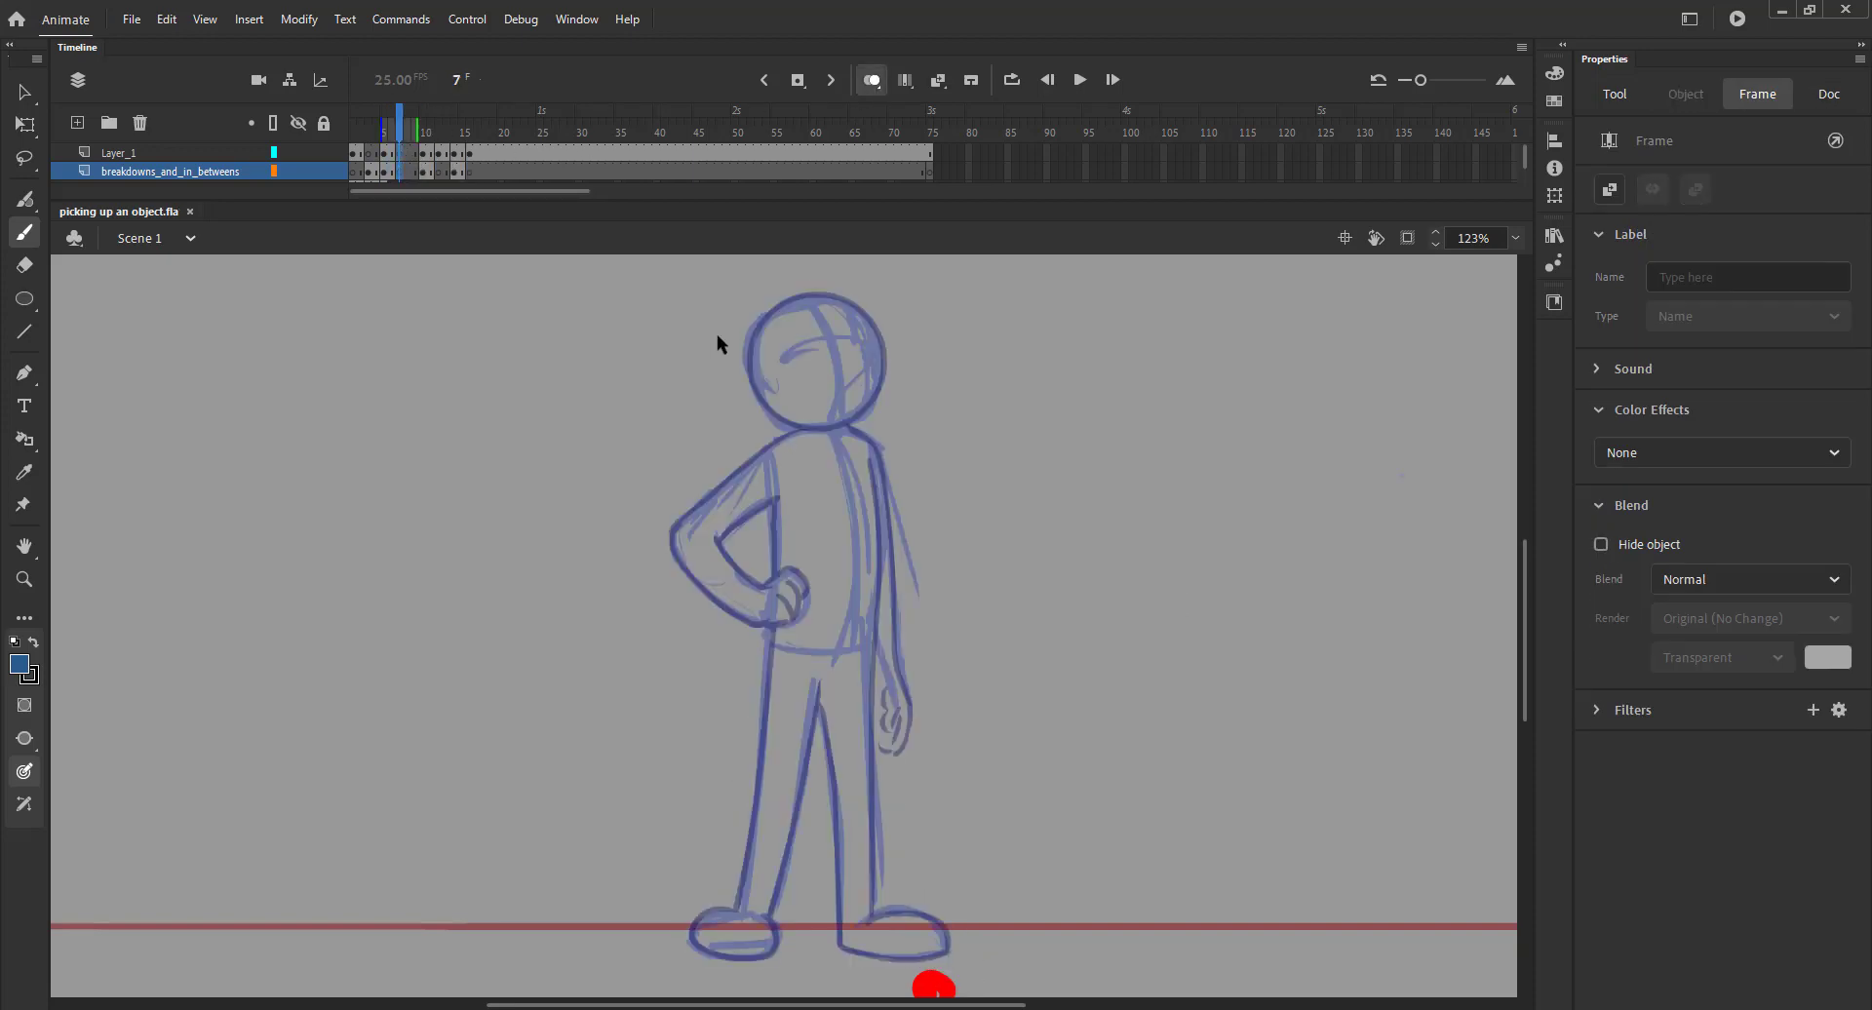
Start the head outline at frame 7 and tighten the timing so the final key pose starts at frame 15
drag(754, 343, 799, 418)
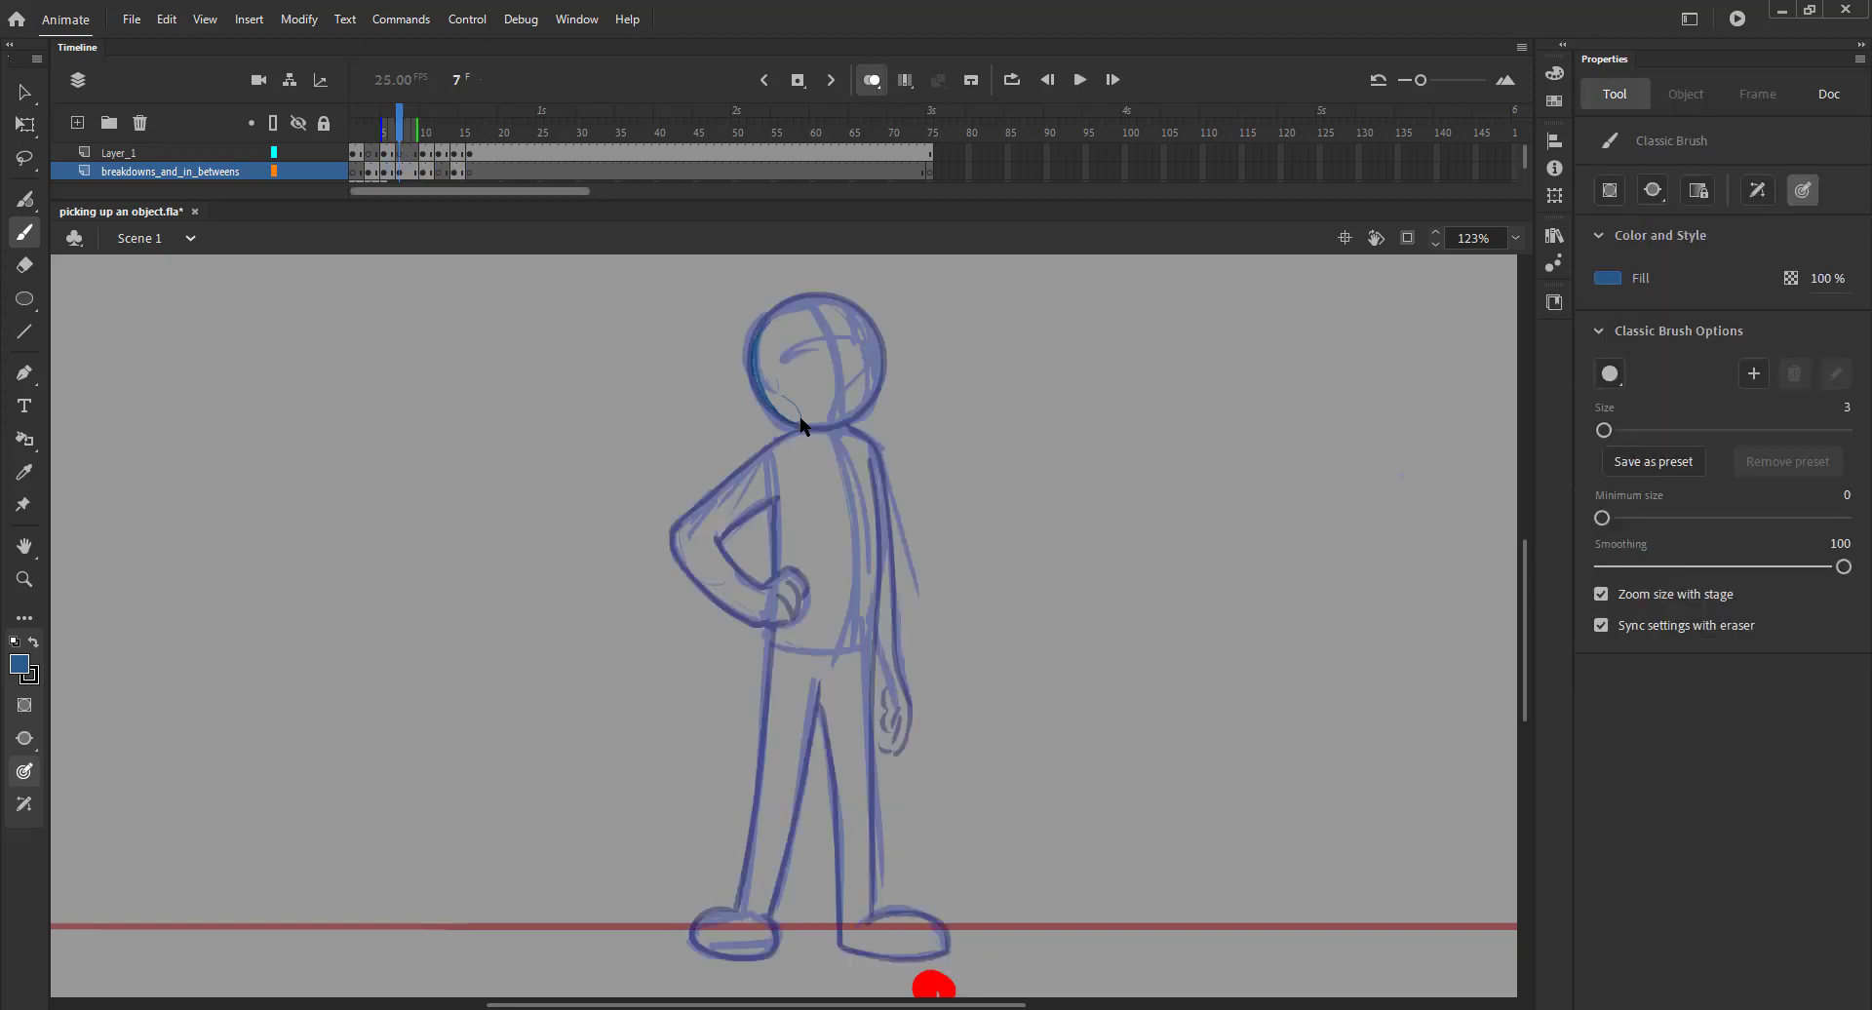
mouse_move(406, 140)
mouse_down()
mouse_move(459, 161)
mouse_move(404, 133)
mouse_up()
click(400, 125)
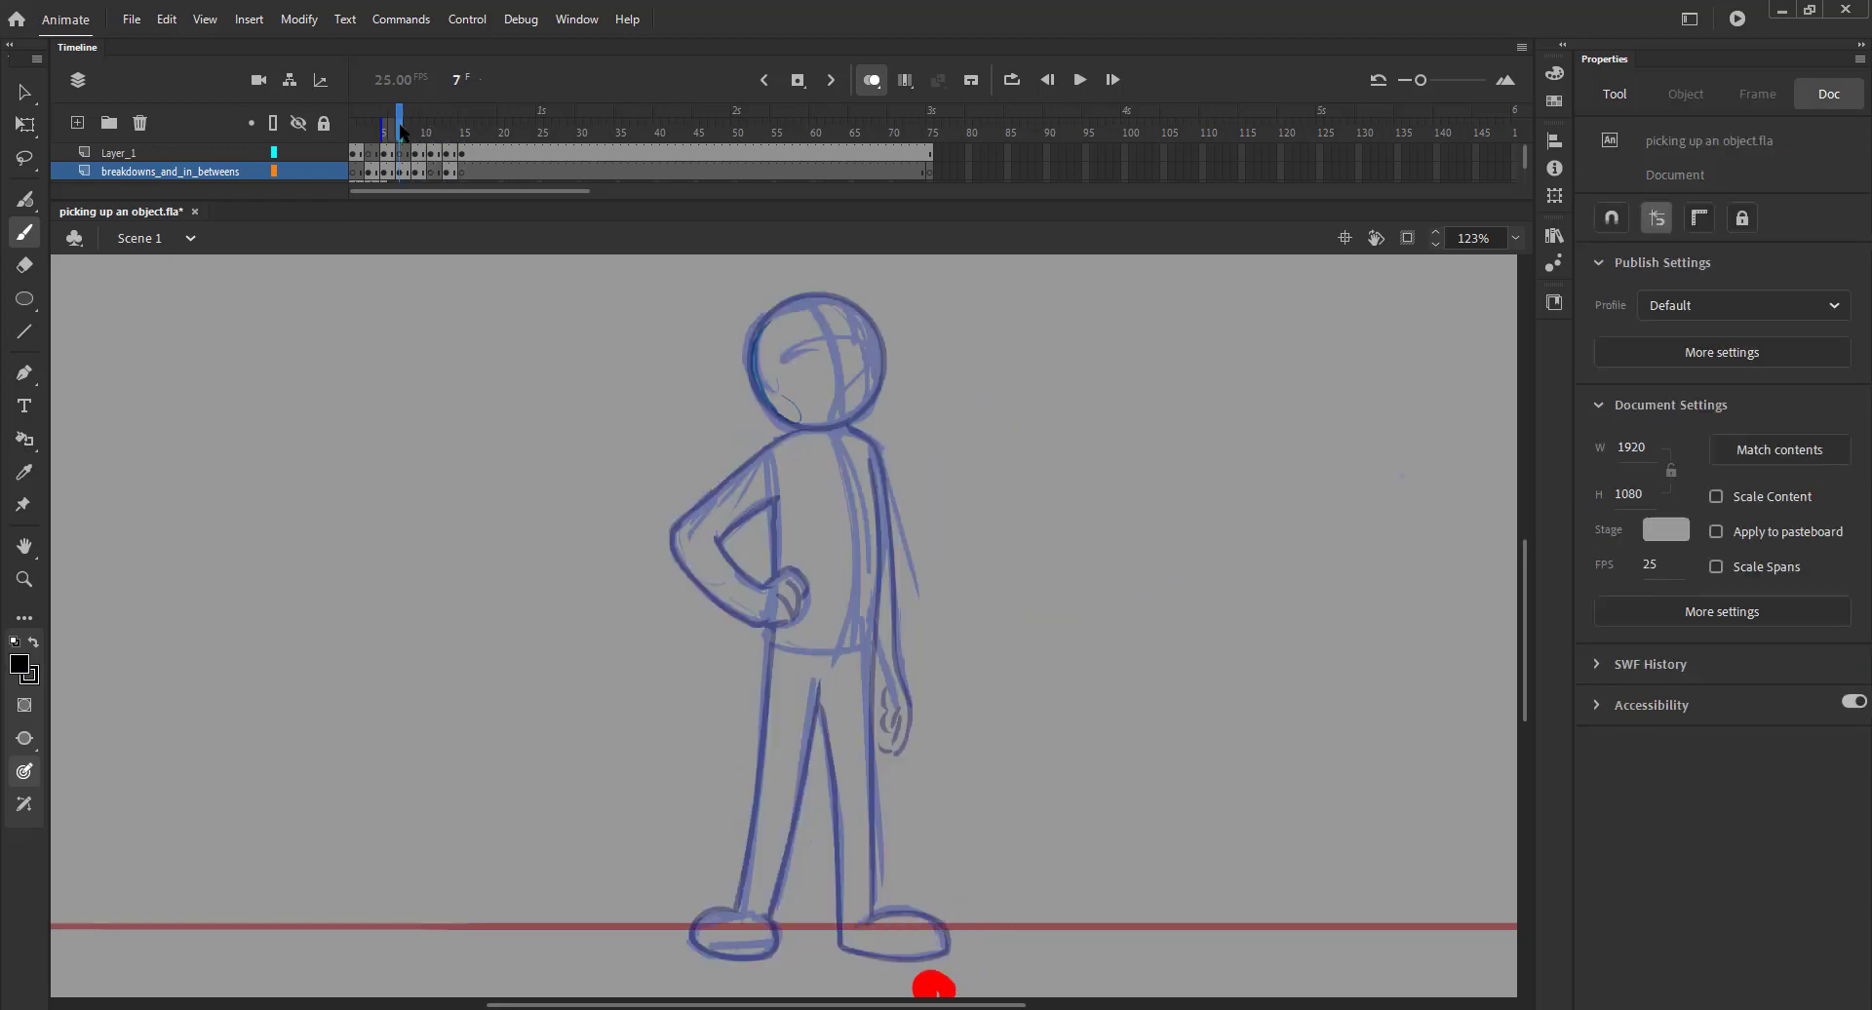
drag(762, 314, 772, 390)
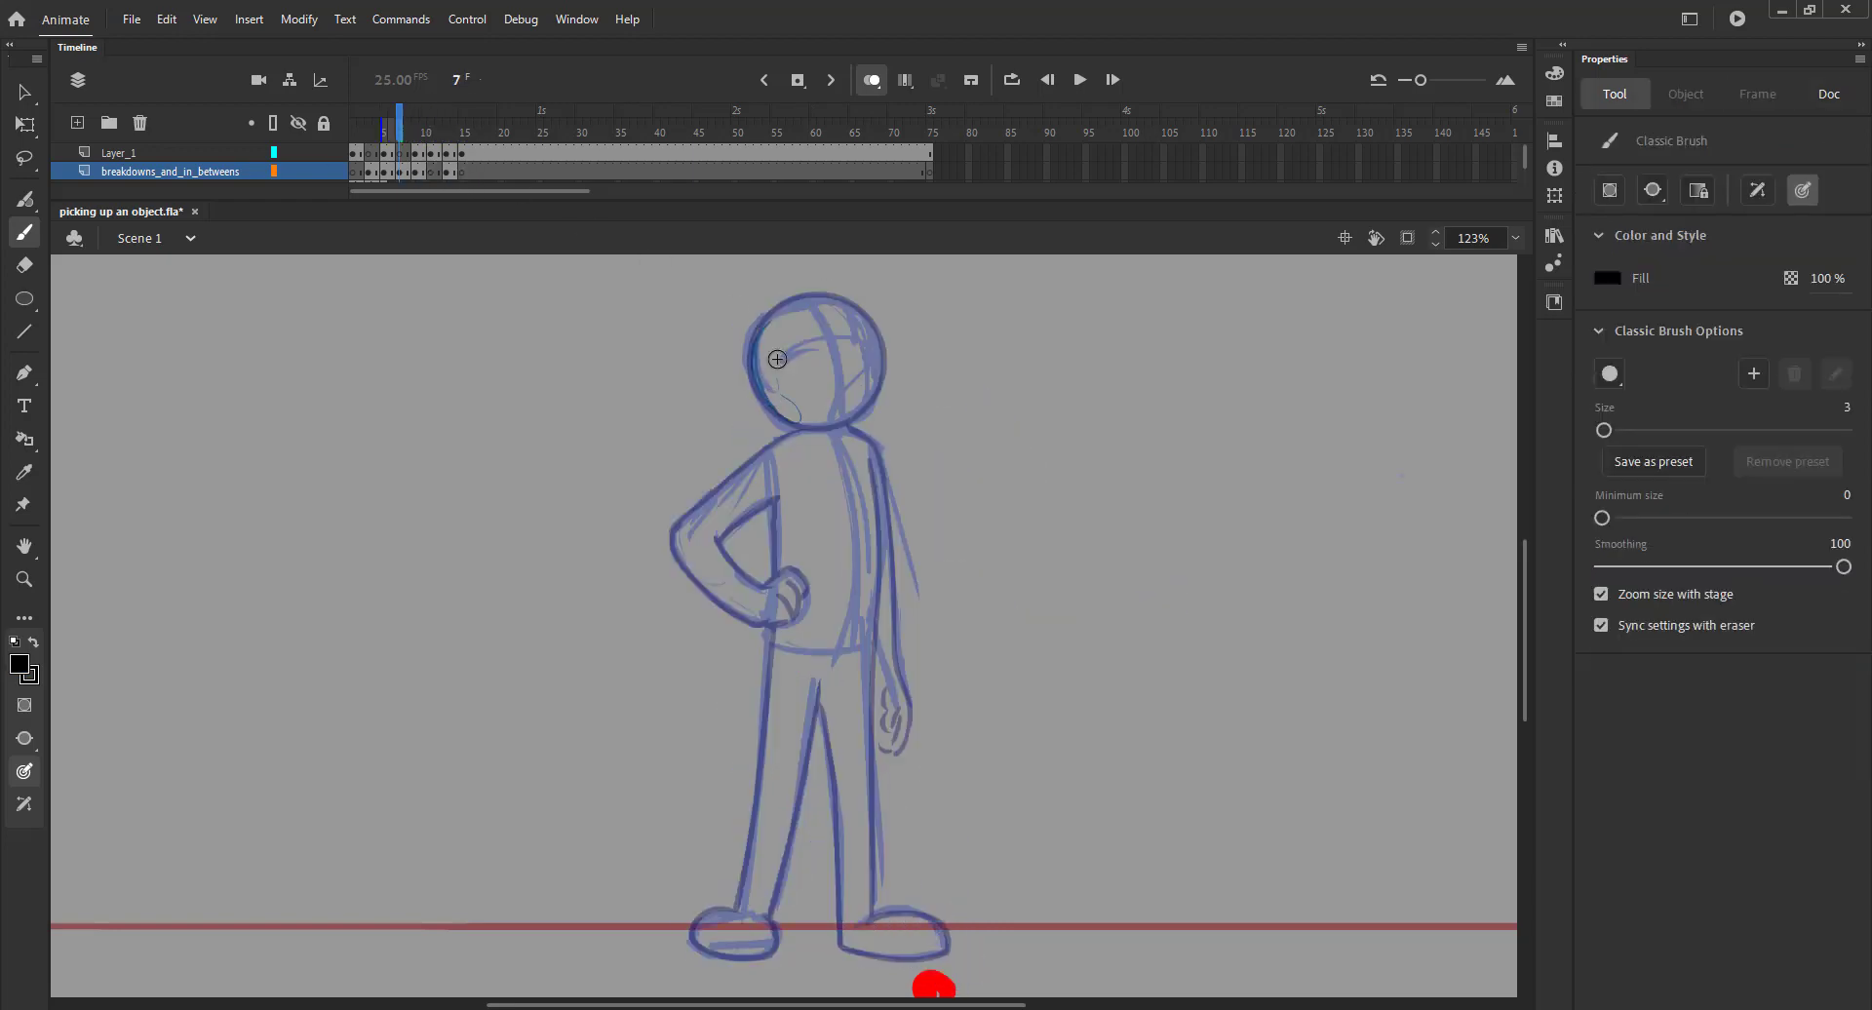
Sample the rough sketch's blue at frame 6 as the brush fill and return to frame 7
key(comma)
click(1602, 283)
click(1602, 283)
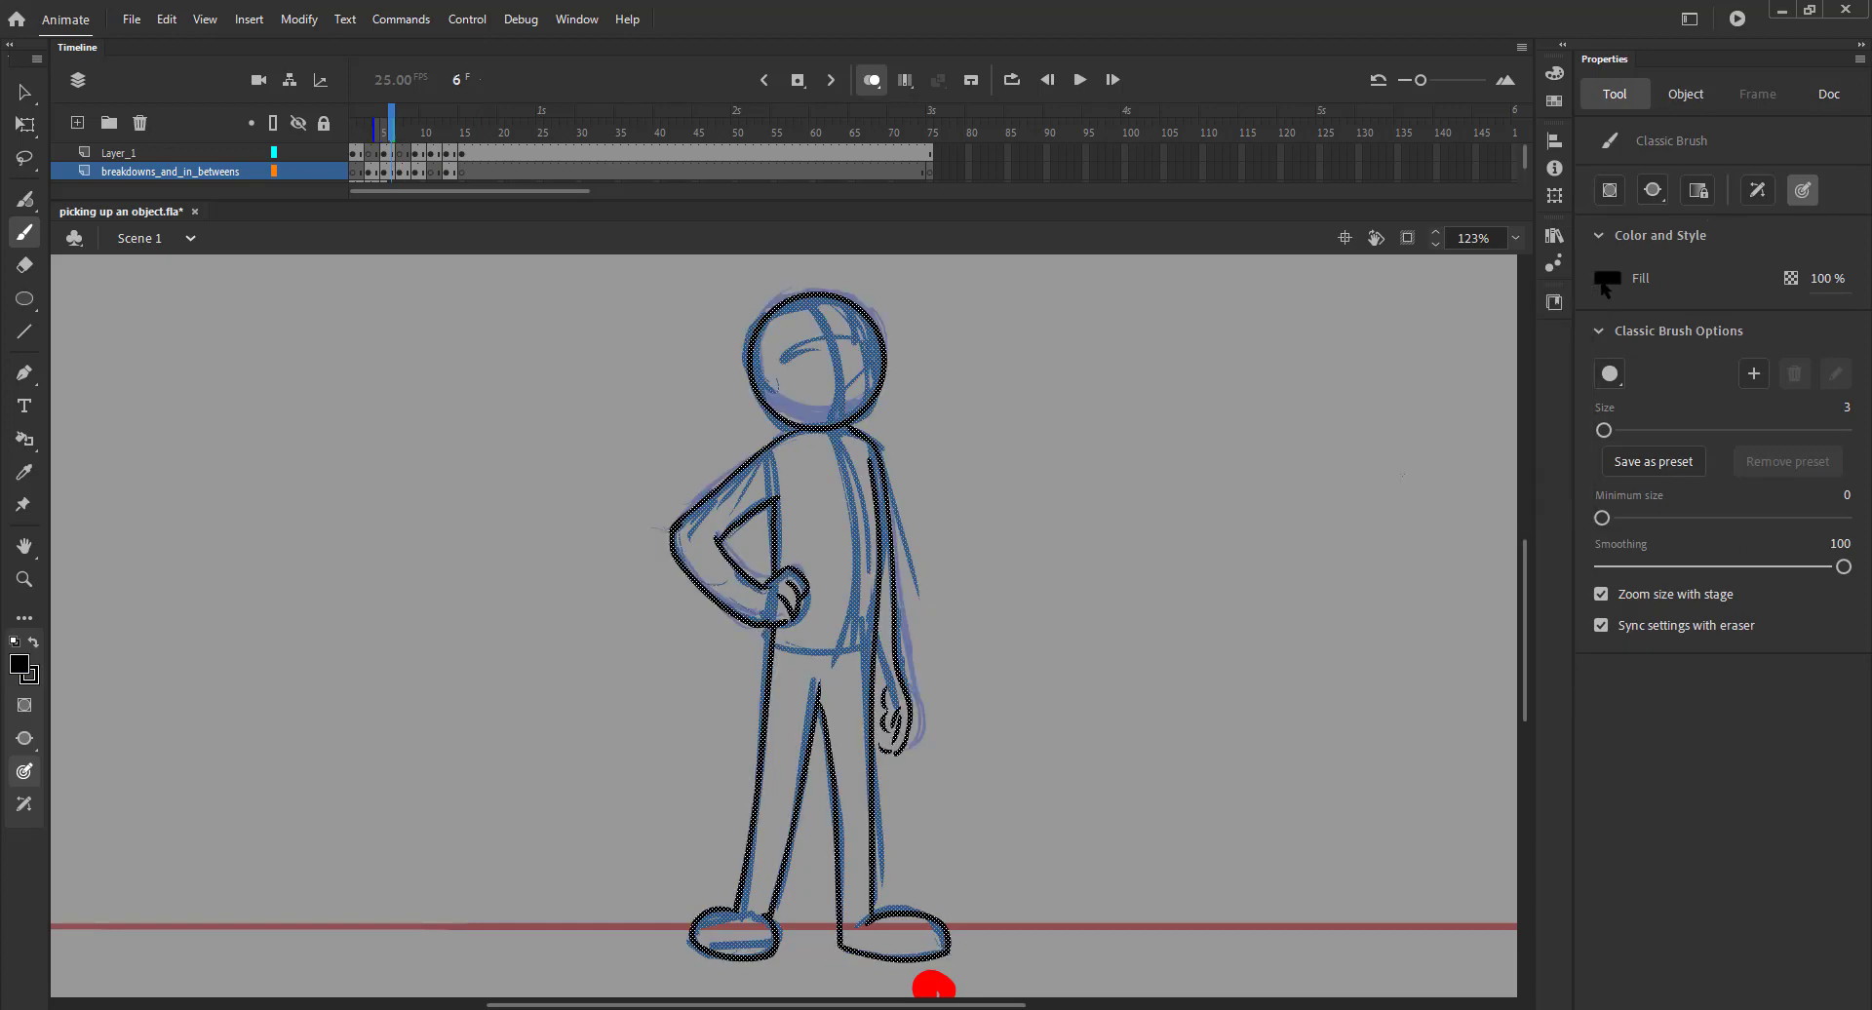
click(253, 172)
key(v)
click(577, 373)
key(b)
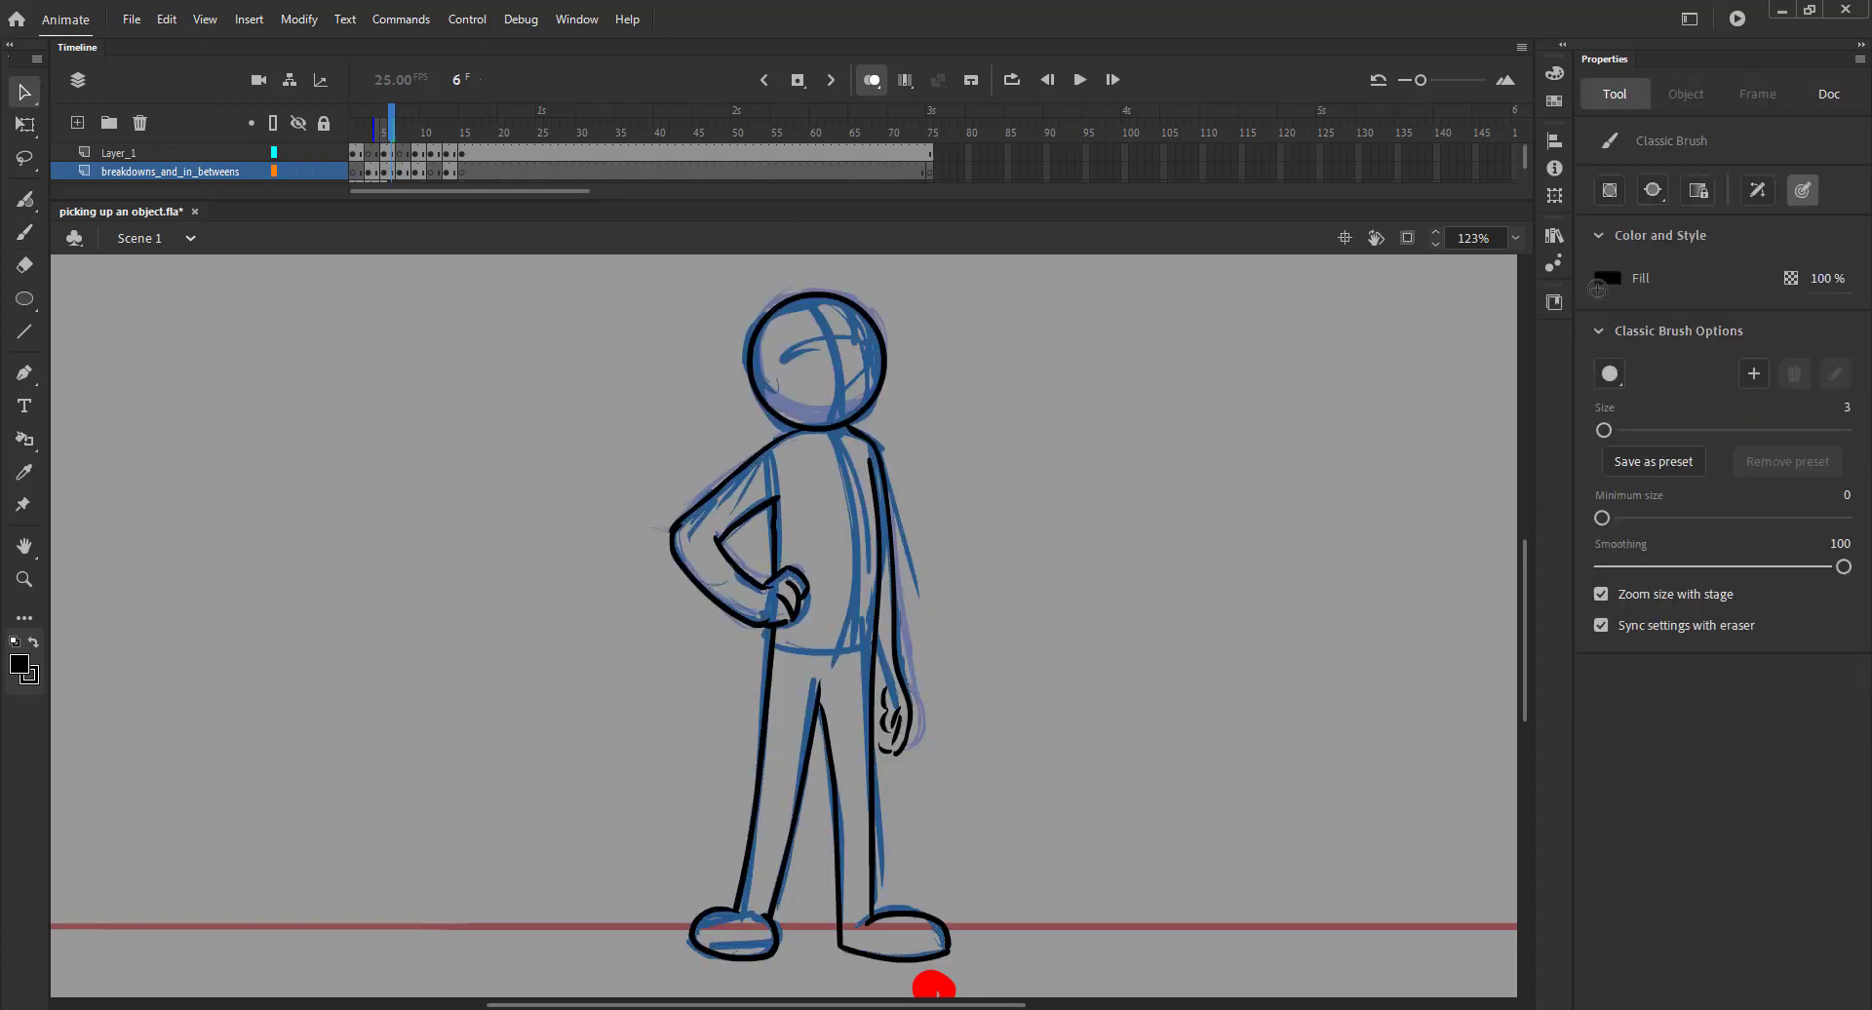
click(1606, 280)
click(796, 310)
drag(396, 124, 401, 129)
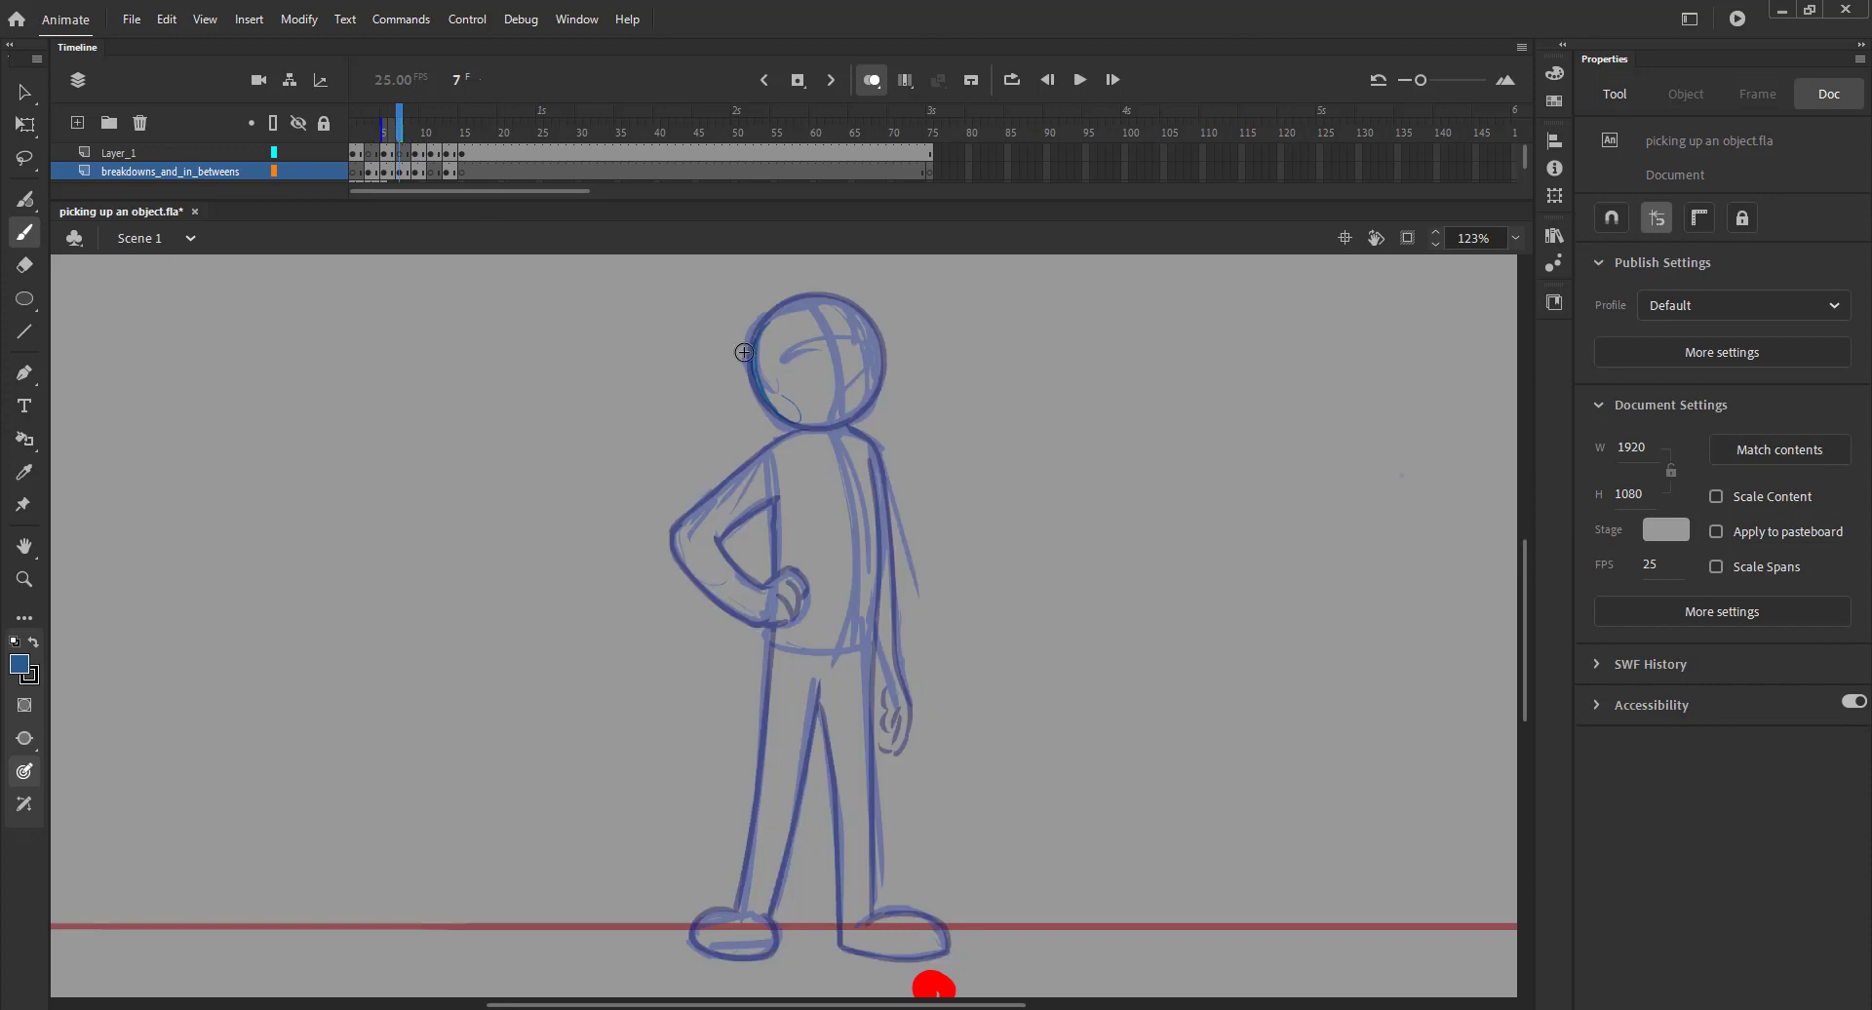
Complete the in-between's head circle at frame 7 and flip through the neighbouring frames to compare its position
drag(744, 352, 760, 334)
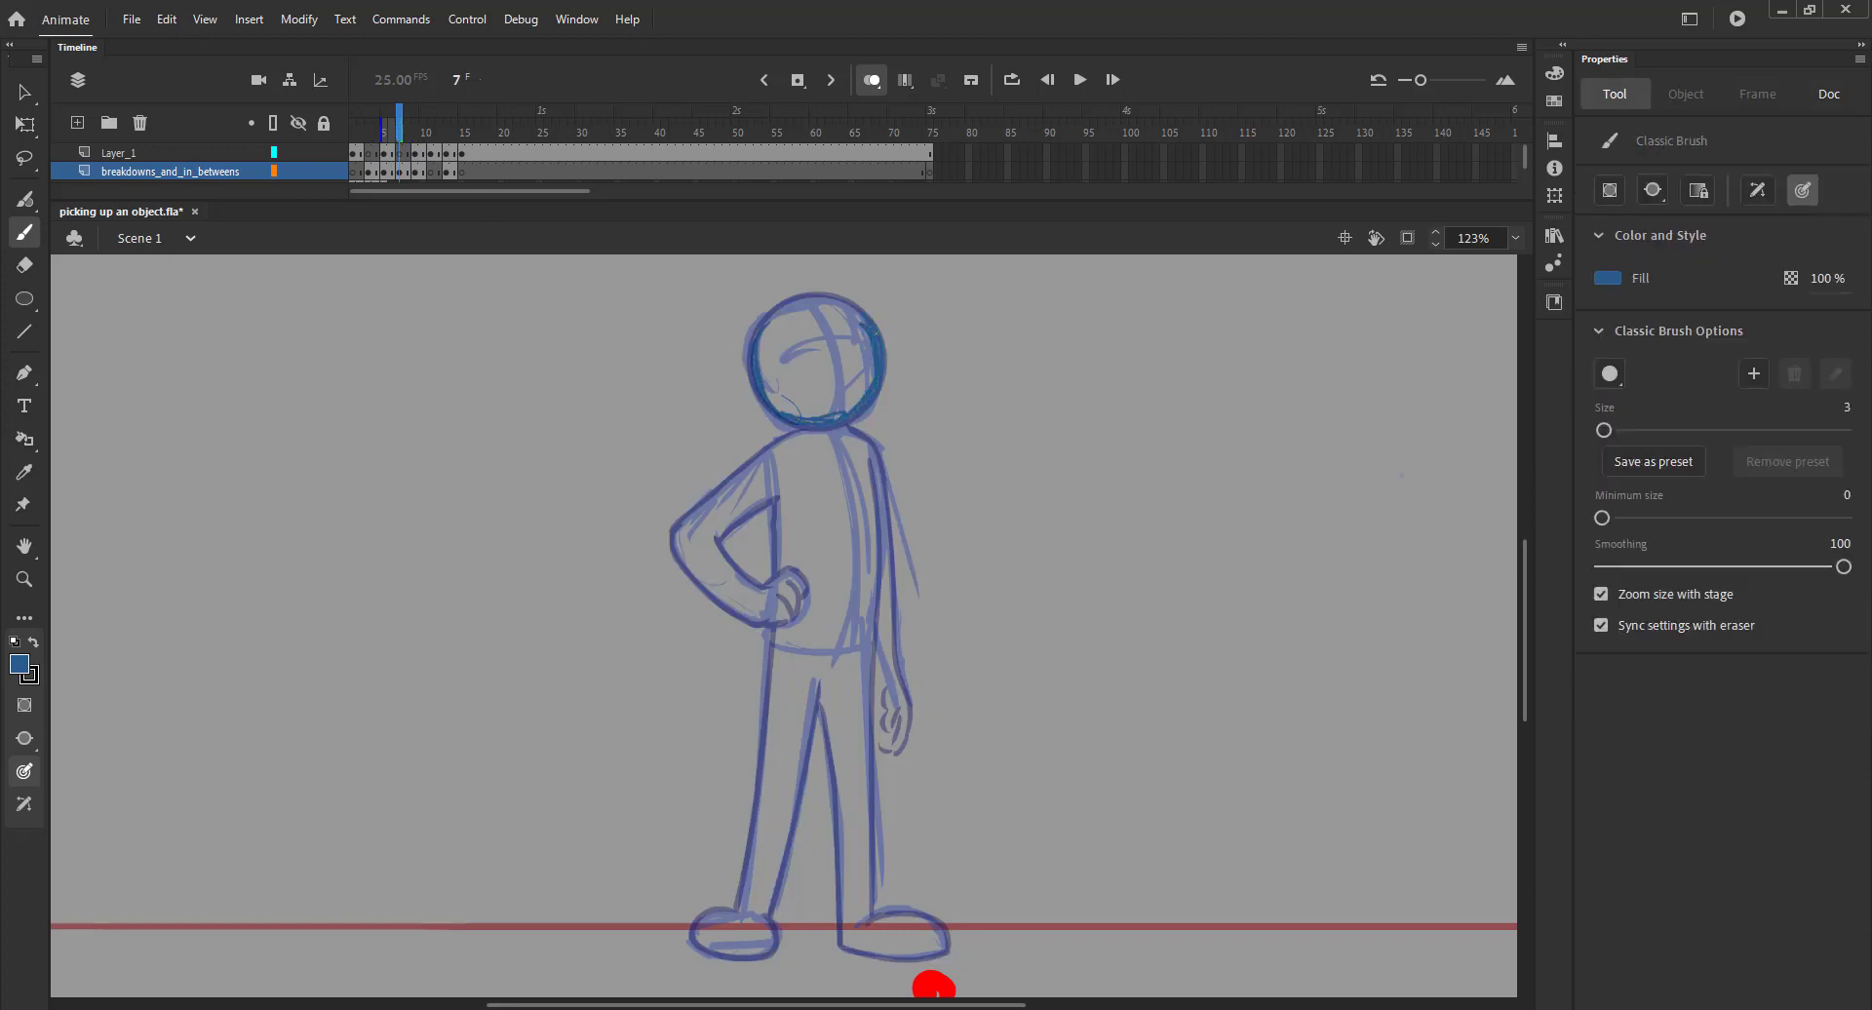
key(comma)
key(comma)
key(period)
key(period)
key(period)
key(comma)
key(comma)
key(period)
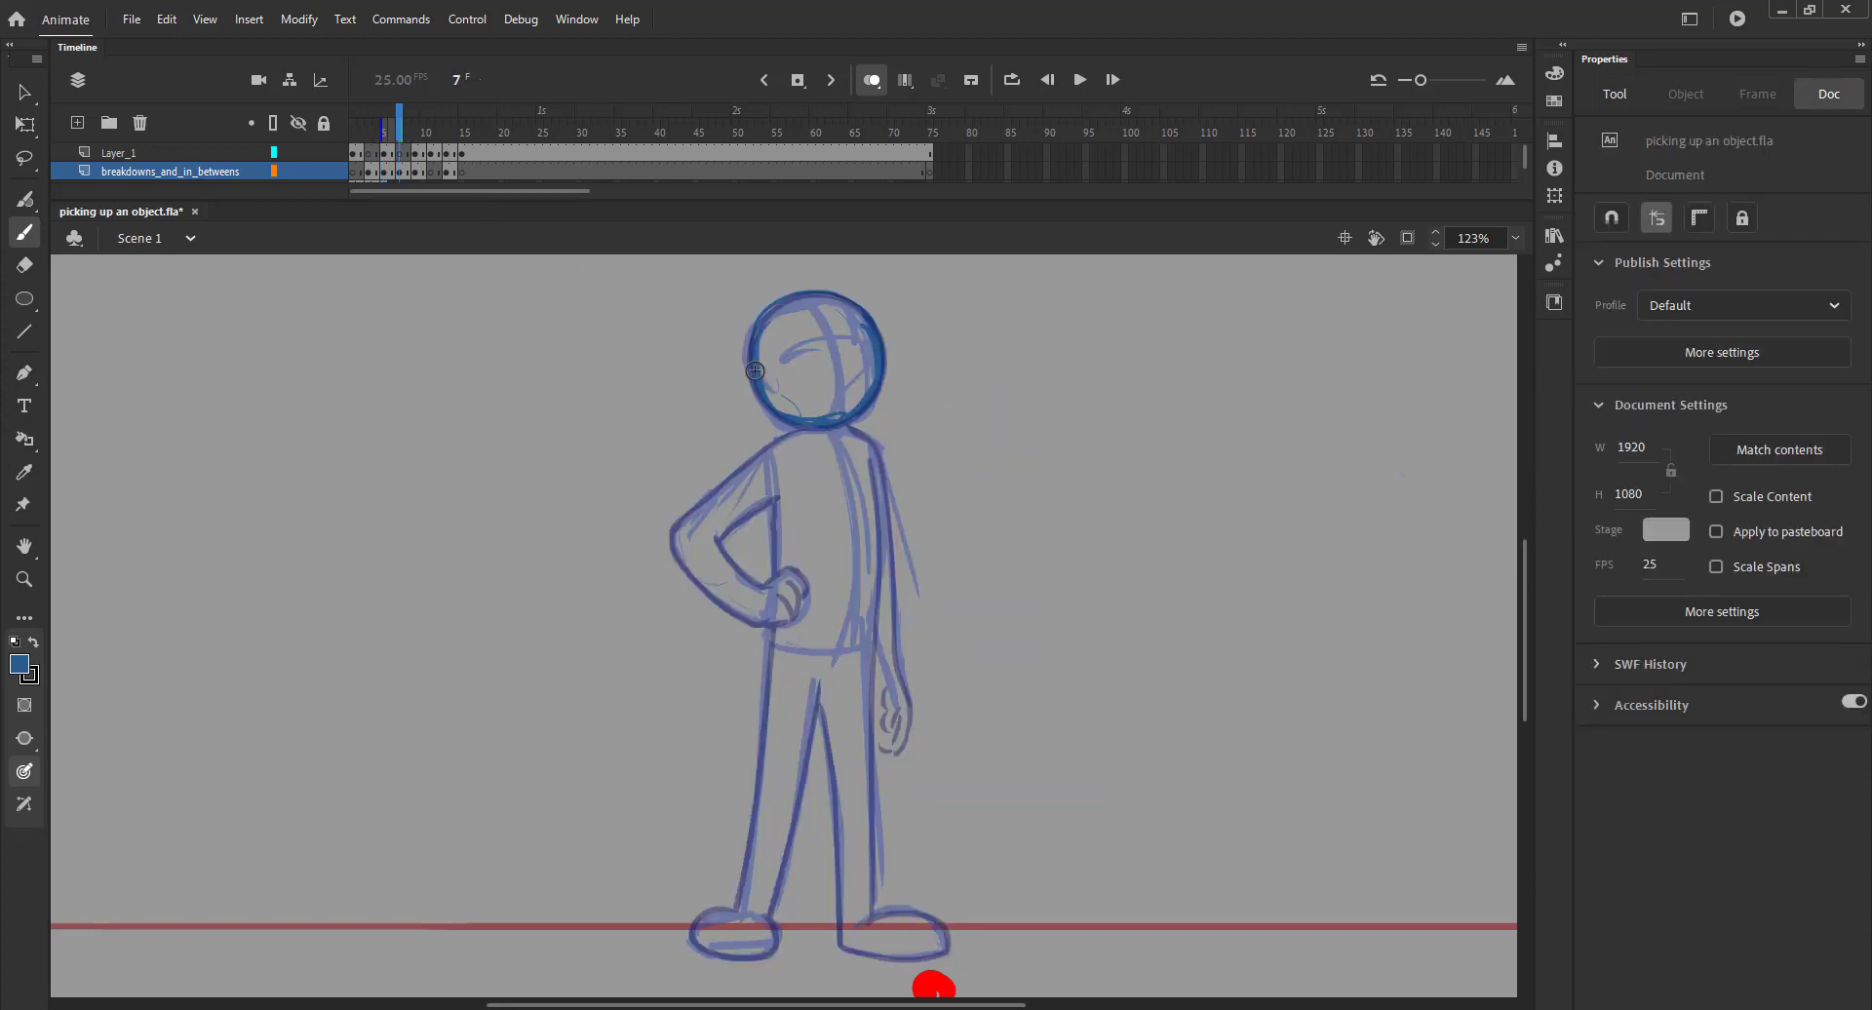
Sketch the in-between's shoulders, torso curve and forward-swinging arm with its hand at frame 7, and check them without onion skinning
mouse_move(837, 434)
mouse_down()
mouse_move(848, 633)
mouse_move(800, 437)
mouse_move(911, 648)
mouse_up()
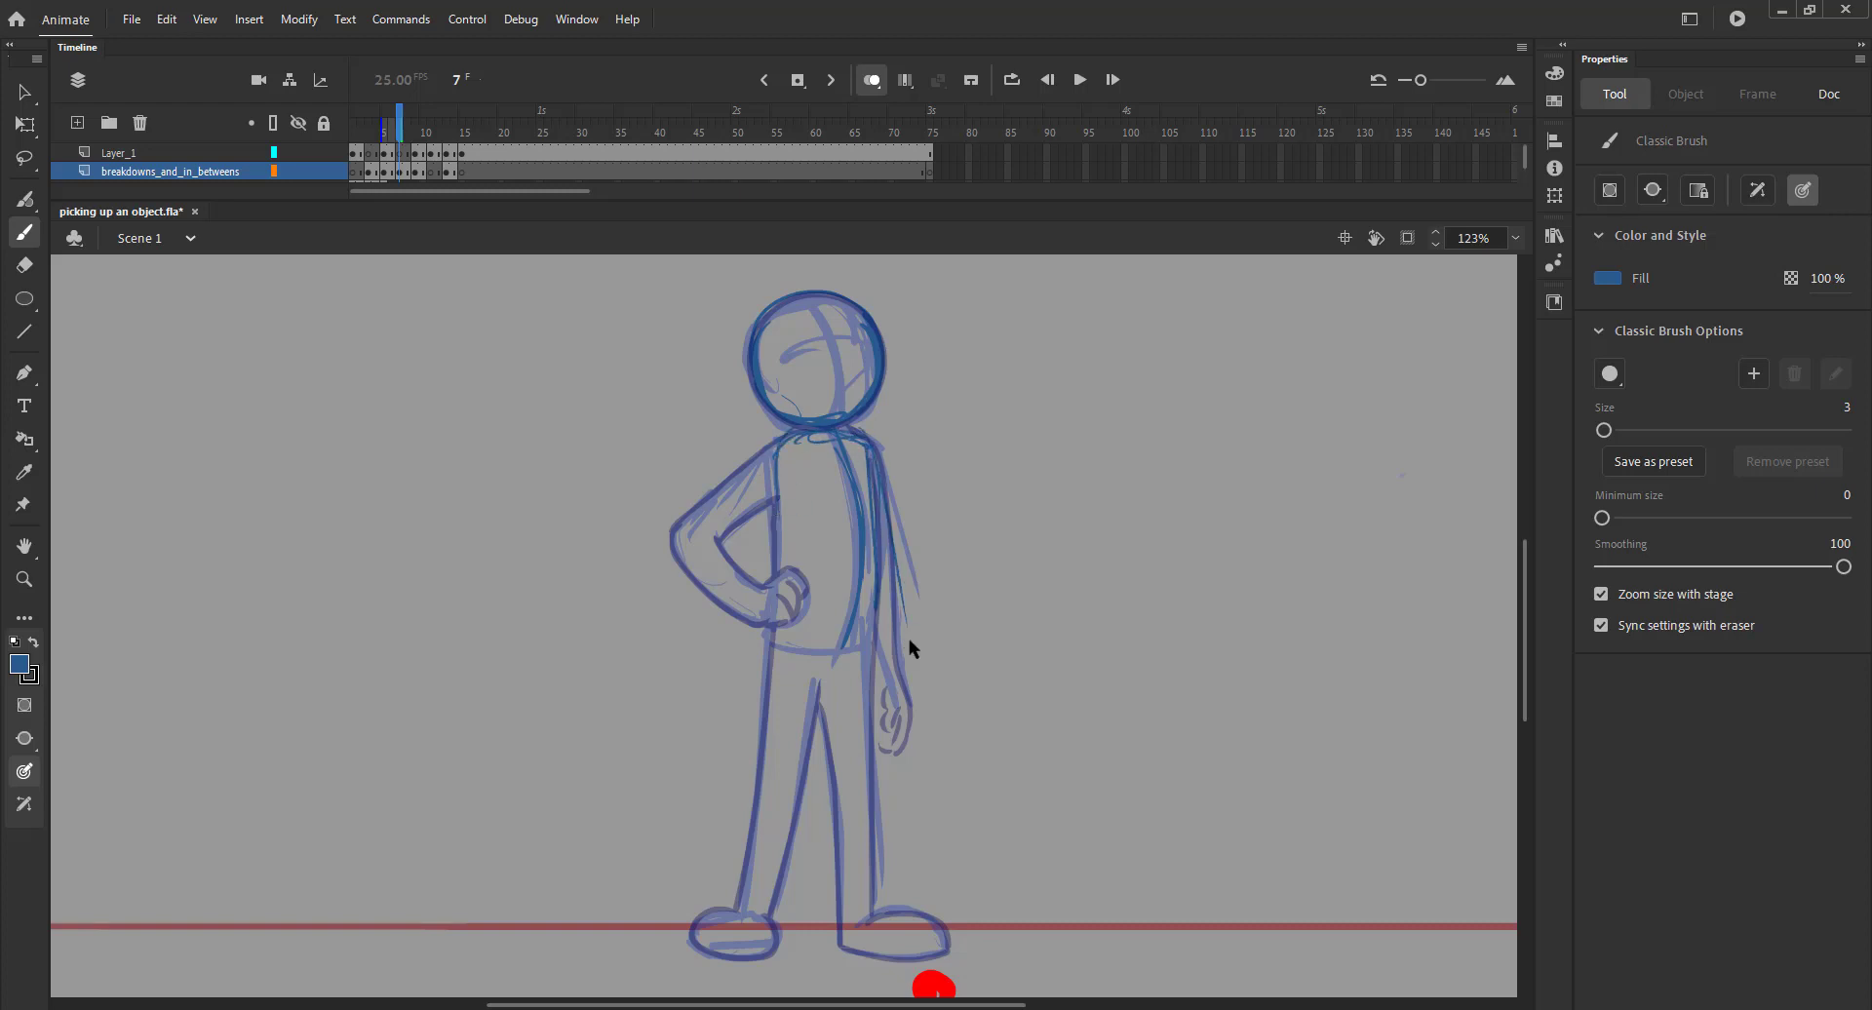
drag(893, 531, 951, 668)
drag(900, 556, 959, 680)
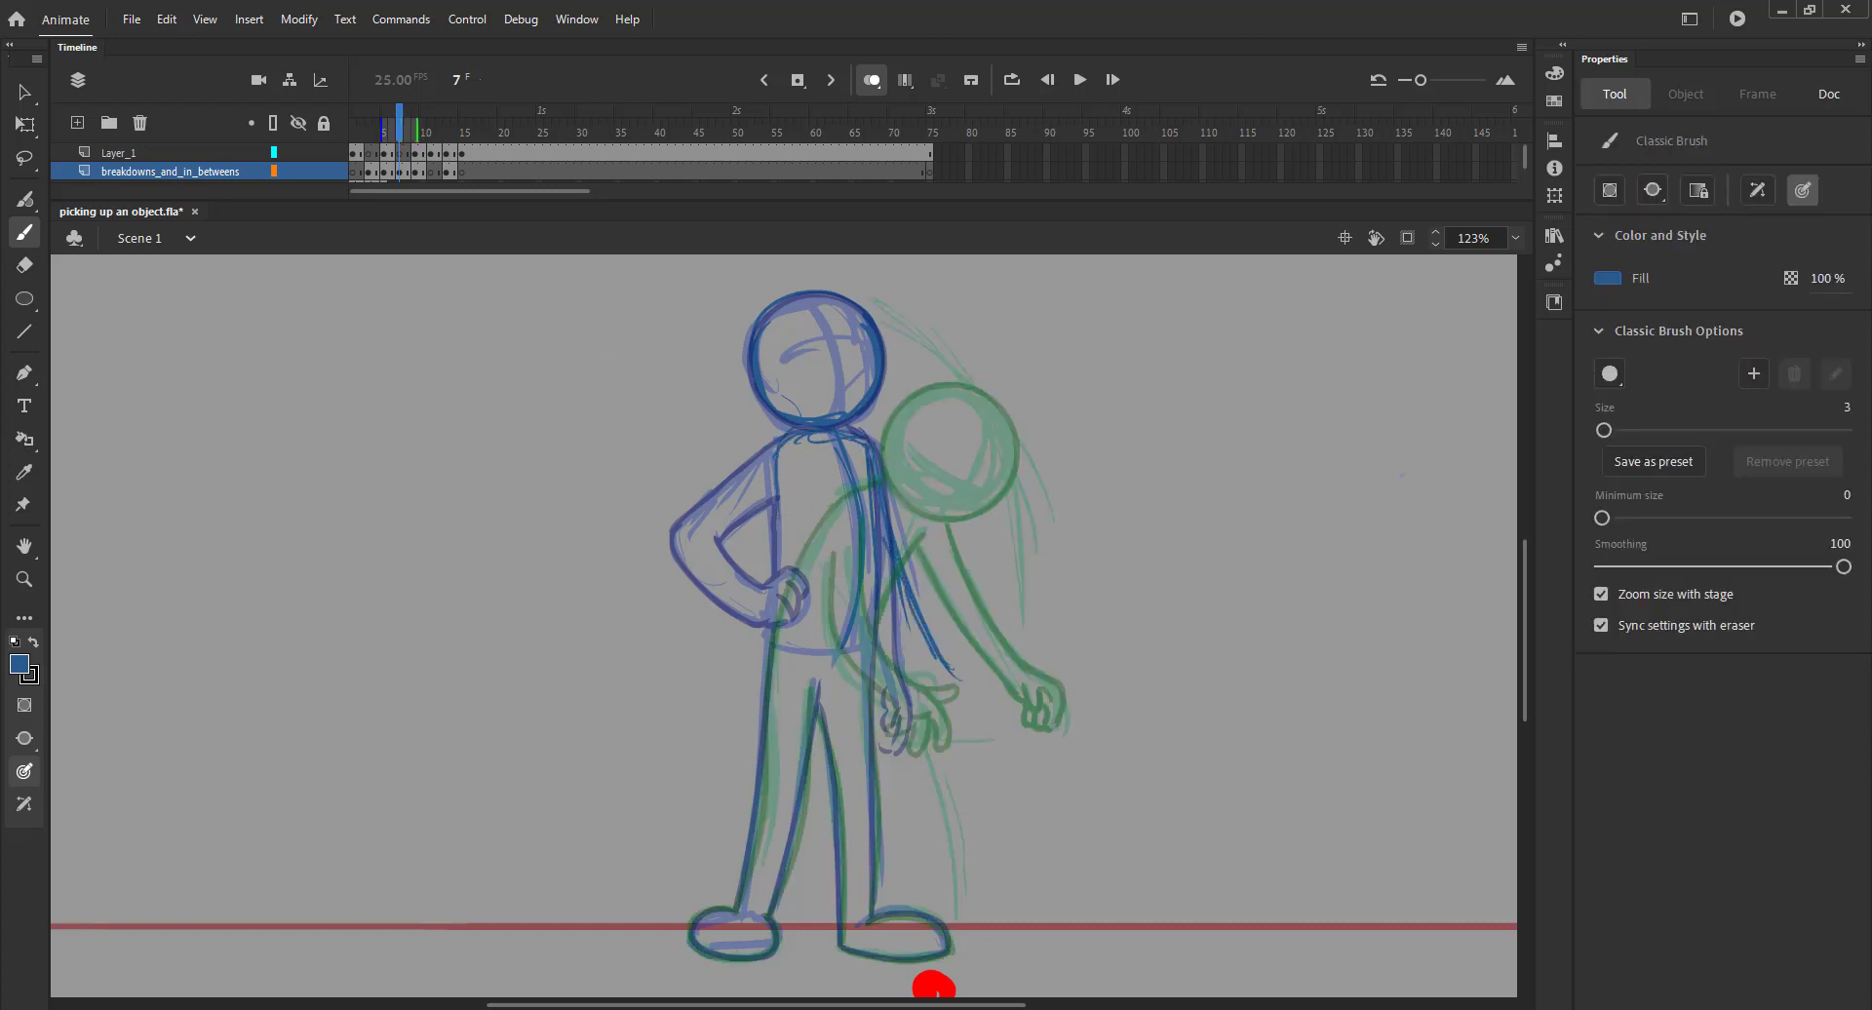
drag(885, 485, 952, 665)
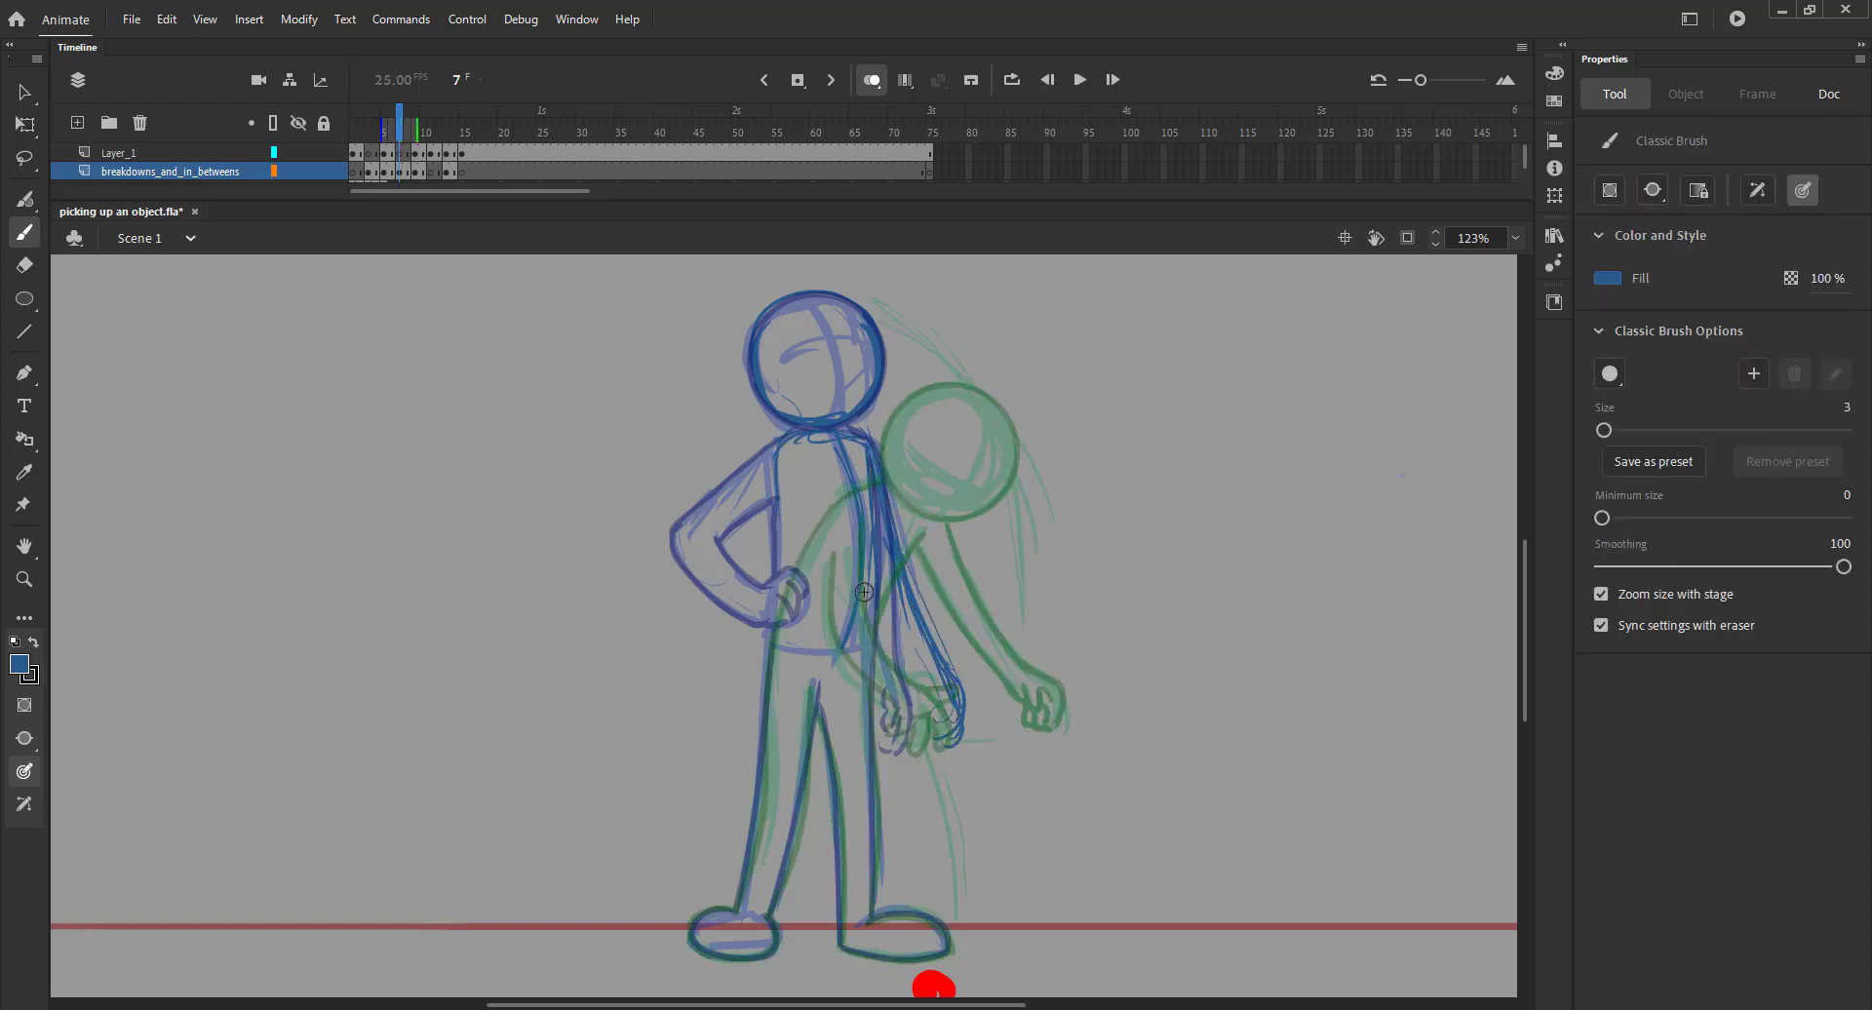
click(872, 79)
mouse_move(401, 132)
mouse_down()
mouse_move(435, 136)
mouse_move(403, 140)
mouse_up()
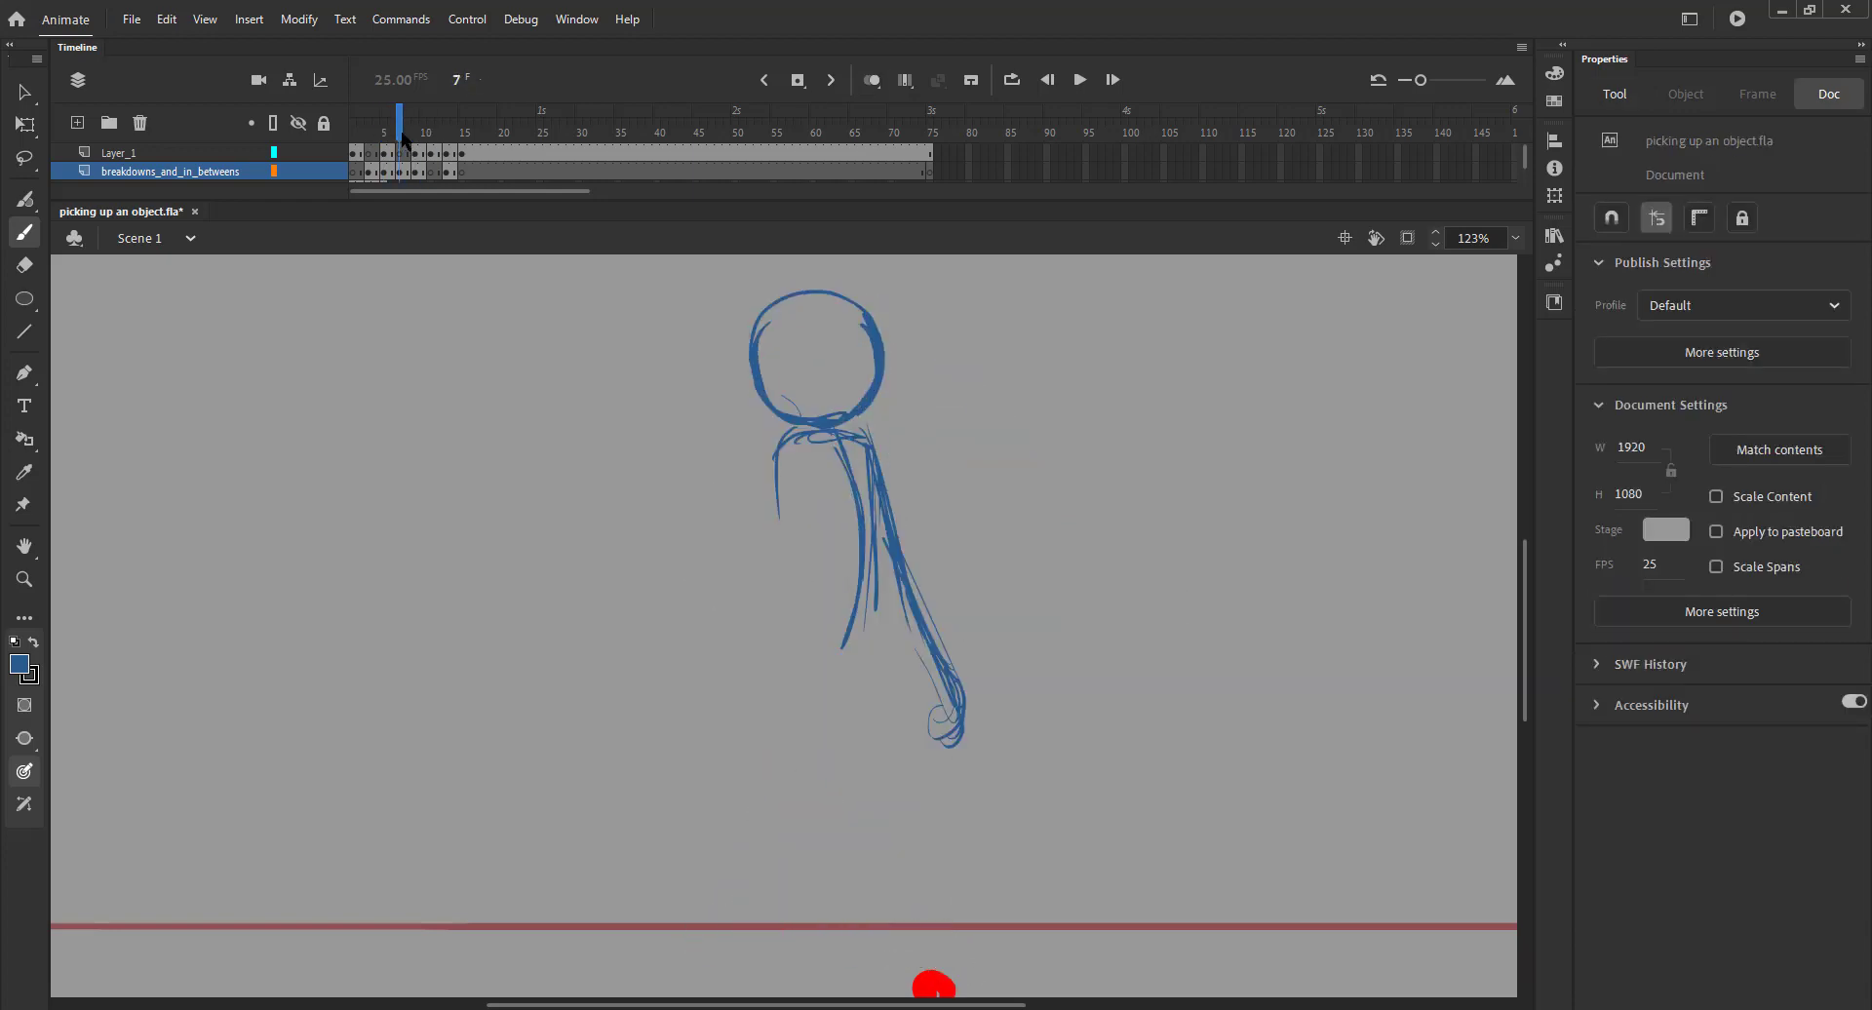
Extend the onion skin to frame 15, sketch the forward-swinging hand's motion arc through the following poses, and check it without onion skinning
click(872, 79)
drag(877, 753, 1097, 639)
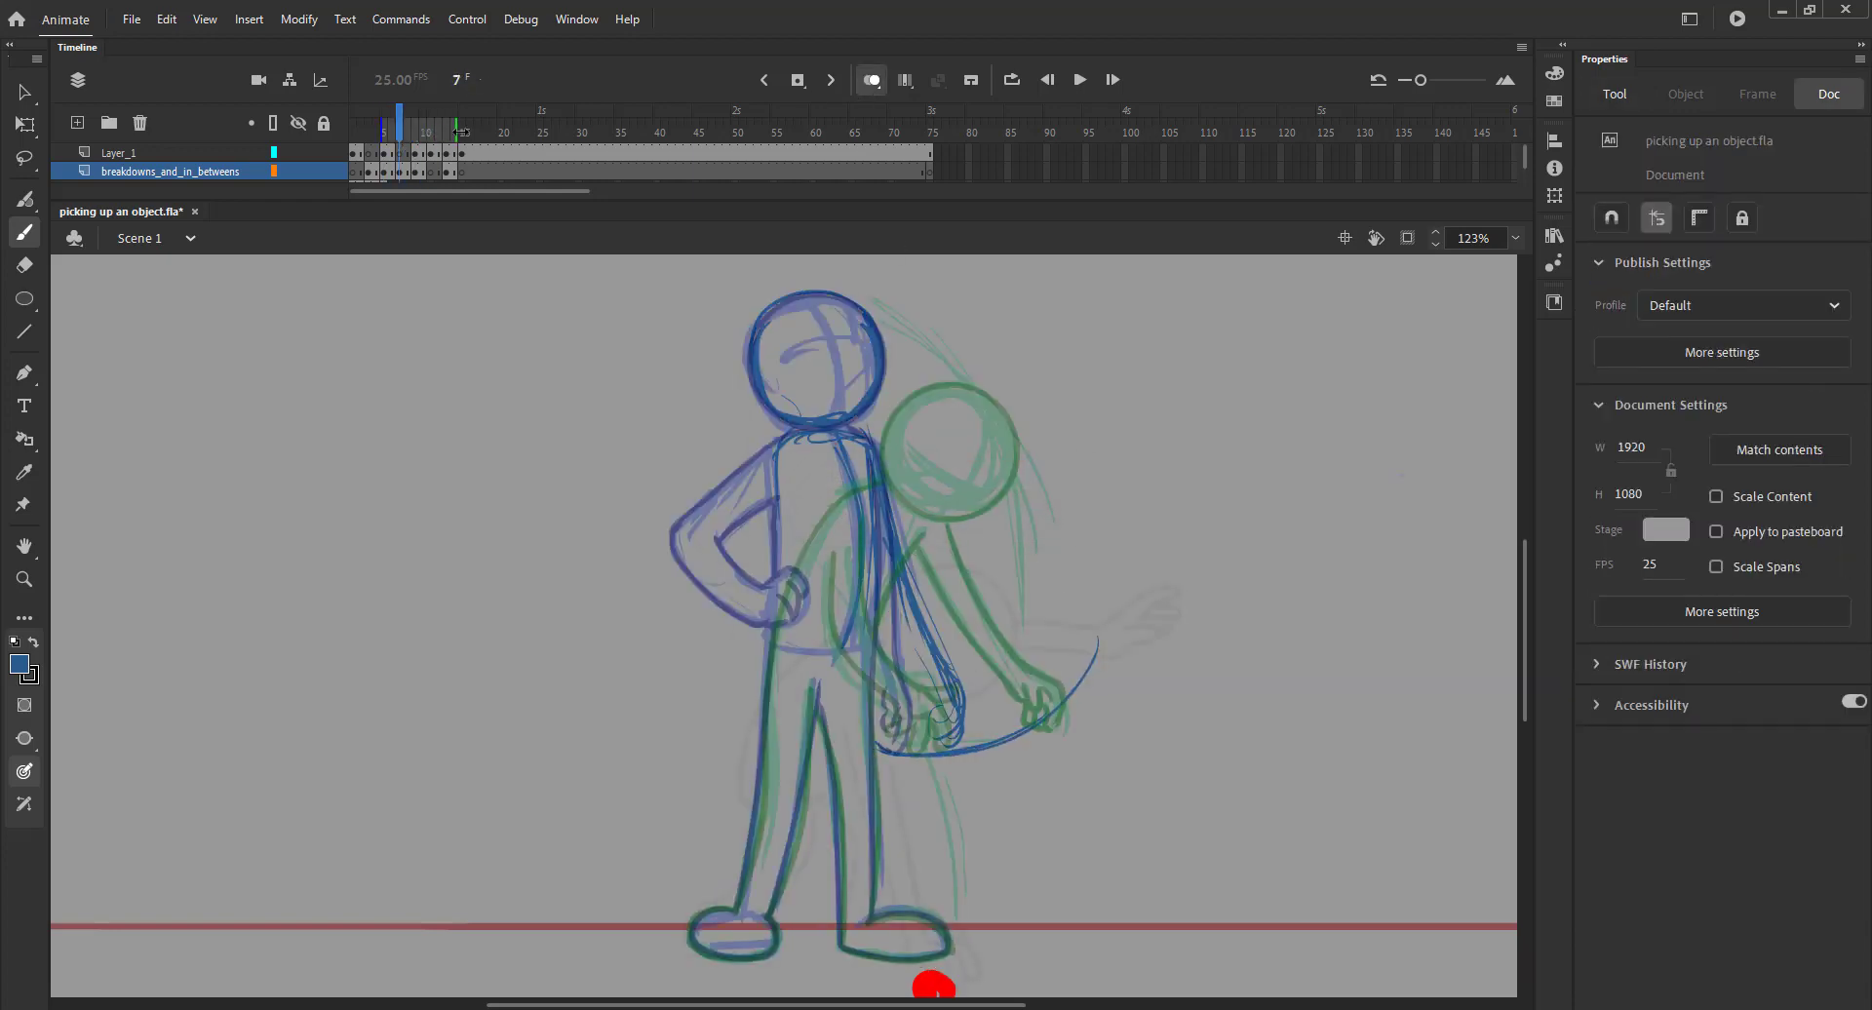
mouse_move(1067, 702)
mouse_down()
mouse_move(1178, 590)
mouse_move(951, 767)
mouse_up()
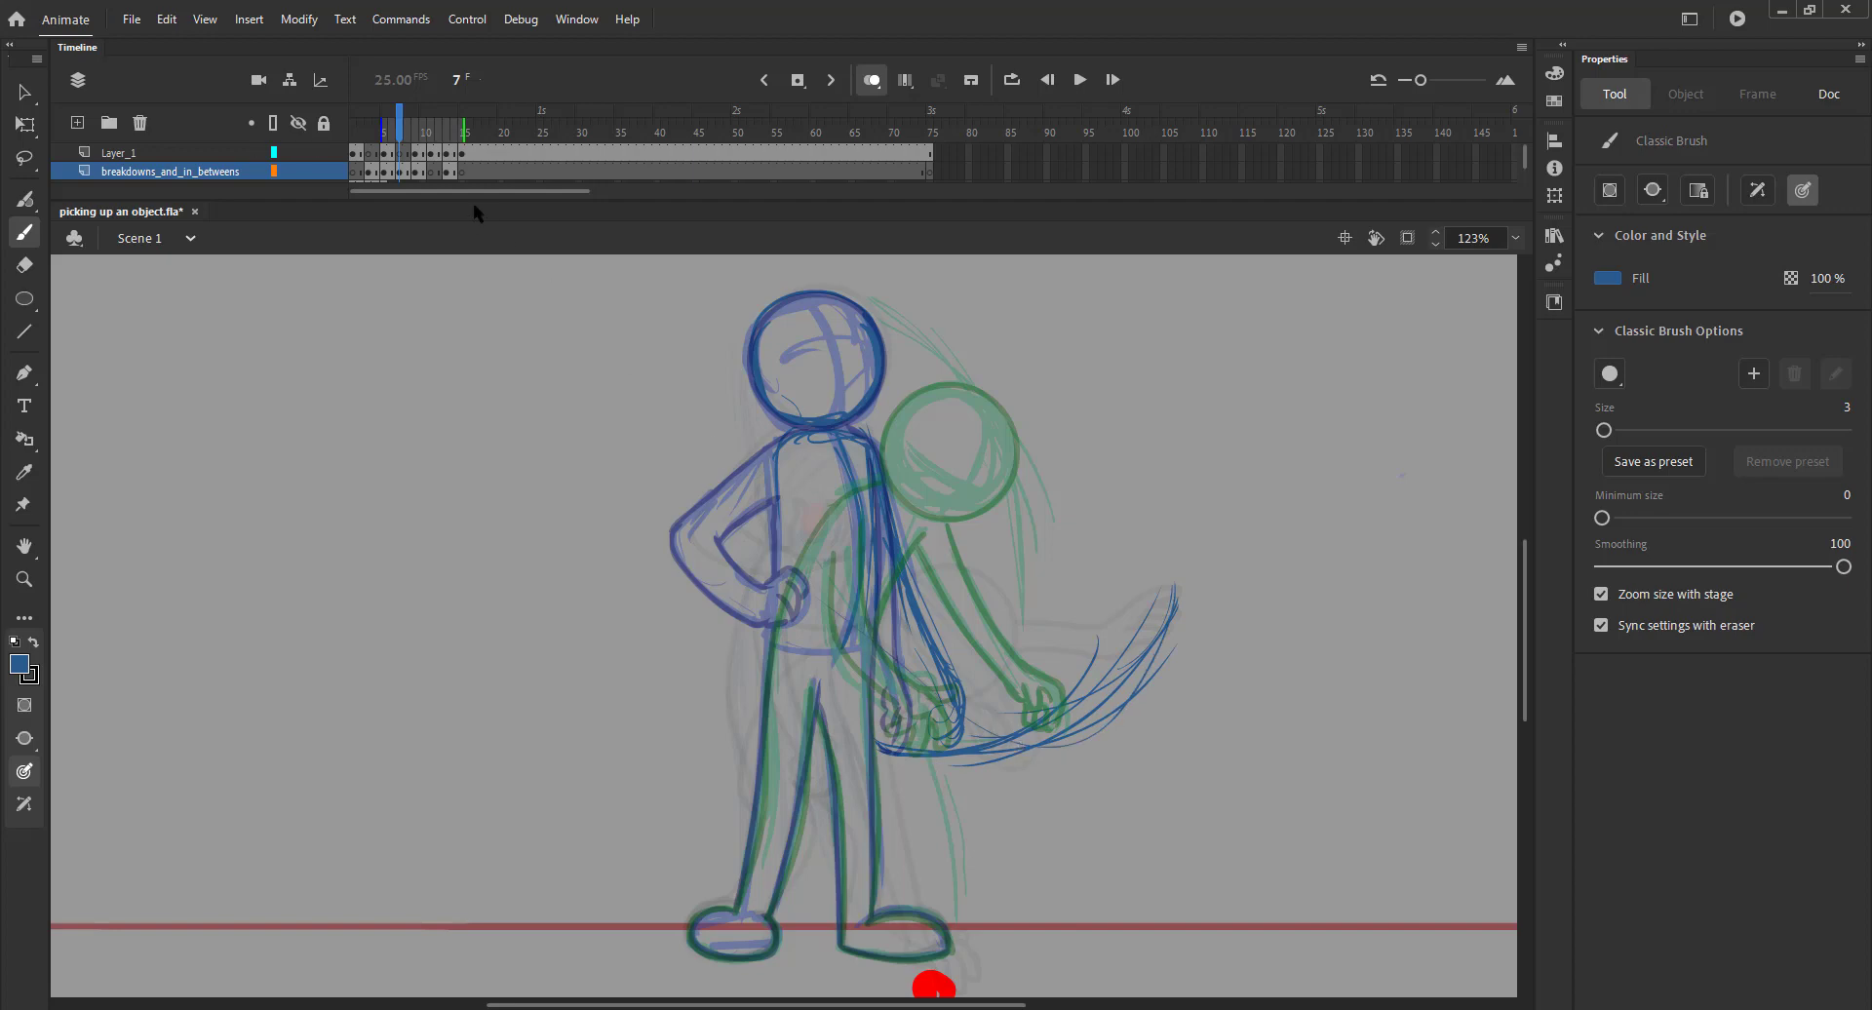
key(alt+shift+o)
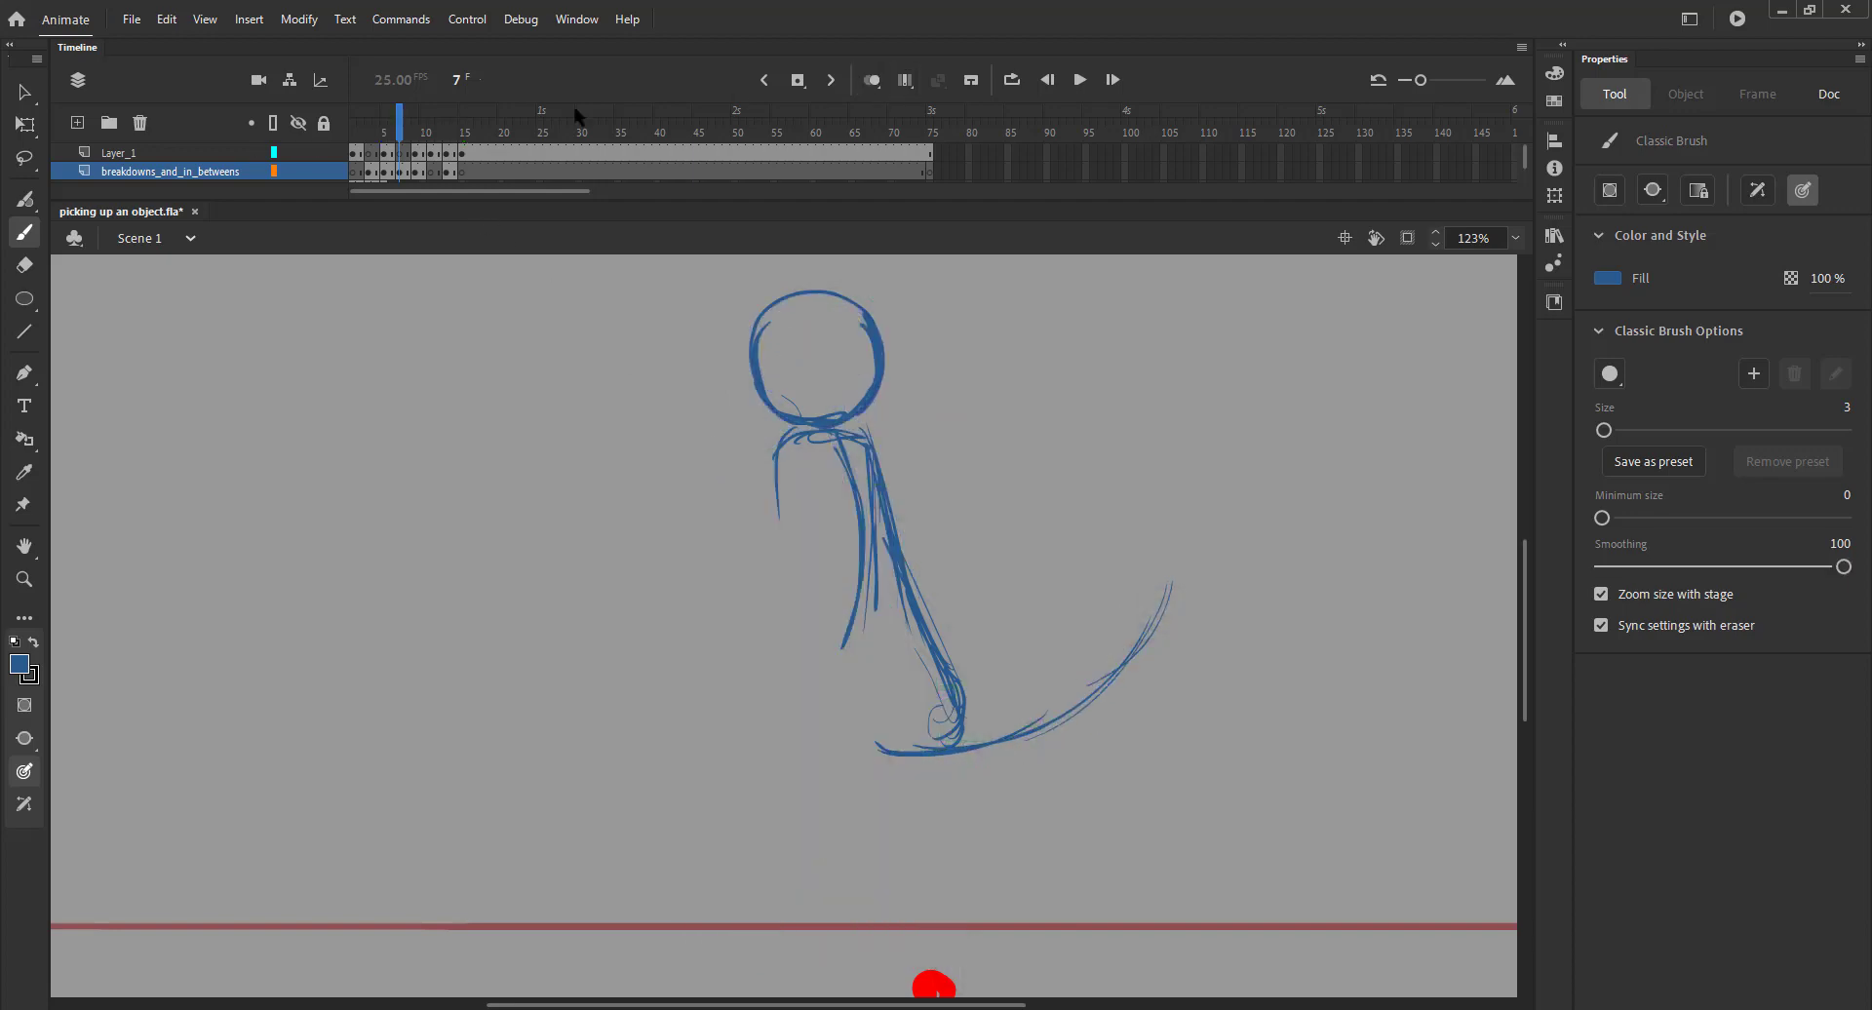
Sketch the in-between's legs at frame 7 with onion skinning enabled, following the neighbouring poses
drag(398, 119, 417, 129)
key(alt+shift+o)
click(399, 131)
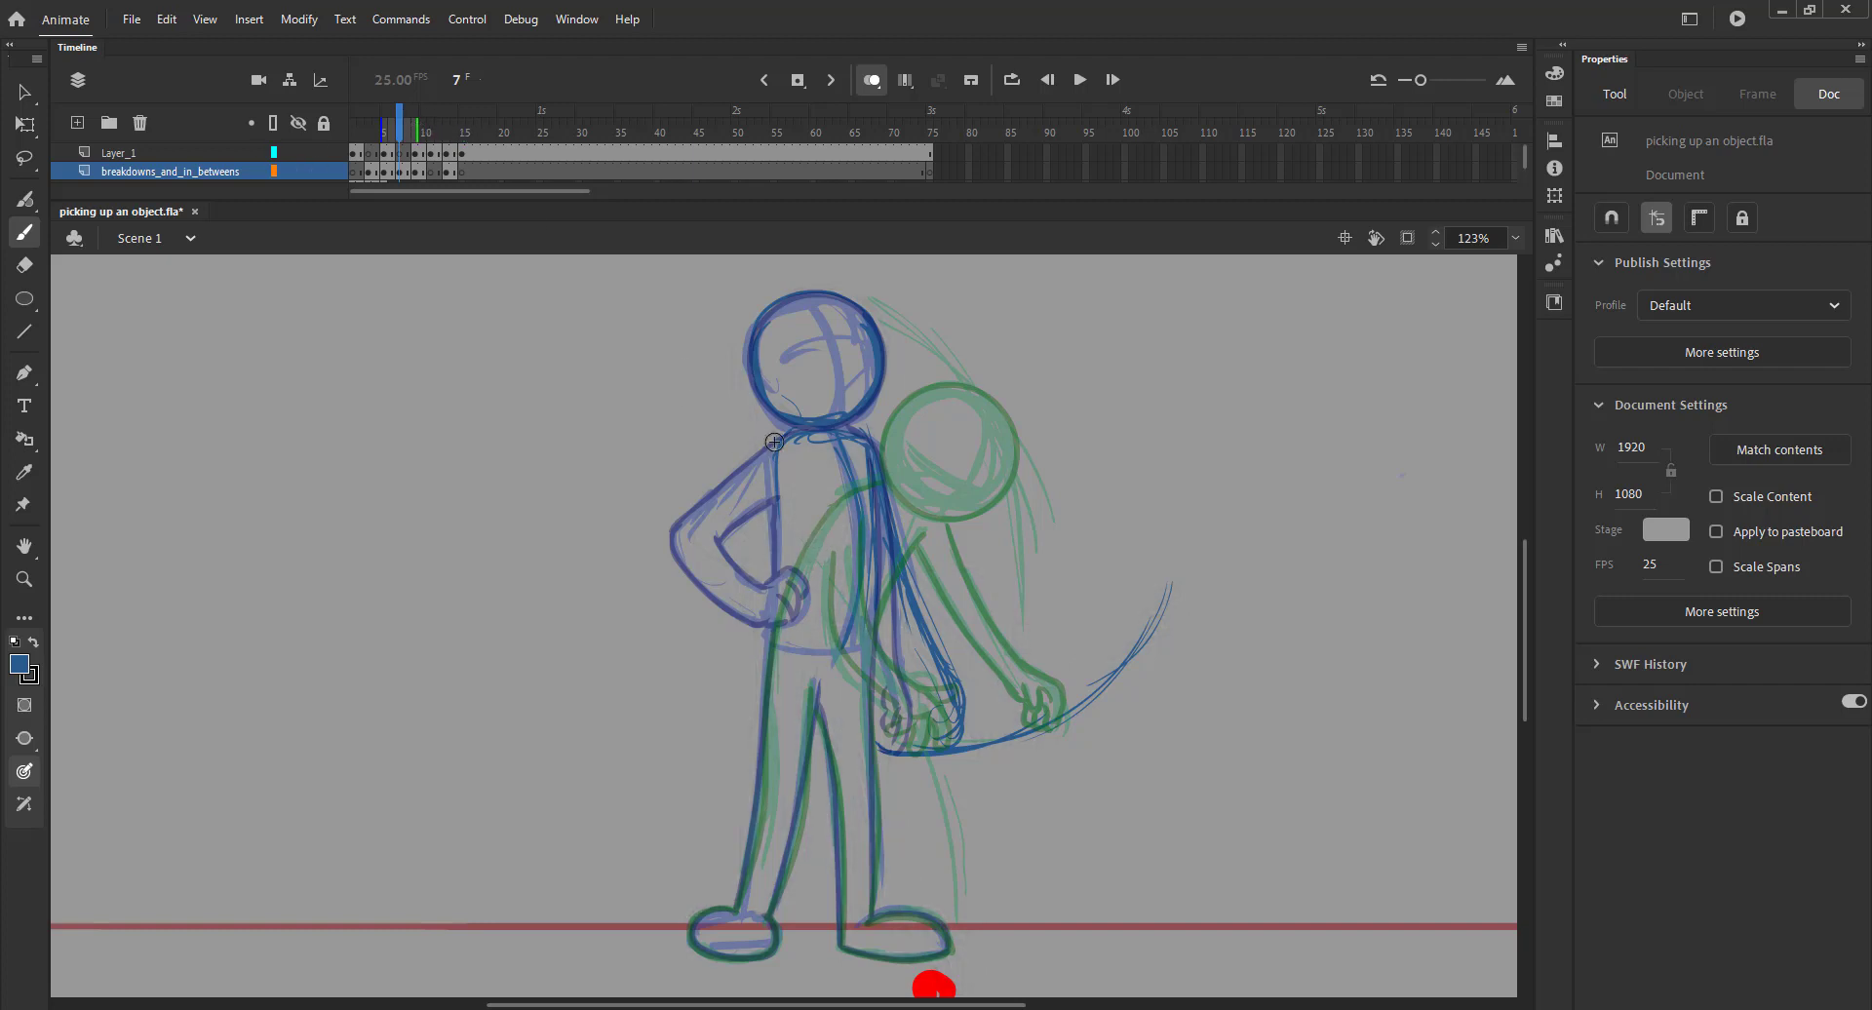
drag(878, 618, 863, 846)
mouse_move(777, 610)
mouse_down()
mouse_move(745, 748)
mouse_move(769, 604)
mouse_move(738, 895)
mouse_up()
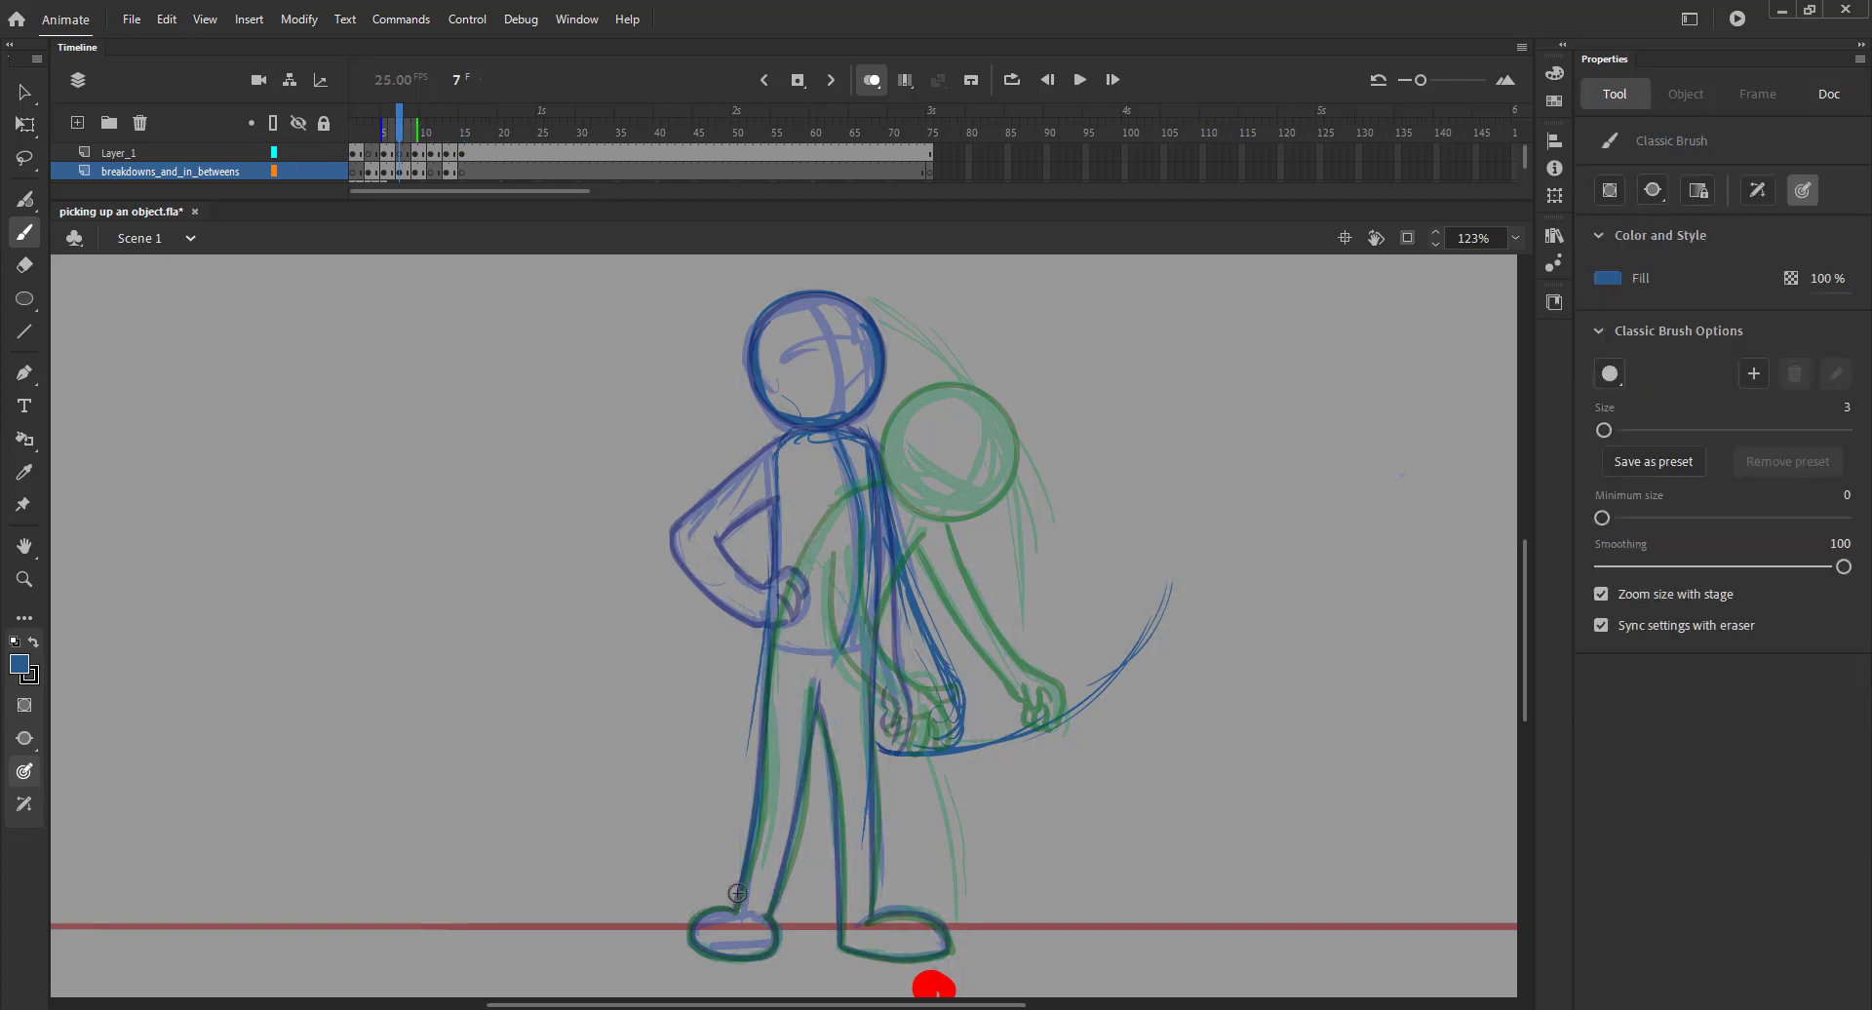
drag(814, 708, 831, 891)
Sketch the bent arm resting on the hip and the torso's side and waist lines at frame 7, and check them without onion skinning
drag(671, 556, 766, 623)
drag(713, 540, 796, 620)
drag(855, 500, 868, 634)
drag(850, 441, 876, 636)
click(869, 90)
Insert two frames across both layers and a blank keyframe at frame 9 of the breakdowns_and_in_betweens layer, and save the file
mouse_move(398, 135)
mouse_down()
mouse_move(377, 143)
mouse_move(439, 164)
mouse_move(415, 154)
mouse_up()
mouse_move(438, 156)
mouse_down()
mouse_move(453, 155)
mouse_move(417, 138)
mouse_move(416, 171)
mouse_up()
key(F7)
click(417, 133)
key(ctrl+s)
Sample the blue #285A8E from the frame 8 sketch as the brush fill and return to frame 9
click(1607, 279)
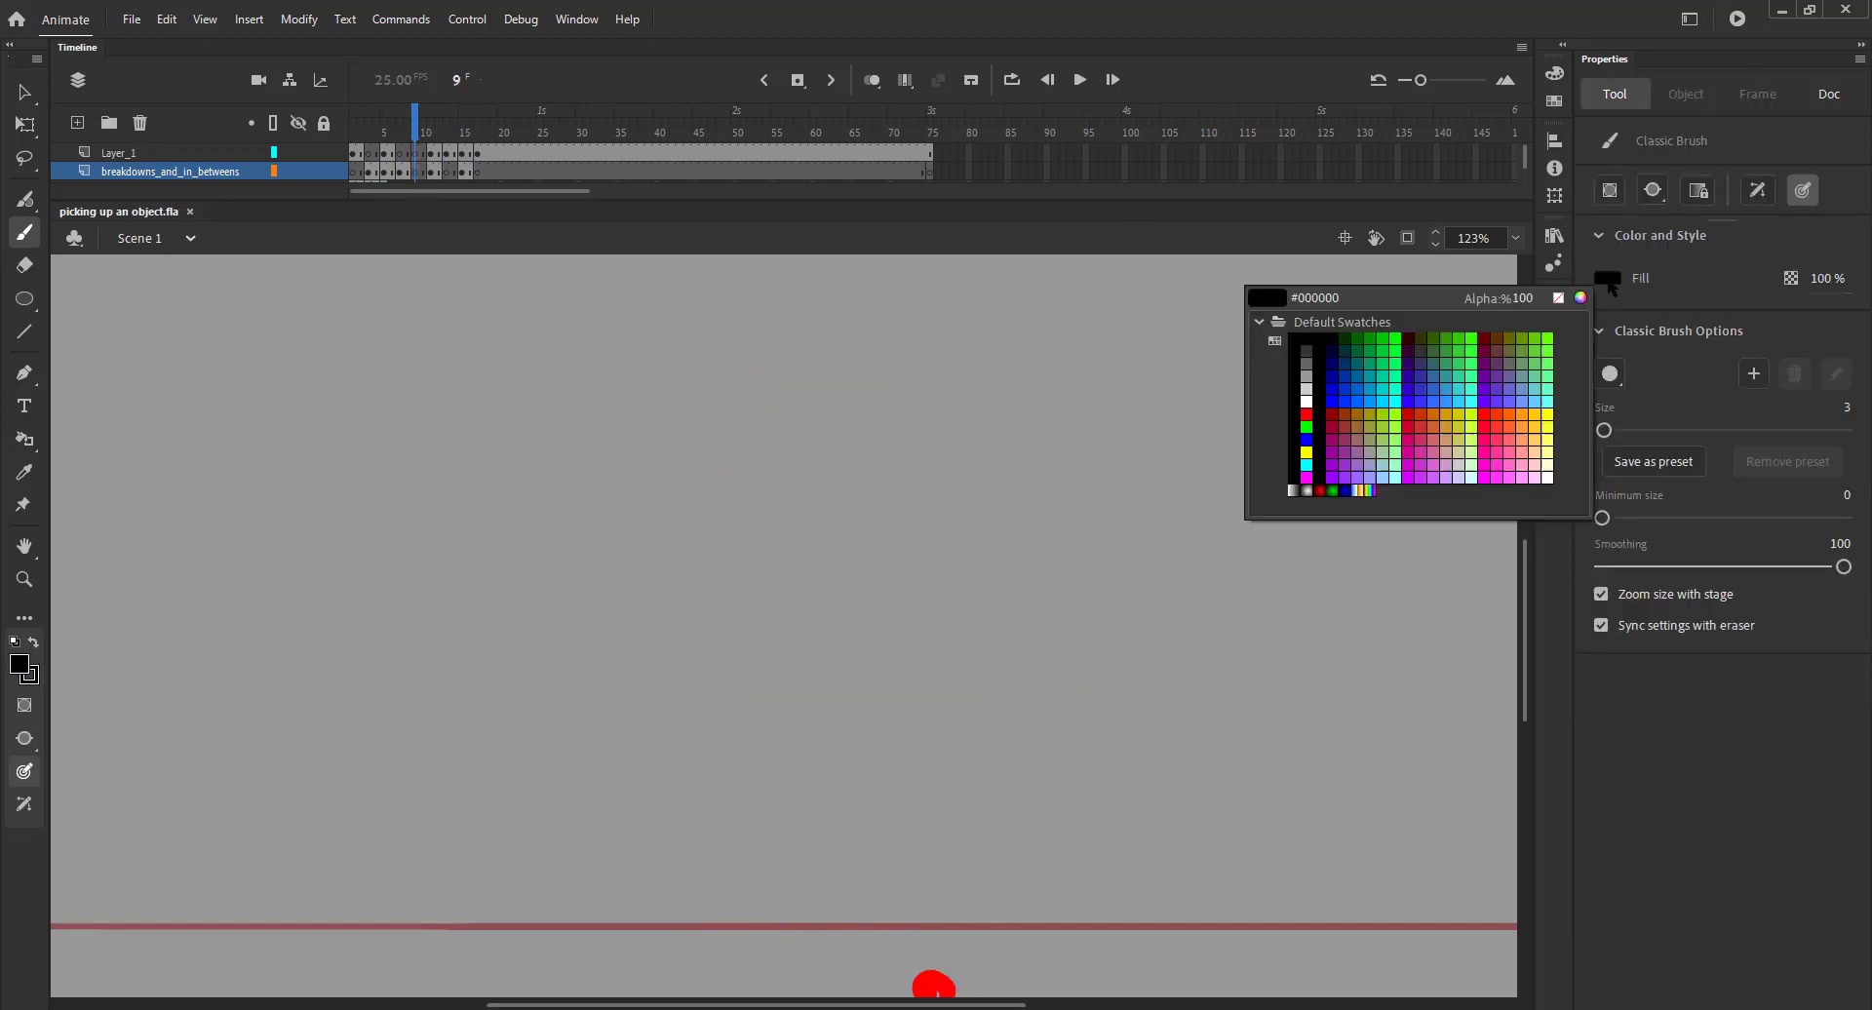
click(405, 172)
click(1609, 280)
click(887, 343)
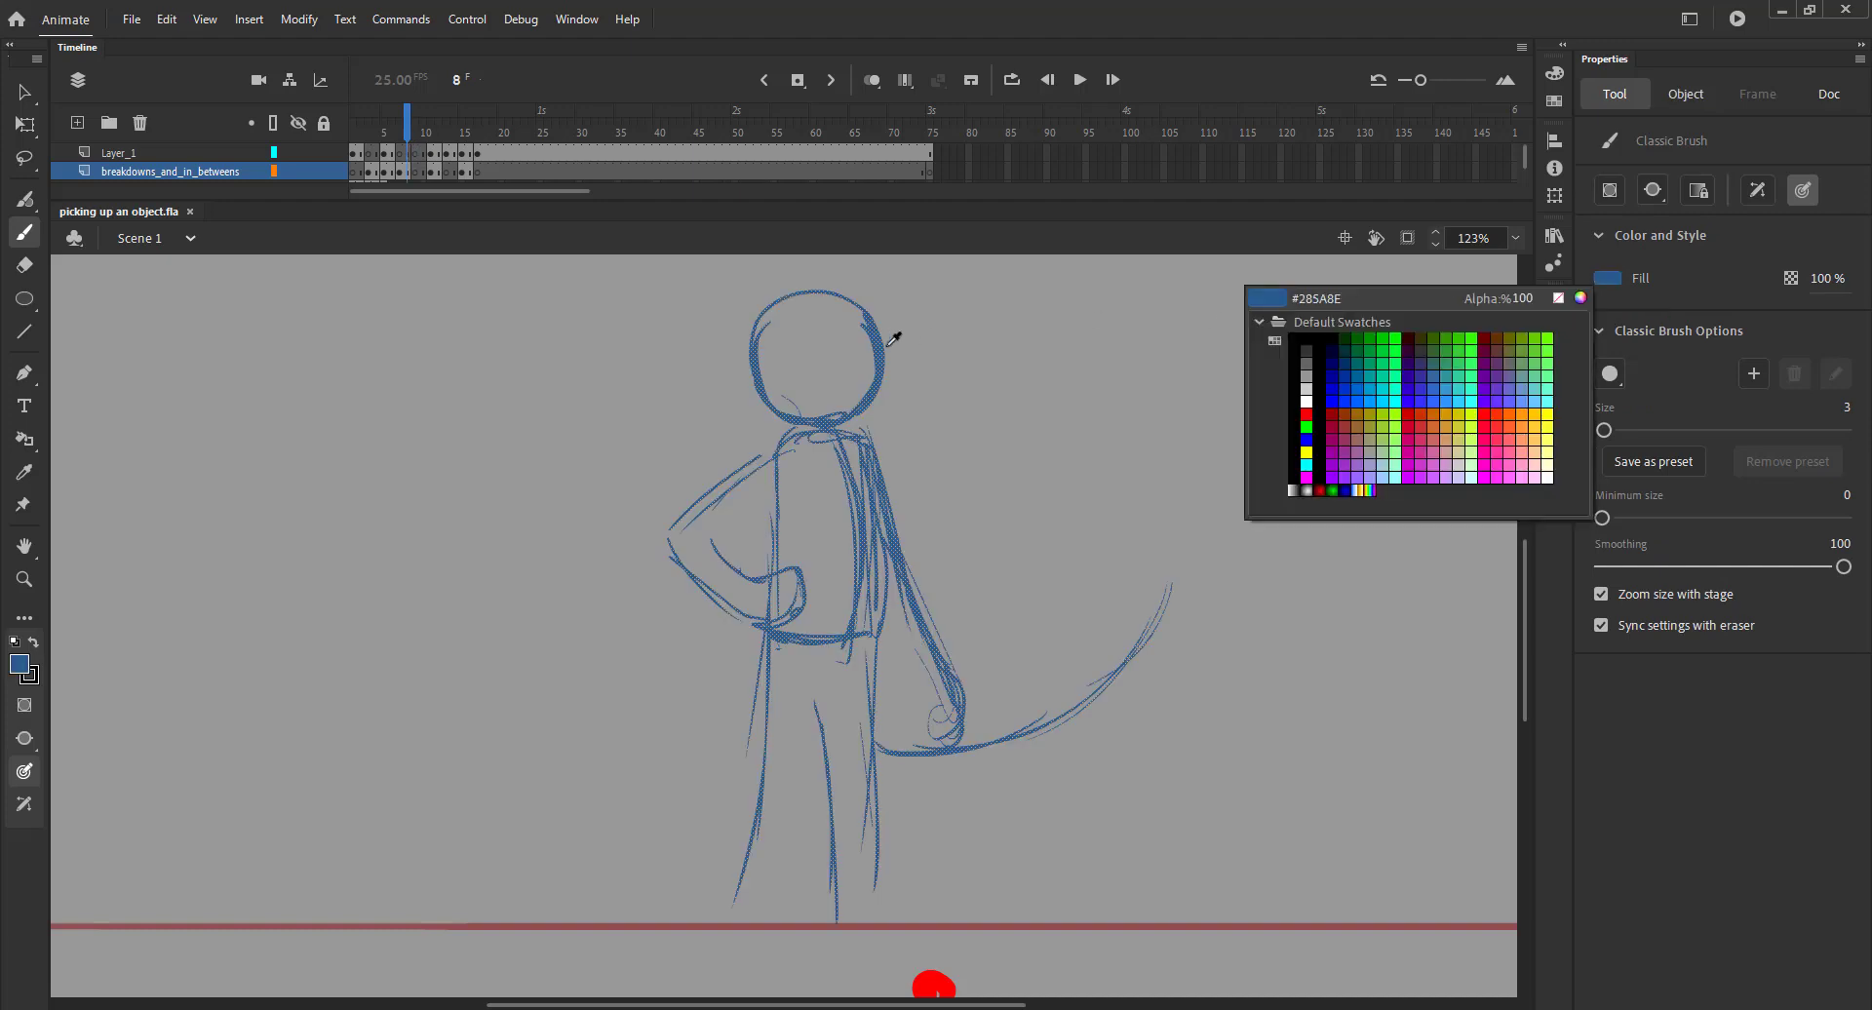
click(417, 135)
Draw the head circle, shoulder line and leaning torso of the frame 9 in-between with onion skinning enabled
click(872, 80)
mouse_move(881, 336)
mouse_down()
mouse_move(878, 451)
mouse_move(850, 394)
mouse_move(868, 354)
mouse_up()
drag(813, 460, 920, 475)
mouse_move(815, 459)
mouse_down()
mouse_move(764, 562)
mouse_move(766, 627)
mouse_up()
drag(920, 480, 870, 652)
Sketch the outer and inner leg lines of the leaning figure at frame 9
drag(882, 565, 866, 749)
drag(790, 566, 736, 902)
drag(808, 669, 772, 895)
Extend the onion skin to frame 17 and sketch both arms with their hands and a motion arc towards the ball at frame 9
drag(777, 511, 767, 579)
drag(810, 583, 800, 612)
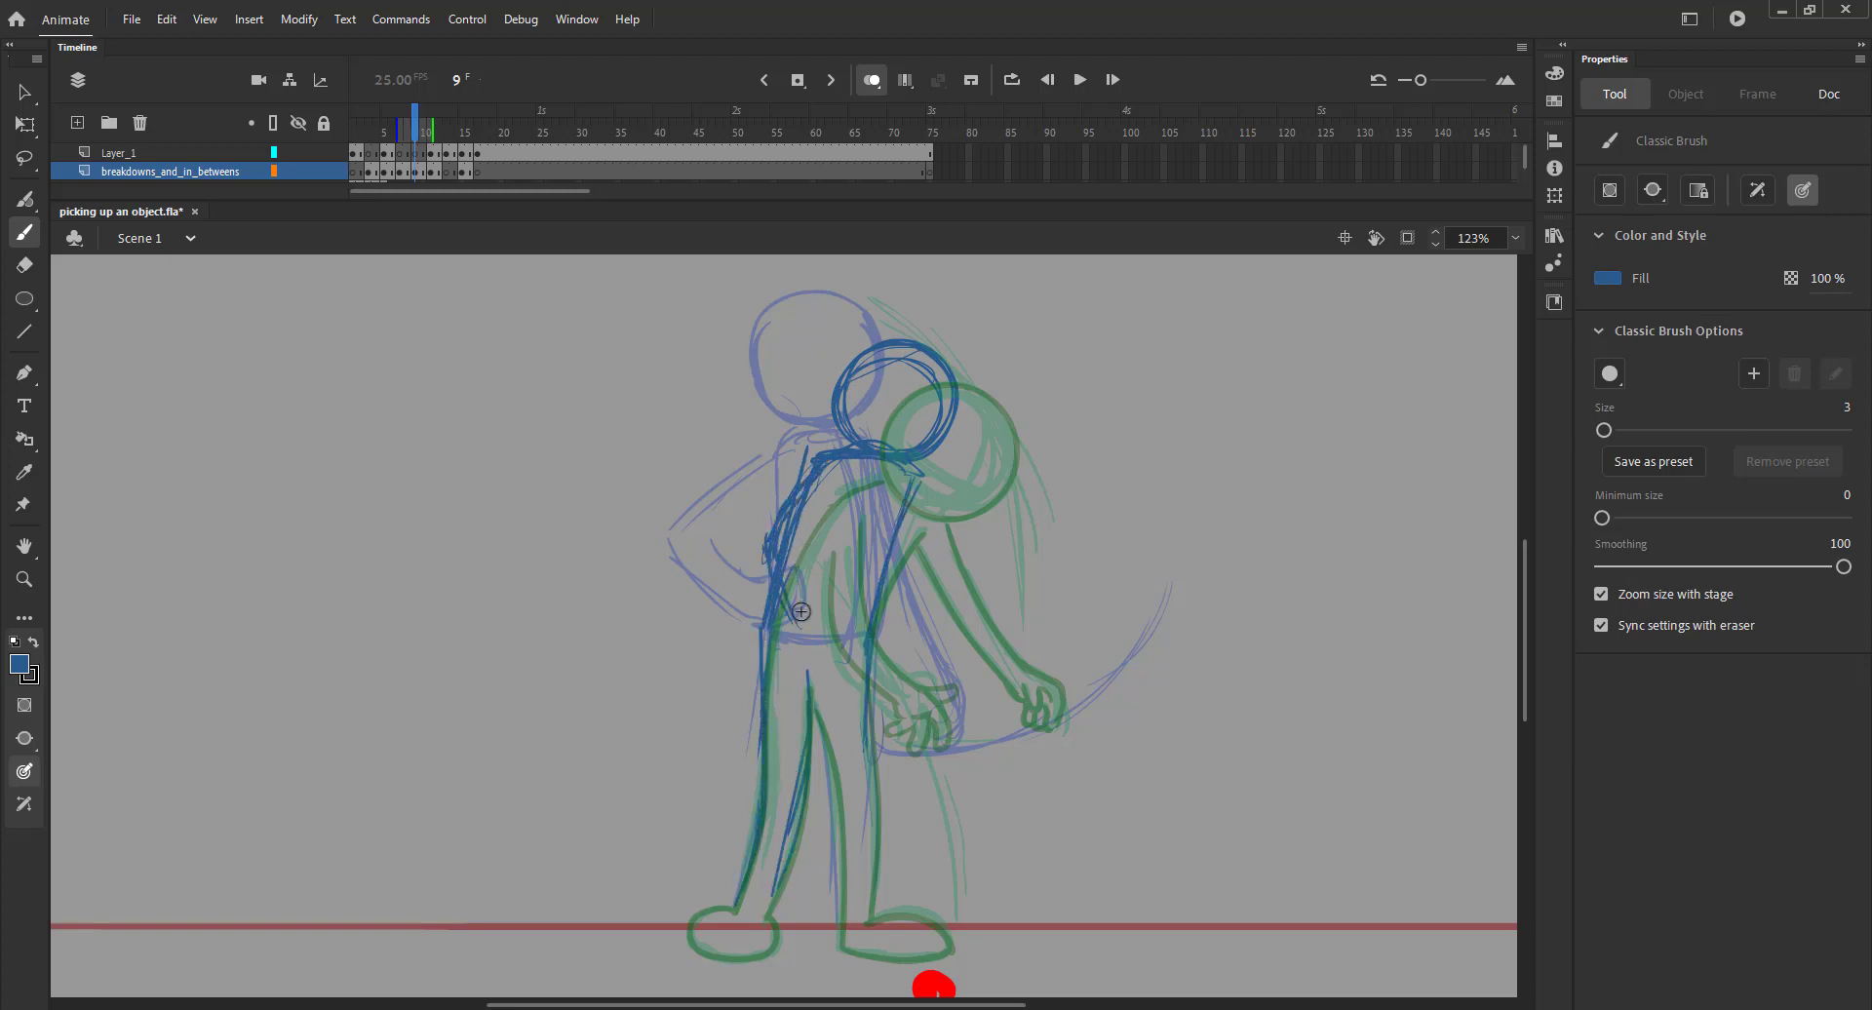
drag(432, 131, 474, 133)
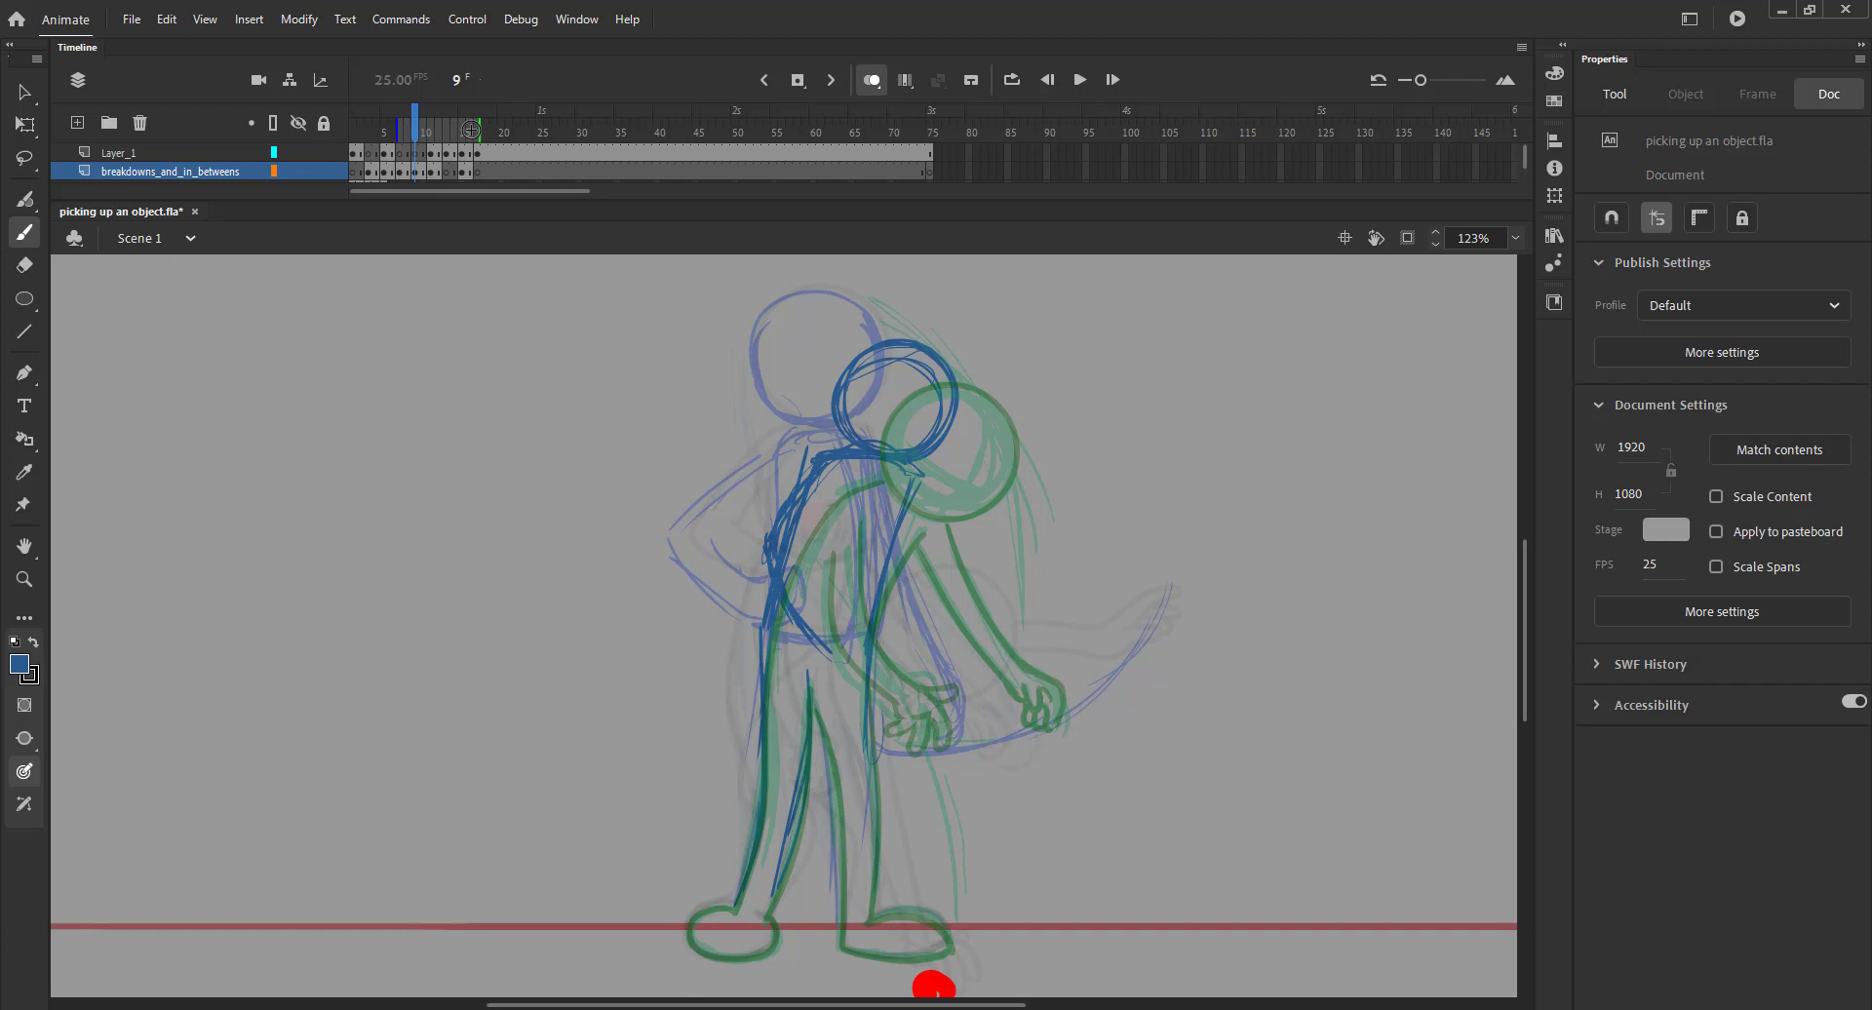
drag(828, 601, 934, 726)
drag(975, 970, 807, 564)
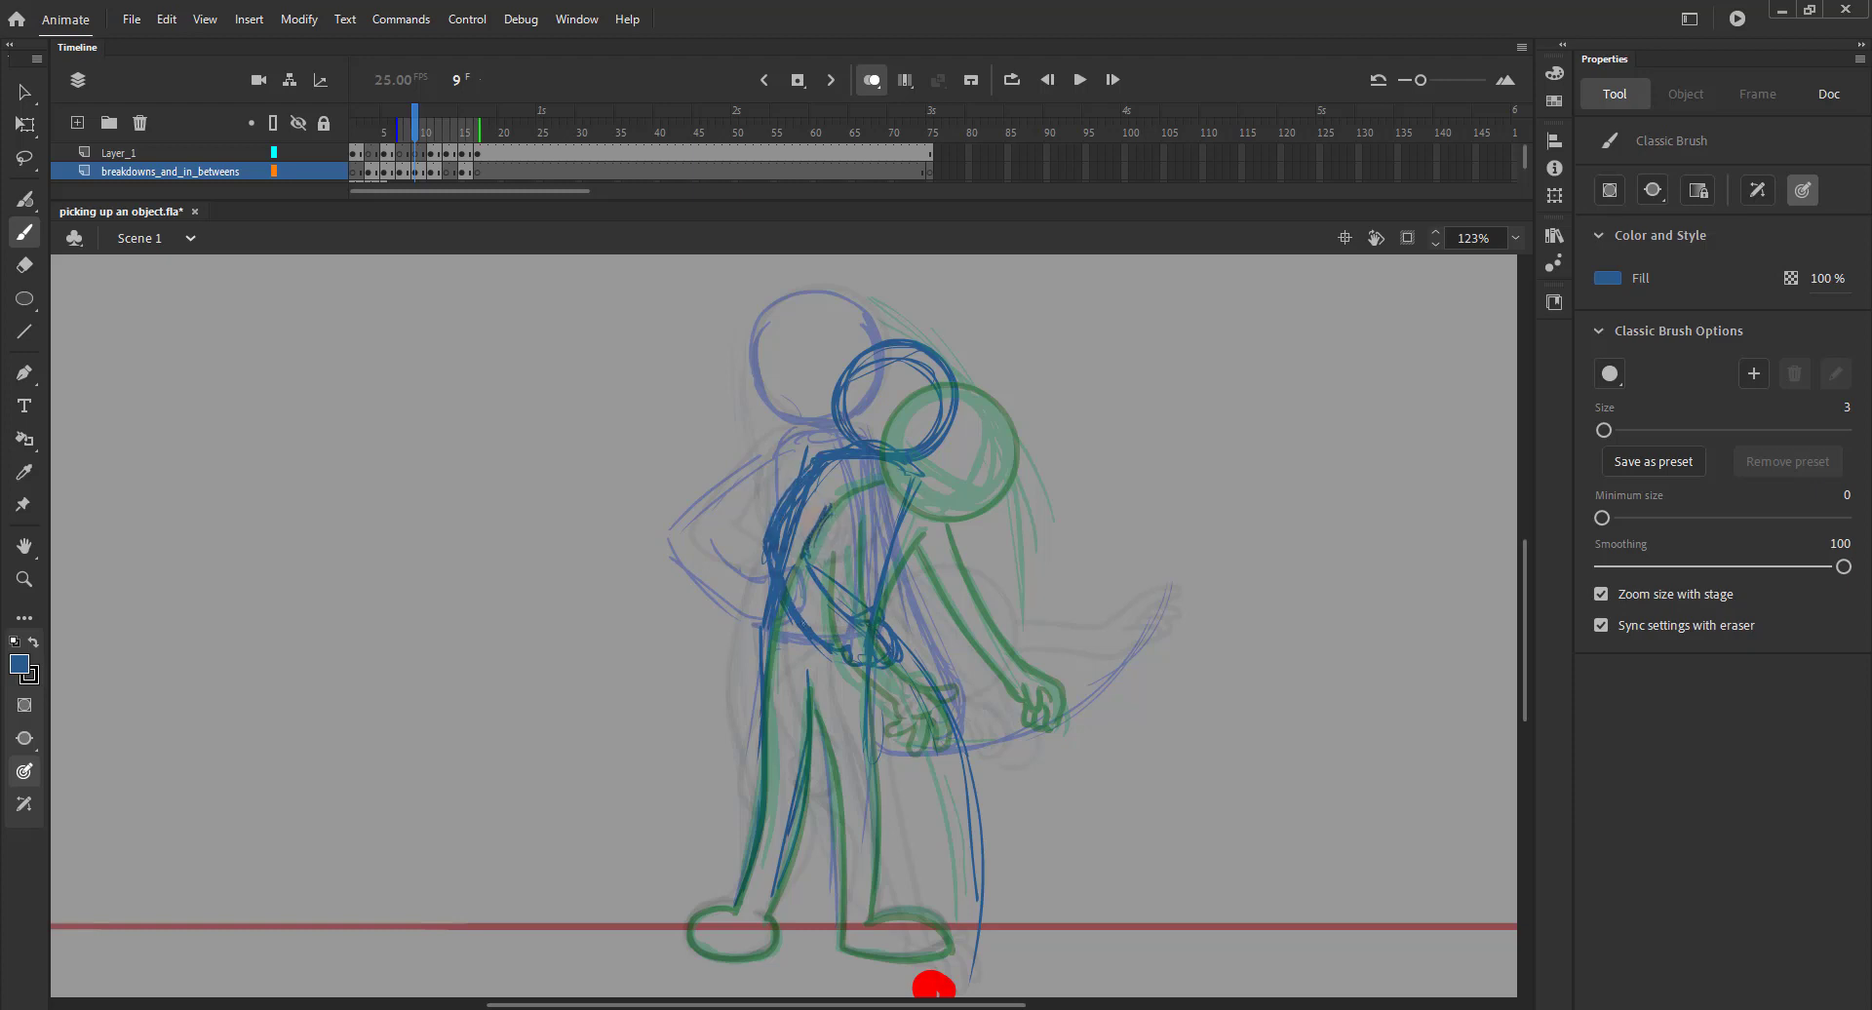
drag(912, 475, 993, 681)
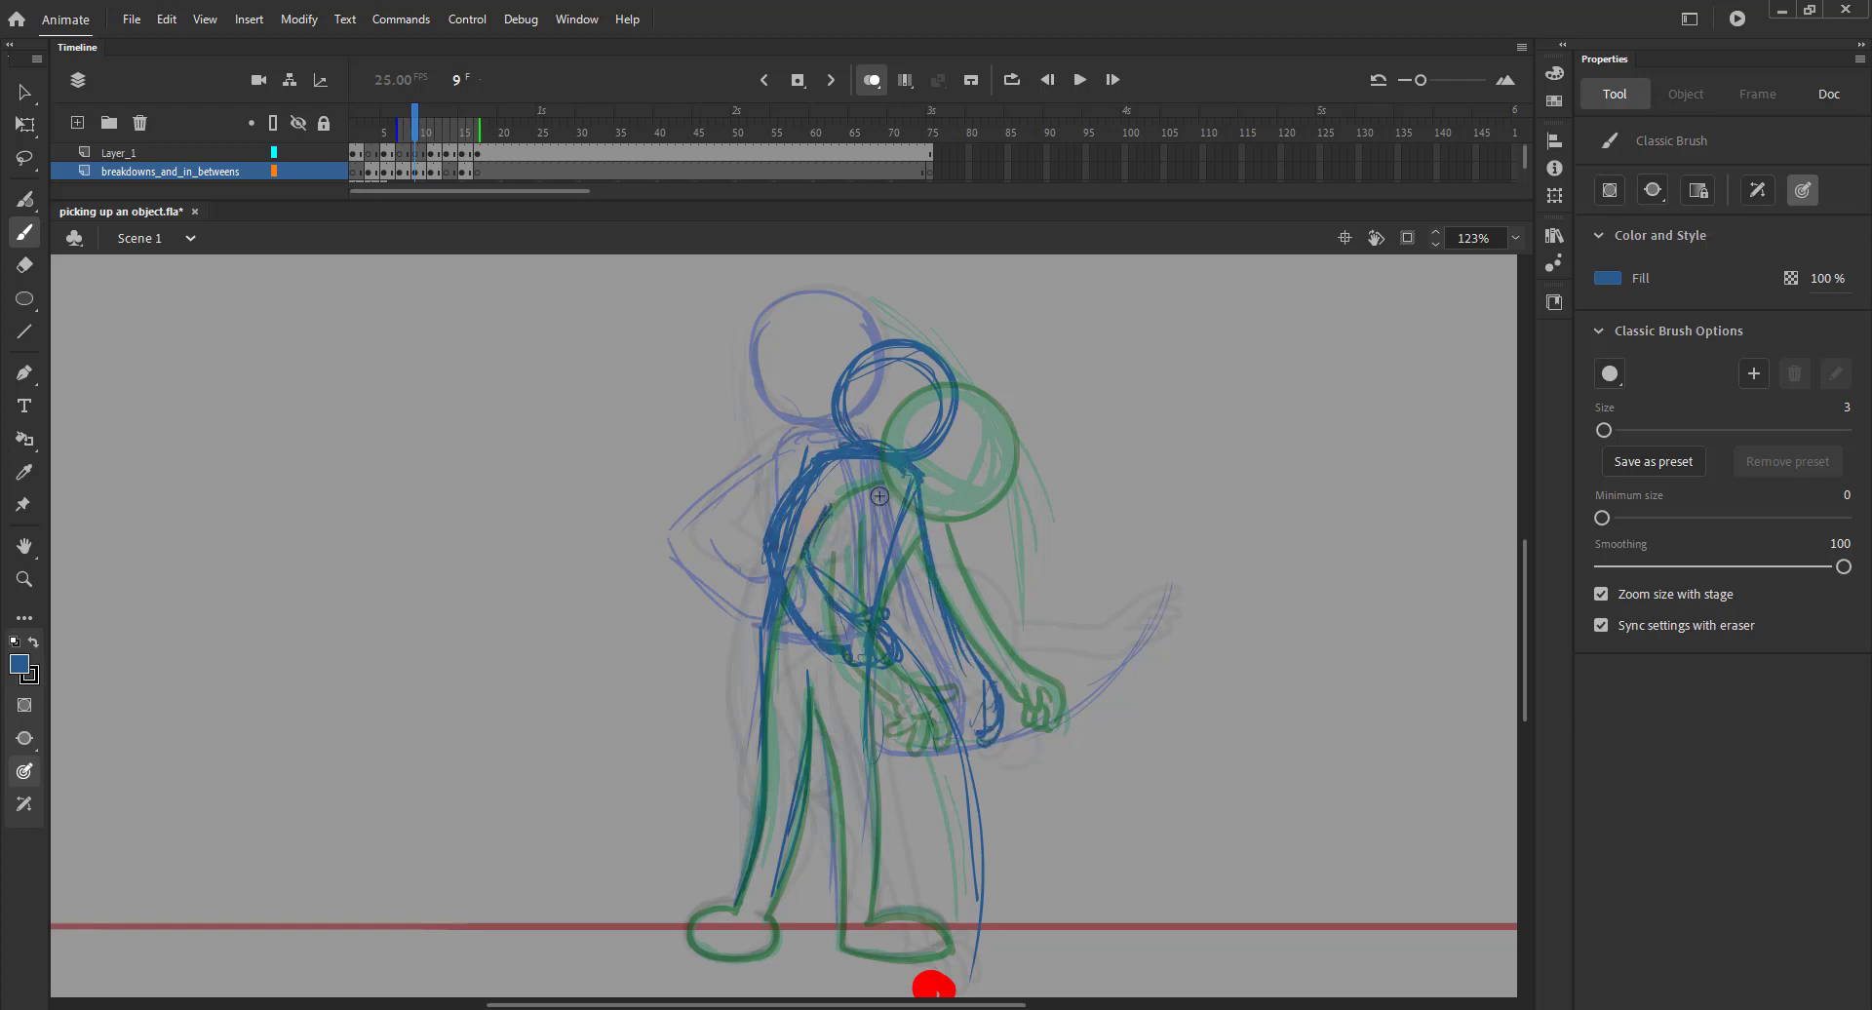
Complete the front leg down to its foot at frame 9 and check the pose without onion skinning
drag(876, 801, 869, 919)
drag(875, 756, 860, 902)
drag(818, 685, 846, 841)
drag(832, 757, 895, 957)
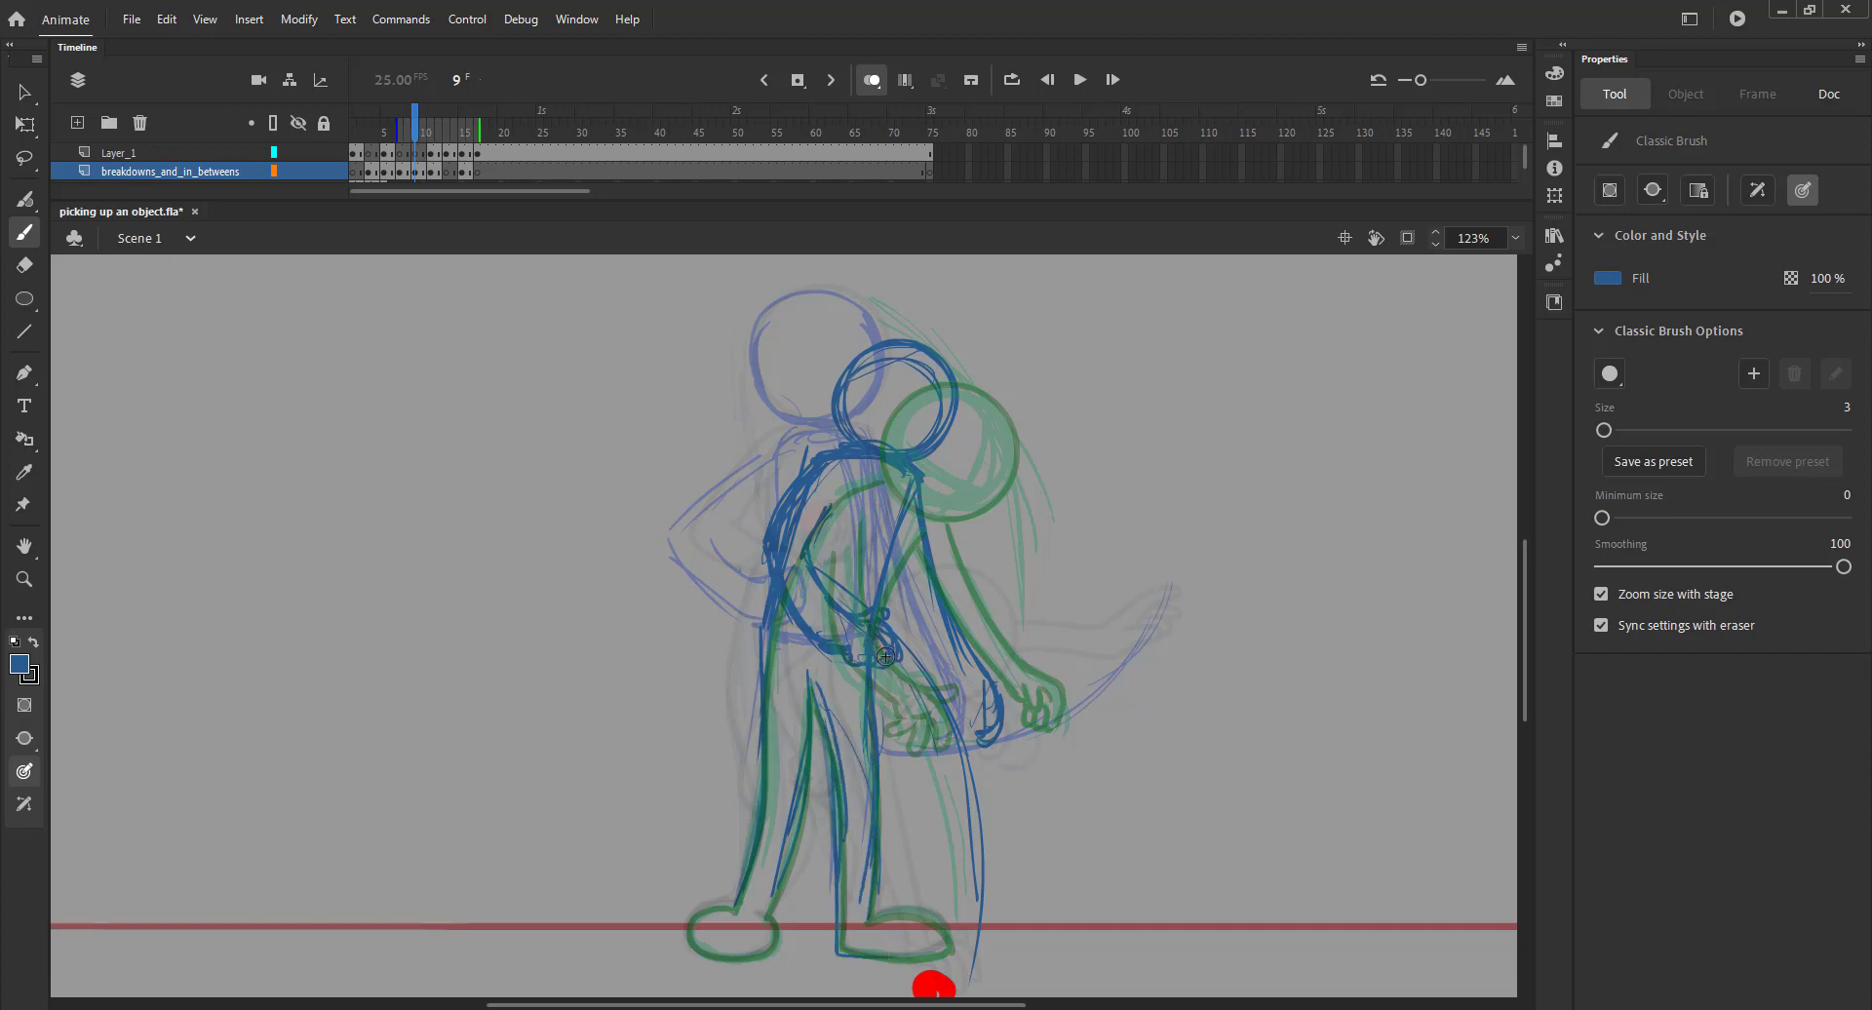
click(868, 82)
Insert two frames across both layers and a blank keyframe at frame 13, enable onion skinning and save the file
drag(415, 134, 462, 163)
drag(446, 154, 447, 172)
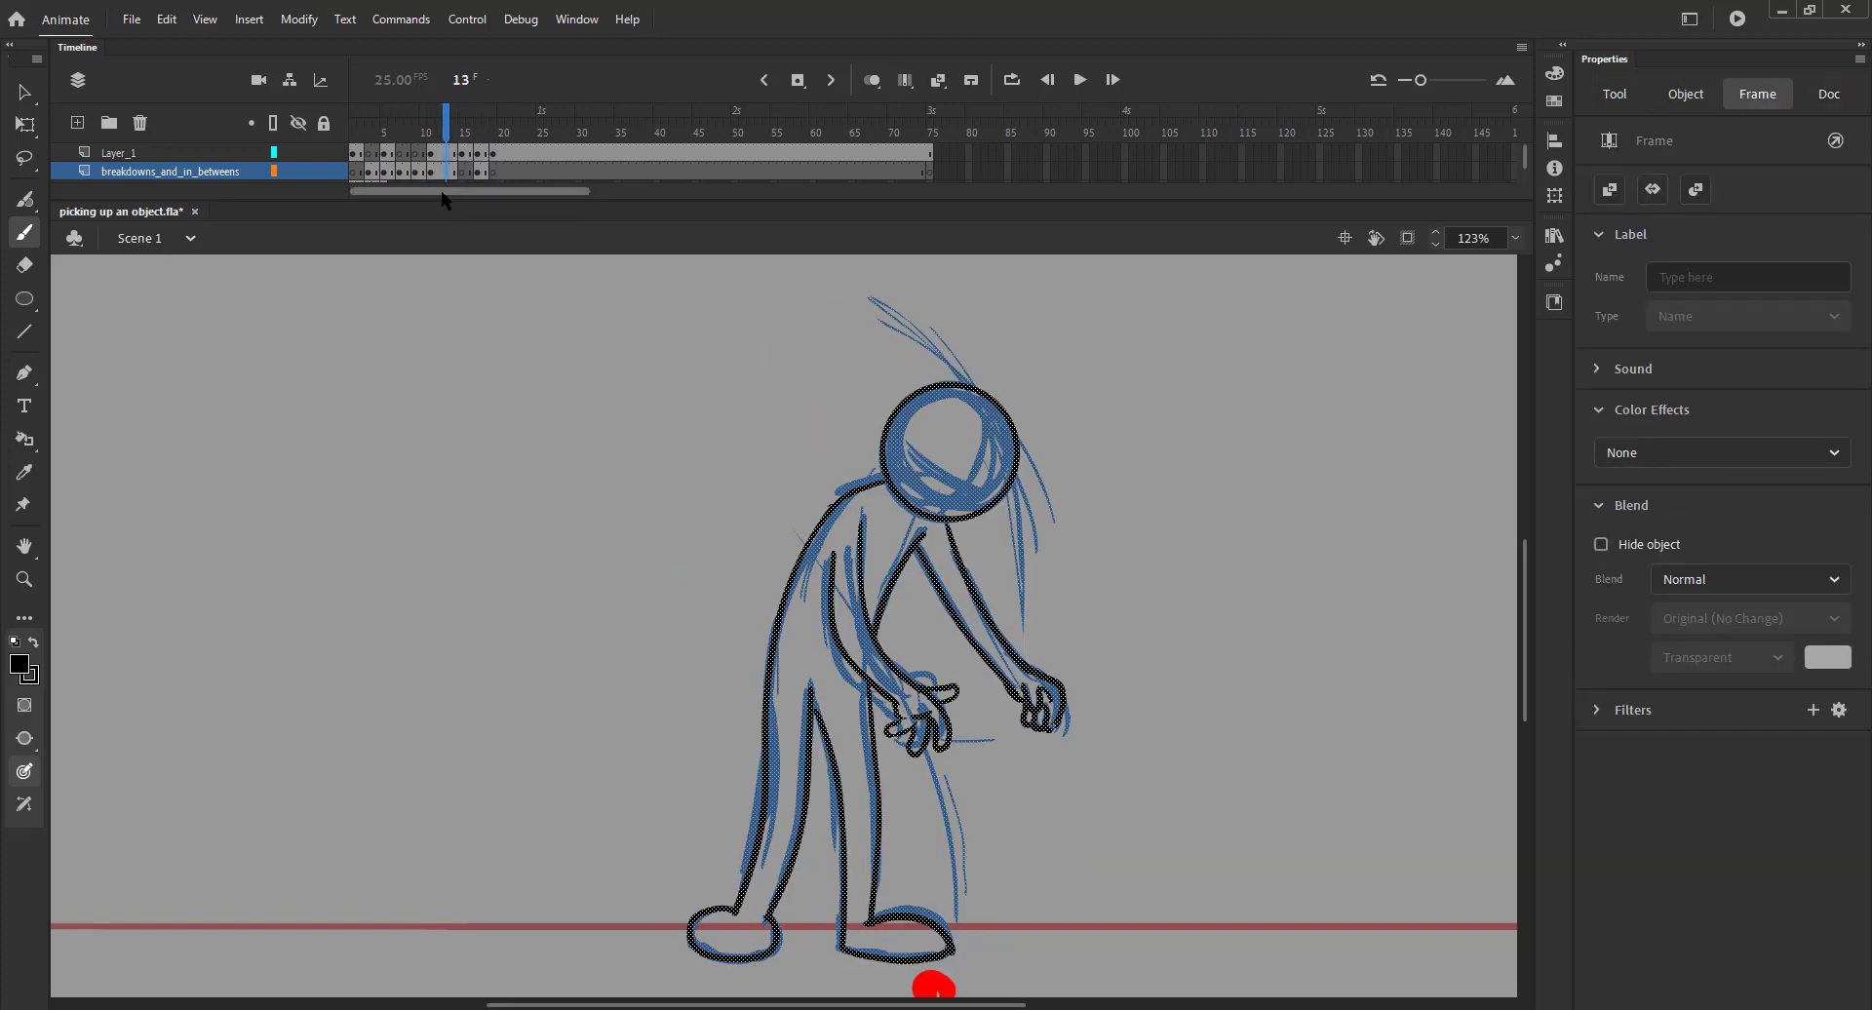
key(F7)
click(870, 80)
key(ctrl+s)
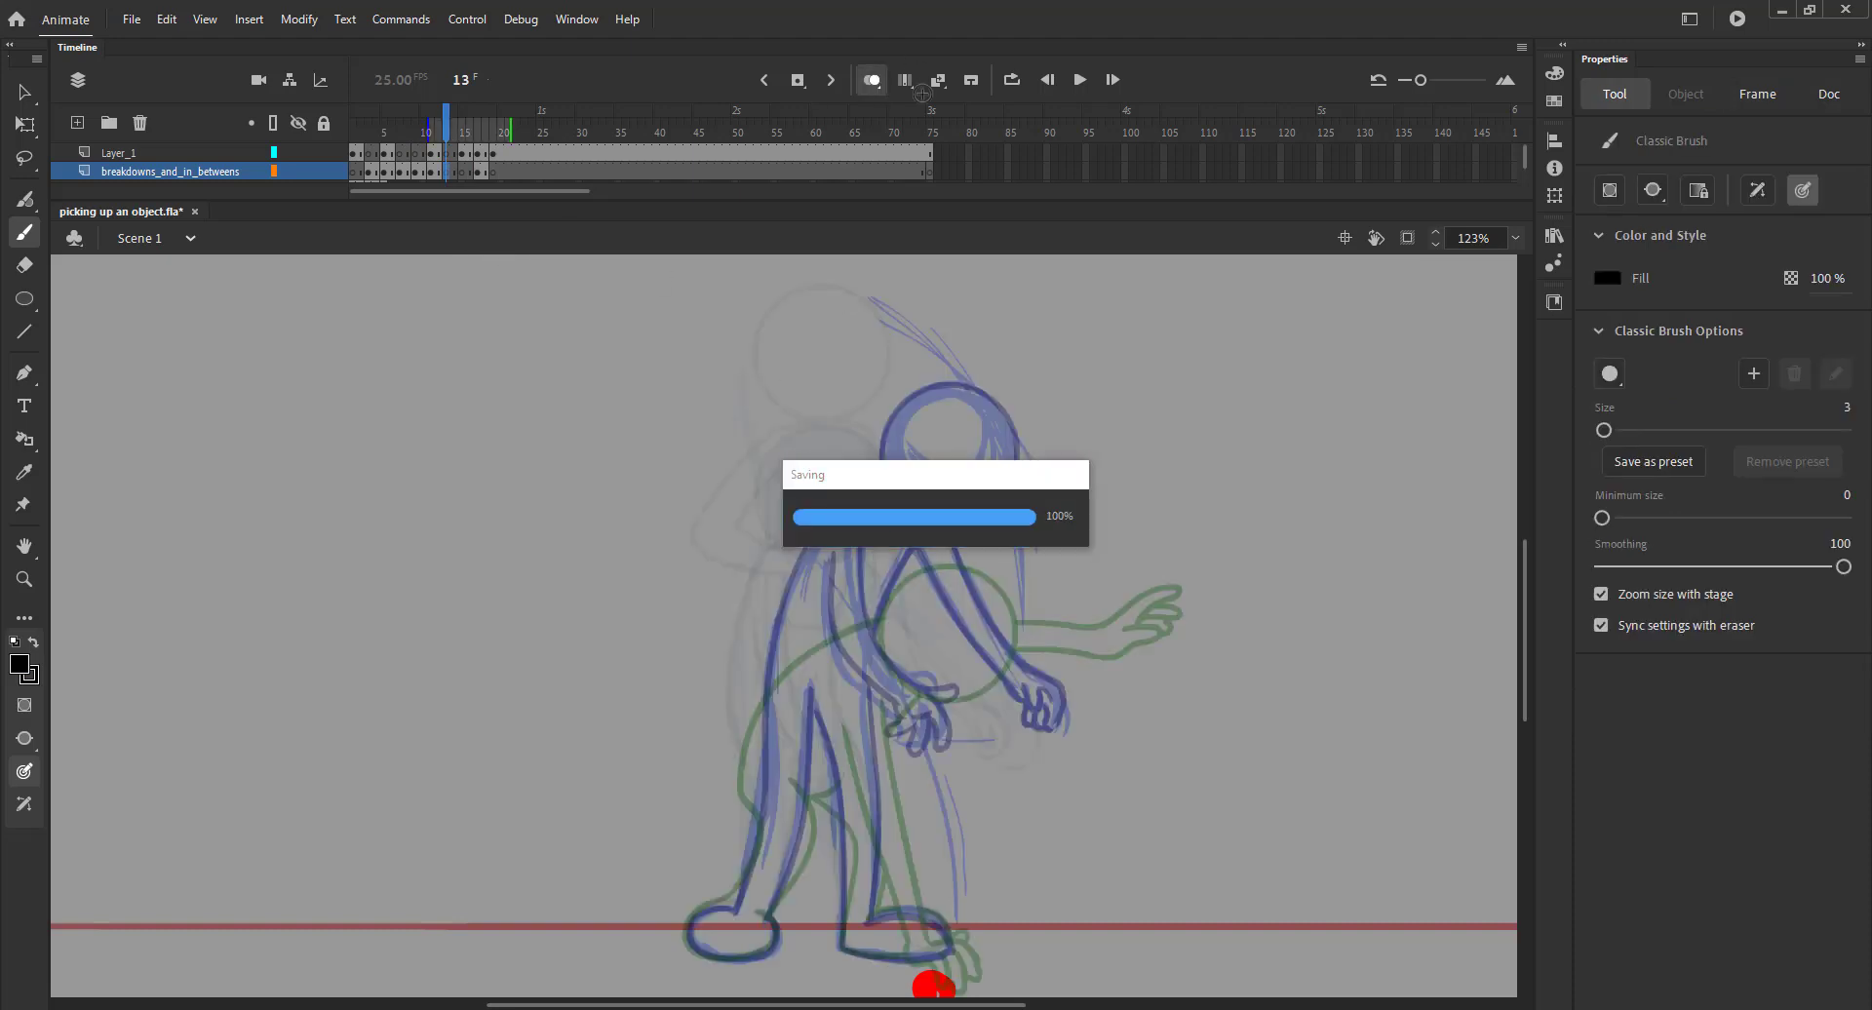
Draw the breakdown's head circle and curved back at frame 13 in dark red, narrowing the circle with Free Transform
click(1607, 278)
click(1331, 414)
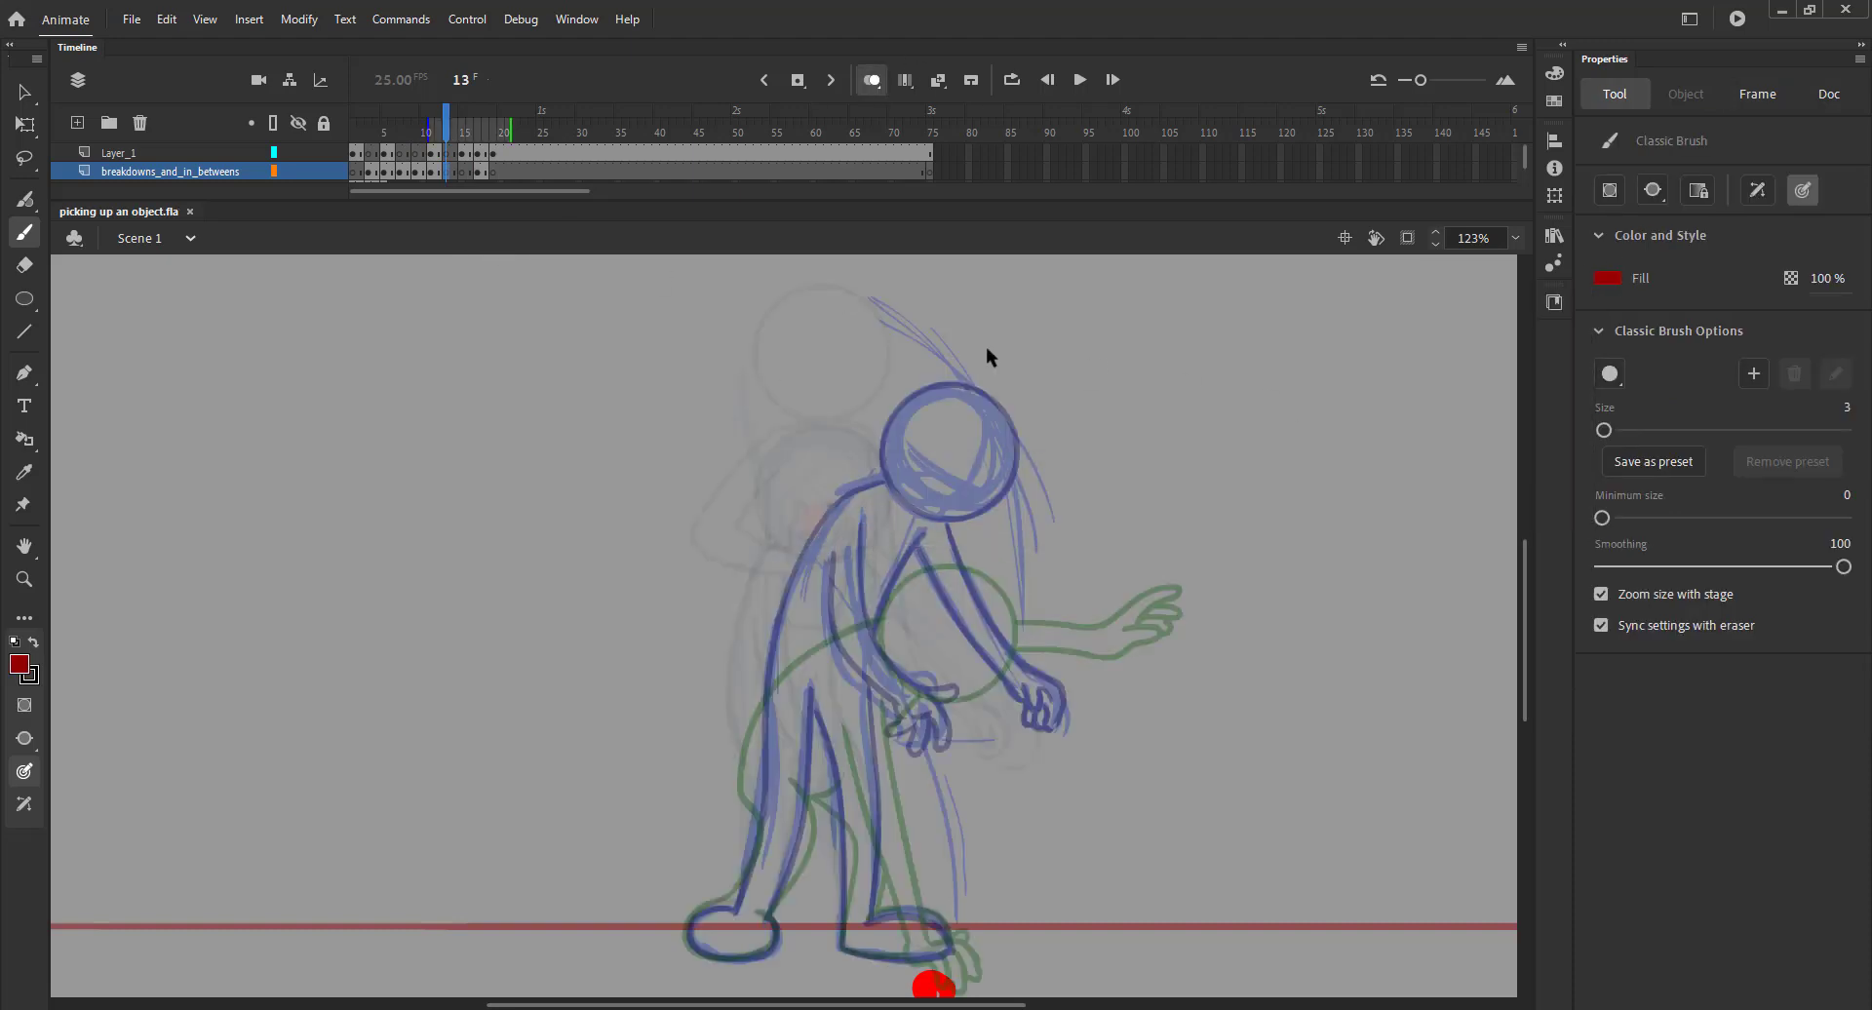
scroll(334, 166, down, 1)
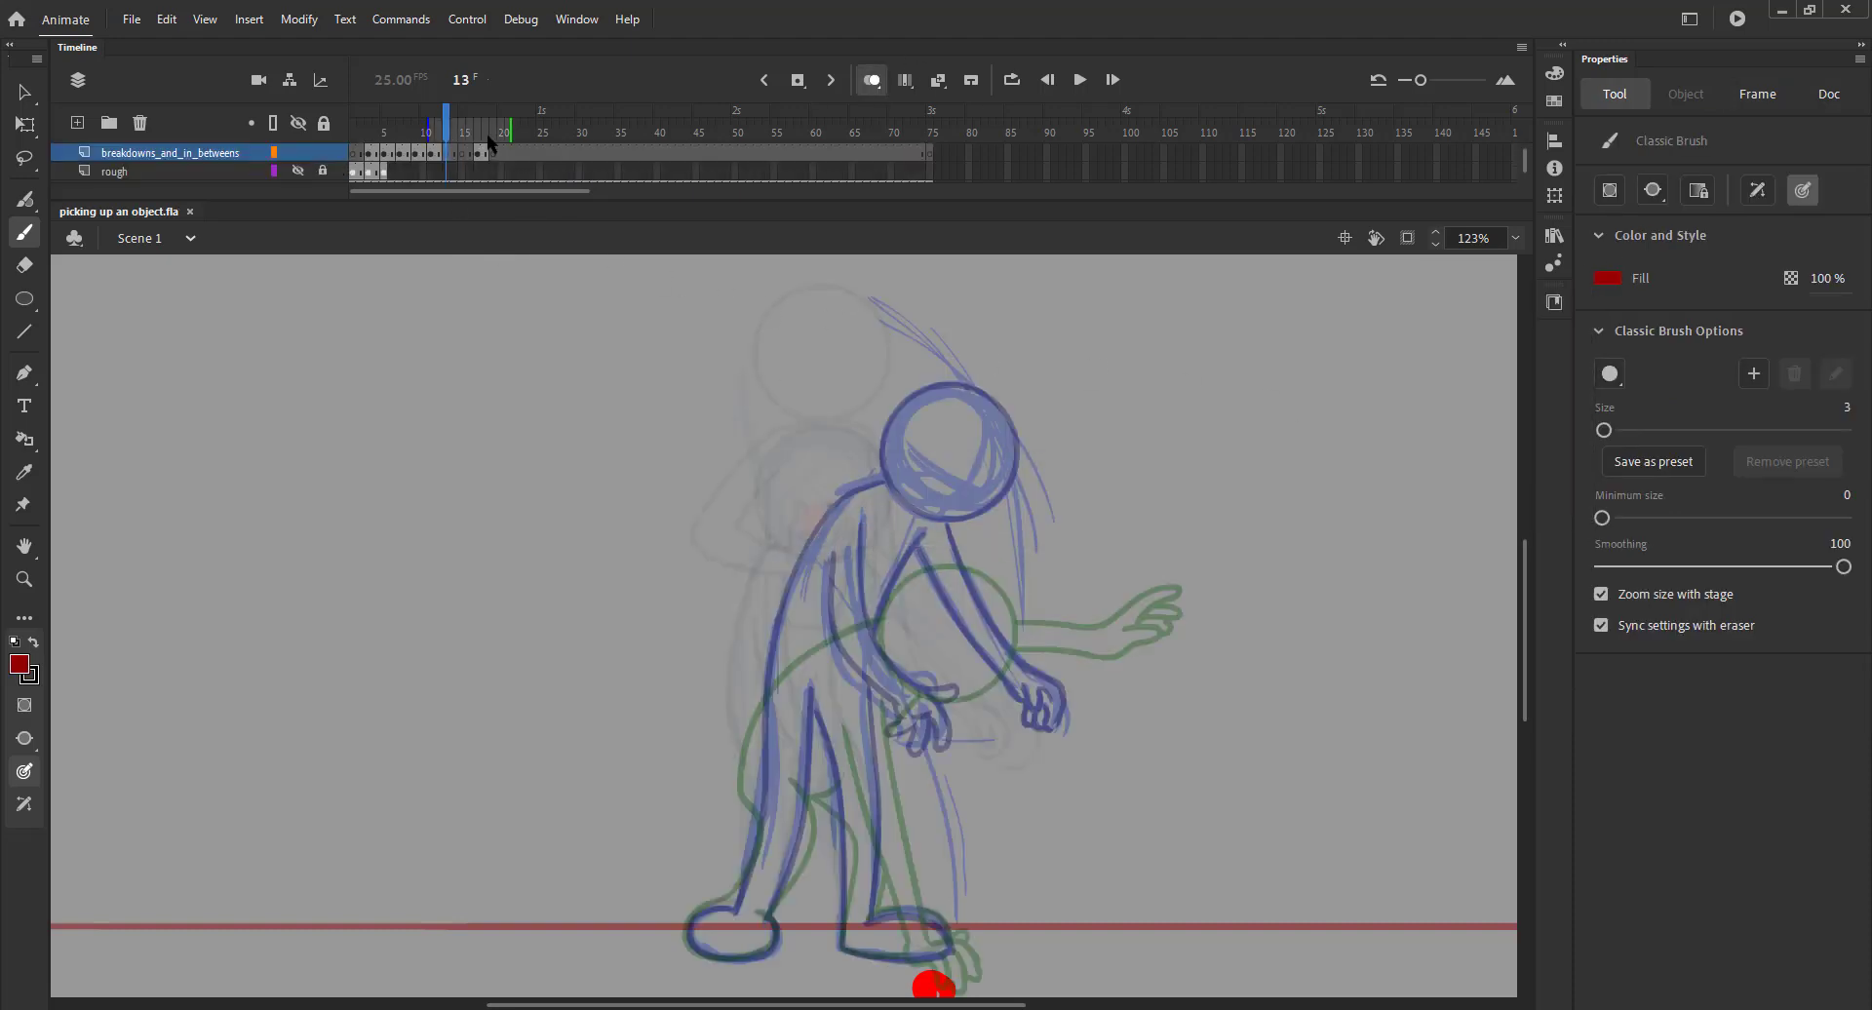
mouse_move(987, 536)
mouse_down()
mouse_move(885, 539)
mouse_move(1004, 585)
mouse_move(910, 552)
mouse_up()
key(ctrl+z)
key(q)
drag(835, 425, 1067, 684)
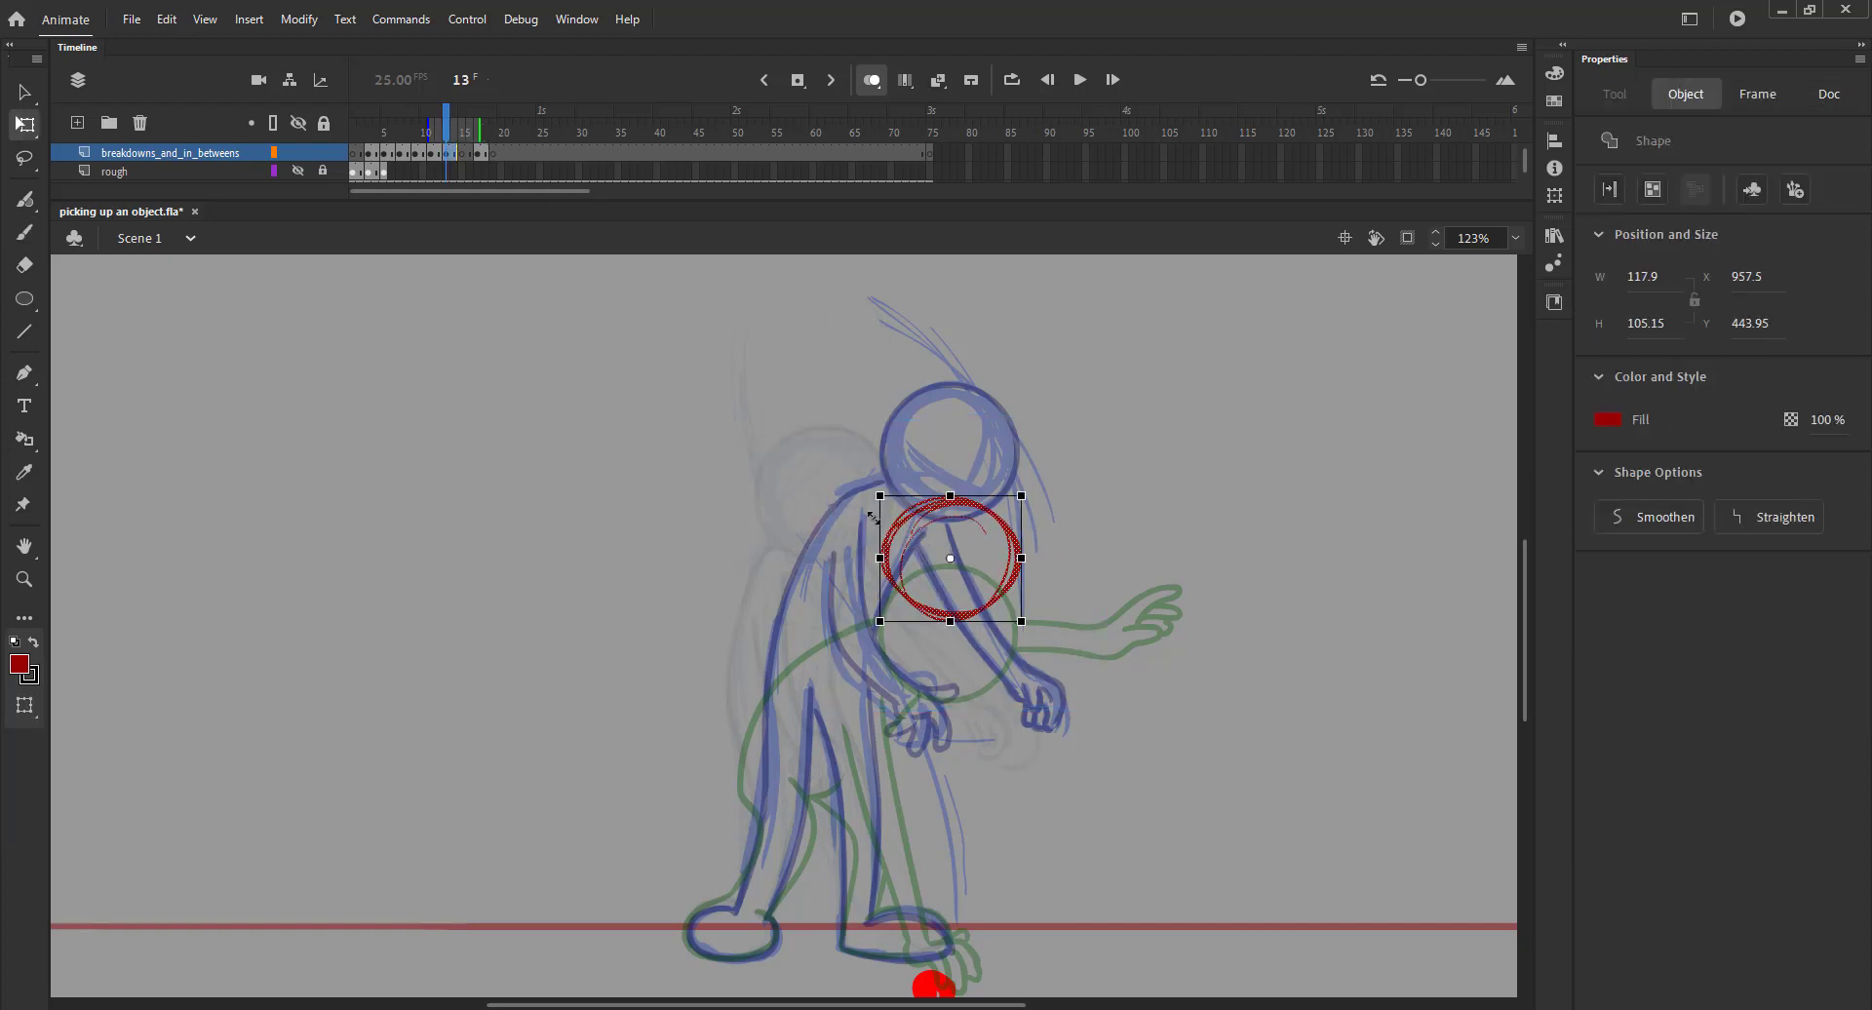
mouse_move(881, 558)
mouse_down()
mouse_move(785, 645)
mouse_move(780, 771)
mouse_up()
click(816, 506)
key(b)
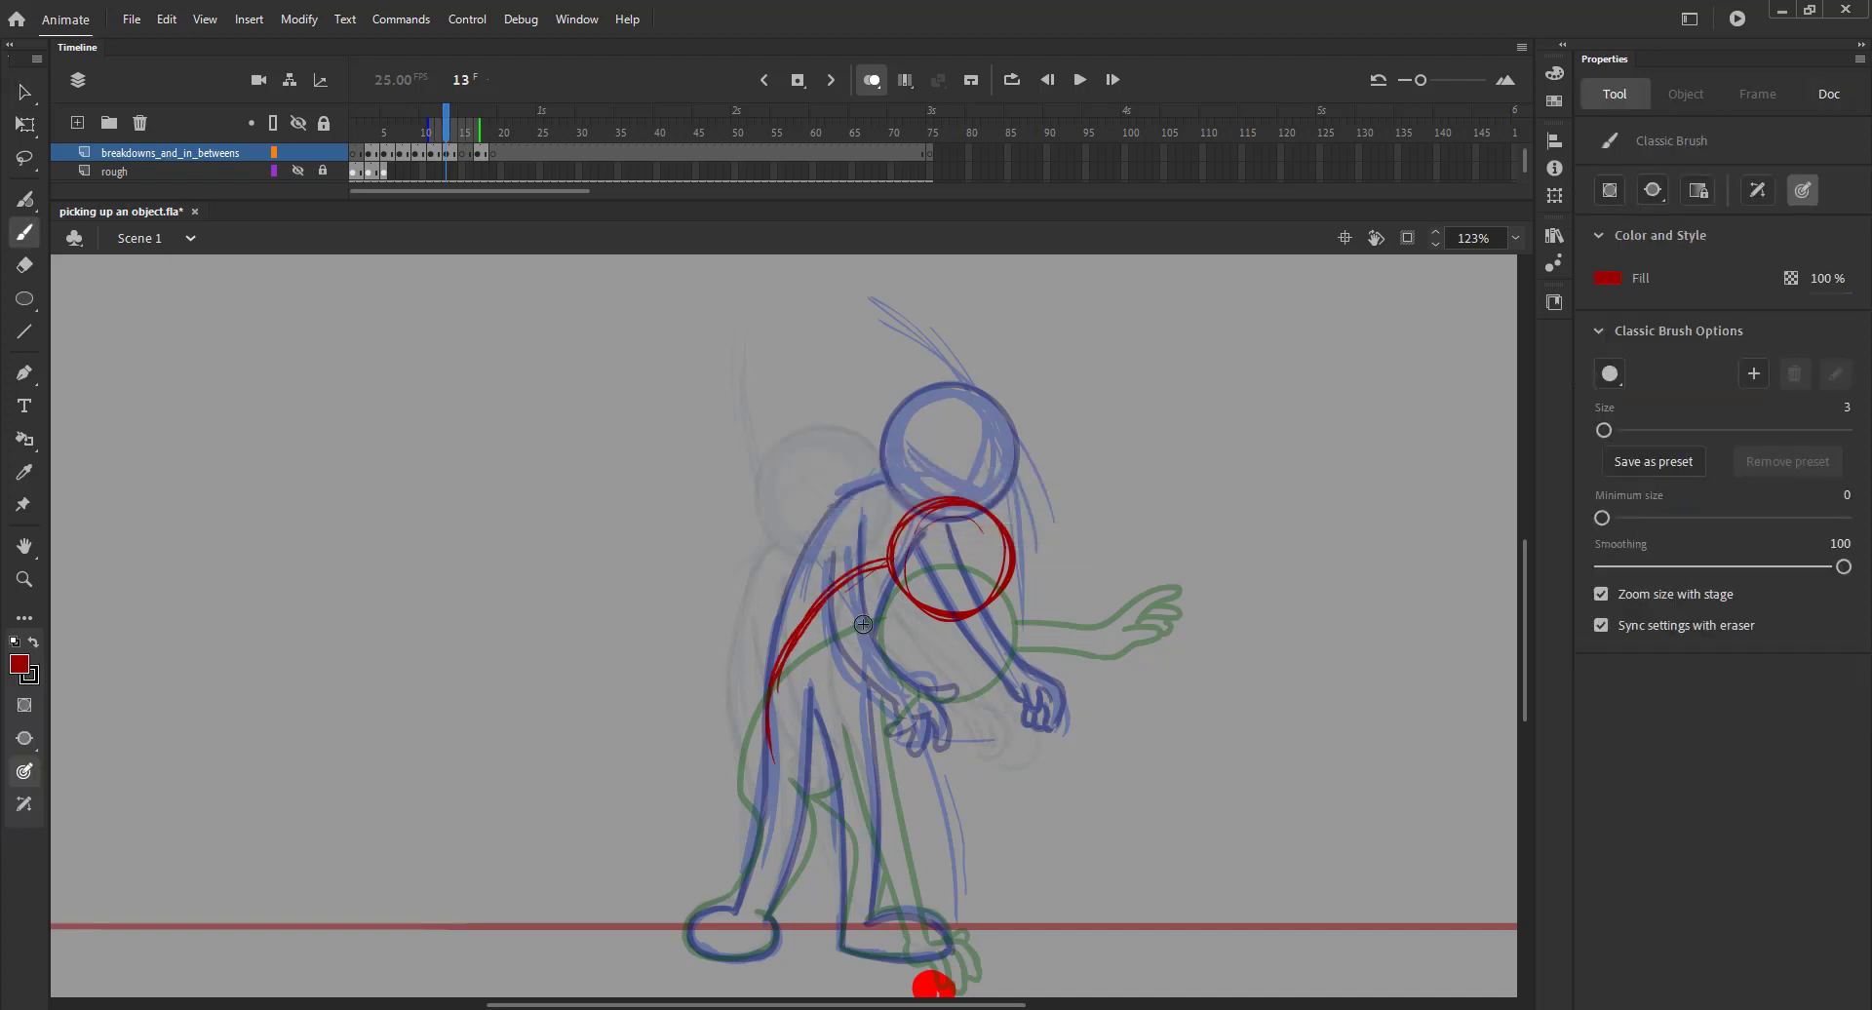
Sketch the arm reaching down with its open hand at frame 13, save the file and compare the pose with frame 11
drag(932, 769, 939, 861)
drag(855, 629, 911, 777)
mouse_move(852, 605)
mouse_down()
mouse_move(859, 682)
mouse_move(915, 802)
mouse_up()
key(ctrl+z)
key(ctrl+z)
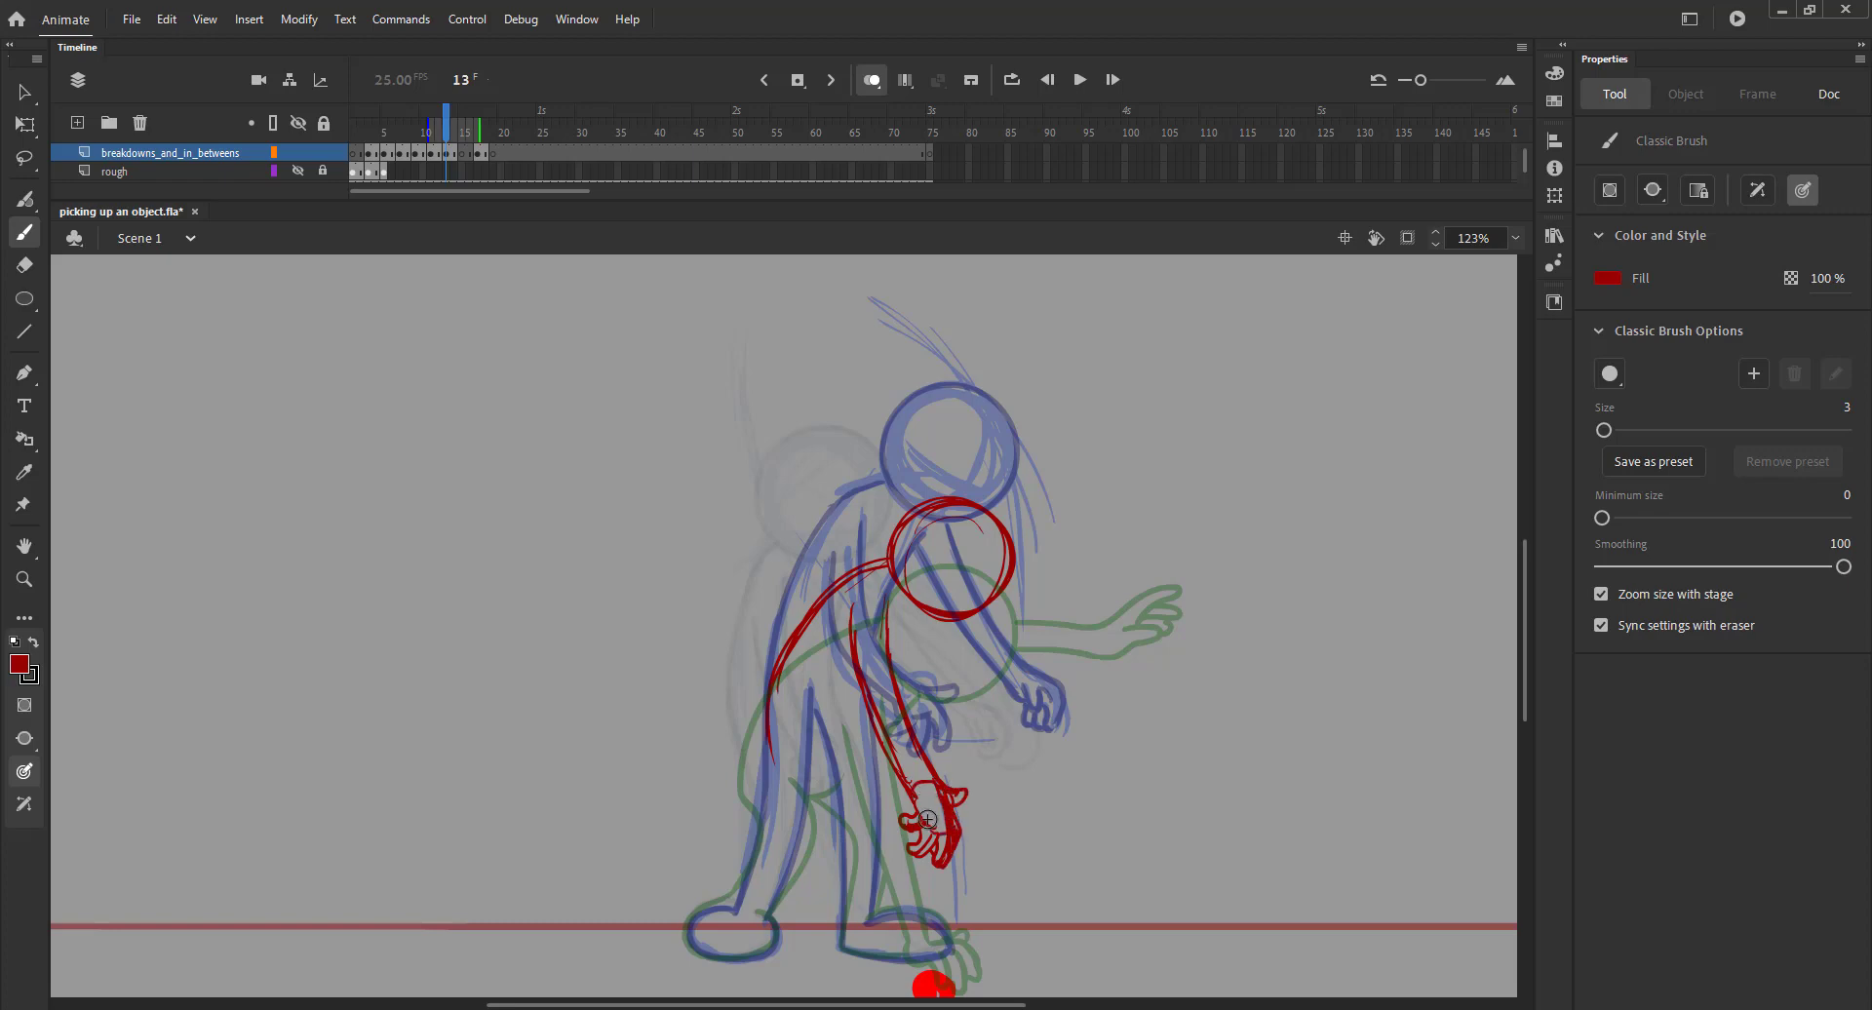
key(ctrl+s)
click(872, 80)
mouse_move(432, 128)
mouse_down()
mouse_move(471, 137)
mouse_move(446, 136)
mouse_up()
scroll(454, 168, up, 1)
click(872, 80)
Sketch both legs and the hip line of the breakdown at frame 13
drag(770, 728, 764, 825)
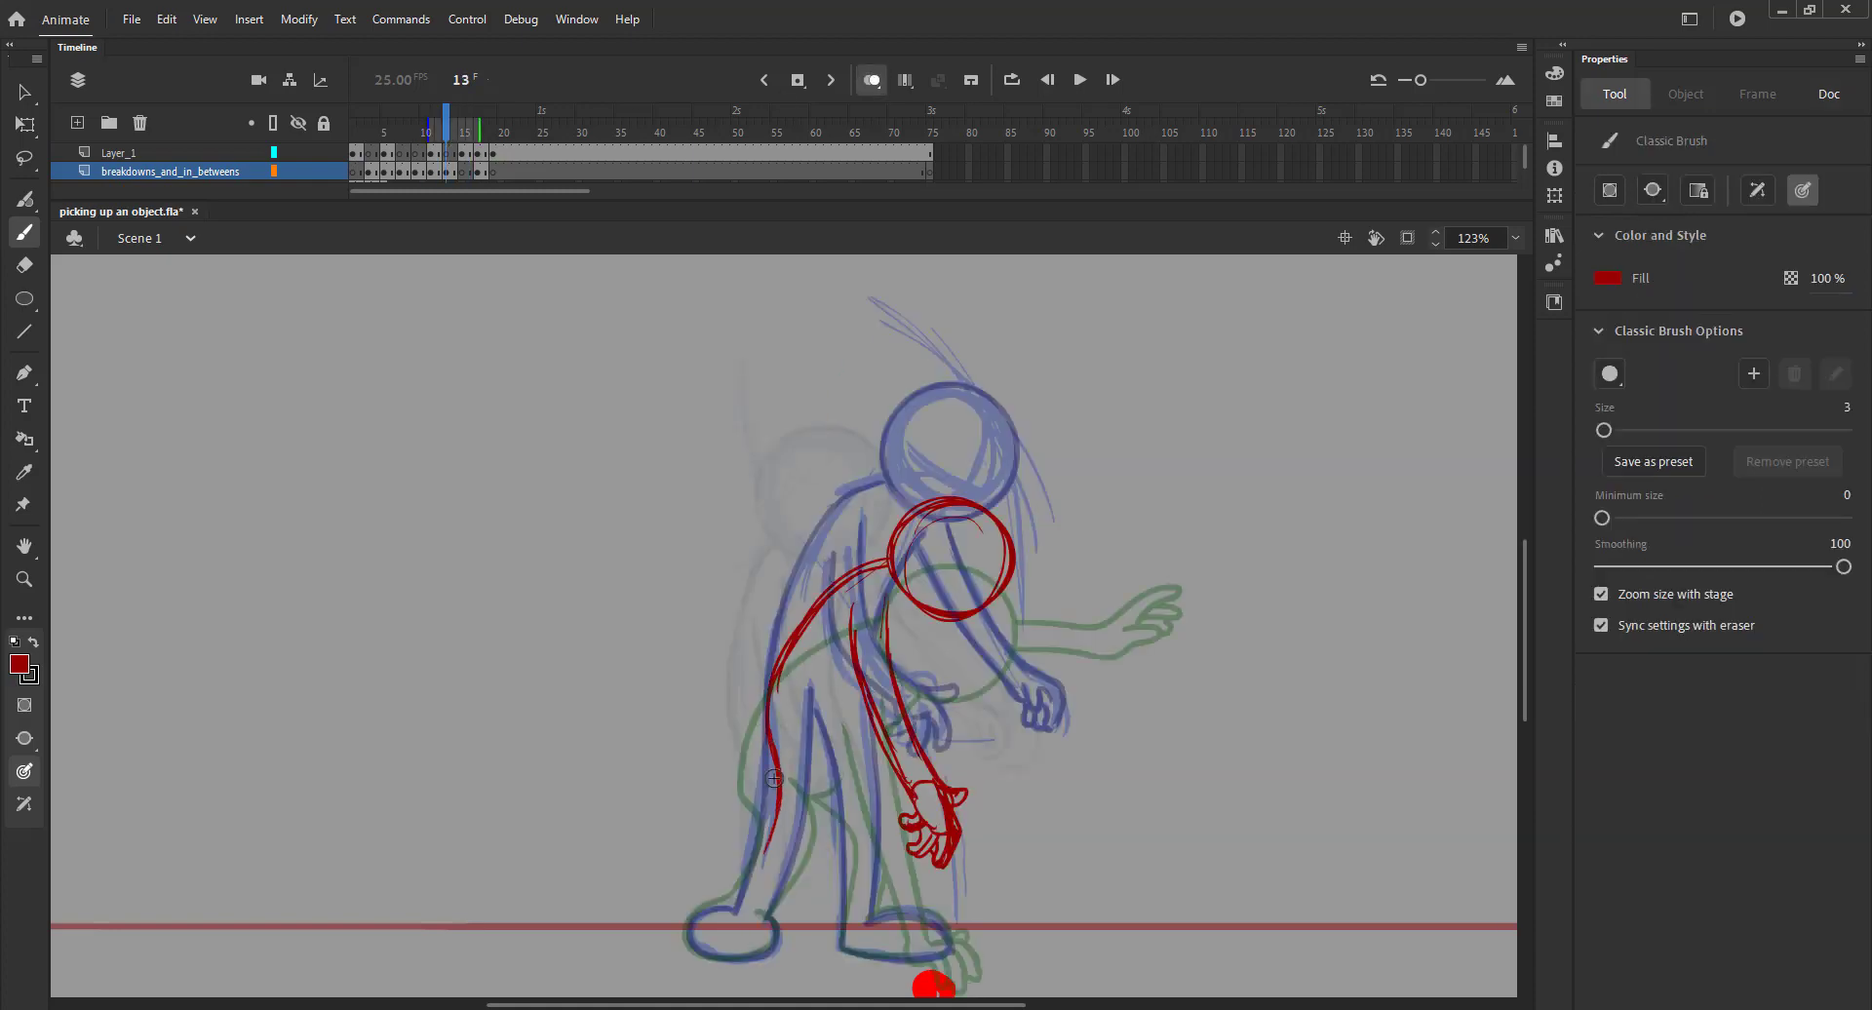
drag(812, 720, 793, 867)
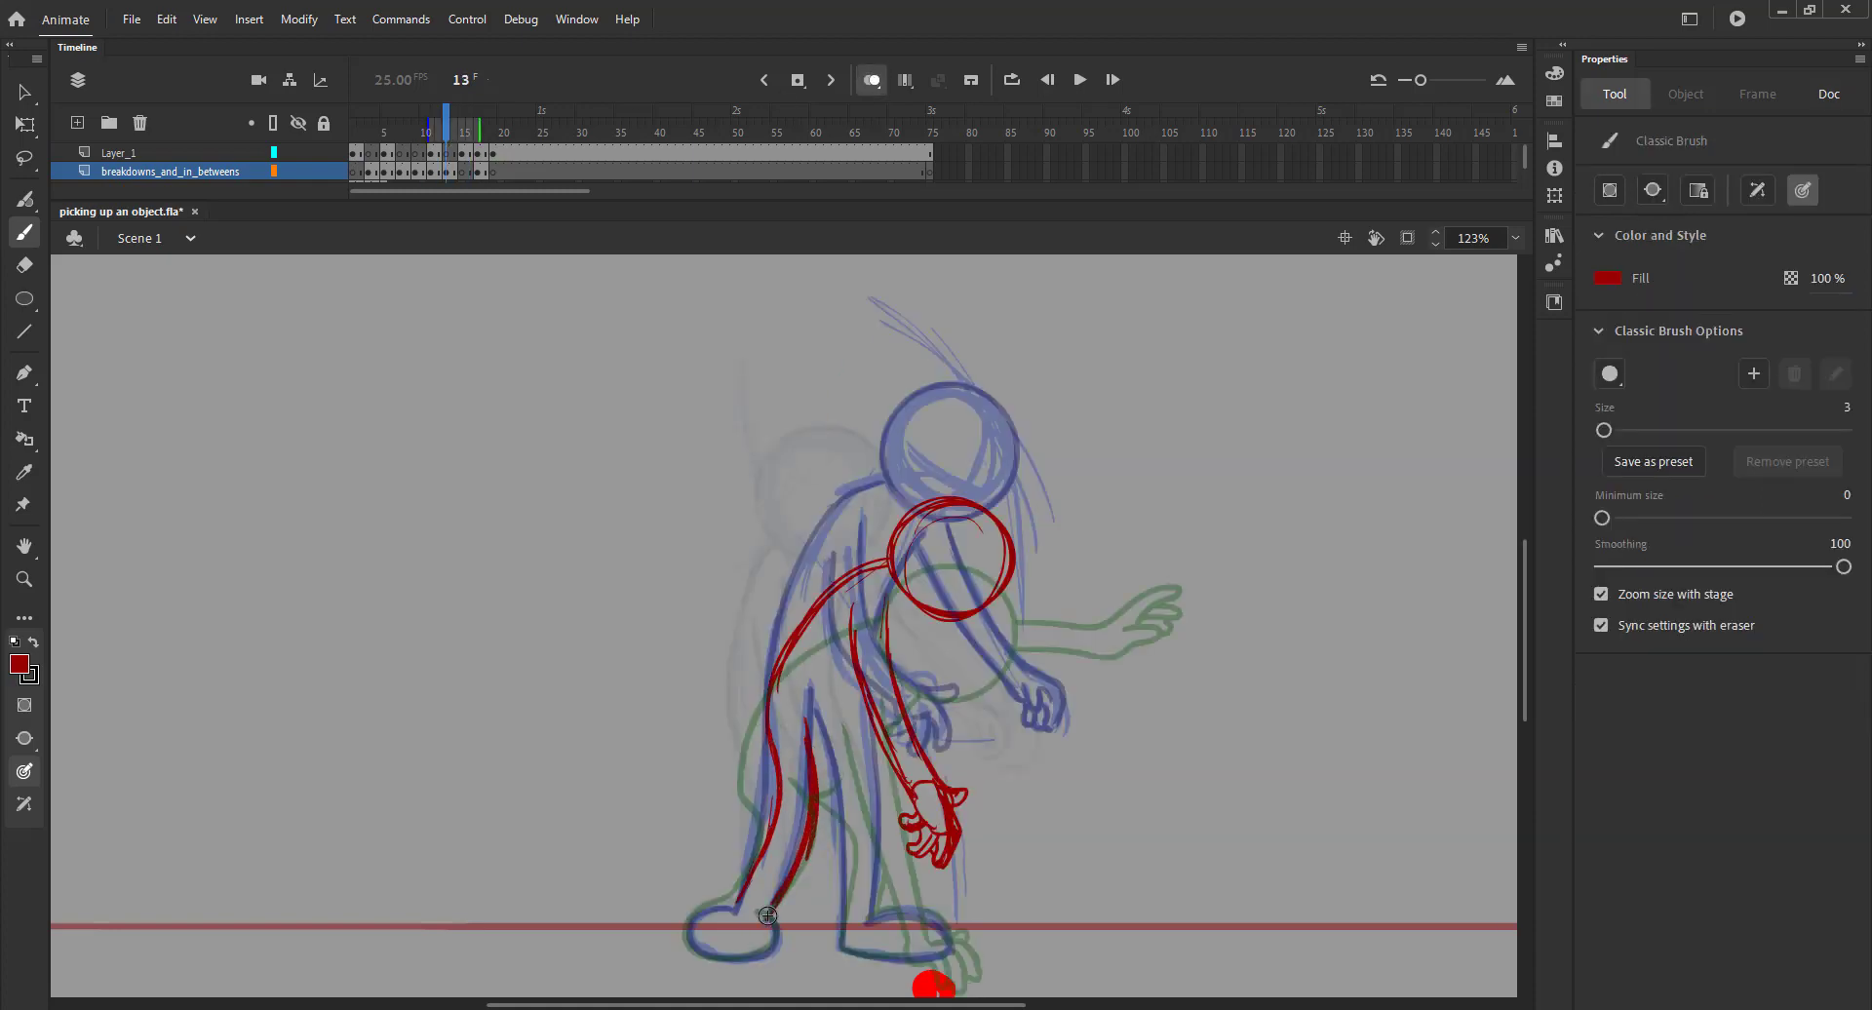
mouse_move(817, 736)
mouse_down()
mouse_move(852, 836)
mouse_move(842, 939)
mouse_up()
mouse_move(776, 683)
mouse_down()
mouse_move(835, 736)
mouse_move(889, 922)
mouse_up()
drag(865, 722, 893, 856)
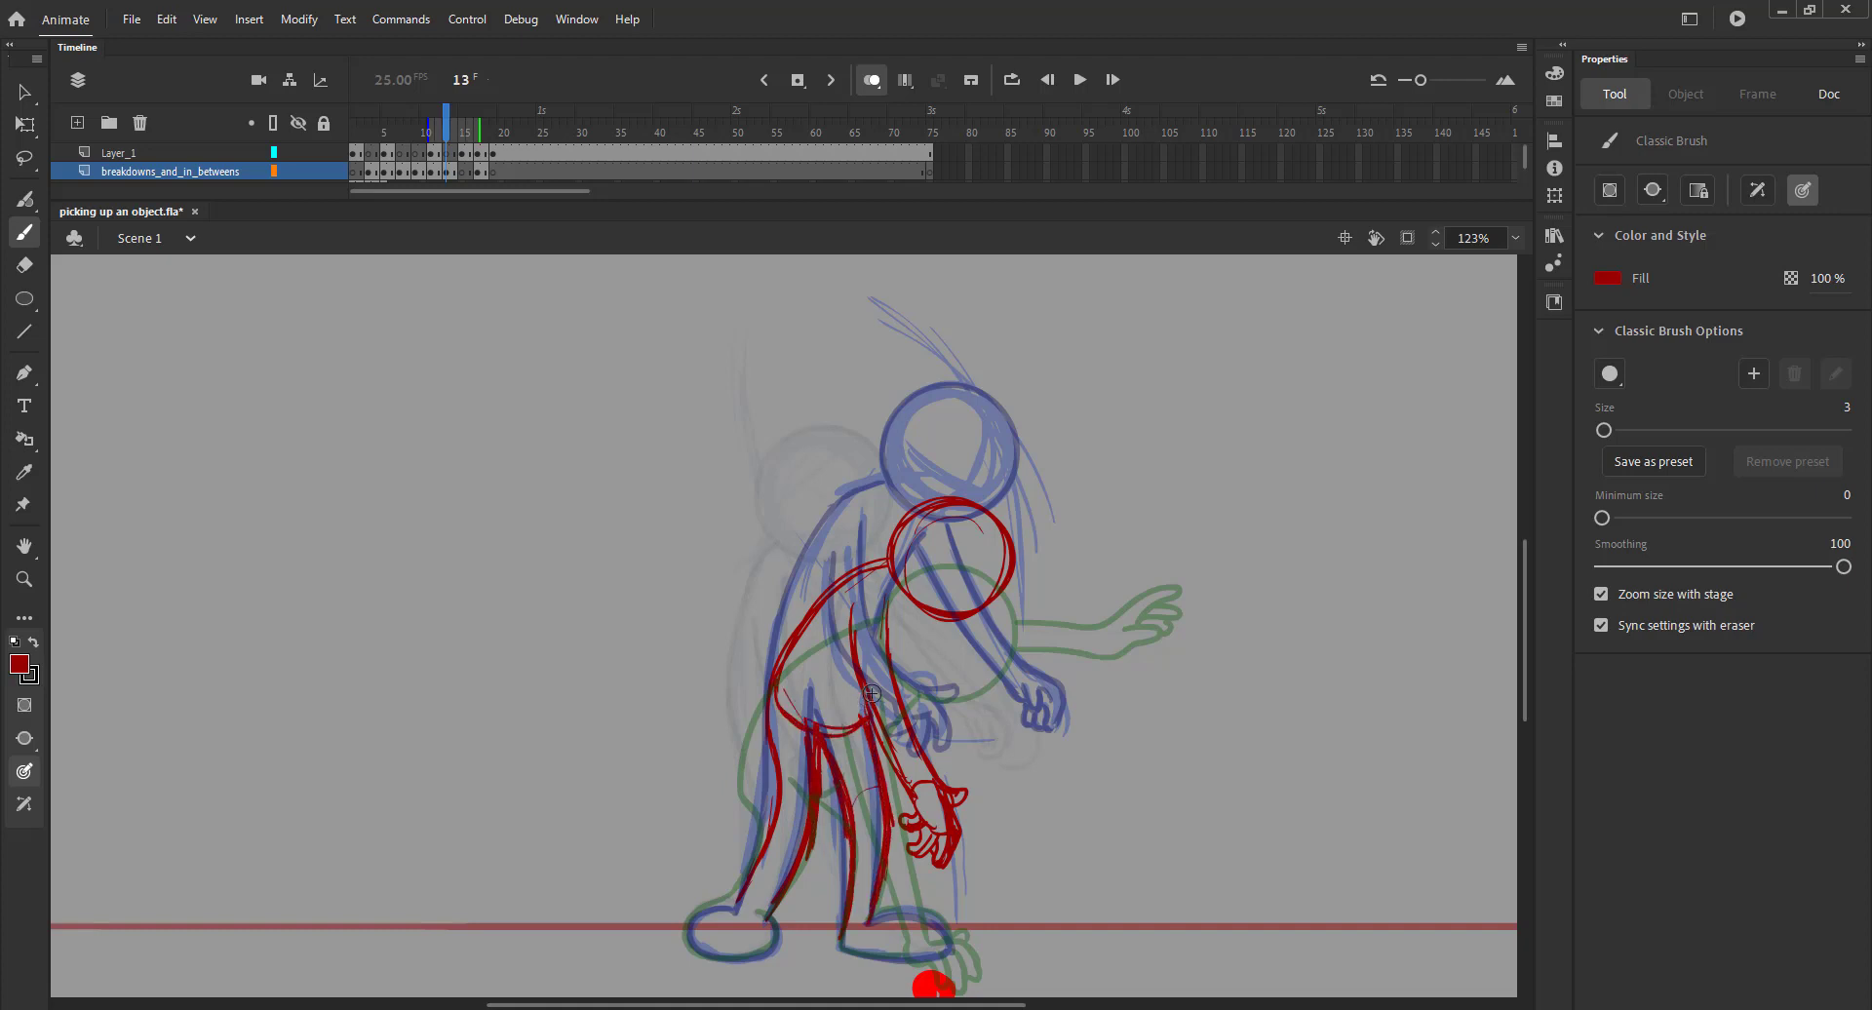
Sketch the other arm stretching forward with its hand at frame 13 and check the pose without onion skinning
mouse_move(896, 663)
mouse_down()
mouse_move(1027, 632)
mouse_move(1082, 683)
mouse_up()
mouse_move(985, 596)
mouse_down()
mouse_move(1087, 655)
mouse_move(1153, 663)
mouse_up()
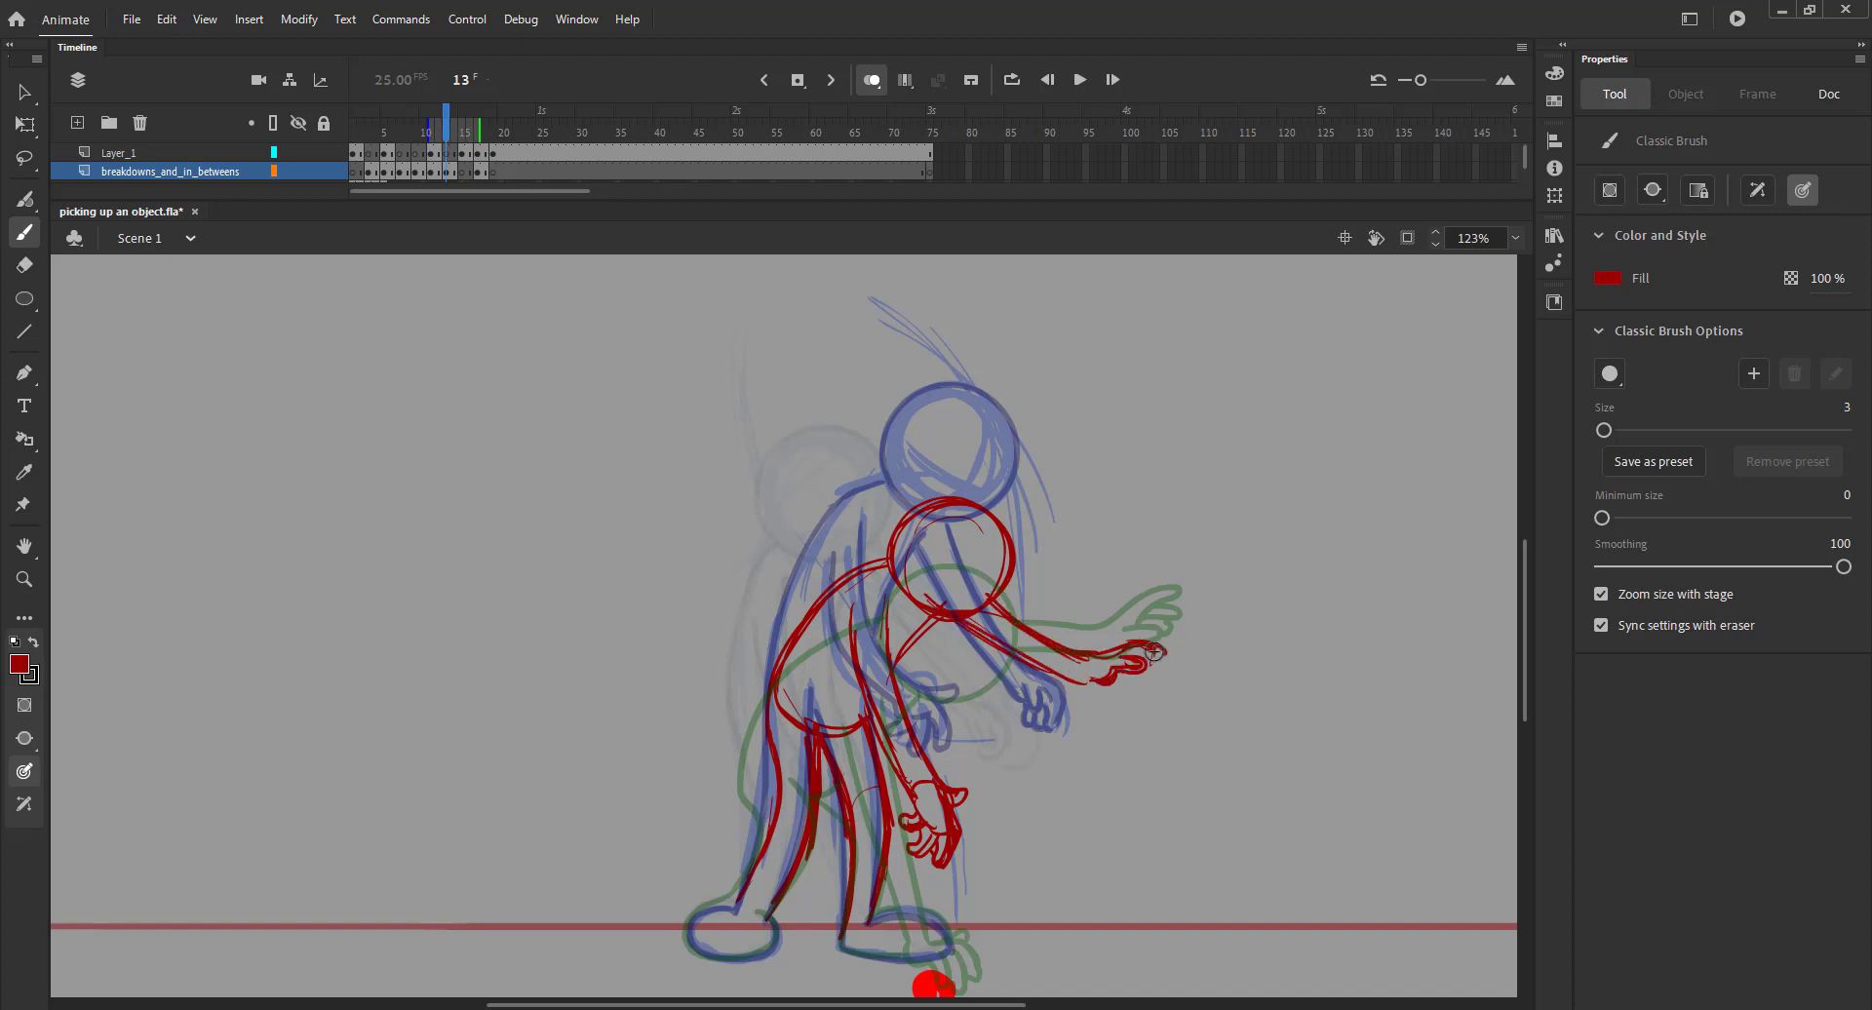
drag(1006, 645, 1091, 682)
click(868, 81)
Save the file and insert two frames across both layers around frame 15
mouse_move(447, 129)
mouse_down()
mouse_move(492, 129)
mouse_move(446, 130)
mouse_move(491, 171)
mouse_move(462, 133)
mouse_up()
click(871, 80)
key(ctrl+s)
key(super)
drag(473, 321, 427, 246)
key(ctrl+a)
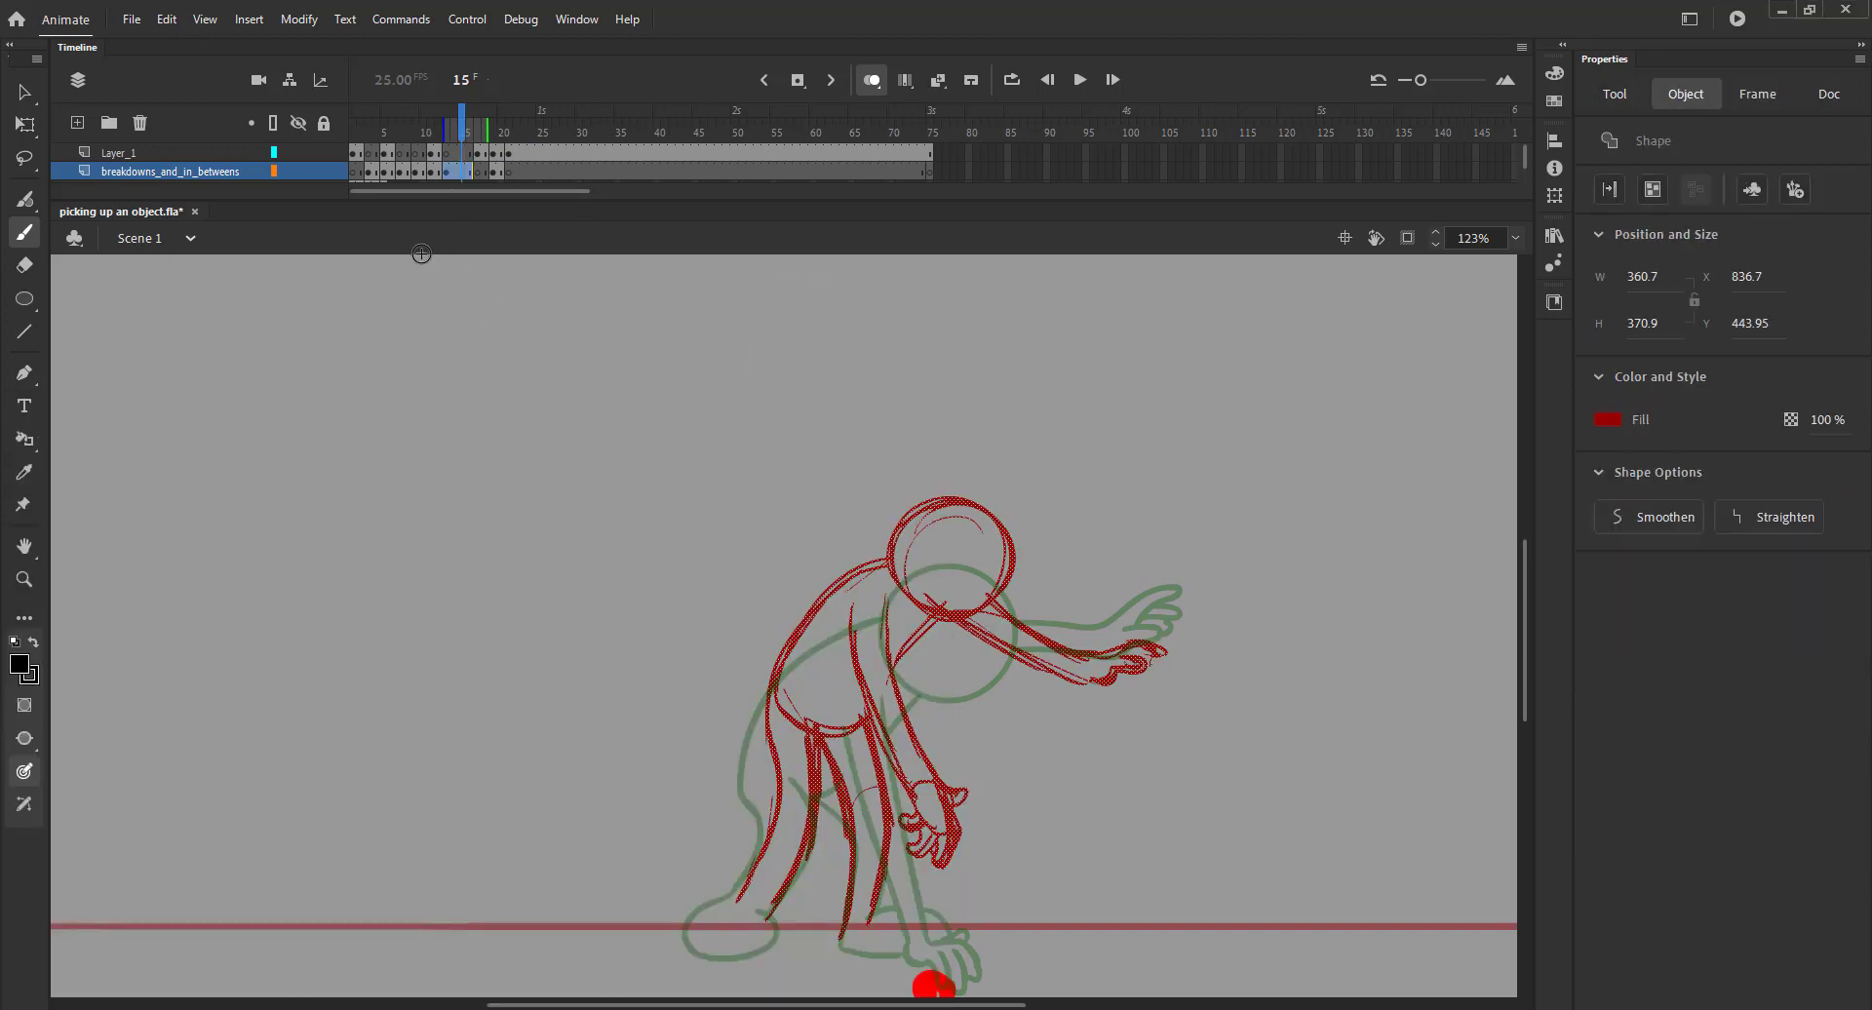
key(Delete)
key(ctrl+z)
Insert a blank keyframe at frame 15, set the brush fill to dark red and save the file
key(F7)
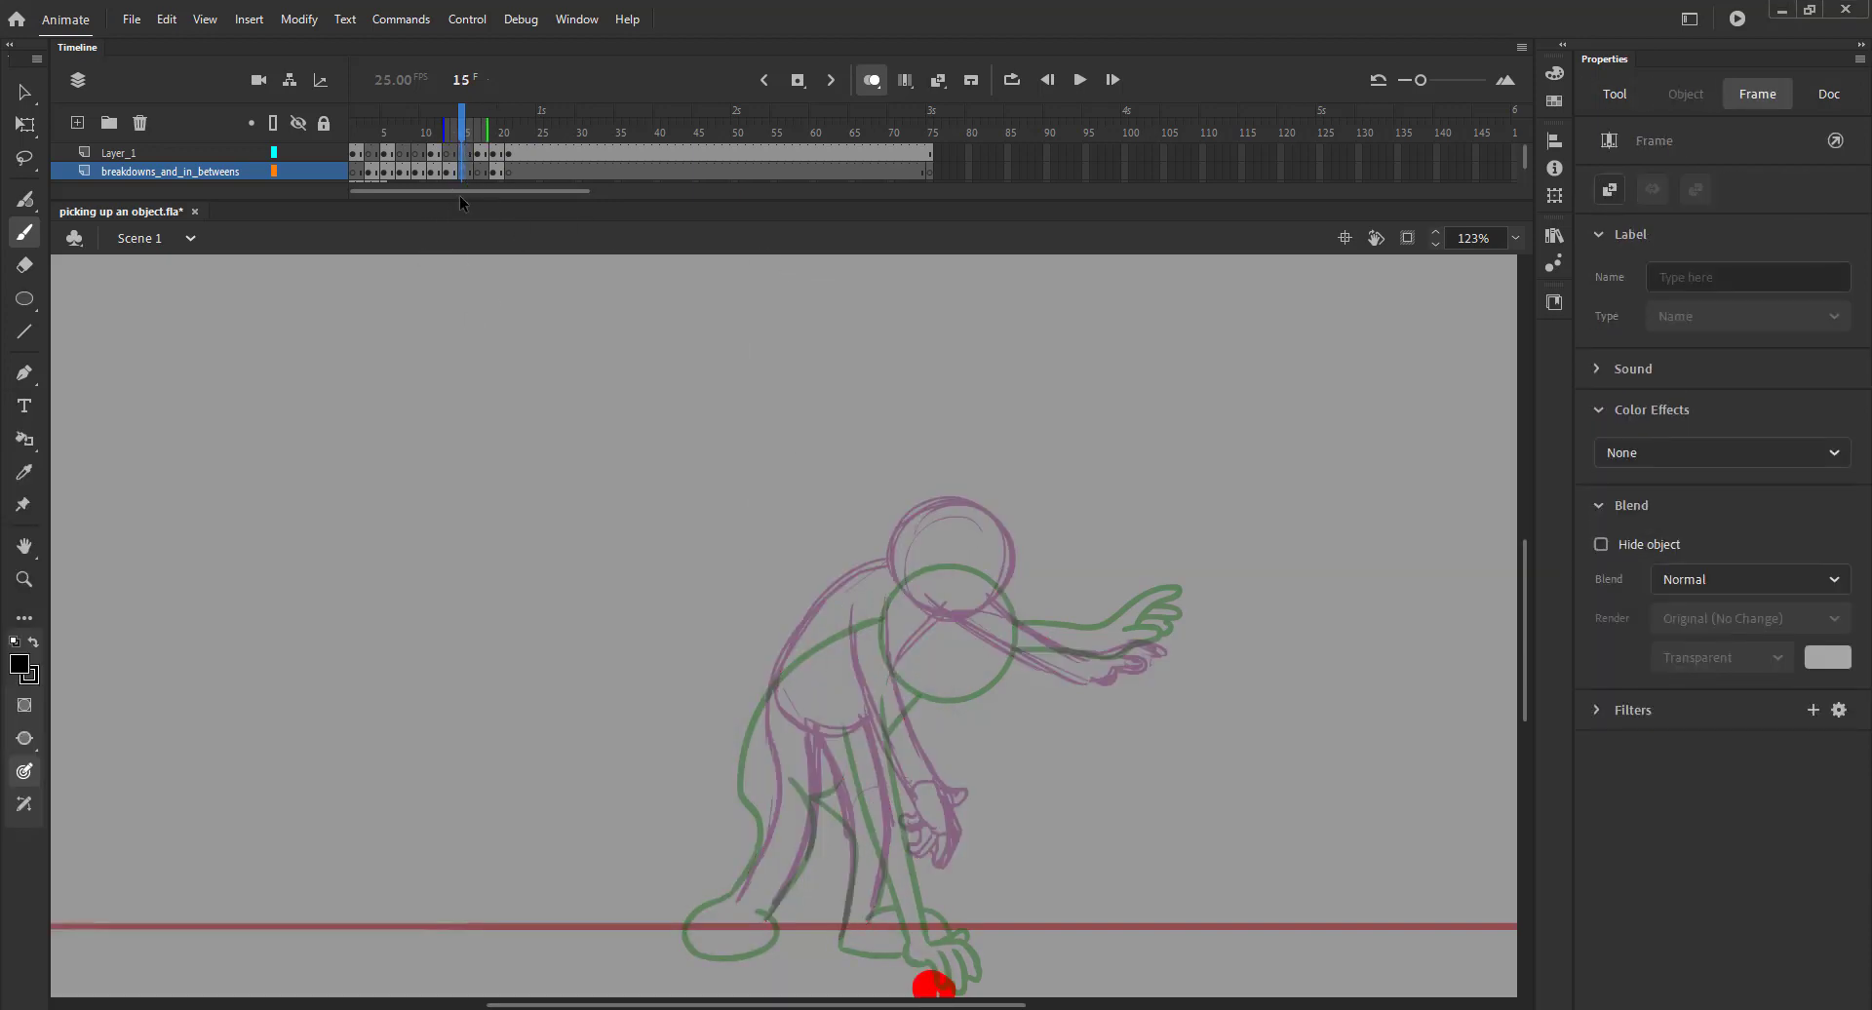
key(b)
click(1608, 279)
click(1260, 411)
click(1608, 279)
click(1294, 411)
key(ctrl+s)
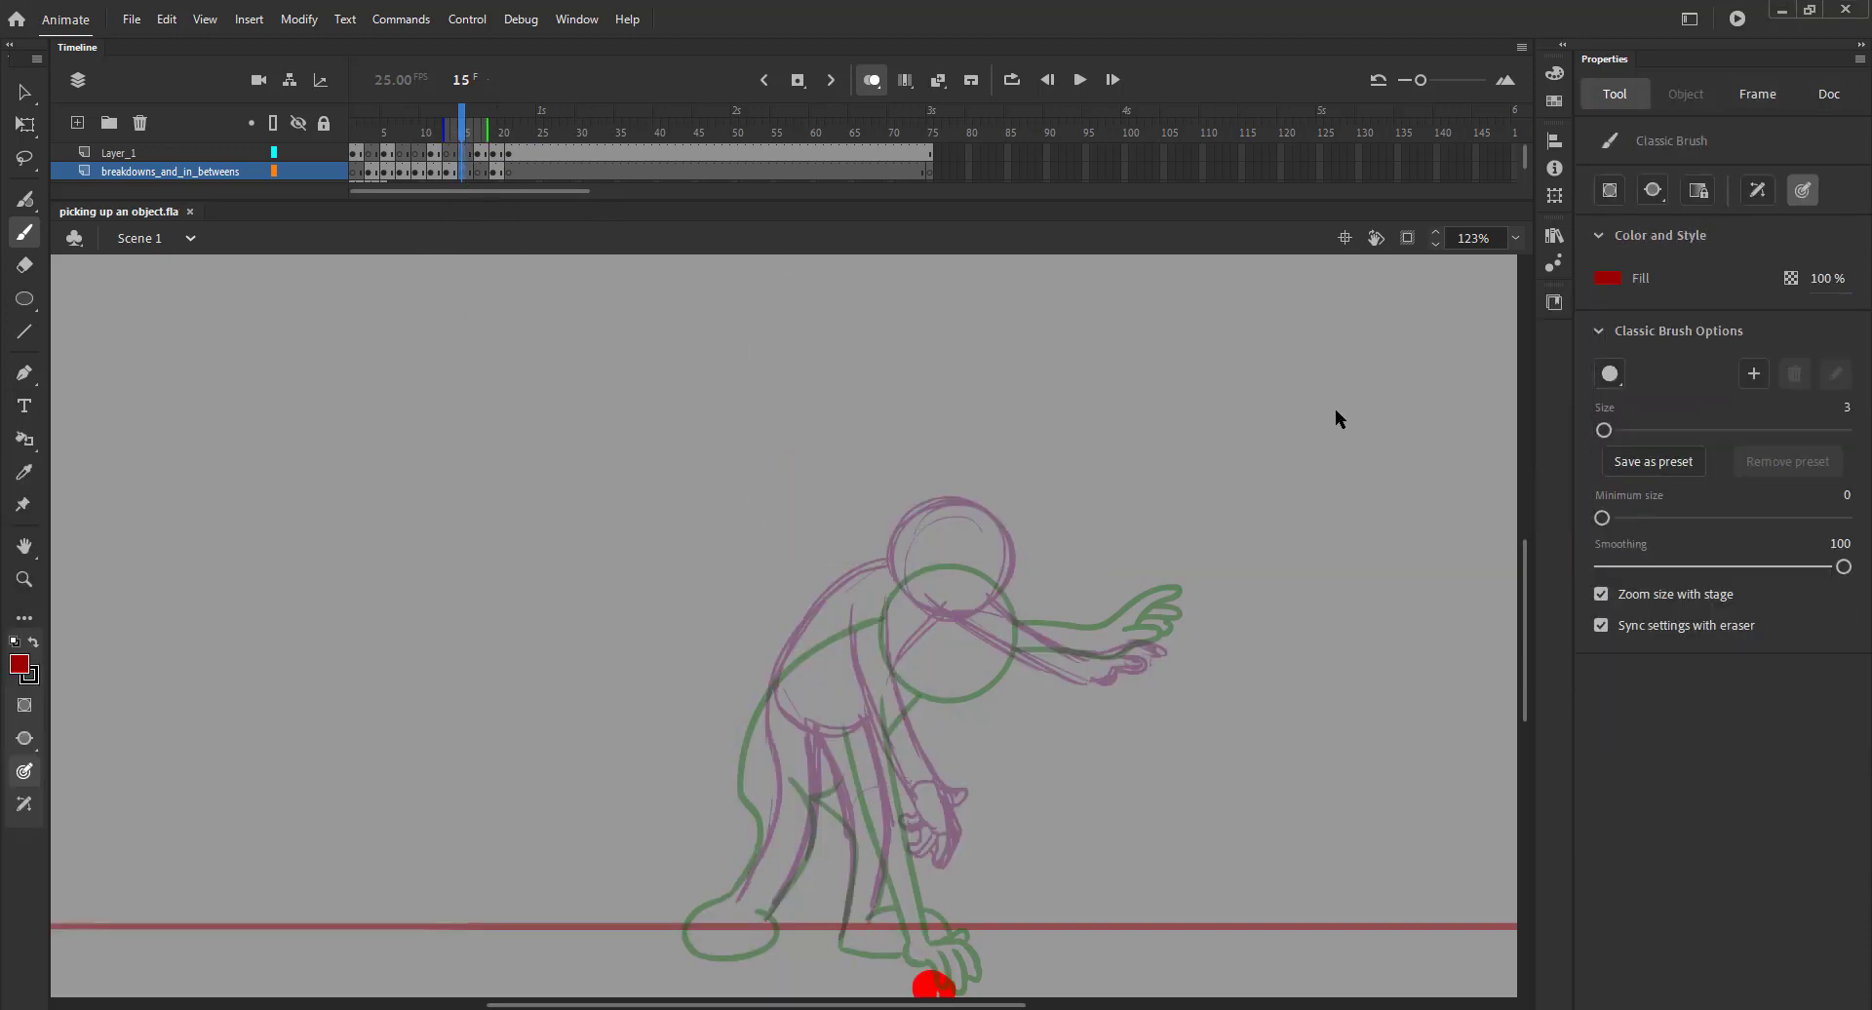
click(465, 180)
click(462, 127)
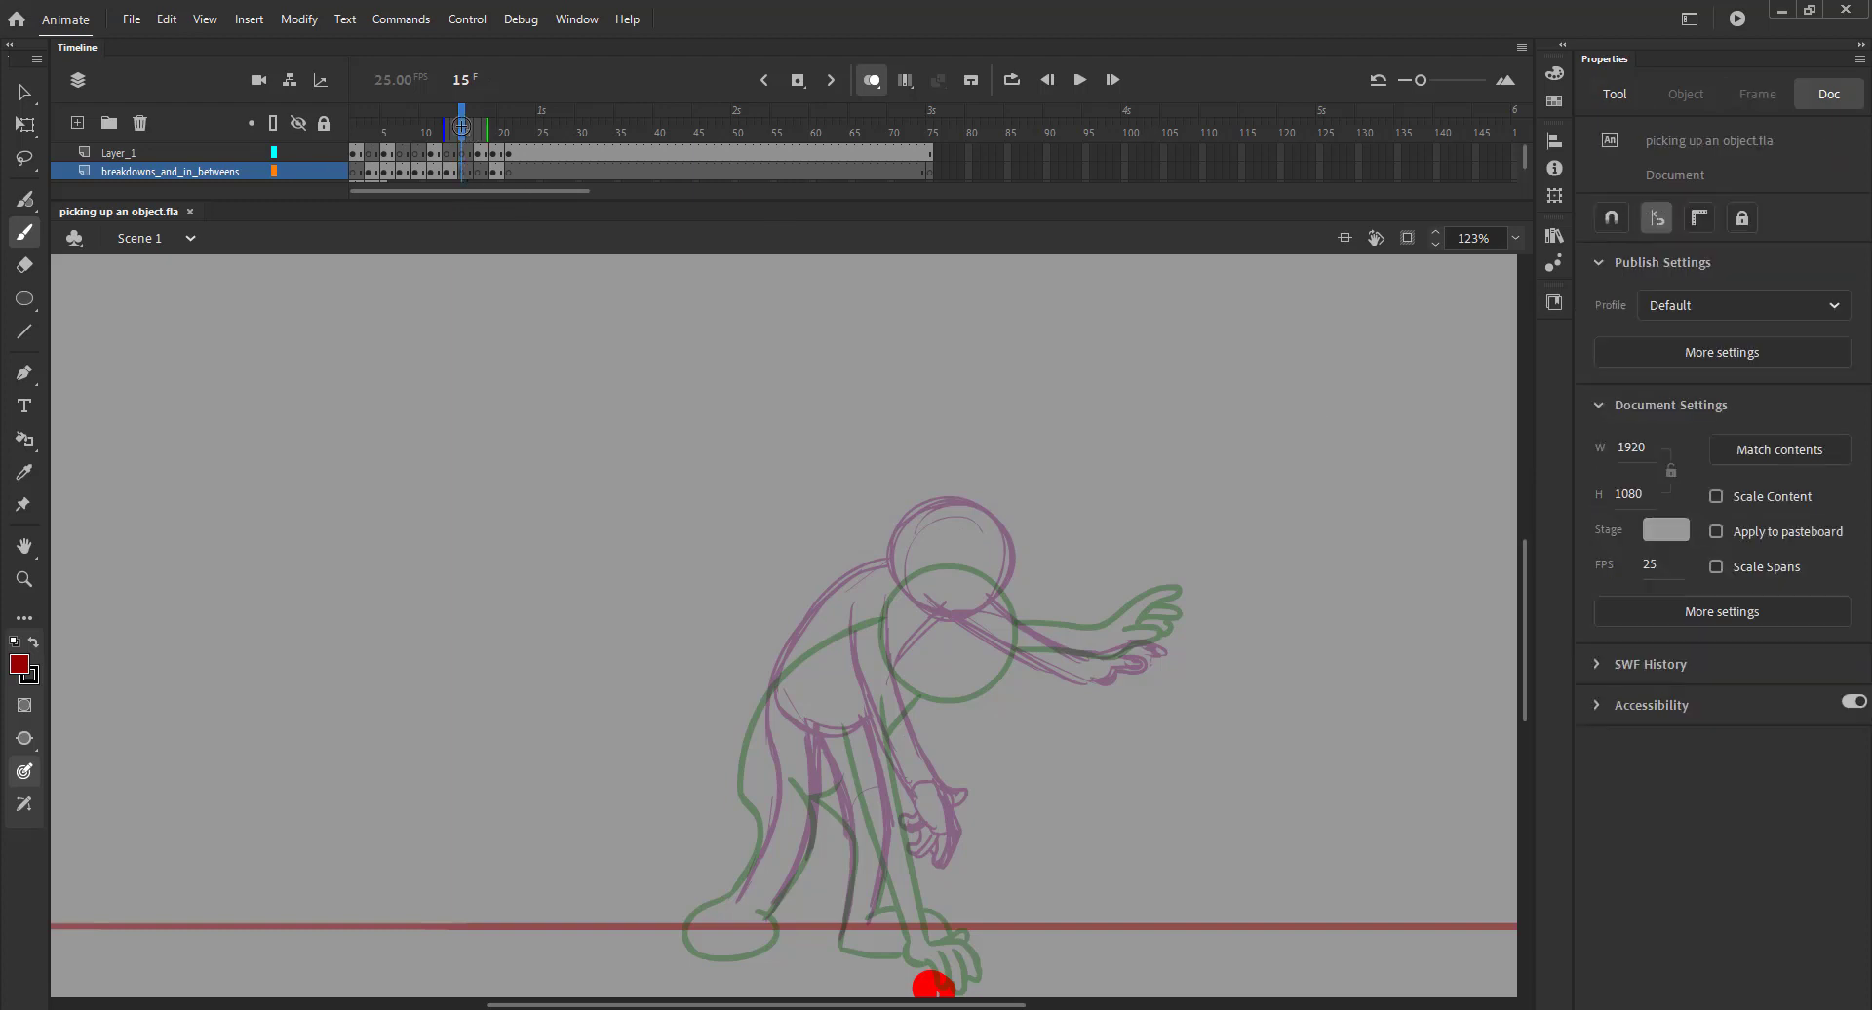
Sketch the lowered head circle, the bent back and the rear leg of the in-between at frame 15
drag(995, 593, 999, 587)
mouse_move(889, 611)
mouse_down()
mouse_move(827, 643)
mouse_move(778, 743)
mouse_move(787, 792)
mouse_move(729, 894)
mouse_up()
mouse_move(803, 724)
mouse_down()
mouse_move(812, 778)
mouse_move(746, 898)
mouse_up()
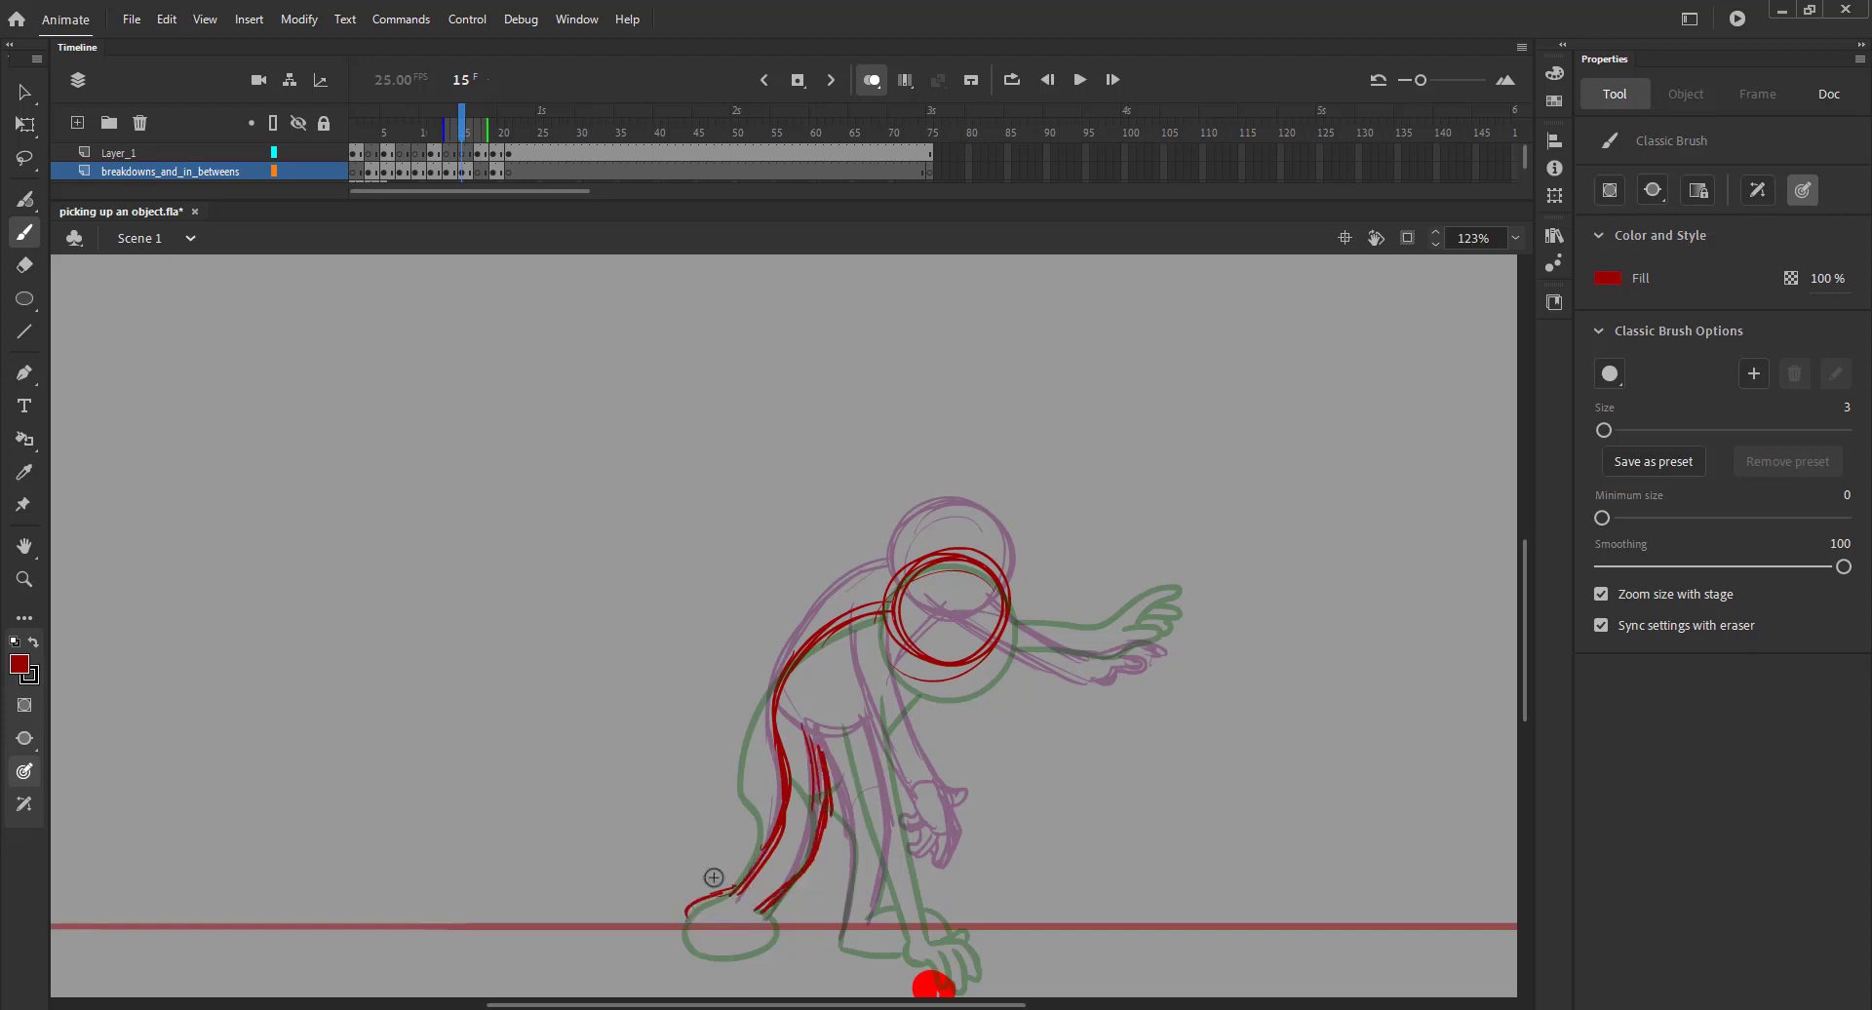
Sketch the arm reaching down to the ground and the arm stretched forward with its hand at frame 15
drag(840, 673, 880, 805)
drag(869, 660, 963, 934)
drag(837, 700, 917, 858)
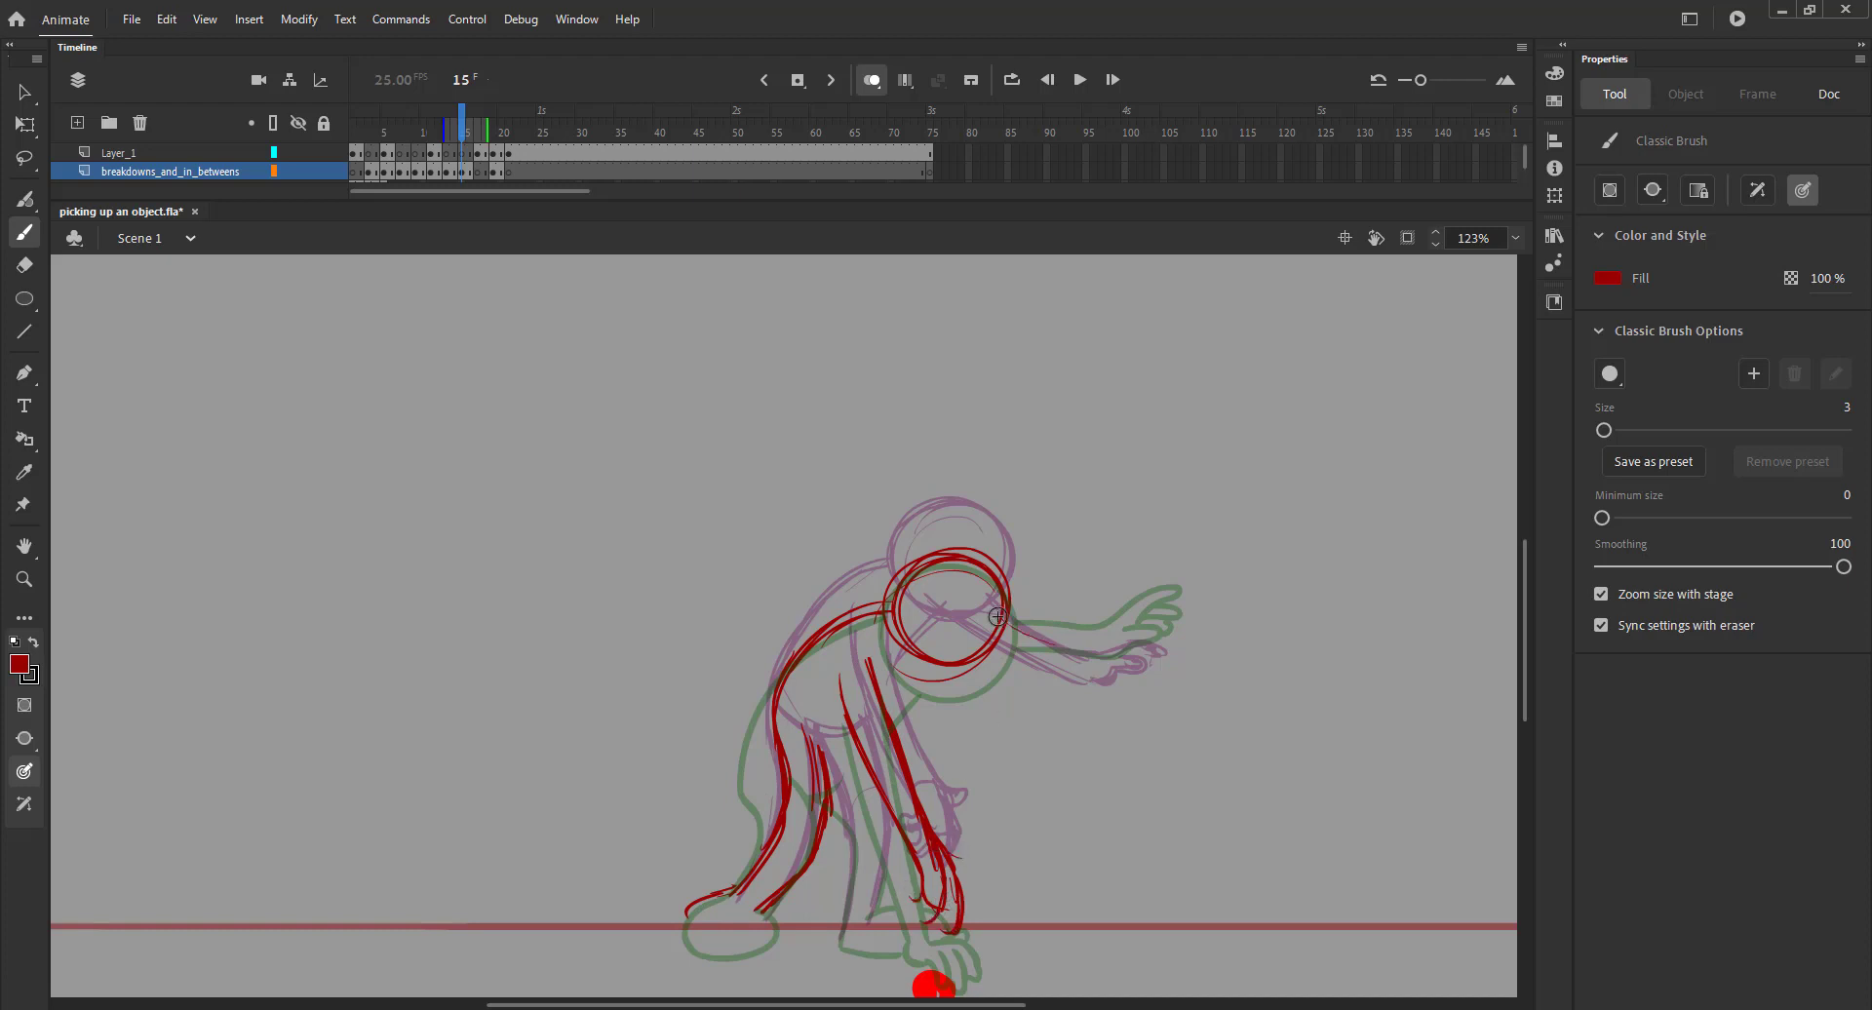
mouse_move(998, 616)
mouse_down()
mouse_move(1117, 638)
mouse_move(1176, 614)
mouse_up()
drag(989, 651, 1113, 659)
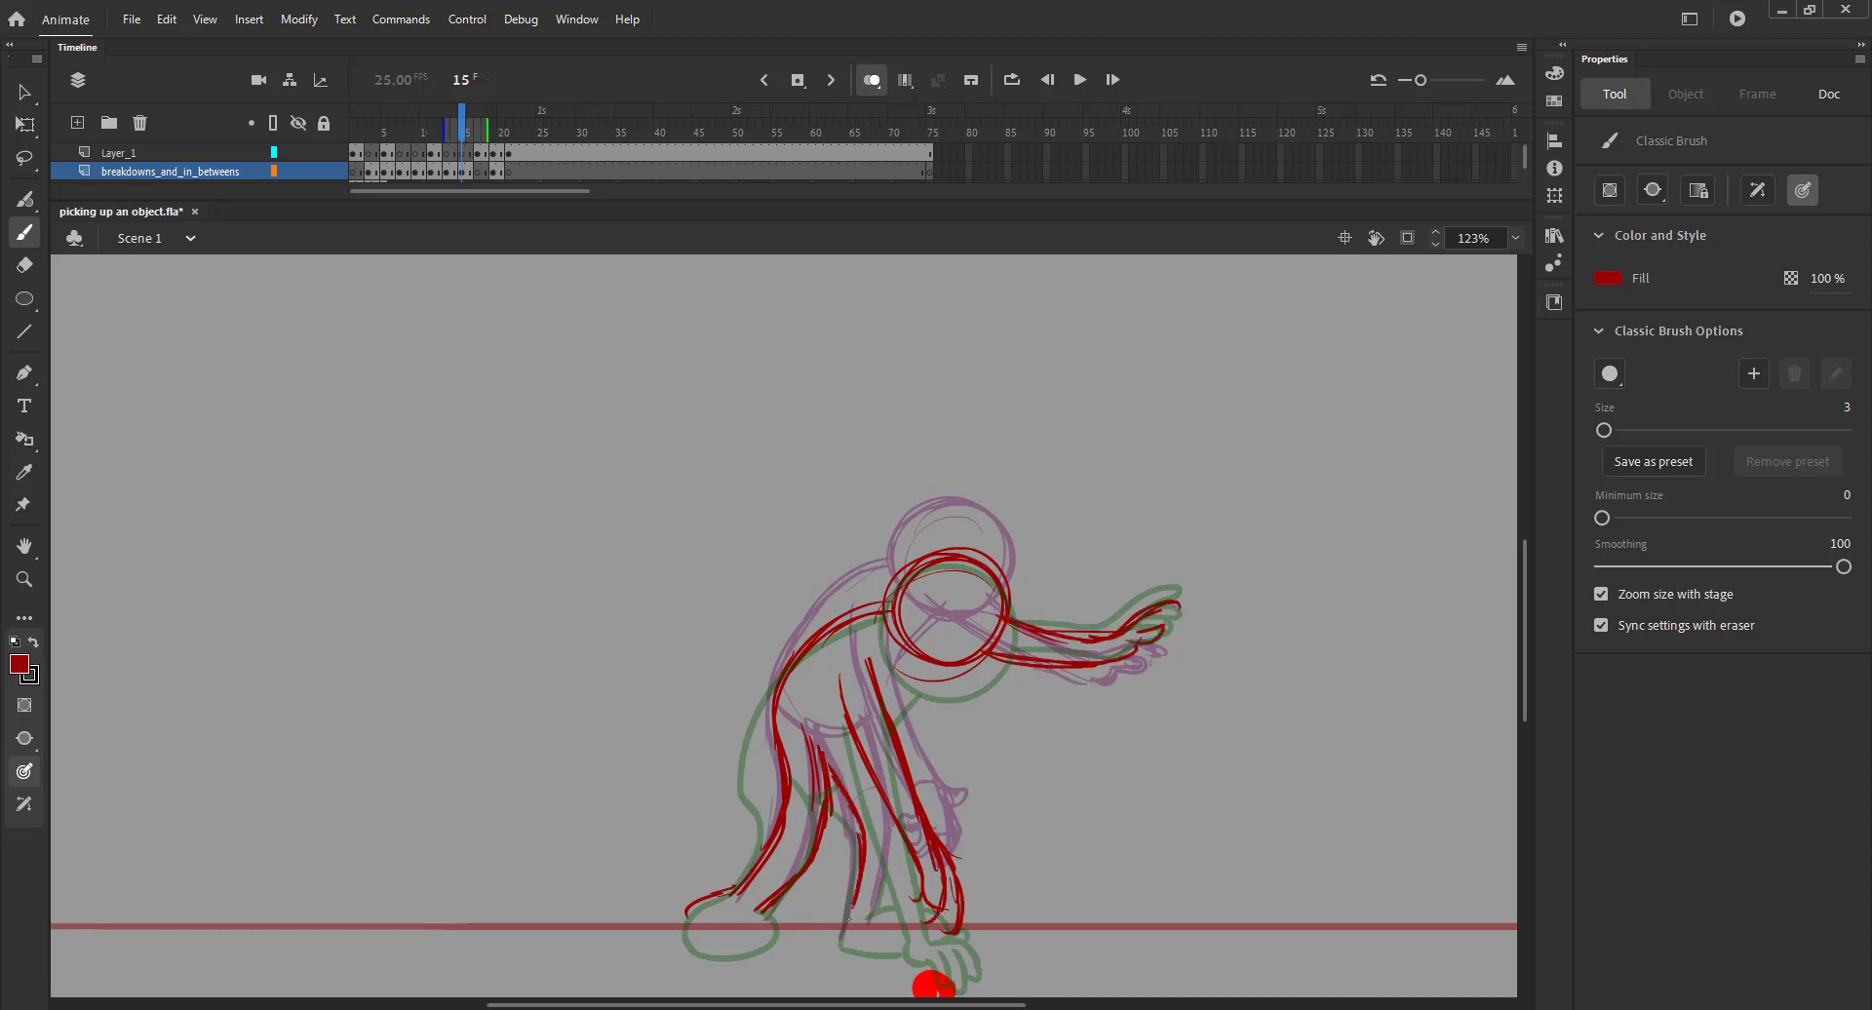
Finish the lower front leg and draw both feet of the figure at frame 15
drag(849, 919, 871, 941)
drag(763, 913, 686, 938)
drag(738, 888, 738, 948)
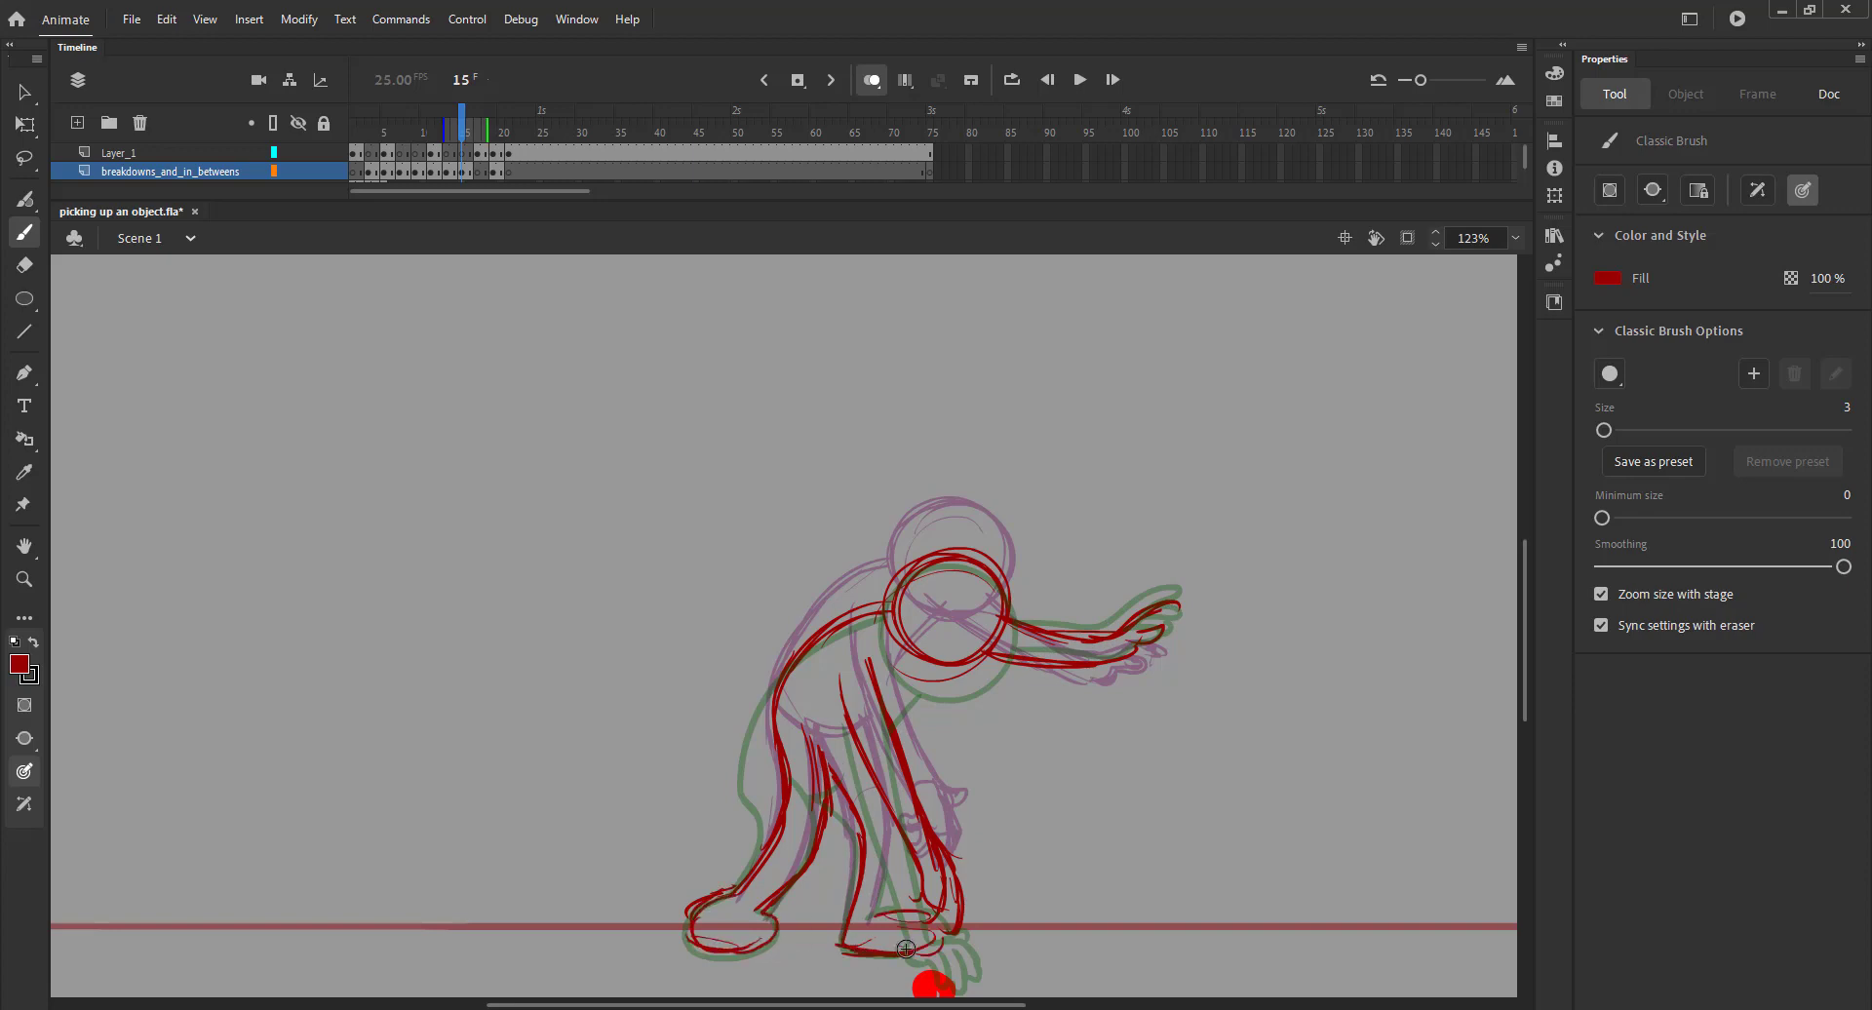
Add the face guide lines and the chest line beneath the head at frame 15, and check them without onion skinning
drag(983, 576, 978, 638)
drag(876, 712, 867, 784)
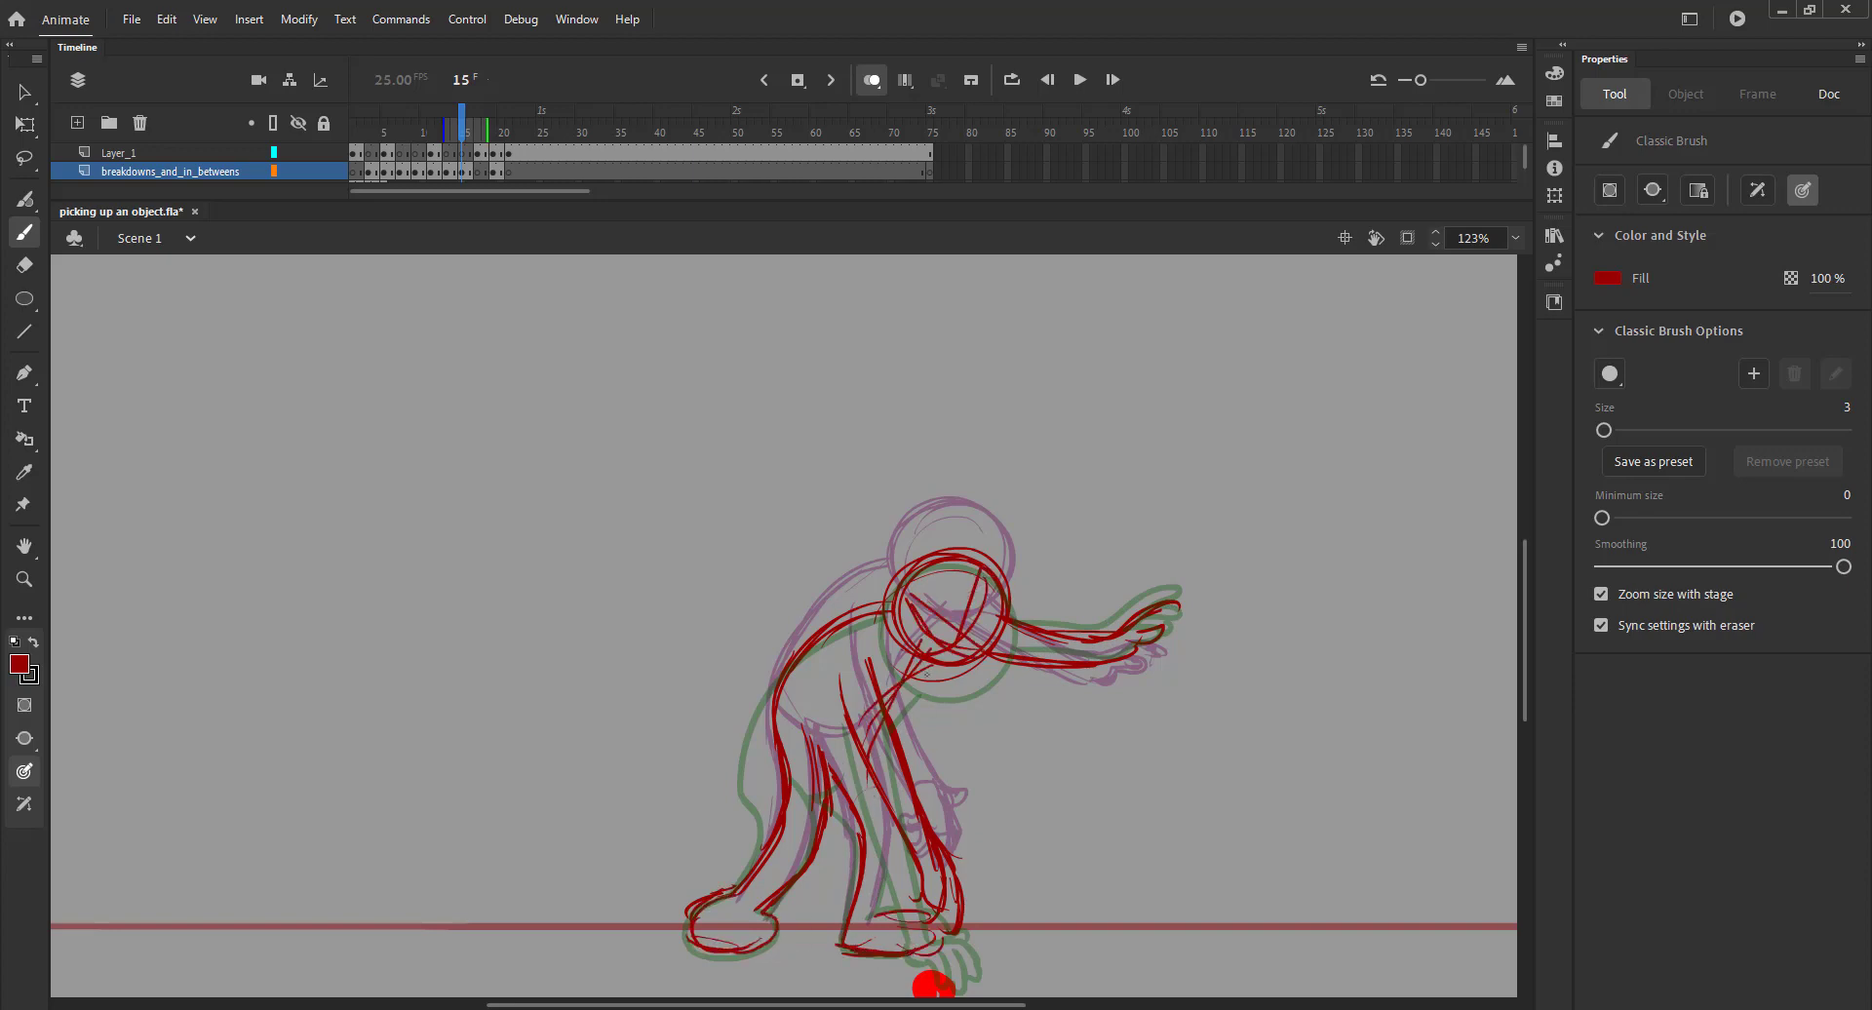
drag(940, 663, 874, 747)
click(872, 82)
Insert two frames across both layers and a blank keyframe at frame 17, set the brush fill to dark red and save
mouse_move(372, 129)
mouse_down()
mouse_move(508, 154)
mouse_move(477, 152)
mouse_move(510, 173)
mouse_move(477, 154)
mouse_up()
key(b)
click(1611, 279)
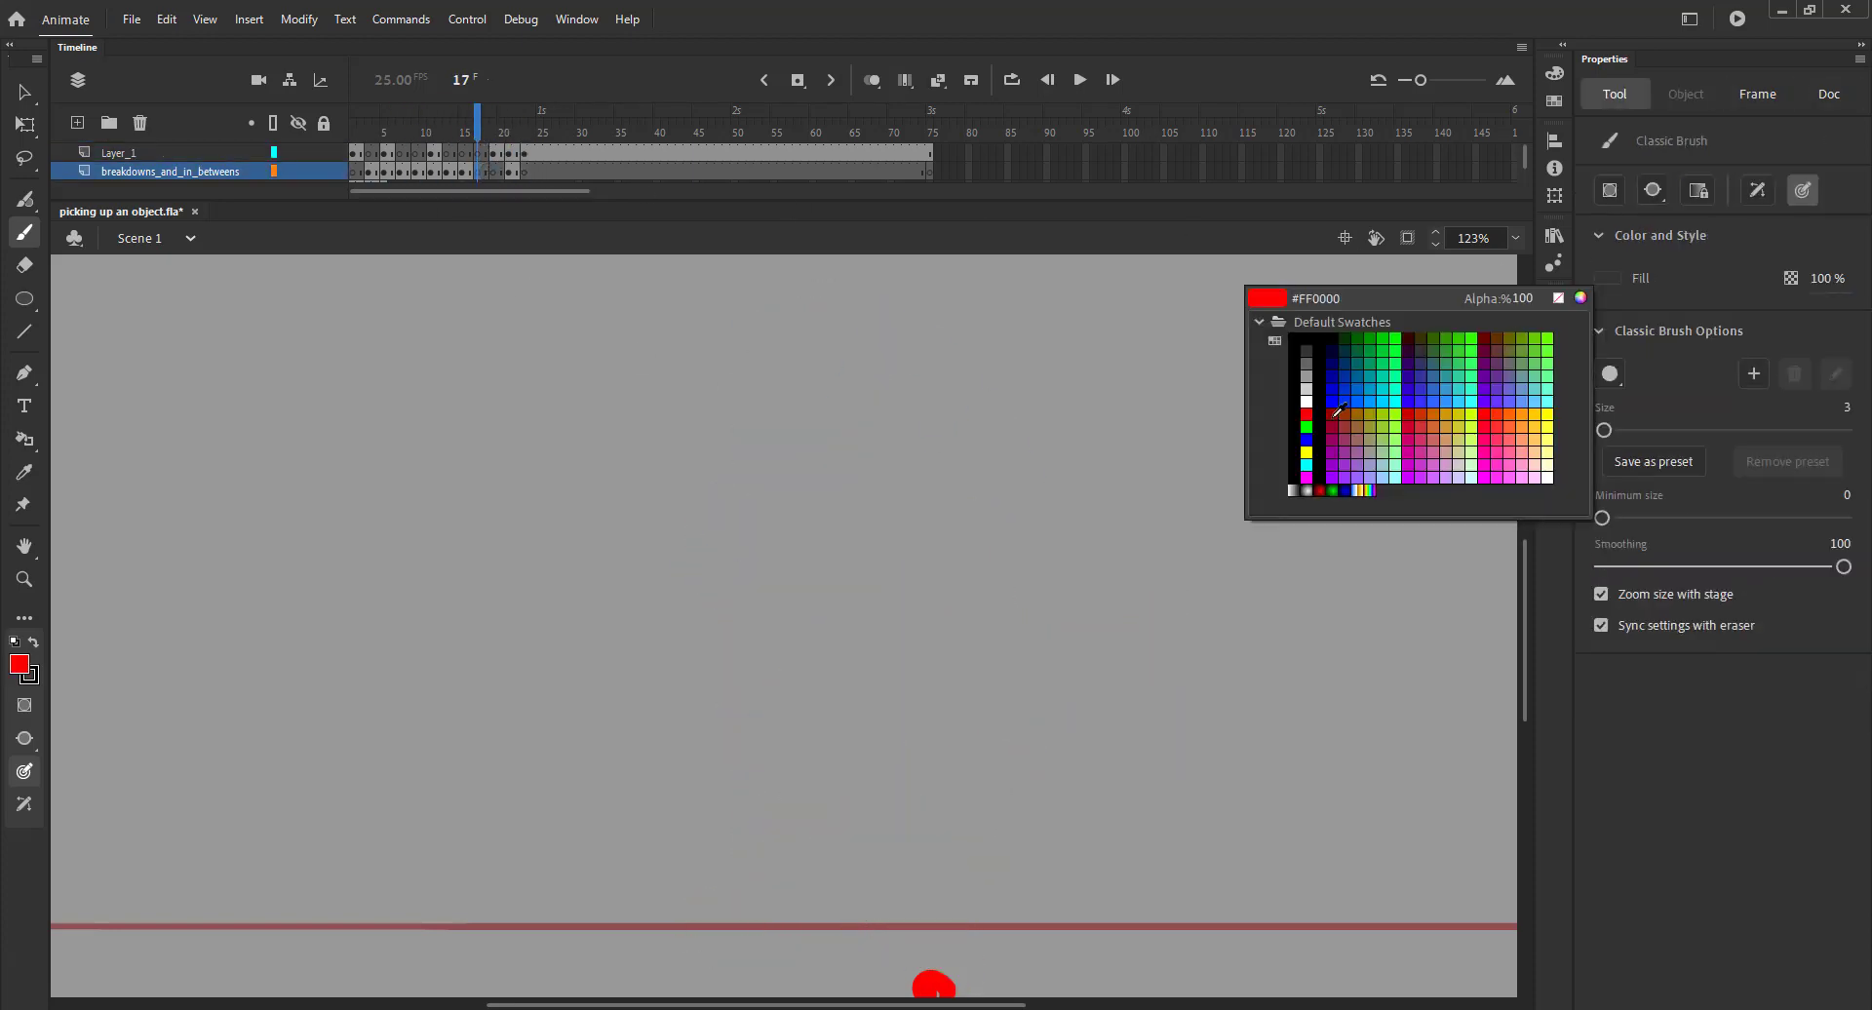
click(1331, 413)
key(ctrl+s)
Draw the head circle at frame 17 and reposition it between the neighbouring onion-skinned heads with Free Transform
click(872, 80)
drag(1009, 632, 929, 636)
key(q)
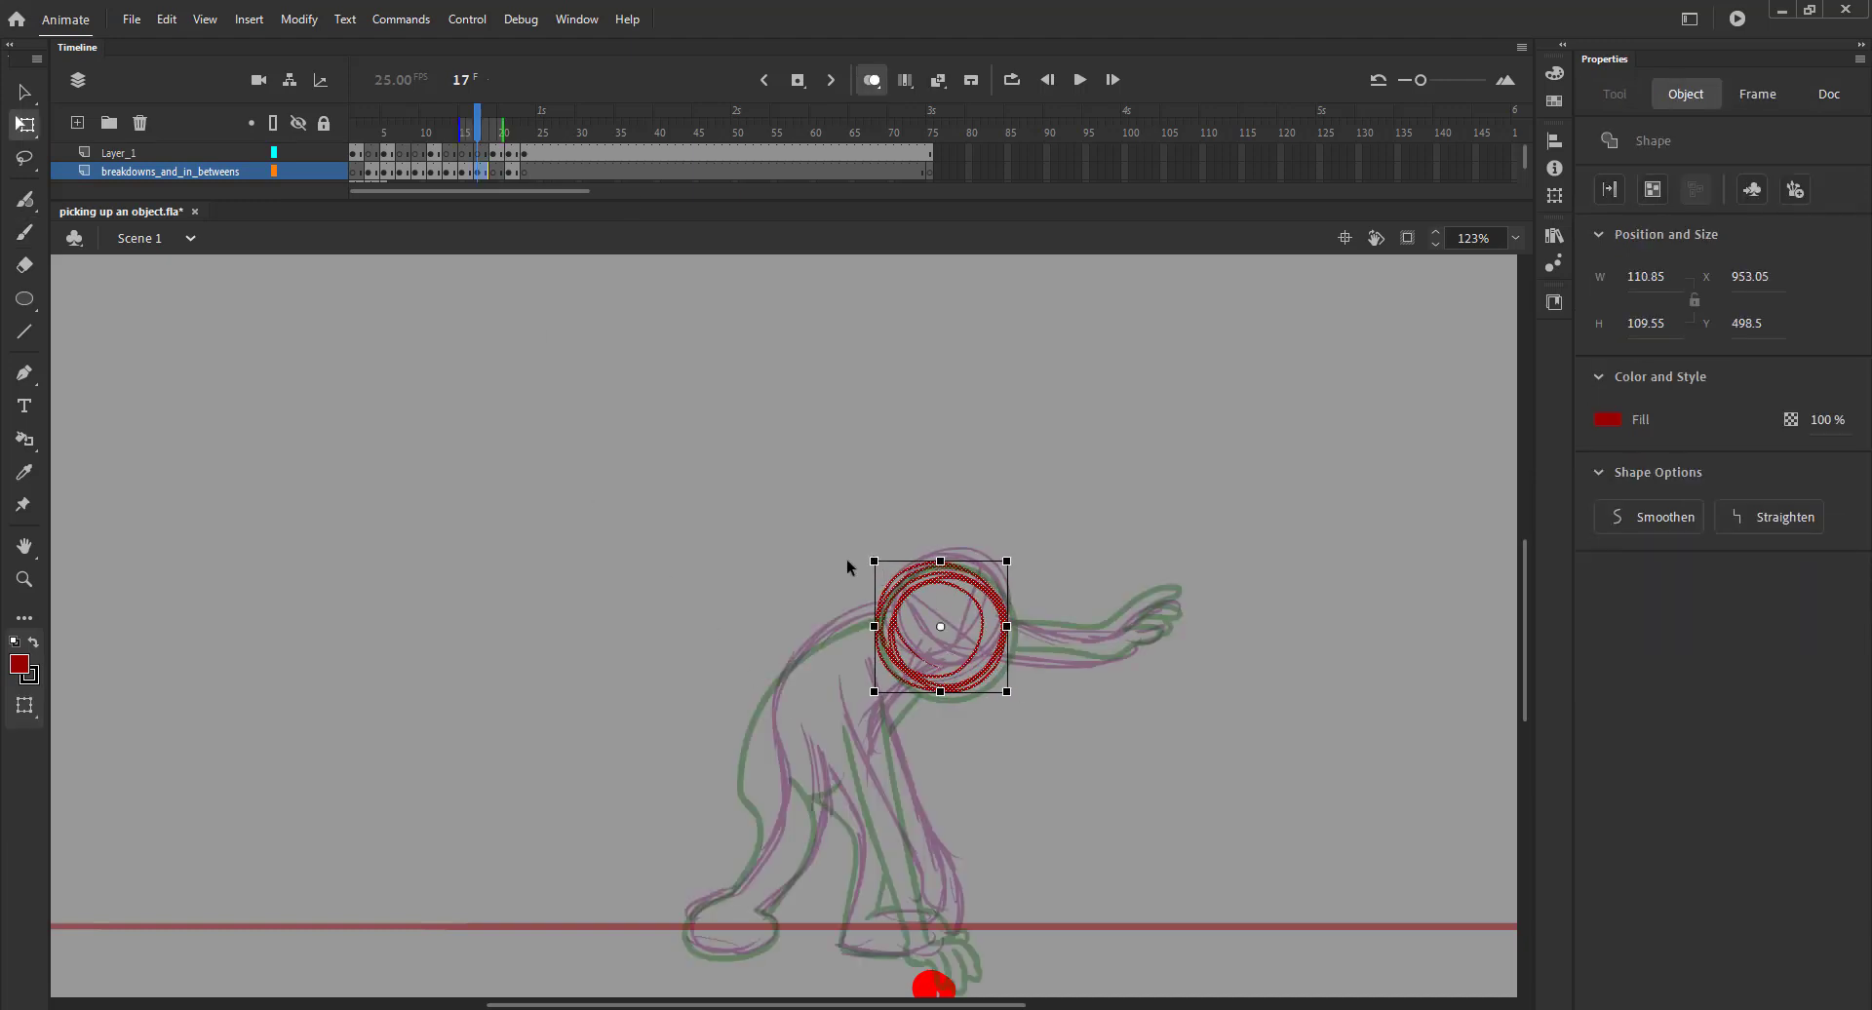
key(b)
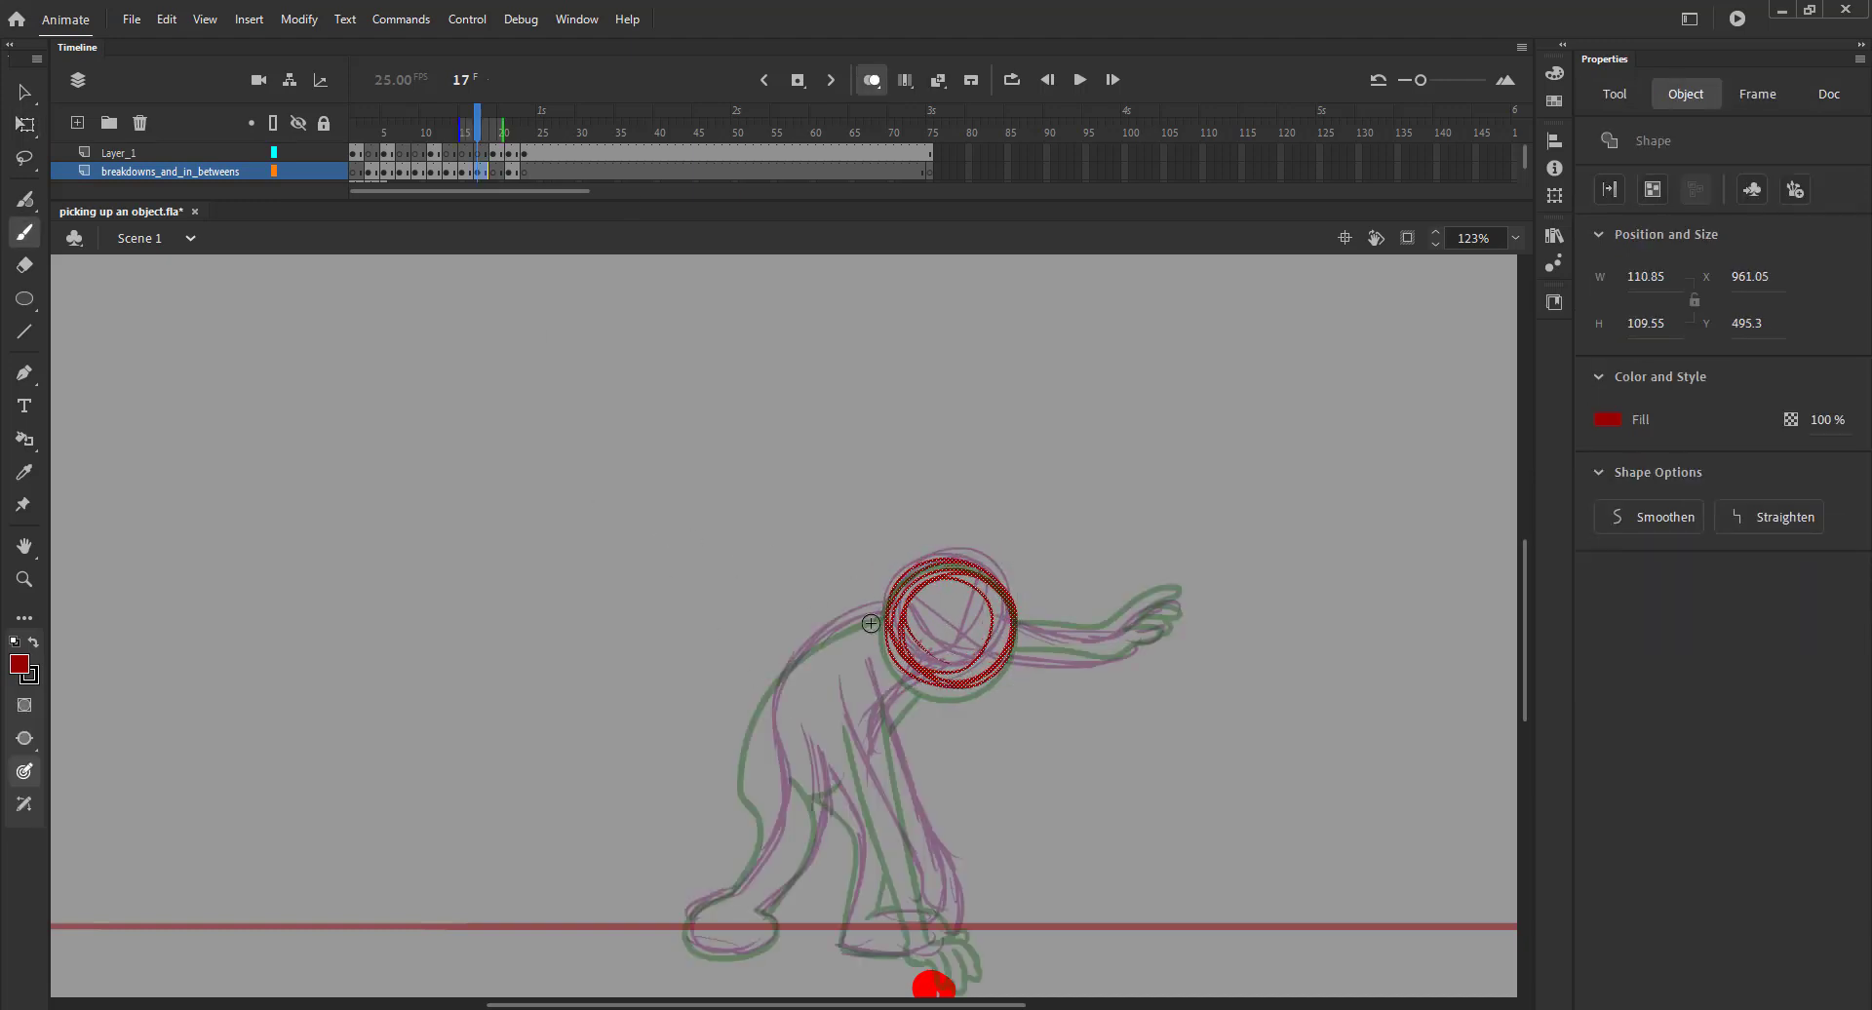
Sketch the curved back and both bent legs of the crouching figure at frame 17
mouse_move(881, 612)
mouse_down()
mouse_move(795, 658)
mouse_move(789, 763)
mouse_up()
mouse_move(809, 640)
mouse_down()
mouse_move(757, 746)
mouse_move(731, 889)
mouse_up()
mouse_move(785, 770)
mouse_down()
mouse_move(811, 826)
mouse_move(763, 911)
mouse_up()
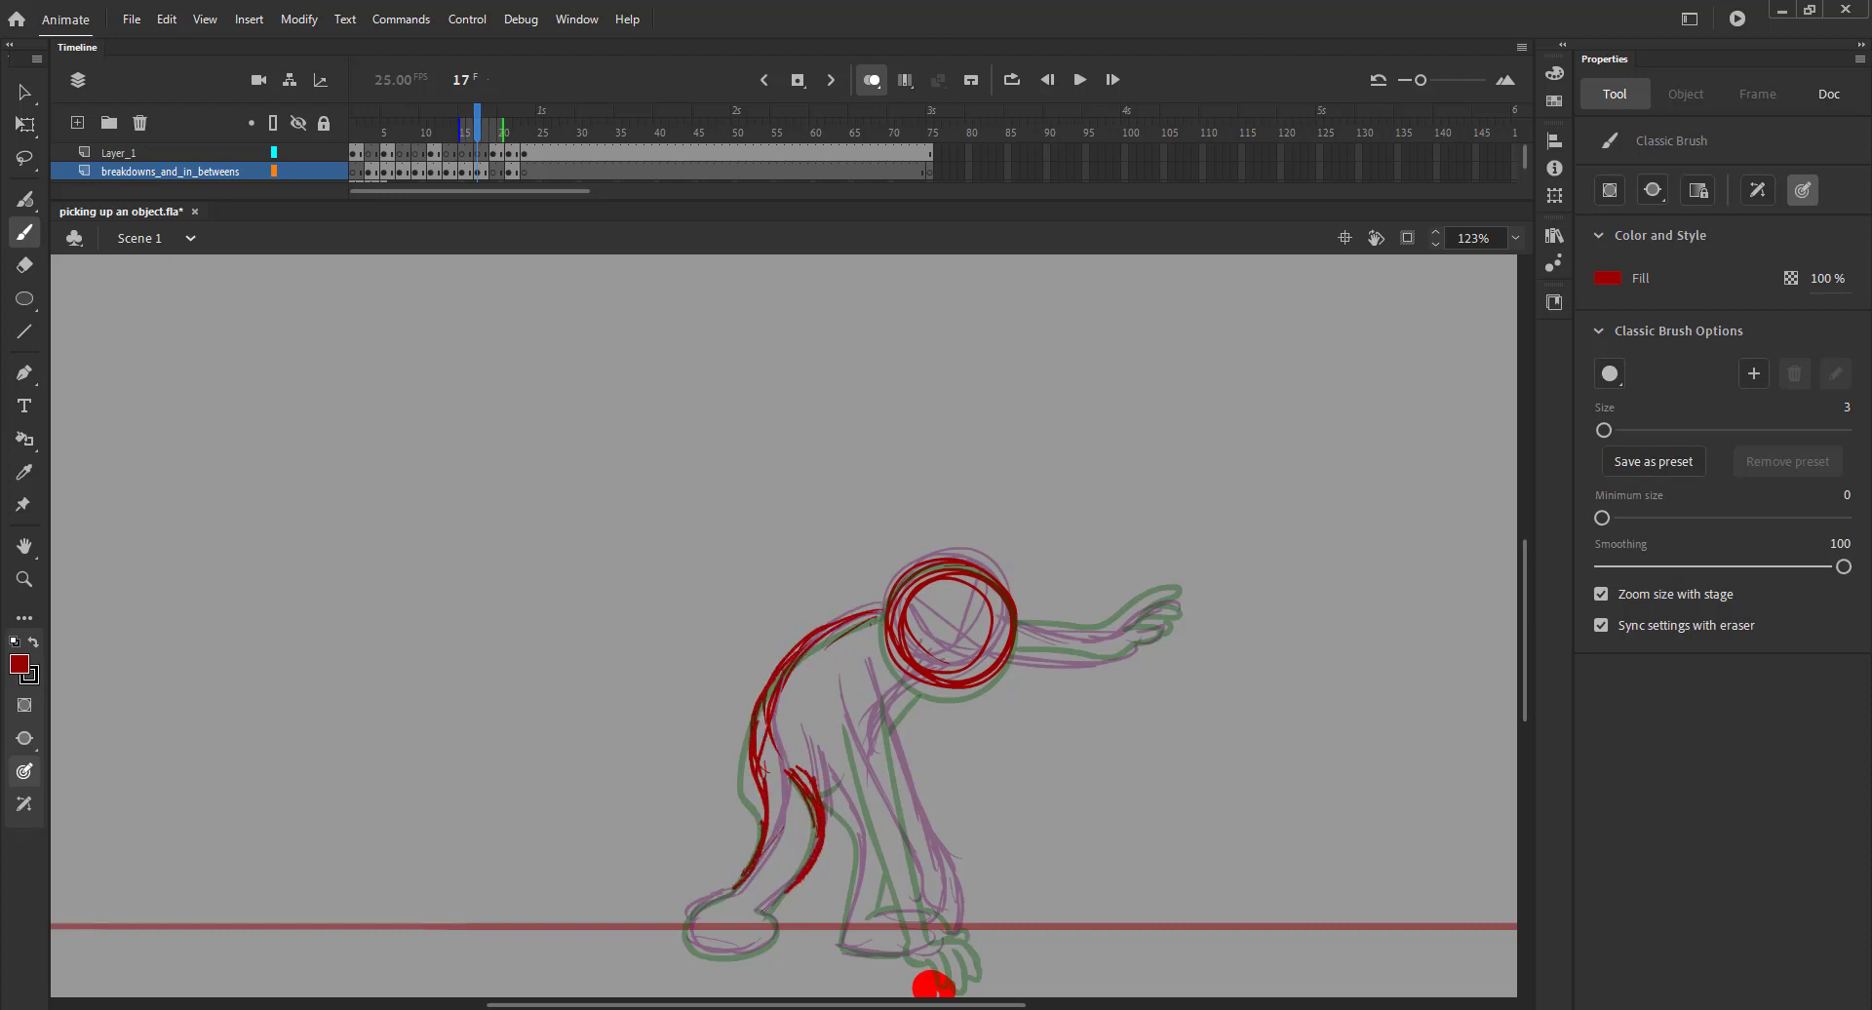
drag(820, 788, 862, 868)
drag(858, 825, 845, 923)
Sketch the arm reaching down to the ball with its hand at frame 17
mouse_move(834, 691)
mouse_down()
mouse_move(885, 807)
mouse_move(891, 771)
mouse_up()
drag(875, 683, 922, 826)
drag(898, 746, 955, 905)
drag(941, 858, 967, 965)
drag(858, 757, 951, 962)
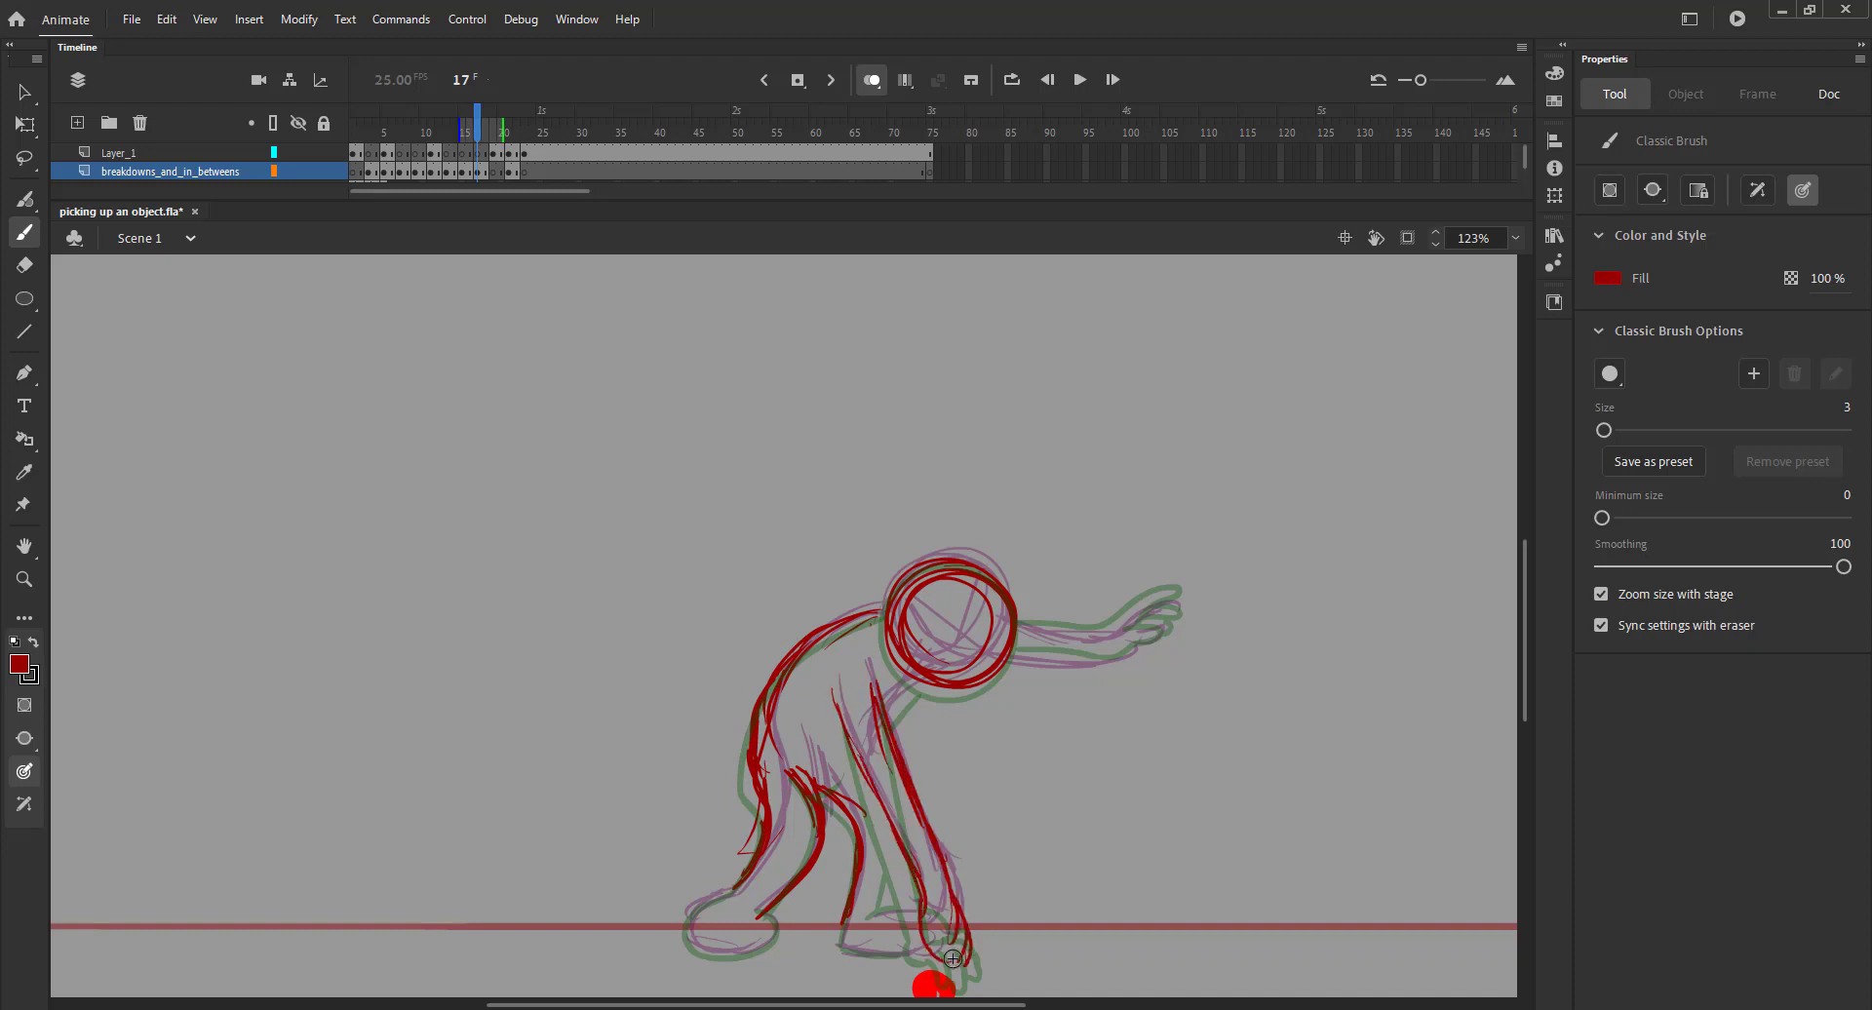
Add the forward arm and the rear foot at frame 17, and save the file
mouse_move(1006, 620)
mouse_down()
mouse_move(1100, 632)
mouse_move(1136, 610)
mouse_move(1098, 654)
mouse_move(1016, 659)
mouse_up()
mouse_move(727, 888)
mouse_down()
mouse_move(741, 939)
mouse_move(778, 927)
mouse_up()
mouse_move(757, 914)
mouse_down()
mouse_move(777, 941)
mouse_move(718, 953)
mouse_up()
key(ctrl+2)
key(ctrl+s)
Play the animation from frame 1 without onion skinning to review the motion
click(871, 84)
drag(477, 134, 925, 96)
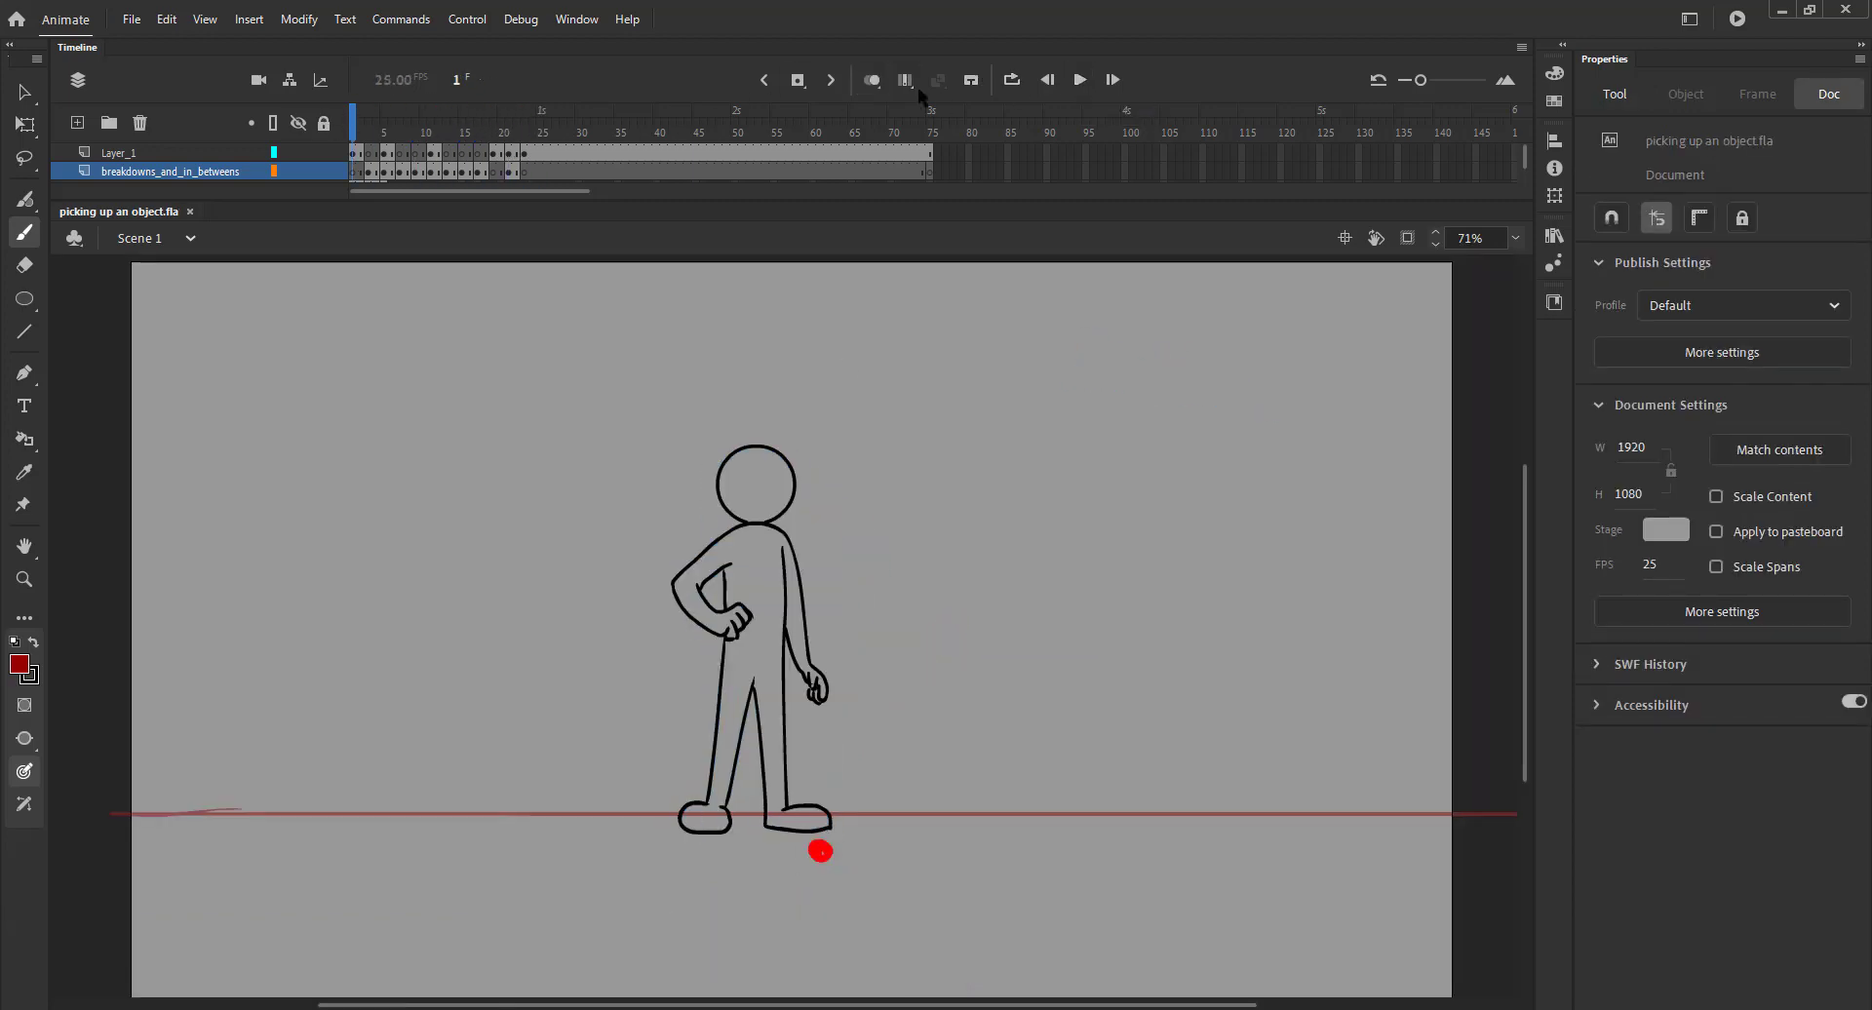
click(1080, 79)
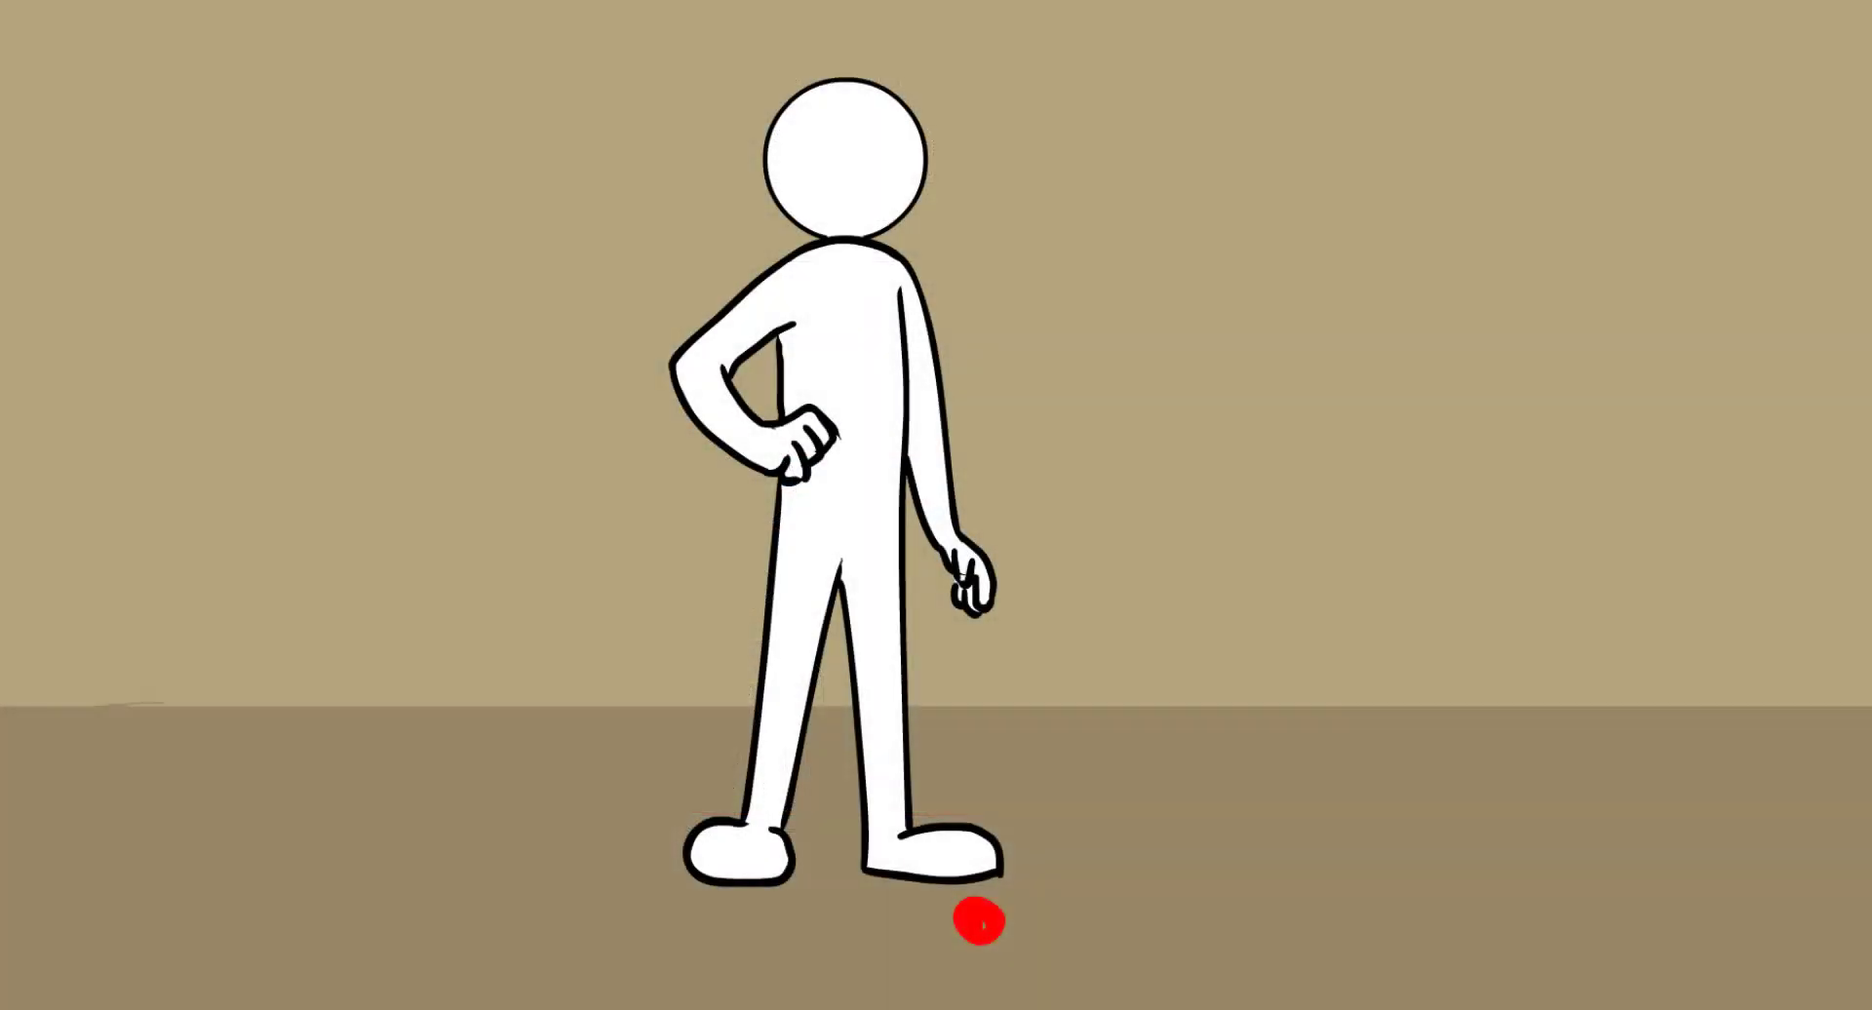